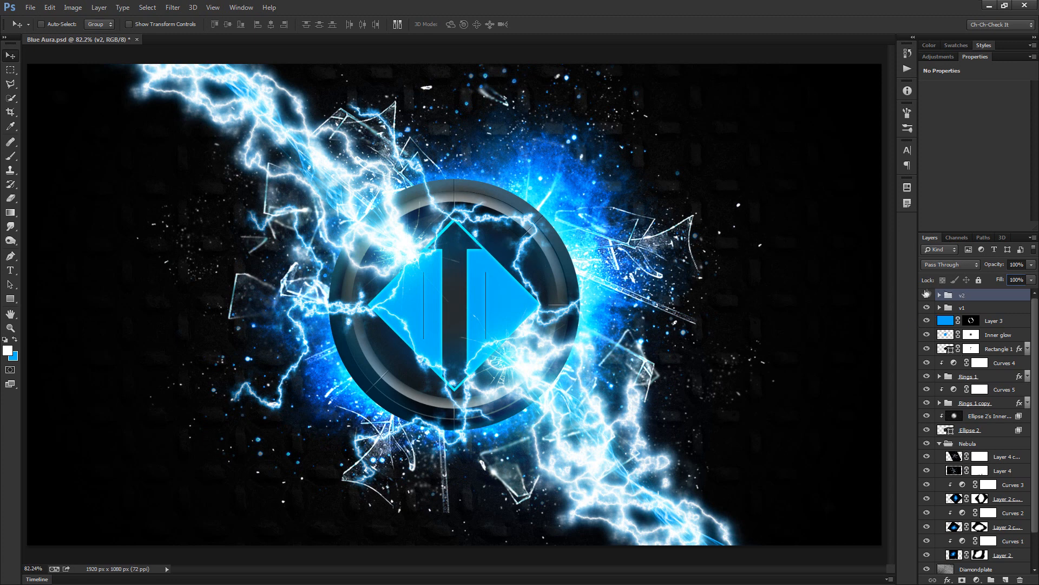
Hide the v2 layer group and create a new 1920 × 1080 px RGB document at 72 pixels/inch with a white background.
left_click(927, 293)
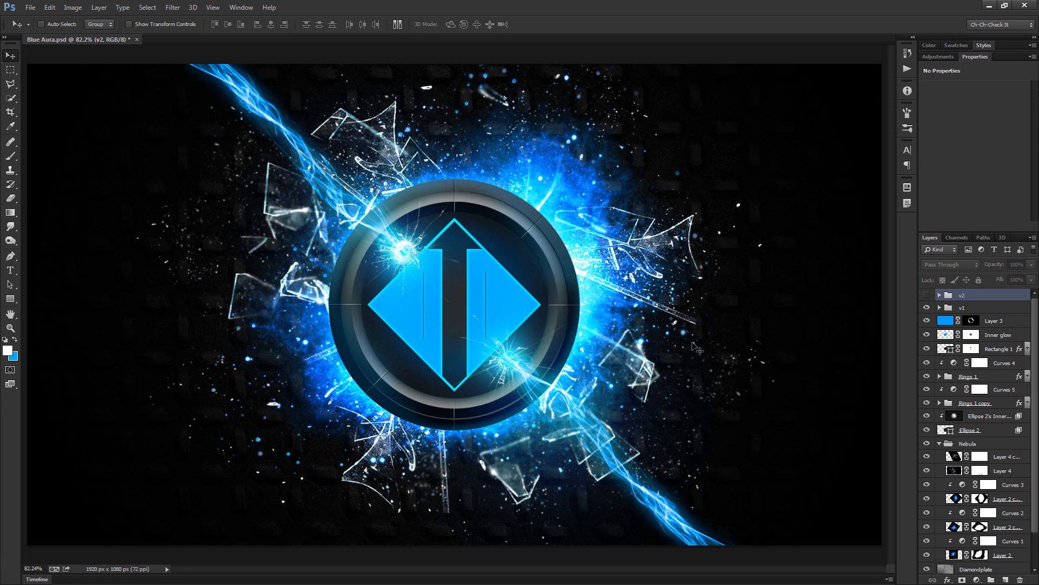
left_click(30, 7)
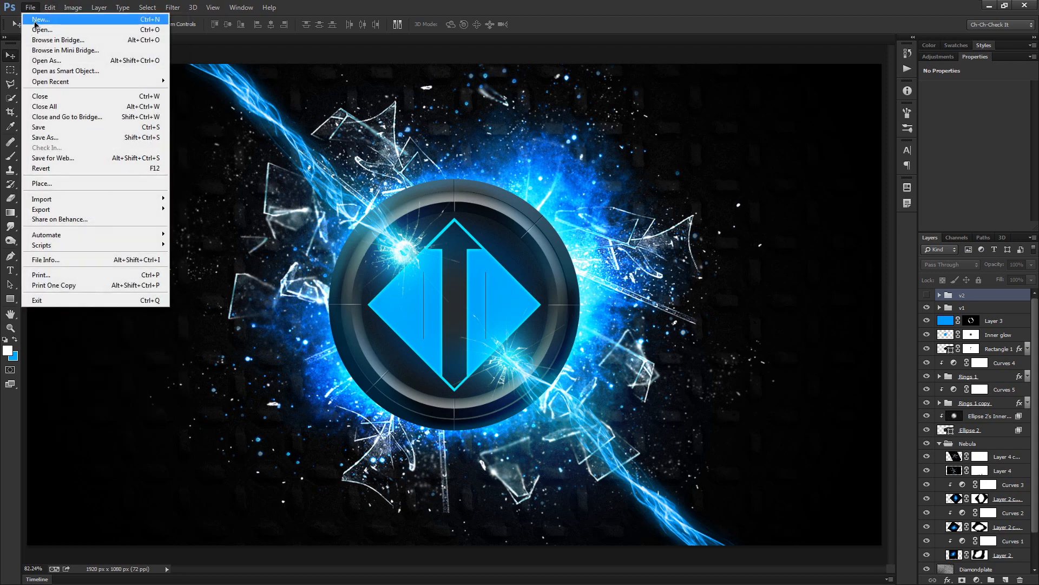
left_click(39, 19)
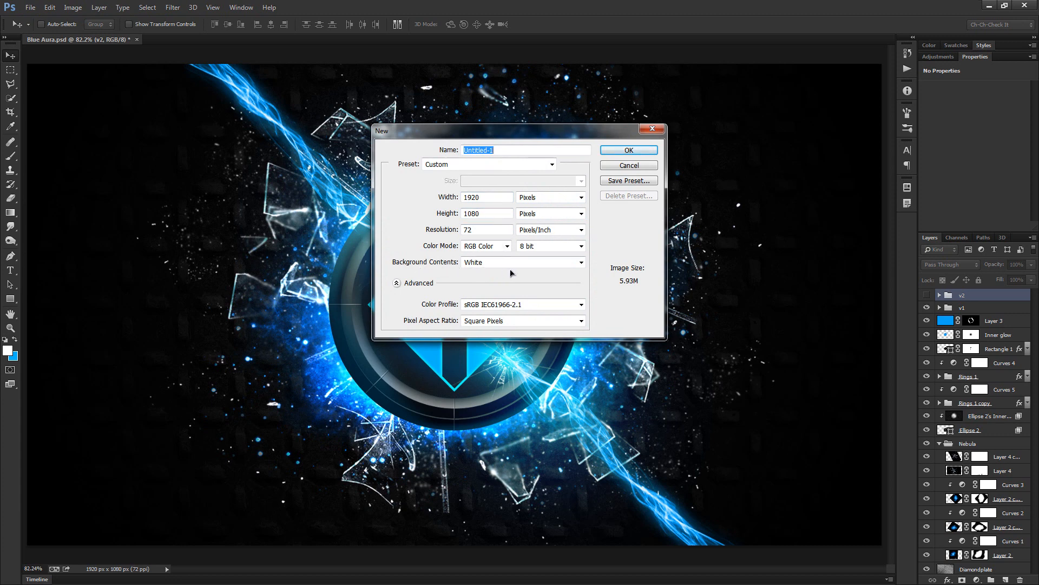
left_click(637, 151)
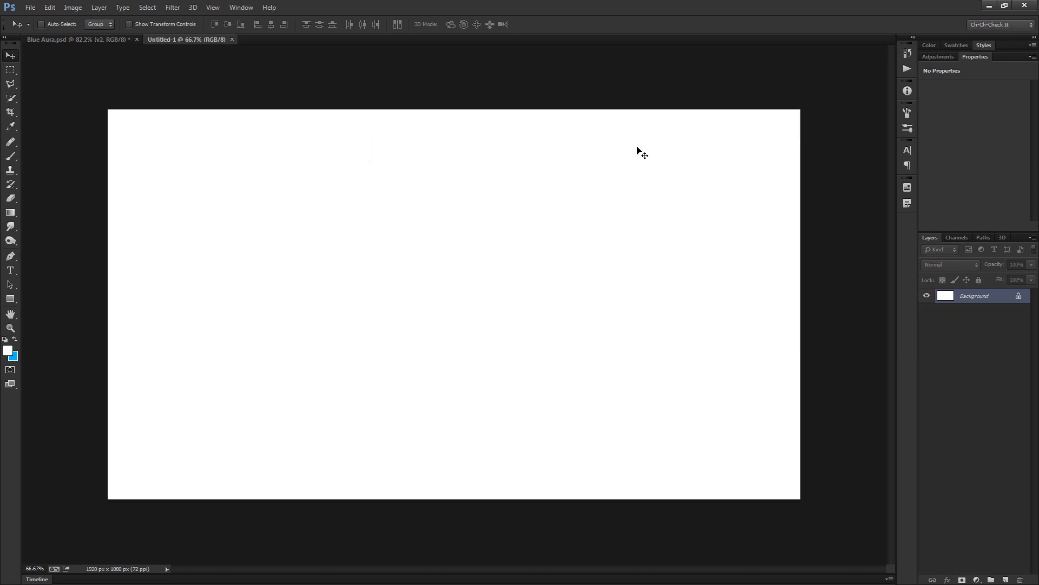
key("ctrl+0")
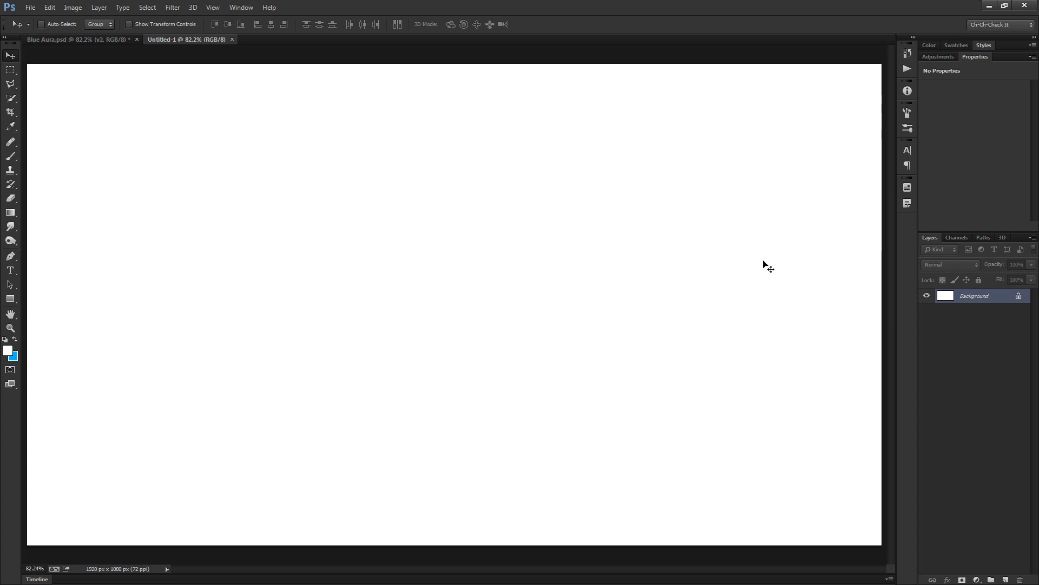
Show the rulers and place a vertical guide at 960 px and a horizontal guide through the middle of the canvas.
key("ctrl+r")
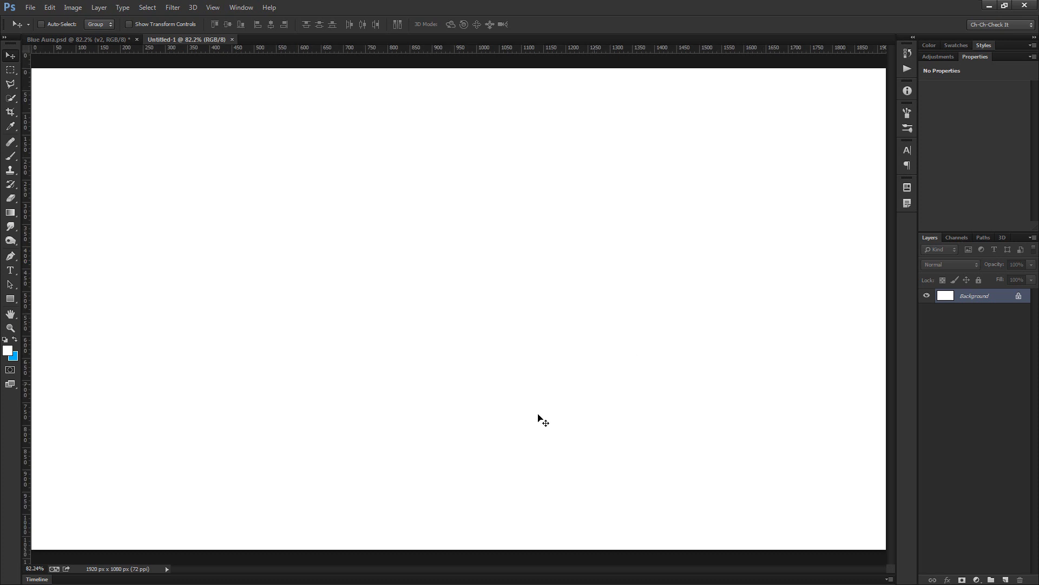
left_click_drag(26, 333, 459, 336)
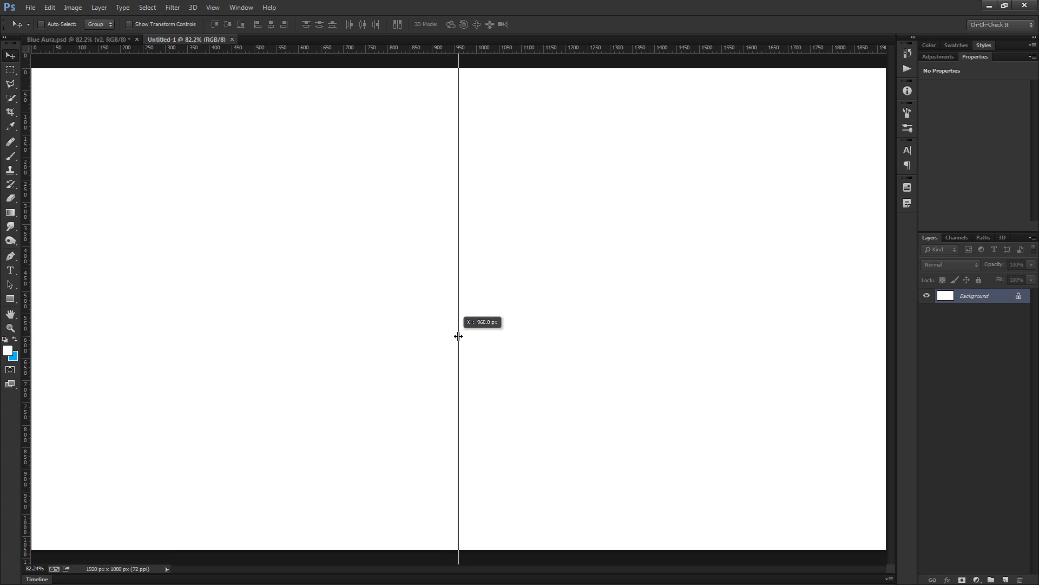
left_click_drag(458, 336, 459, 336)
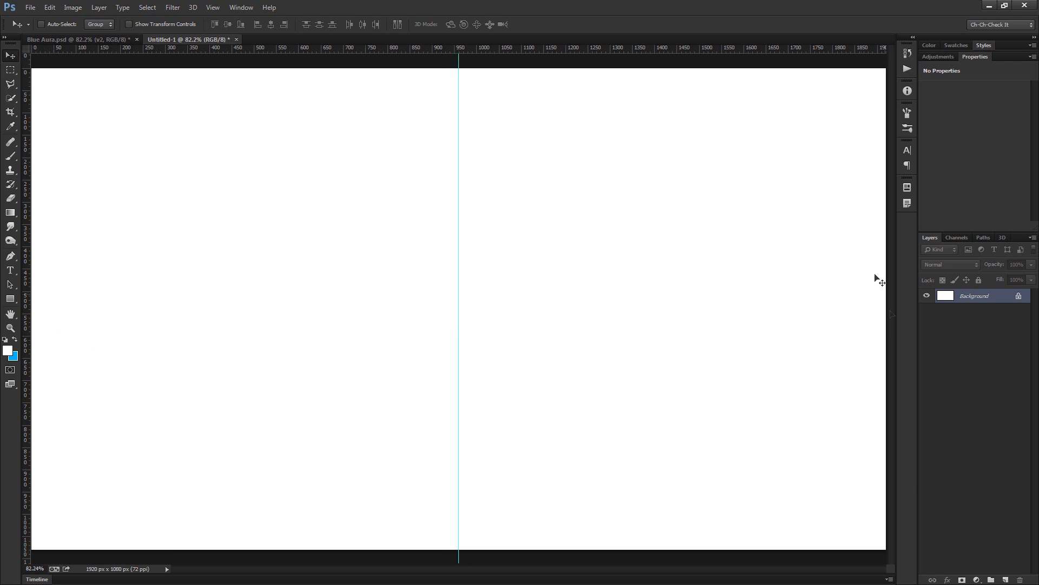
left_click_drag(697, 51, 484, 308)
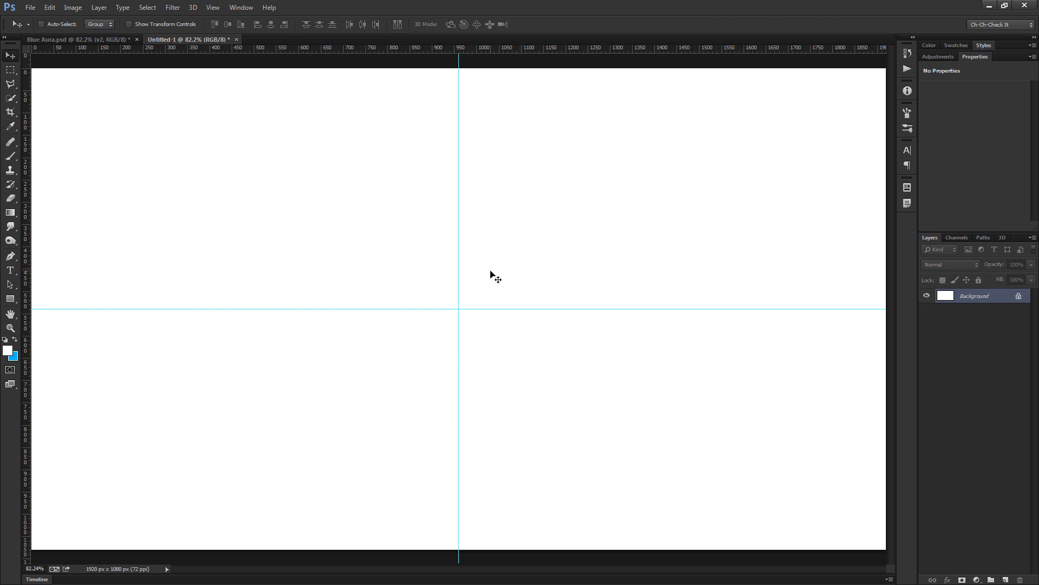
Convert the locked Background into a regular layer named BG.
double_click(990, 295)
type("BG")
key("Return")
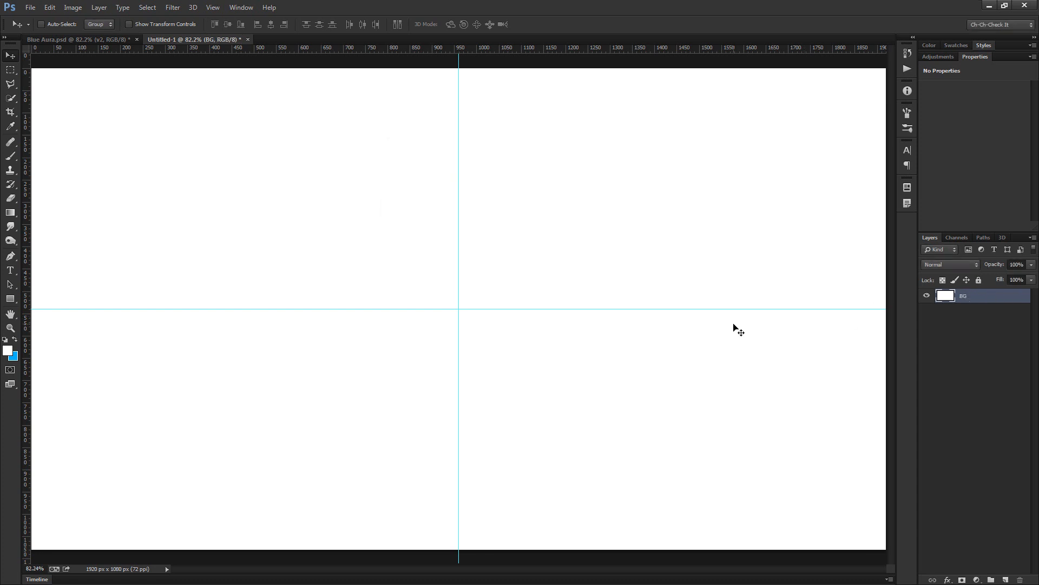
Create a 510 × 510 px circle with the Ellipse tool, centered on the intersection of the guides.
left_click(10, 299)
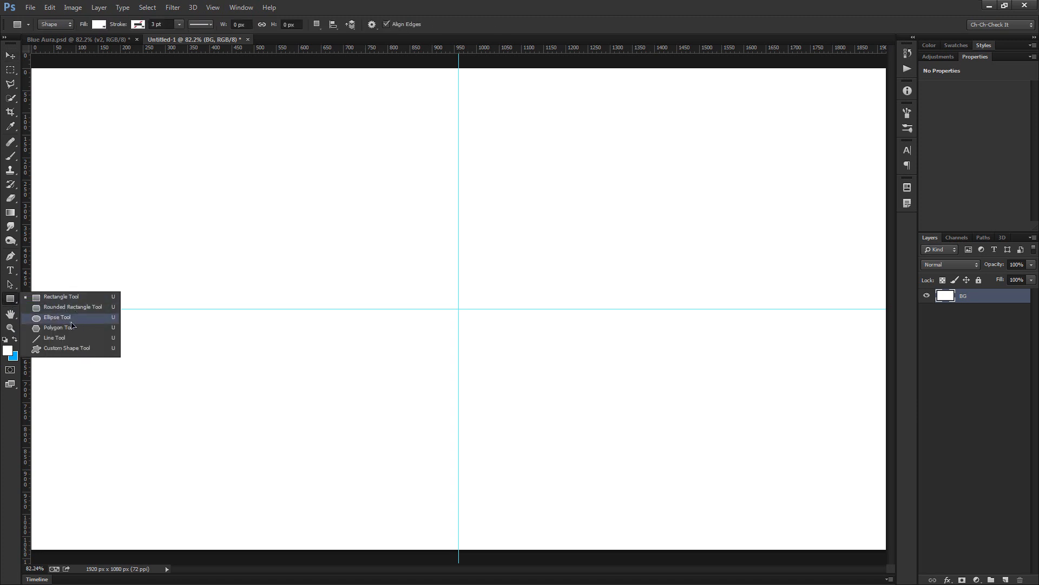
left_click(71, 320)
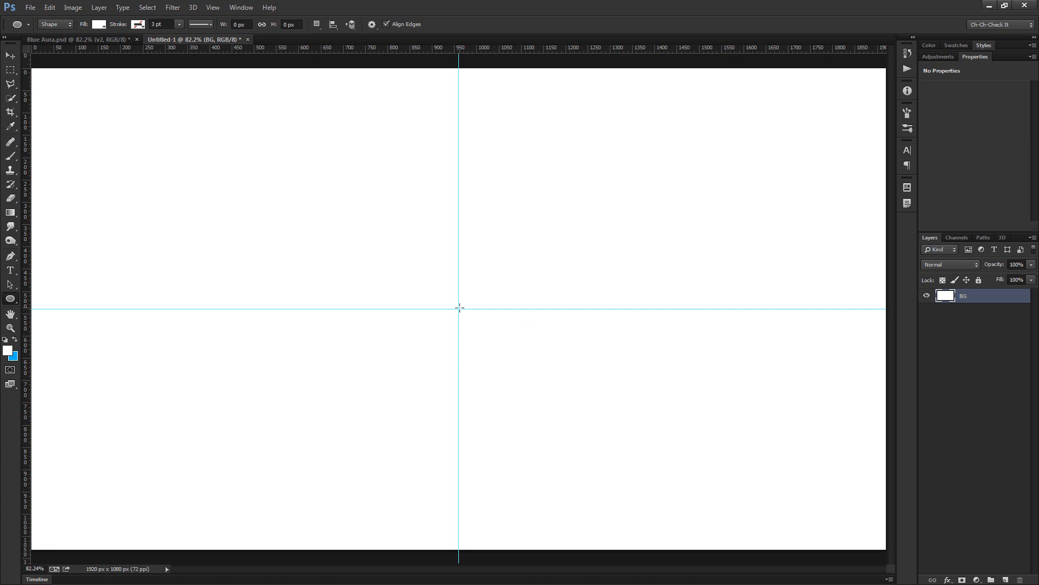
left_click(459, 308)
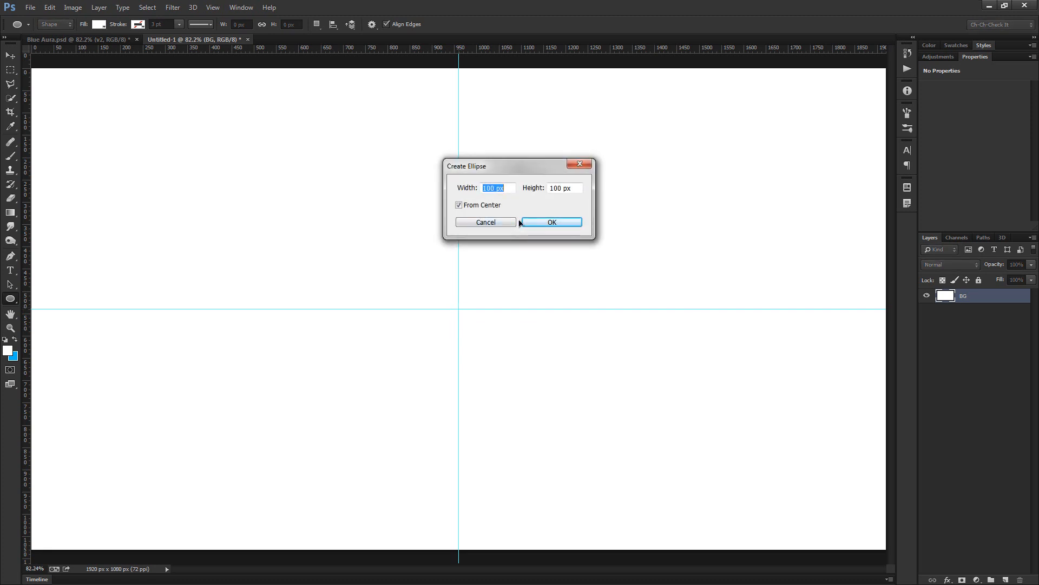
type("540")
key("BackSpace")
key("BackSpace")
type("10")
key("Tab")
type("510")
left_click(553, 222)
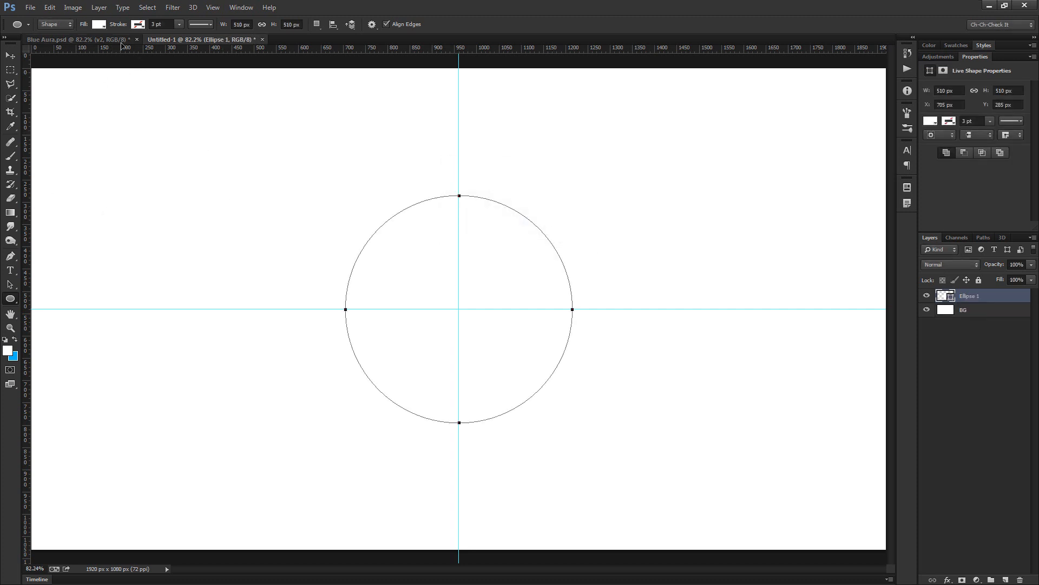
Set the circle's fill to the dark gray color #555555.
left_click(101, 26)
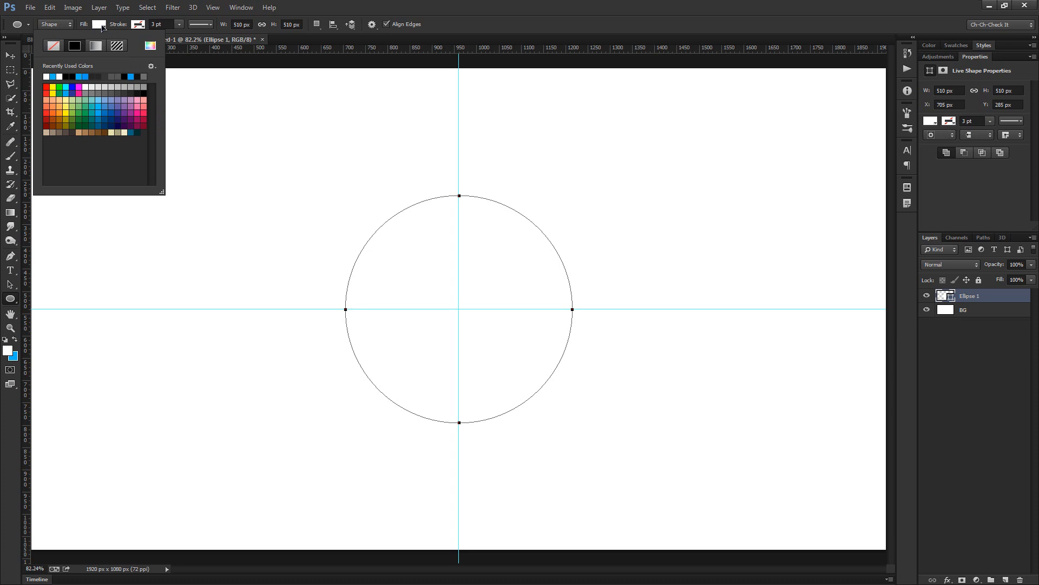
left_click(113, 93)
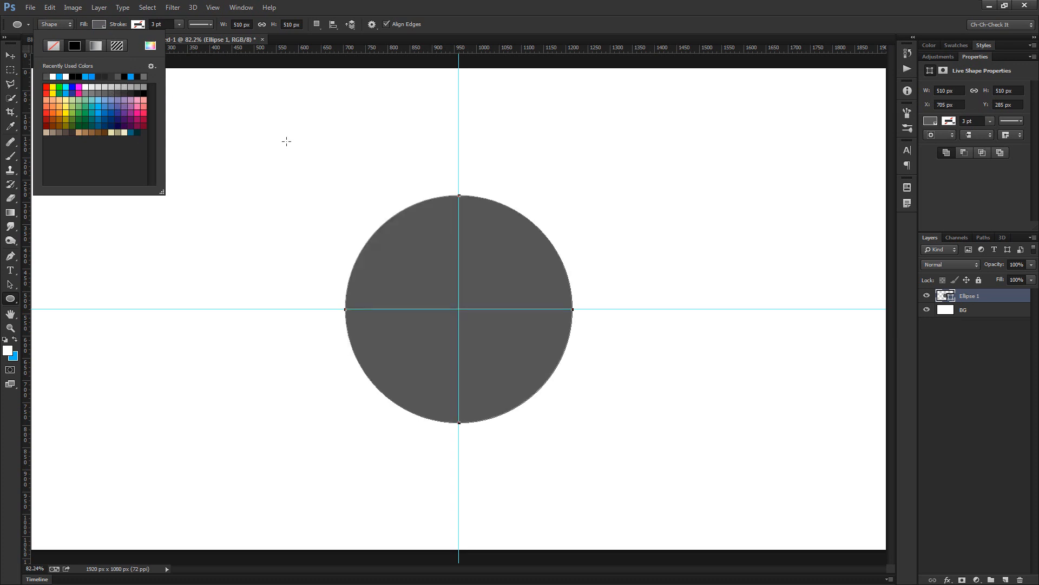
left_click(150, 47)
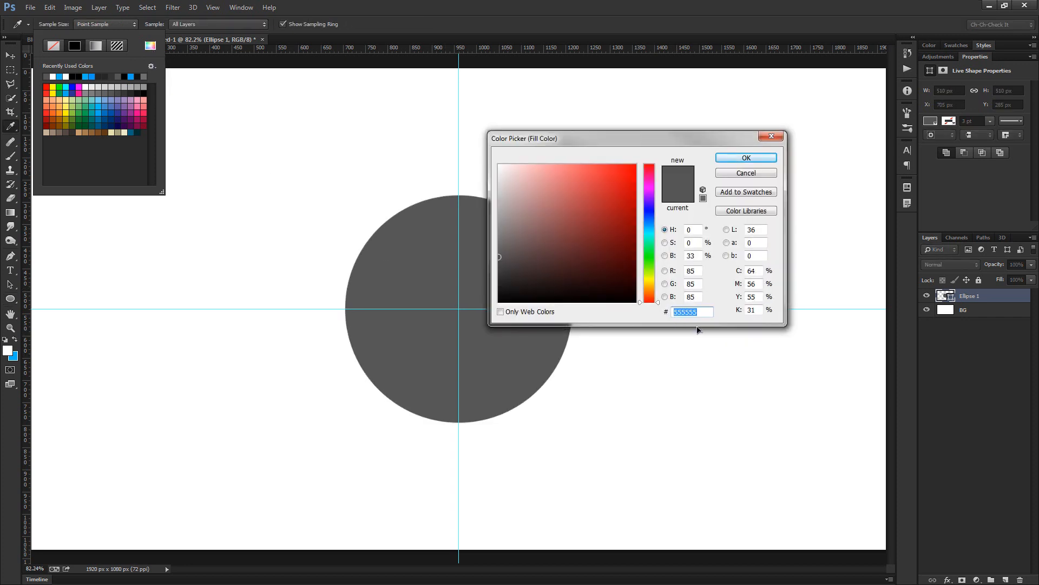
left_click(752, 161)
left_click(752, 411)
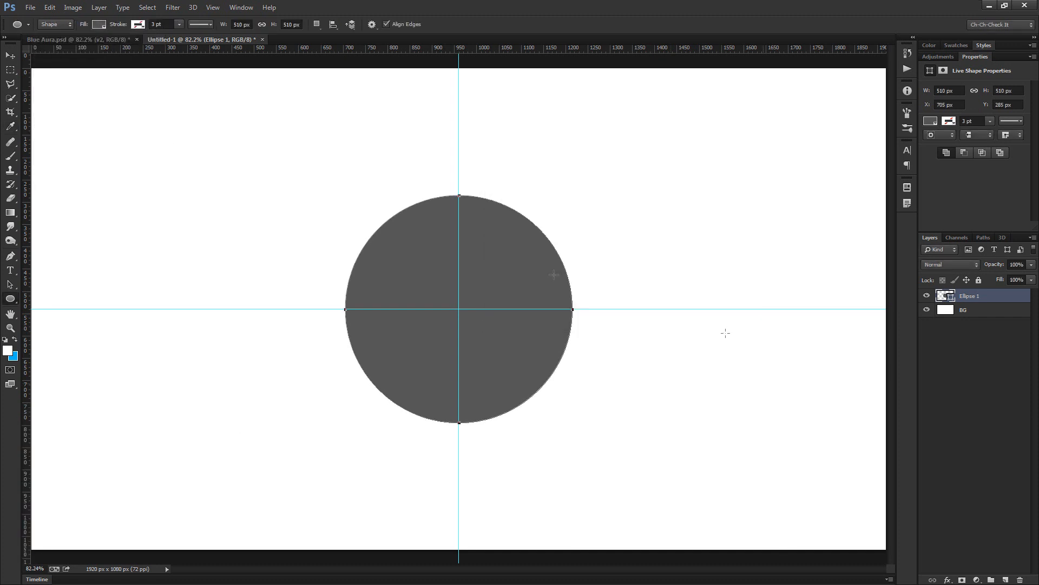
Subtract a centered 460 × 460 px circle from the gray circle to form a ring.
left_click(459, 308, "alt")
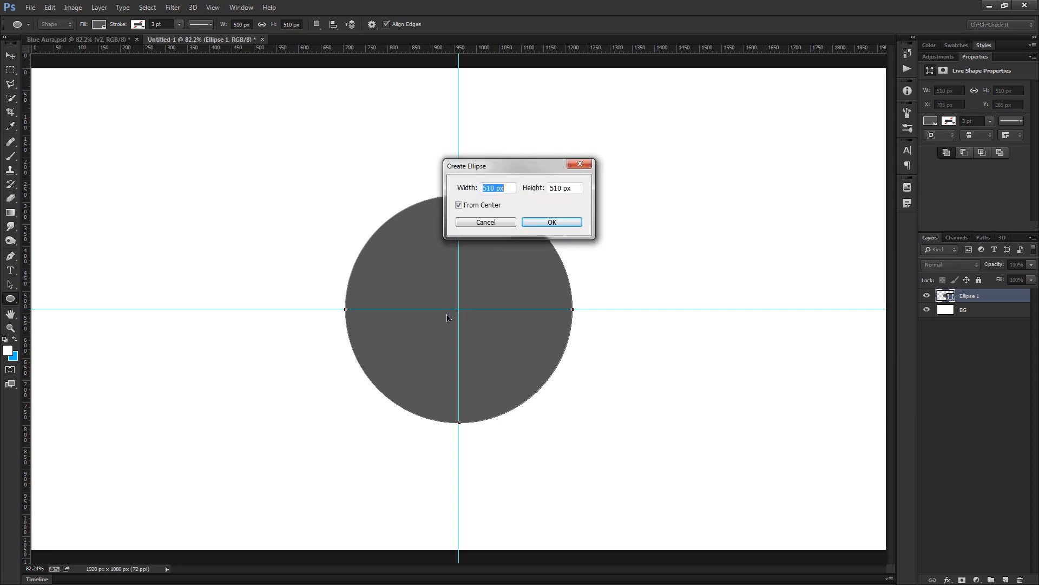
type("460")
key("Tab")
type("46")
left_click(542, 222)
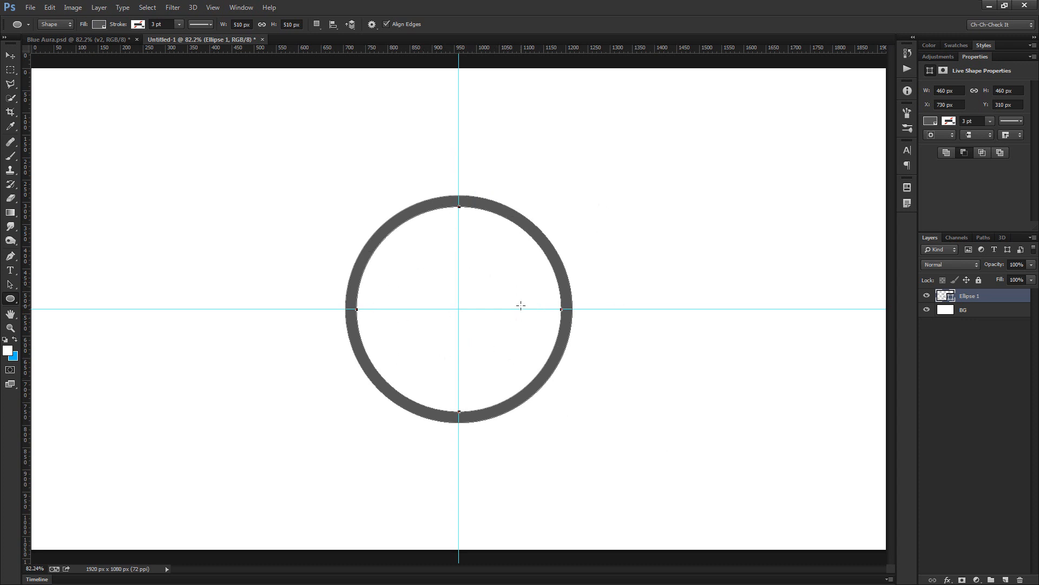
Add a Gradient Overlay to the ring with blend mode Overlay and 90% opacity.
left_click(947, 580)
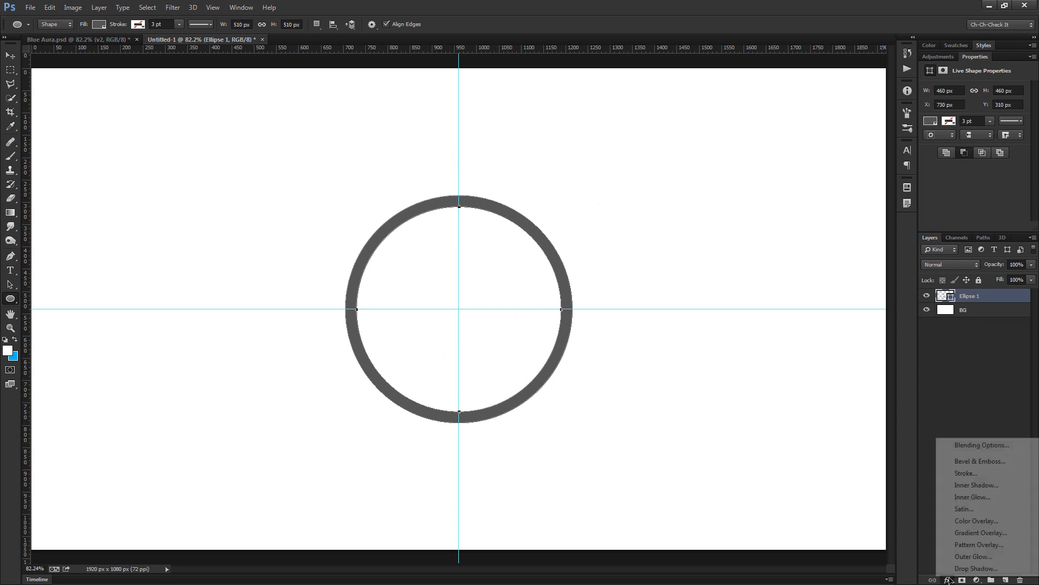
left_click(980, 533)
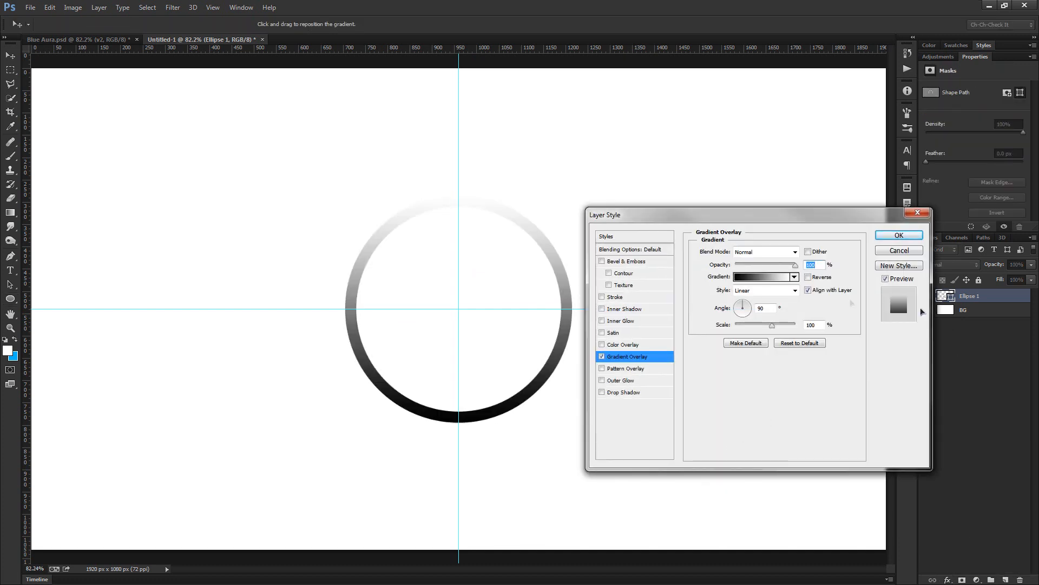
left_click(795, 251)
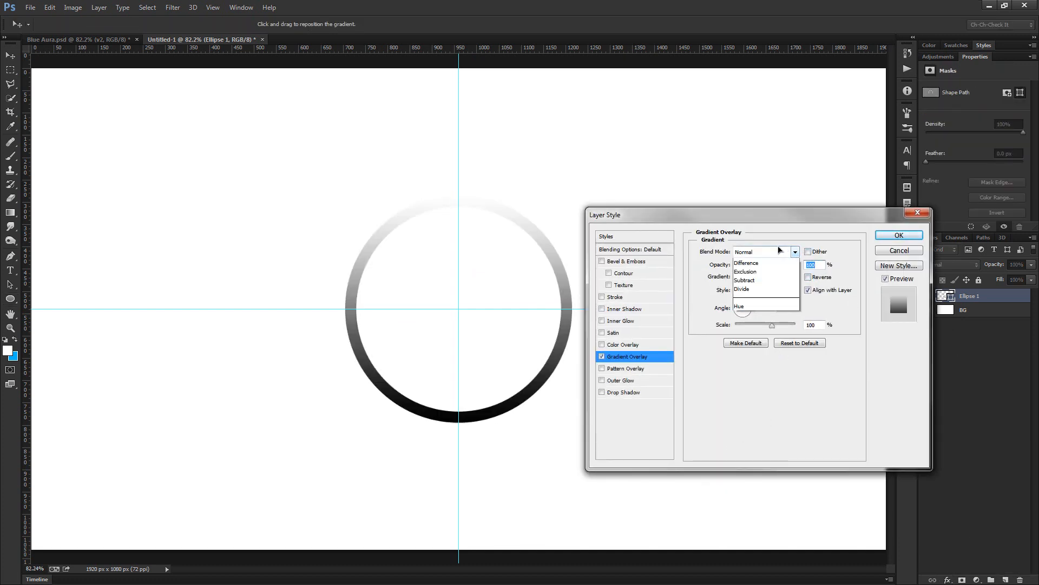
left_click(744, 393)
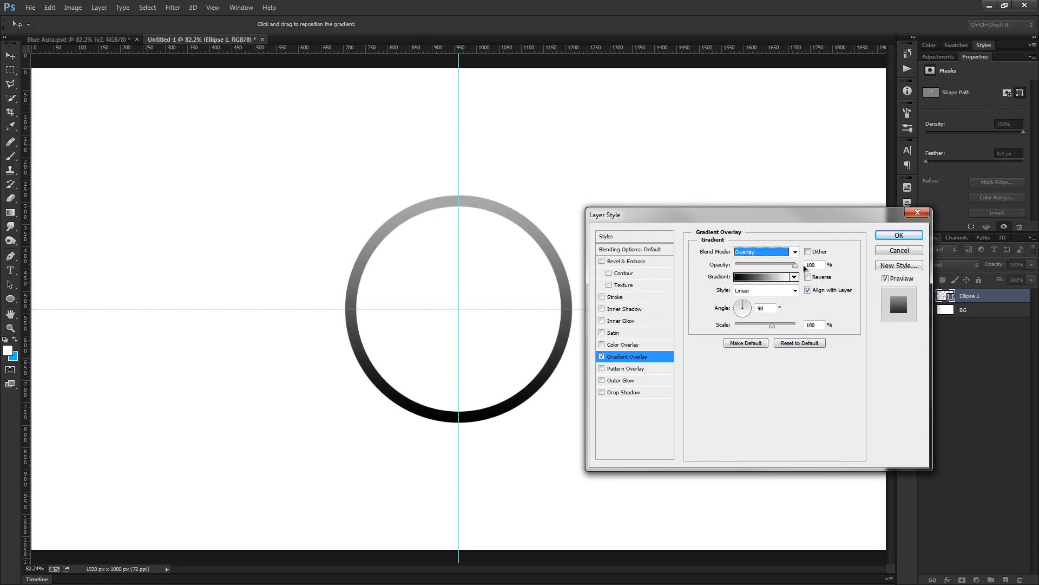
double_click(810, 265)
type("90")
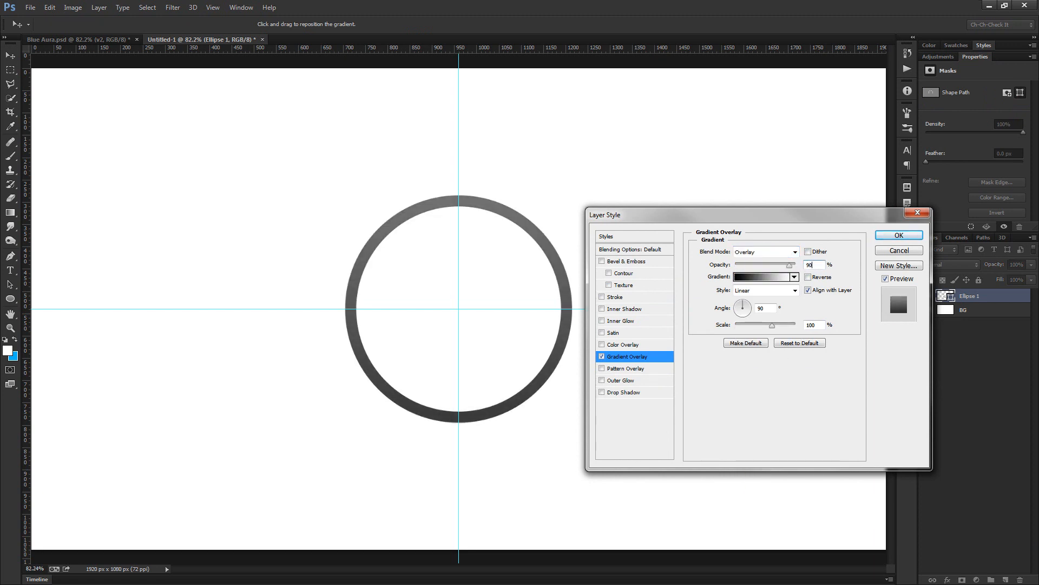
key("Return")
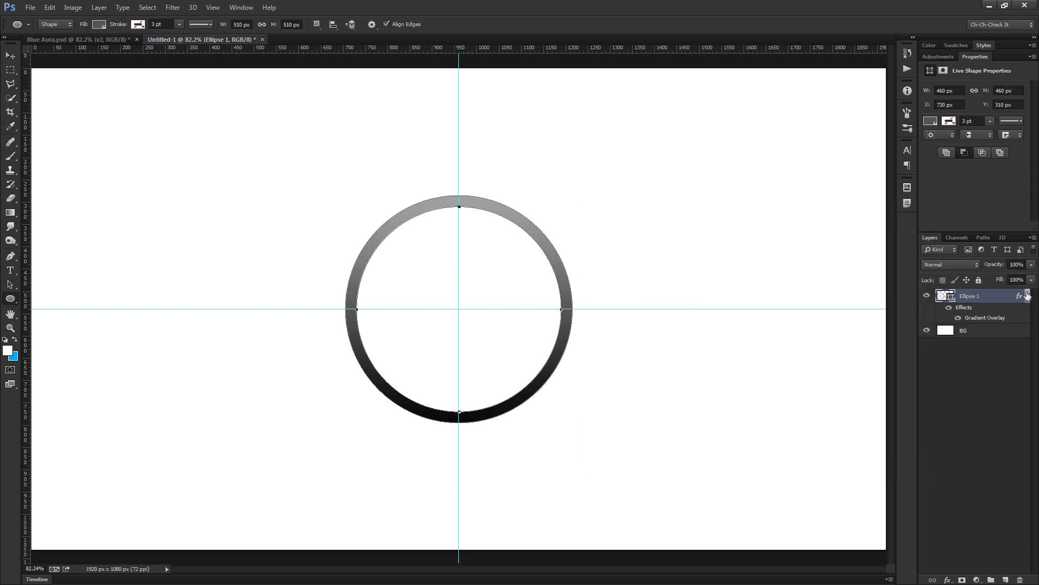
Duplicate the ring layer with both of its circle paths selected and place the copy beneath the original.
left_click(10, 284)
left_click(59, 287)
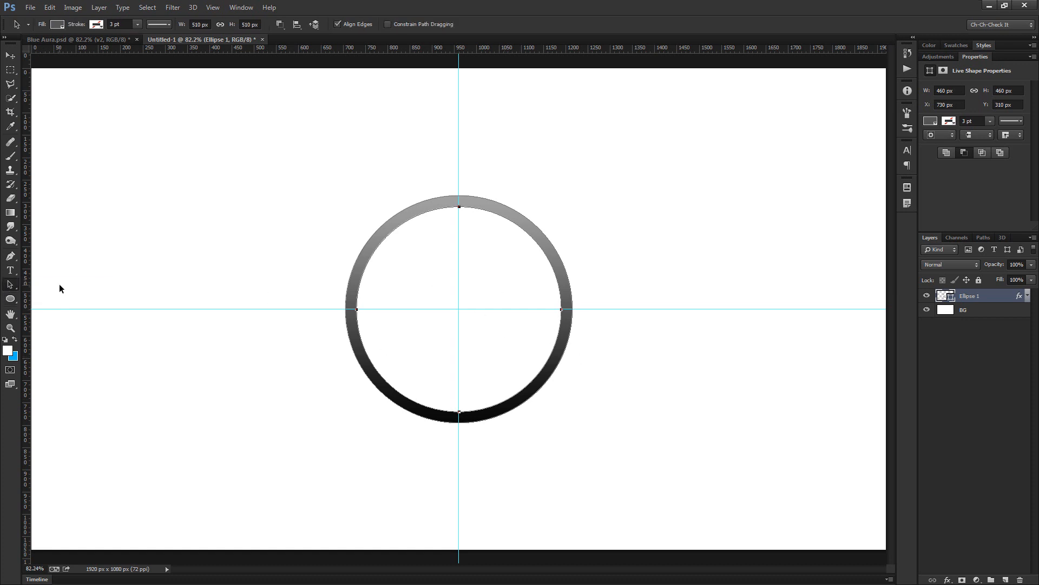
left_click_drag(264, 156, 697, 457)
key("ctrl+j")
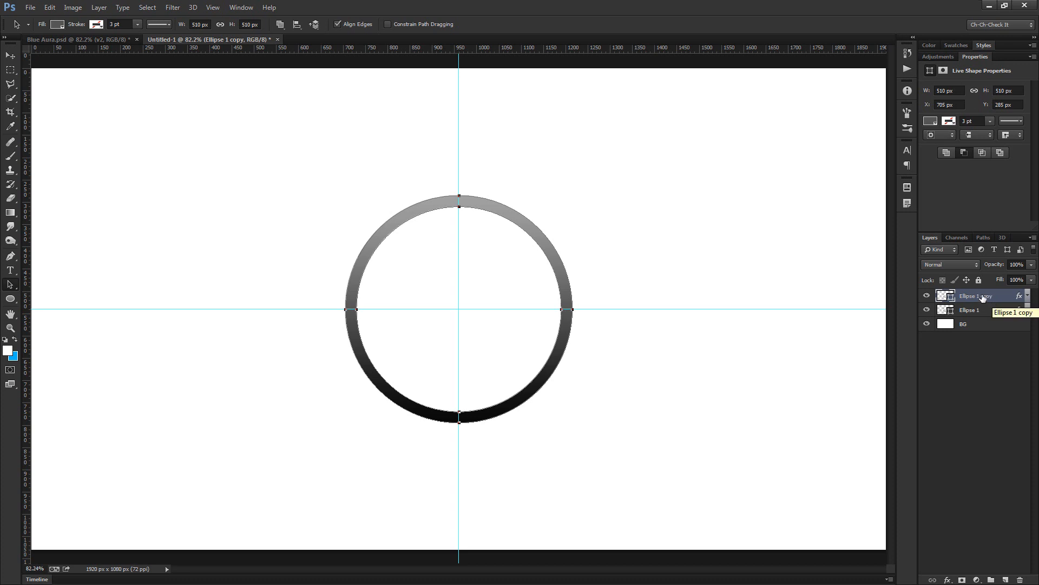
left_click_drag(982, 298, 979, 314)
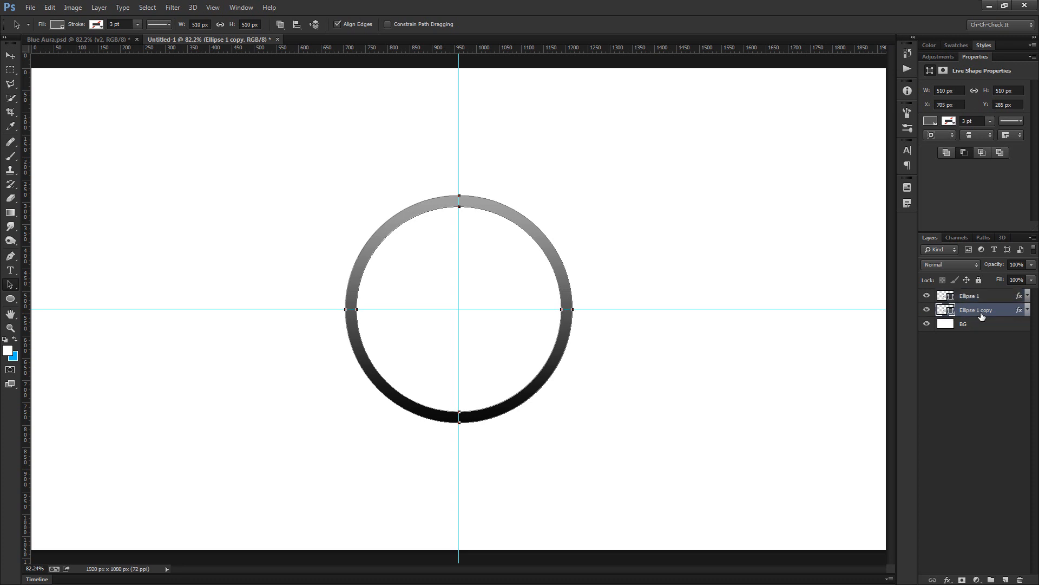
Reverse the ring copy's Gradient Overlay and set its opacity to 80%.
left_click(1027, 309)
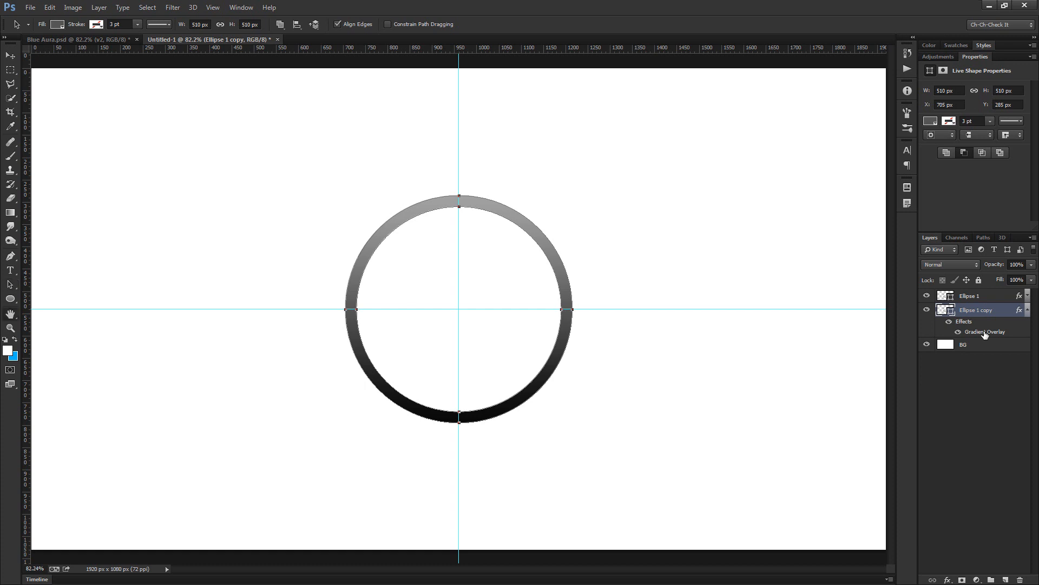
double_click(984, 333)
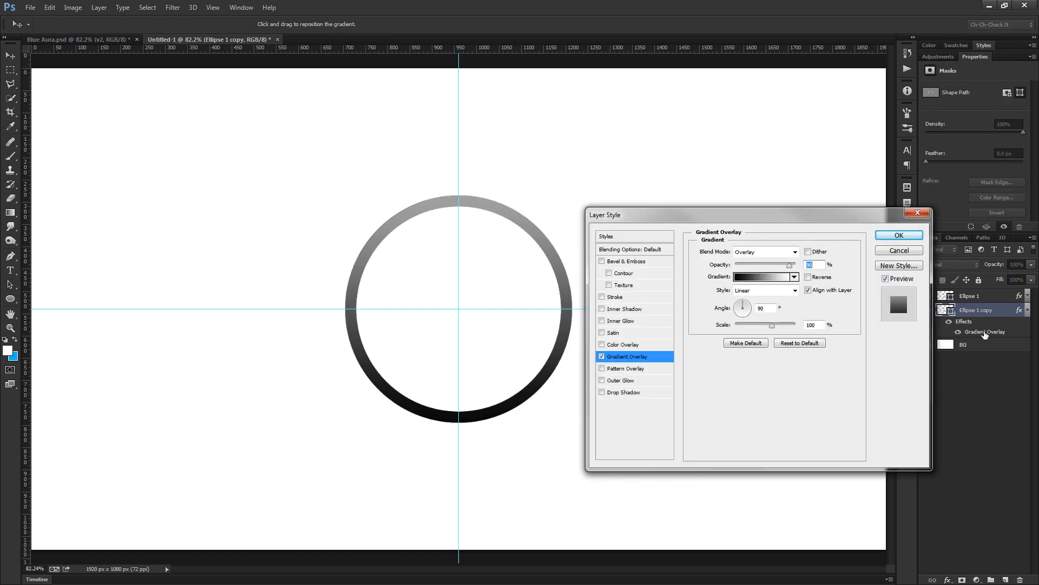
left_click(809, 277)
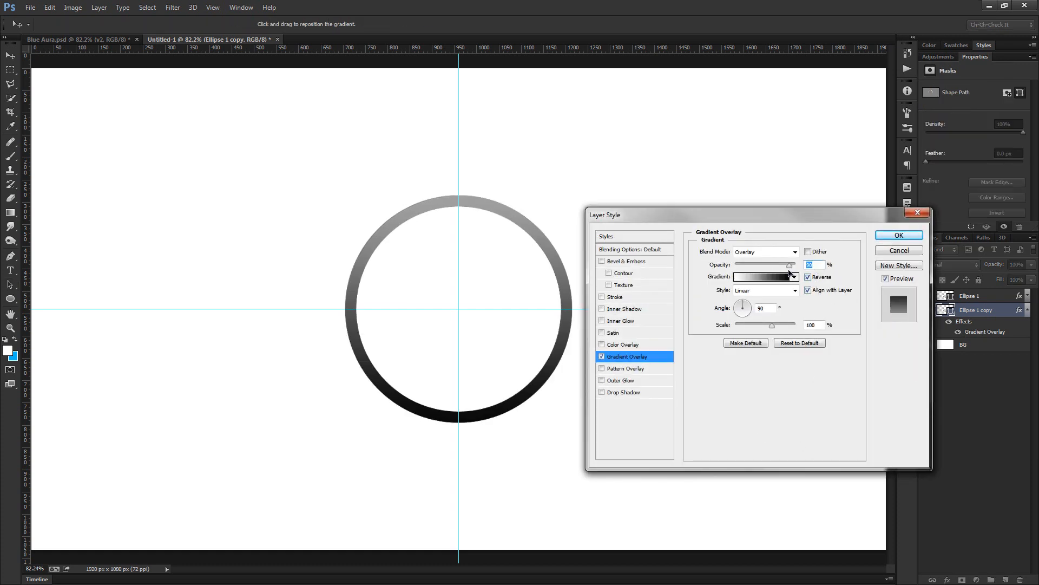
type("80")
left_click(899, 235)
left_click(1027, 310)
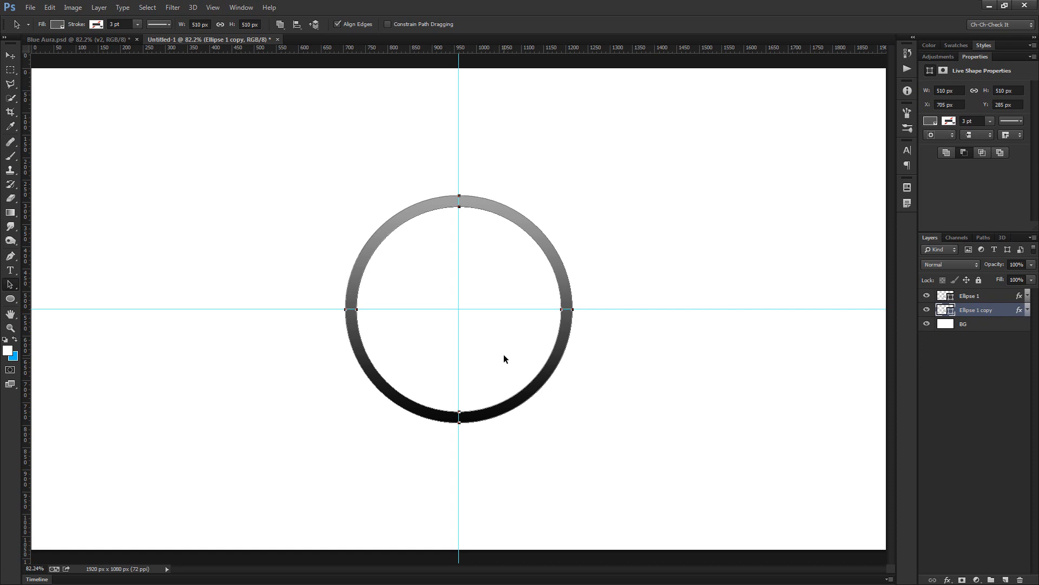
Scale the ring copy proportionally about its center to about 91% so it nests inside the original ring.
key("ctrl+t")
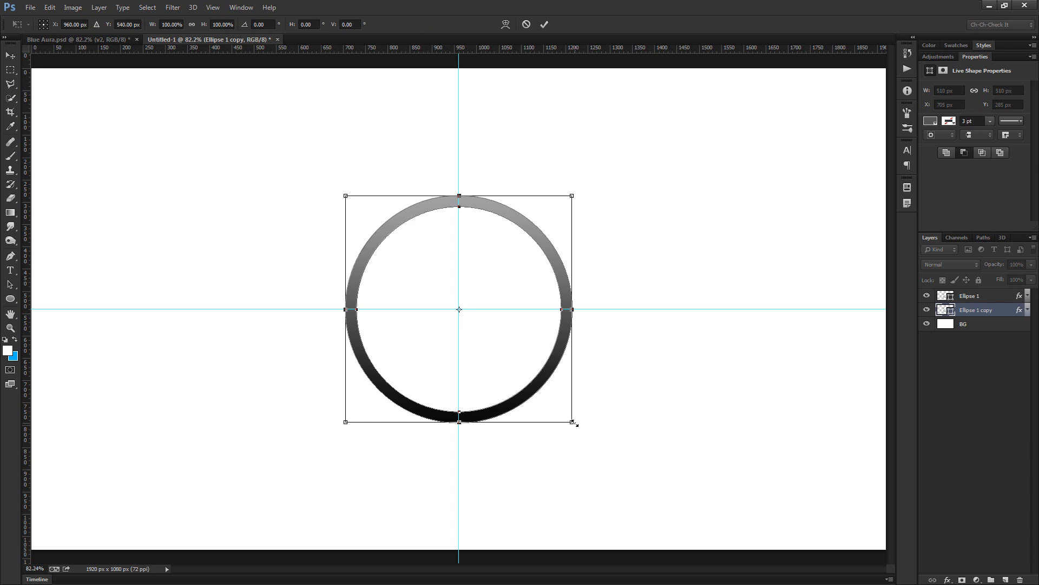
mouse_move(573, 422)
left_mouse_down()
mouse_move(559, 409)
mouse_move(598, 439)
mouse_move(551, 389)
mouse_move(591, 418)
mouse_move(568, 403)
left_mouse_up()
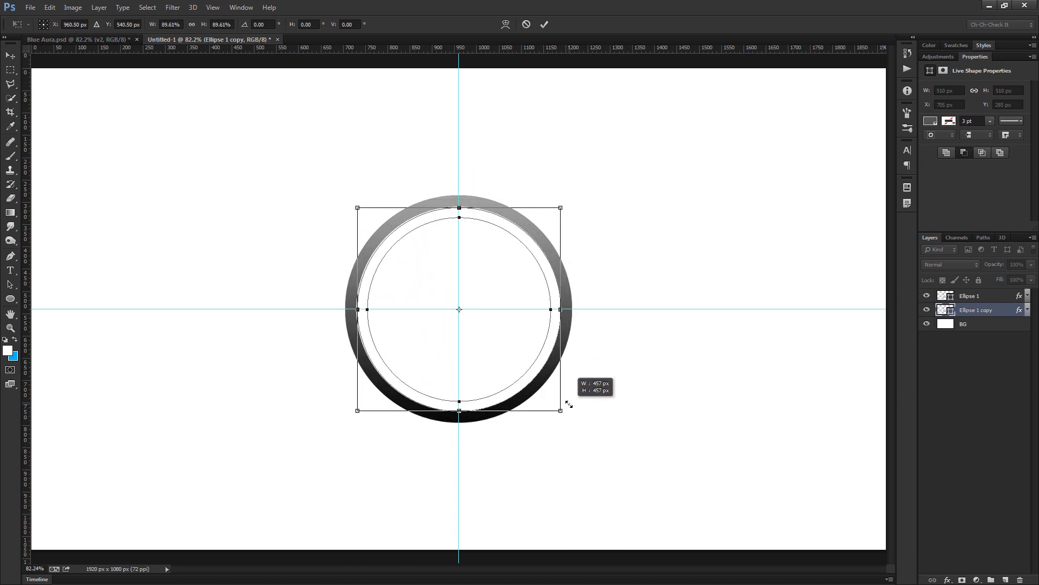
left_click_drag(569, 403, 568, 407)
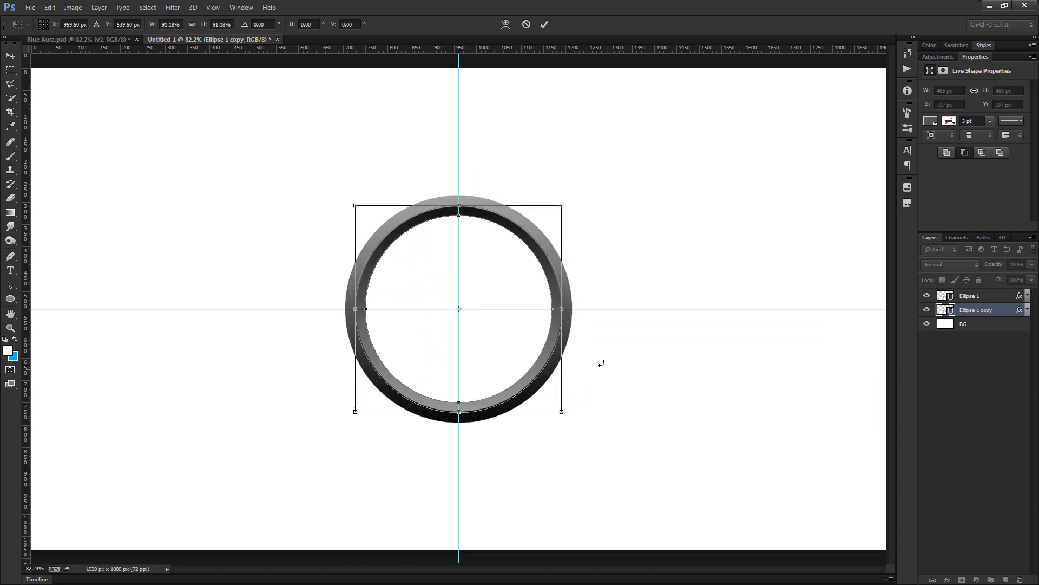
scroll(601, 363, "up", 8)
scroll(558, 390, "down", 3)
left_click_drag(535, 440, 596, 274)
left_click_drag(635, 440, 677, 389)
left_click_drag(678, 316, 679, 318)
scroll(663, 280, "down", 4)
left_click_drag(618, 212, 606, 387)
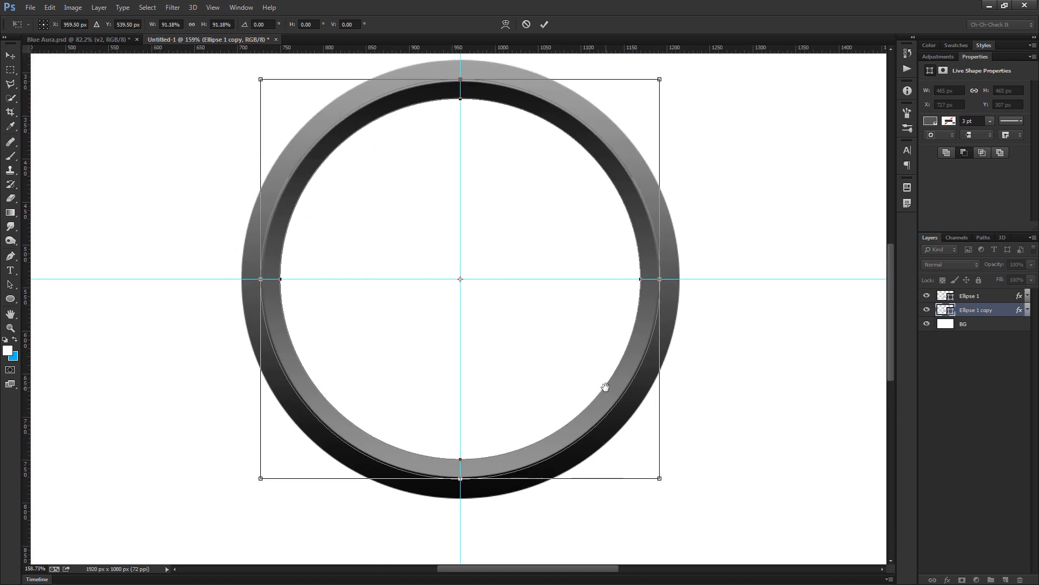
left_click(544, 24)
Add a new layer named Etches above the Ellipse 1 layer.
left_click_drag(532, 410, 563, 411)
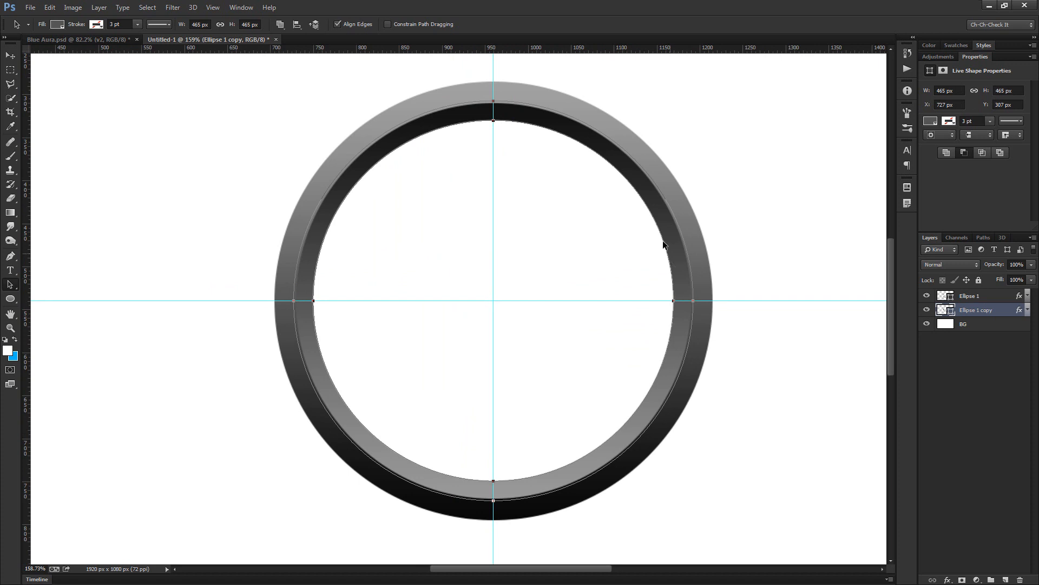
left_click_drag(649, 348, 650, 326)
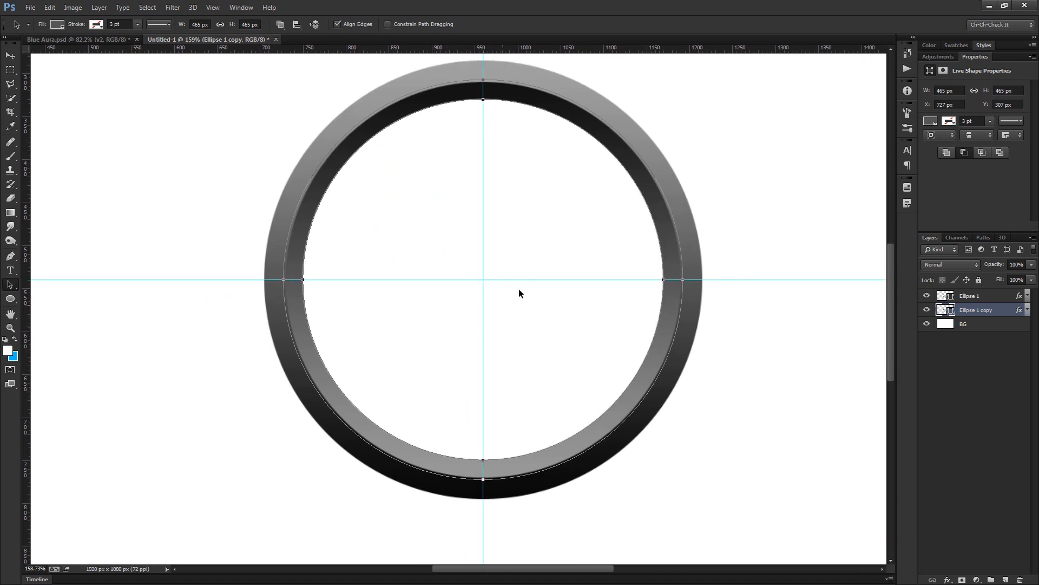
key("ctrl+minus")
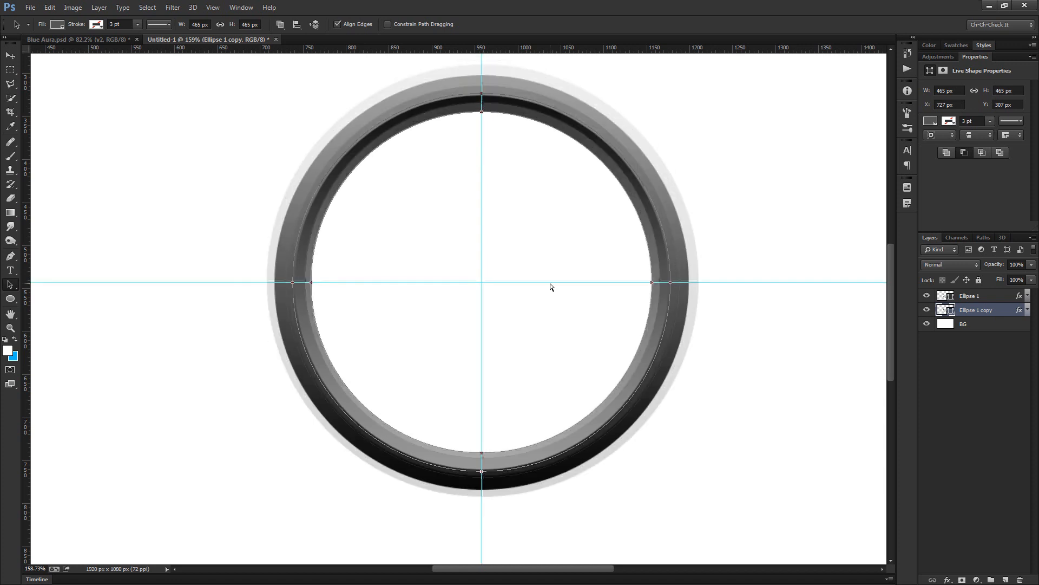
key("w")
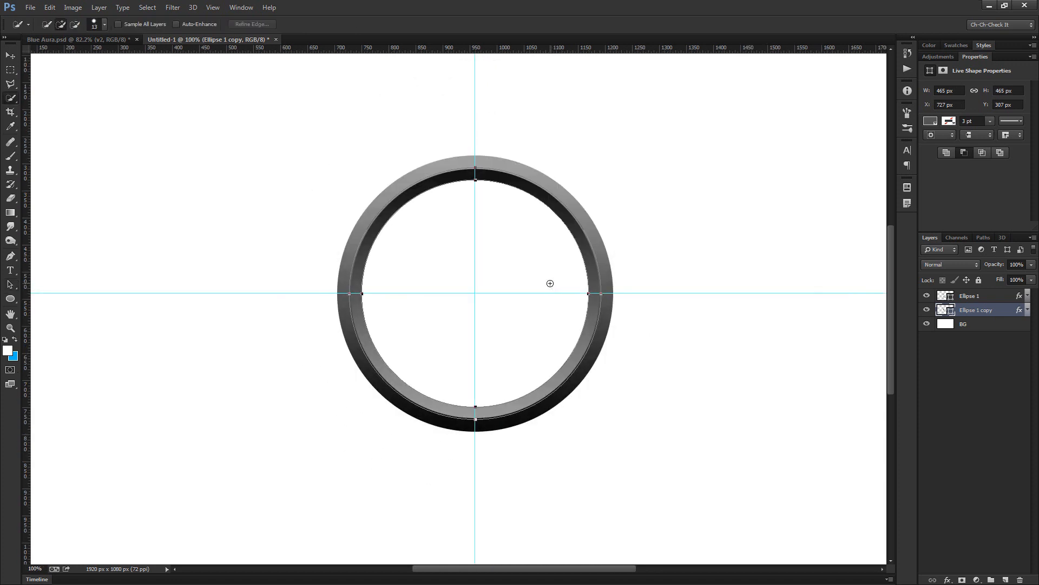
key("v")
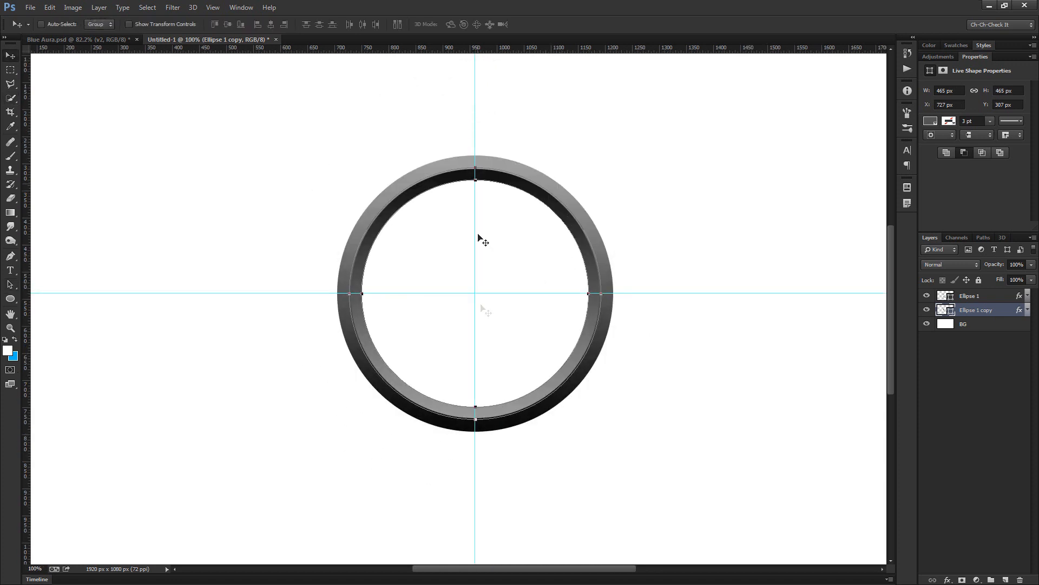
left_click(974, 296)
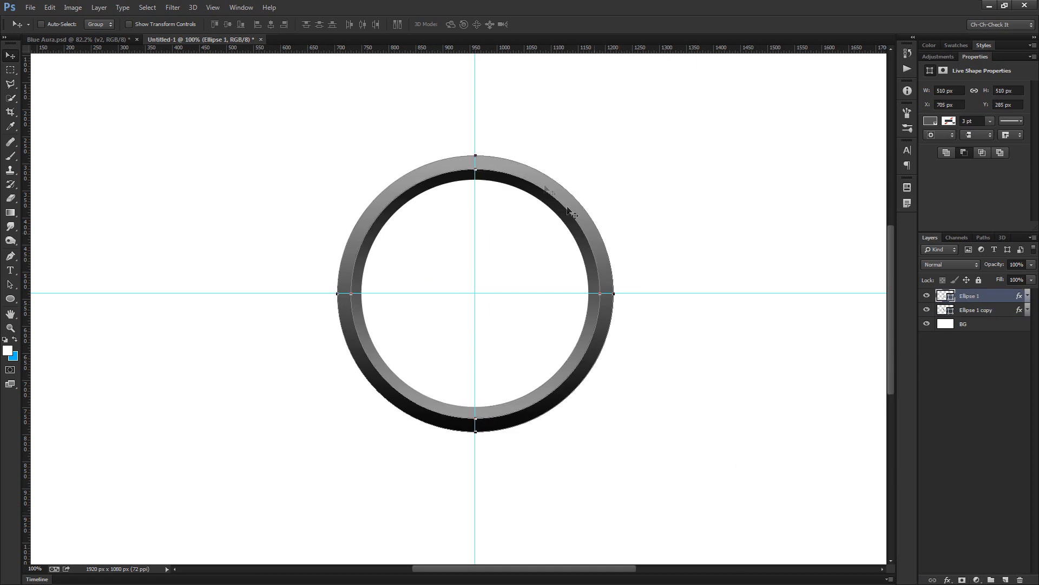
left_click(1005, 580)
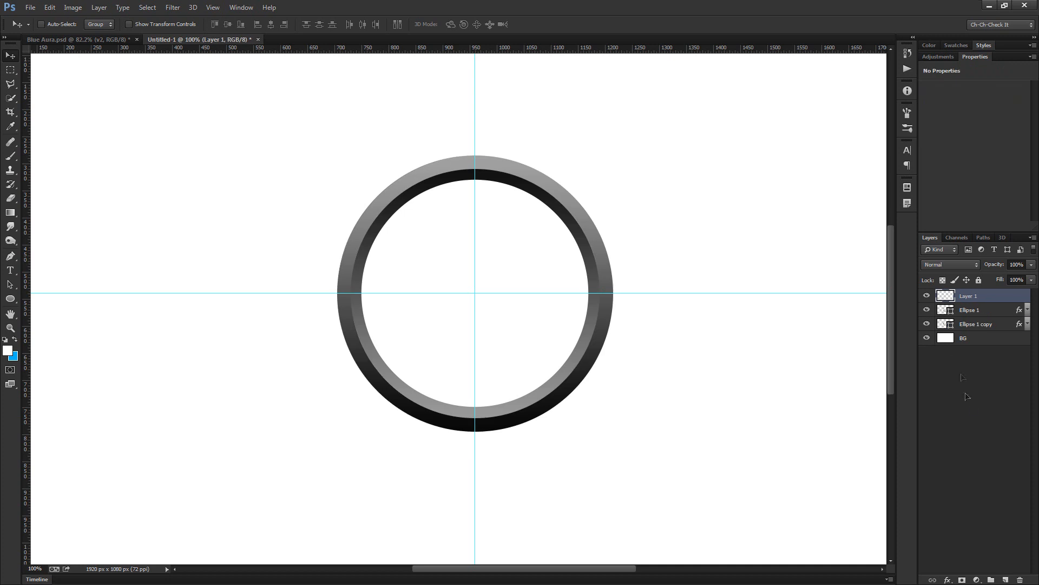
double_click(970, 296)
type("El")
key("Return")
Activate the Rectangular Marquee tool for selecting across the top of the rings at the vertical guide.
left_click(10, 69)
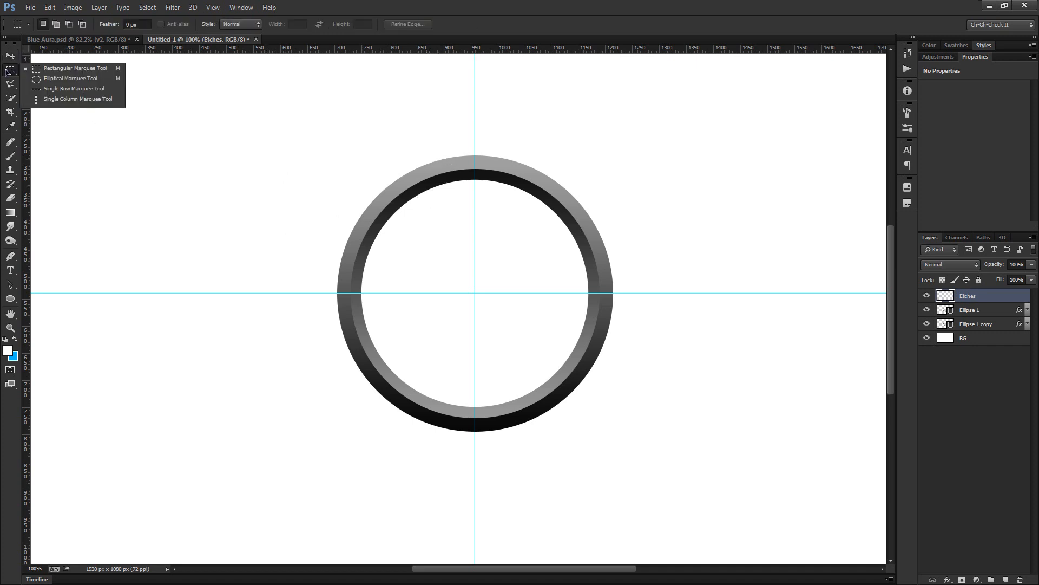
left_click(78, 68)
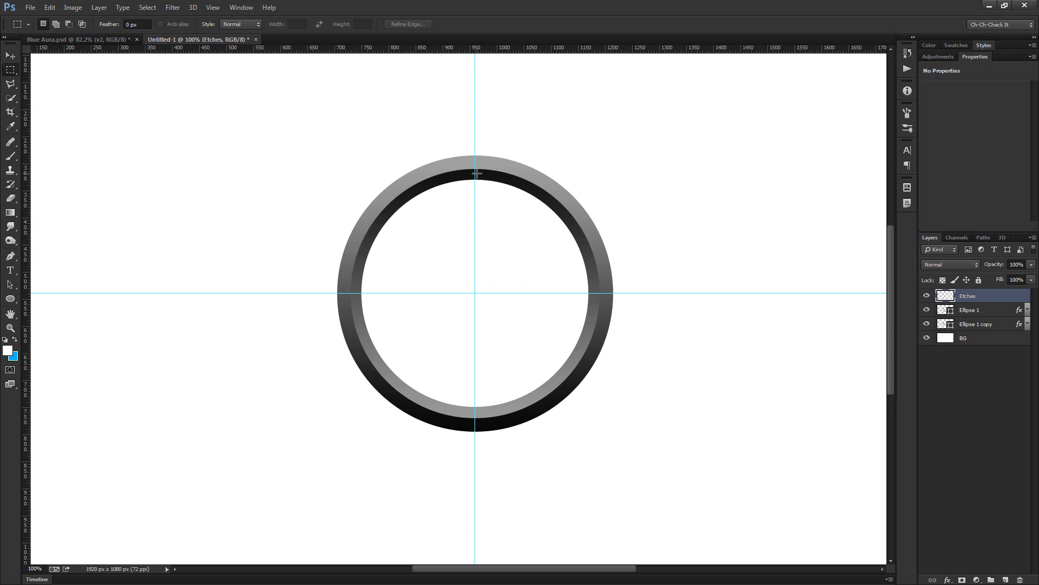
scroll(476, 174, "up", 12)
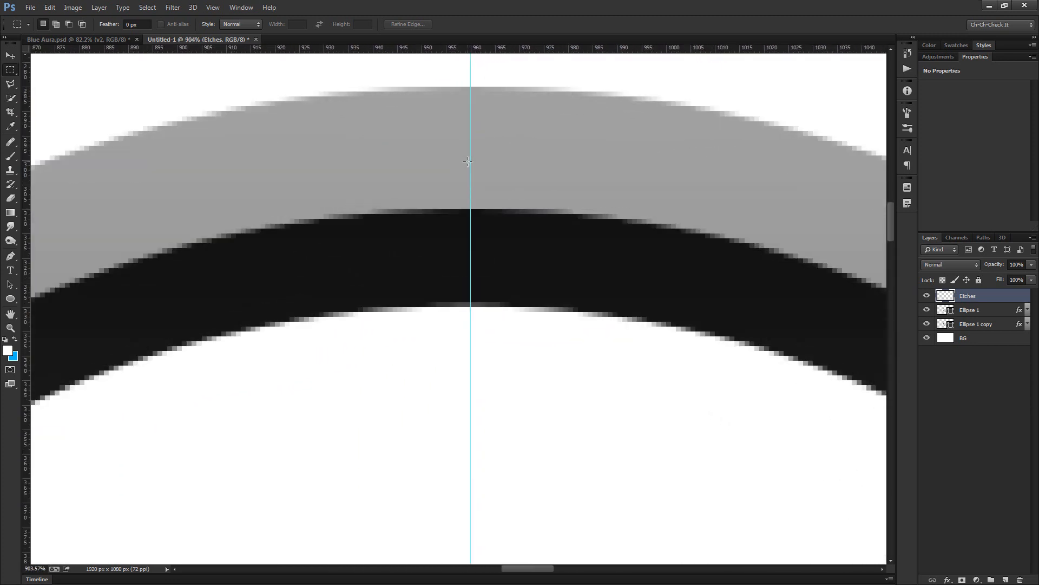
left_click_drag(492, 165, 495, 206)
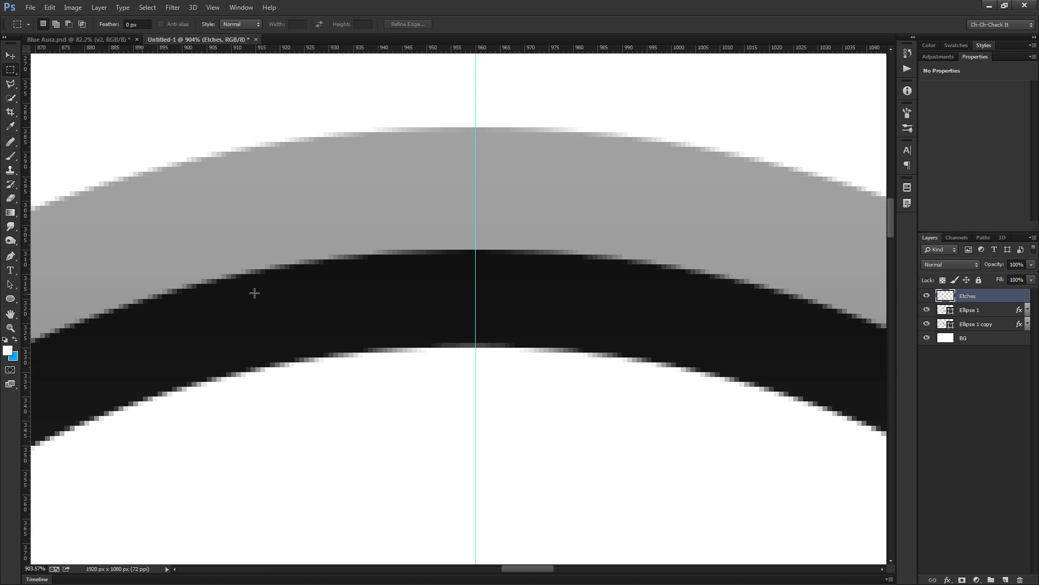
scroll(500, 215, "up", 2)
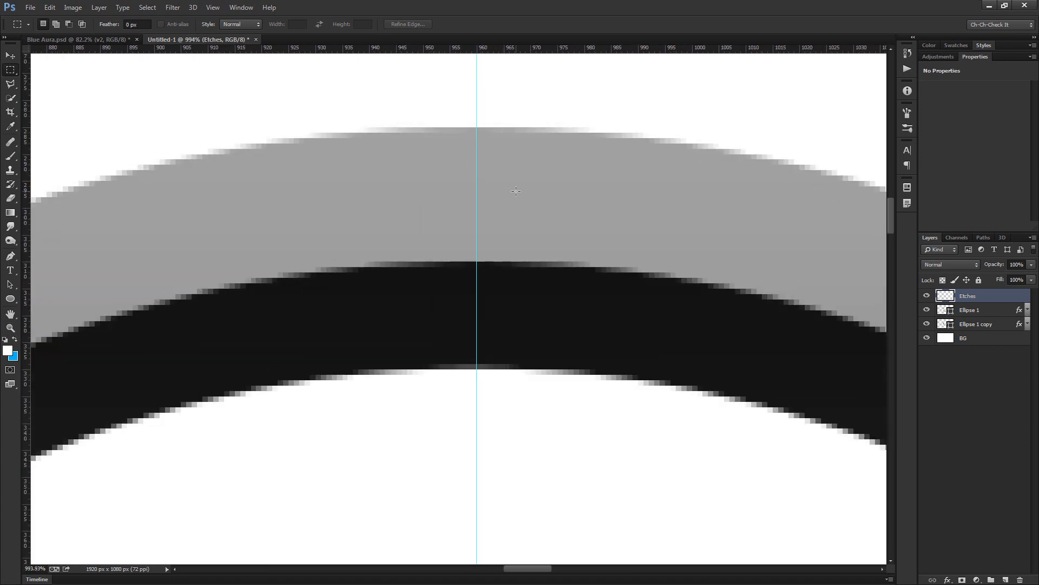
key("i")
key("ctrl+k")
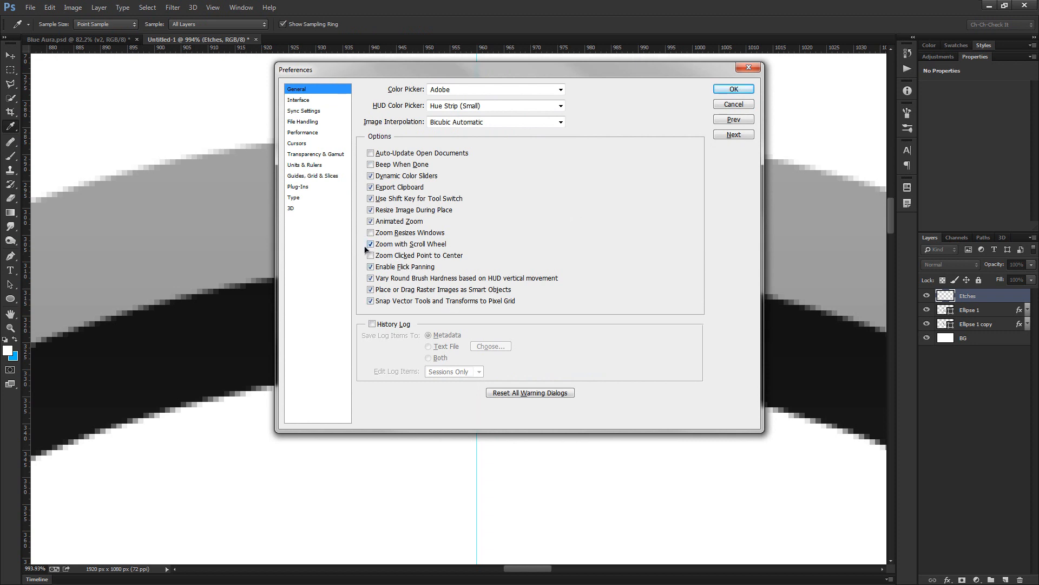
left_click(735, 105)
key("m")
Fill a 1 px wide strip white just right of the vertical guide across both rings' top, and an adjoining strip black on its left.
scroll(586, 296, "up", 2)
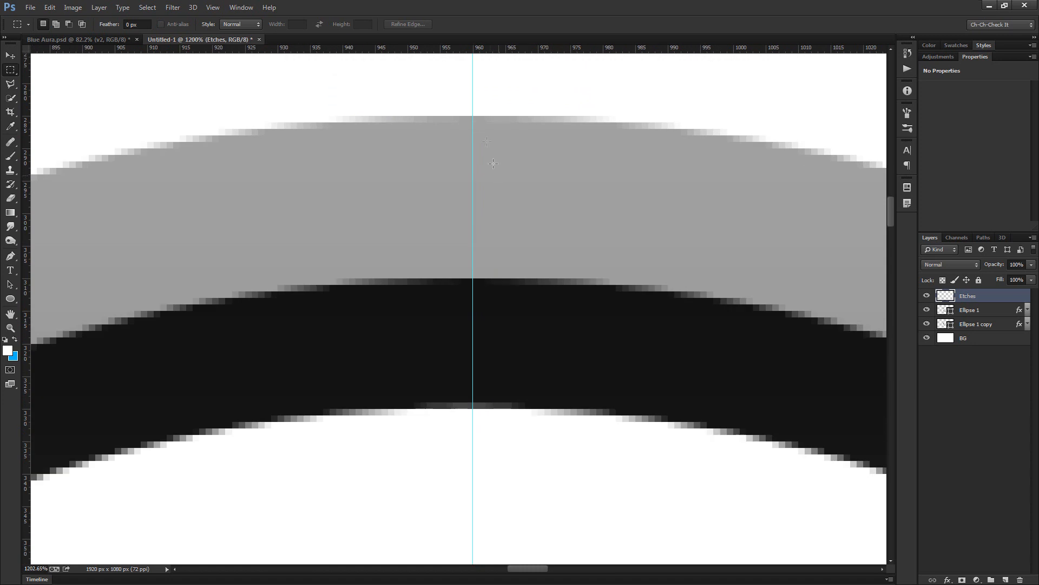
left_click_drag(473, 116, 482, 354)
left_click_drag(482, 396, 483, 395)
left_click_drag(482, 398, 482, 399)
scroll(516, 306, "up", 3)
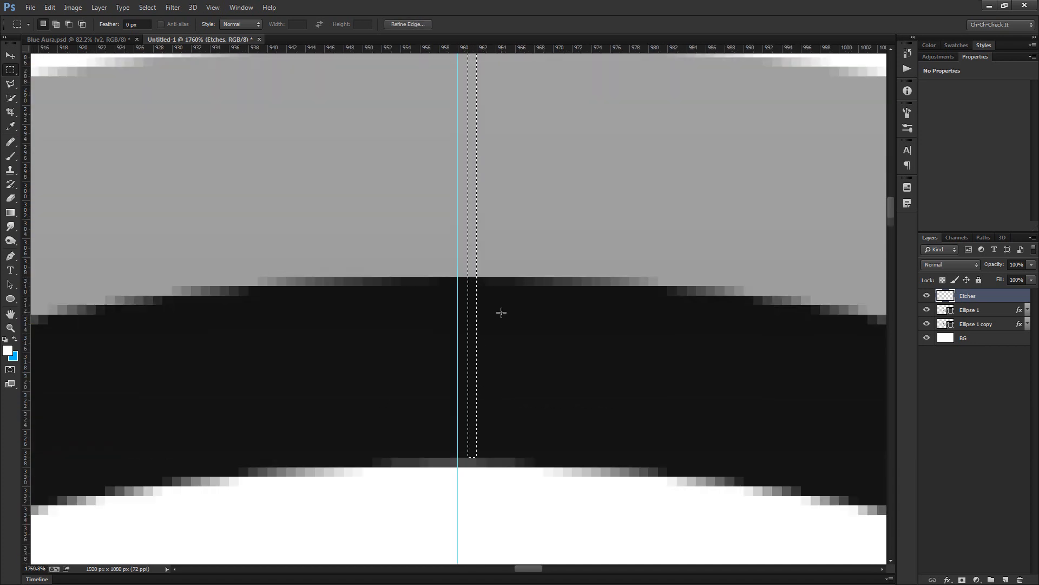
left_click_drag(514, 305, 515, 350)
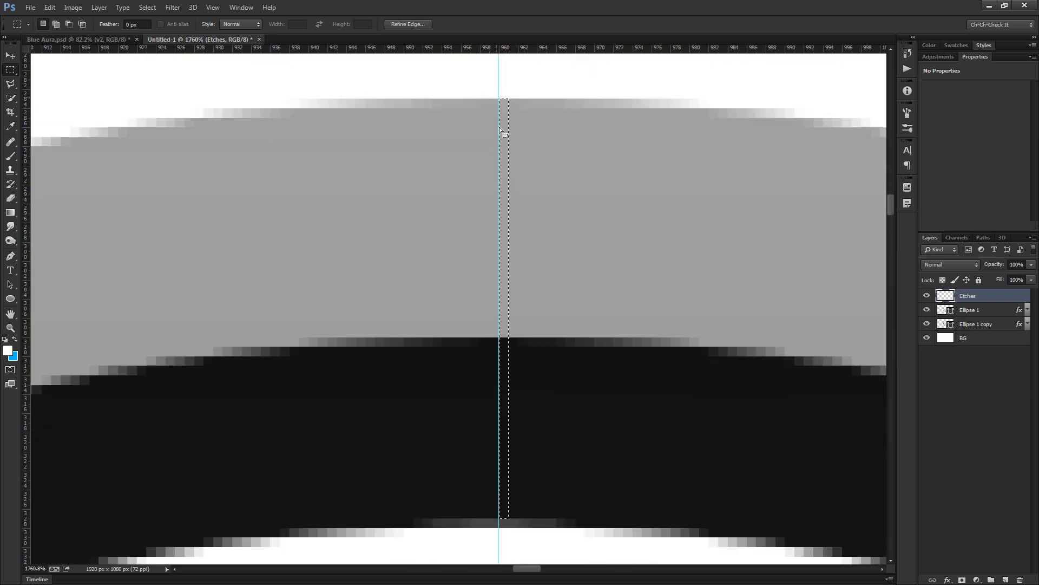
left_click_drag(581, 438, 574, 345)
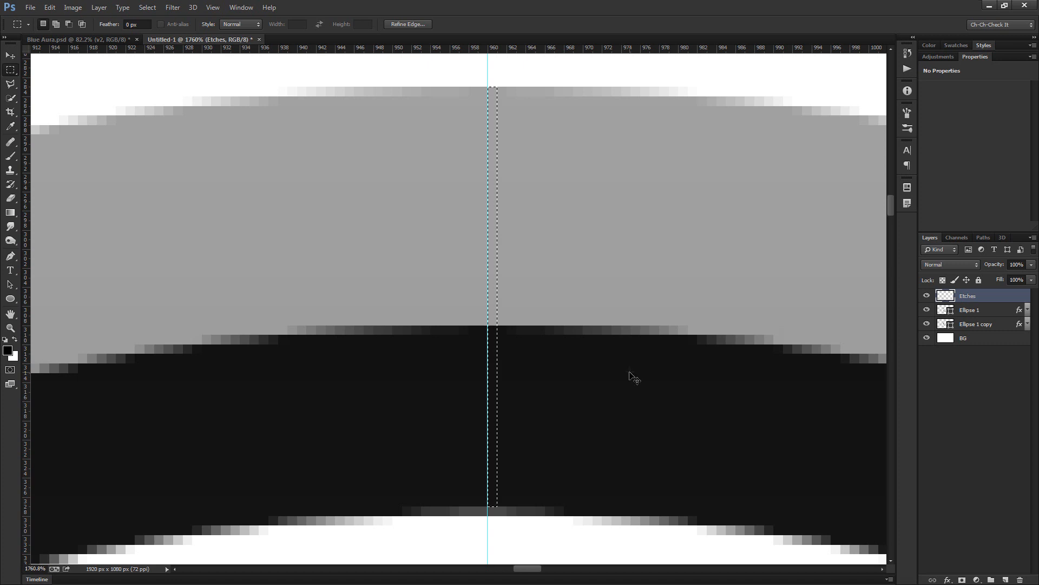
key("ctrl+BackSpace")
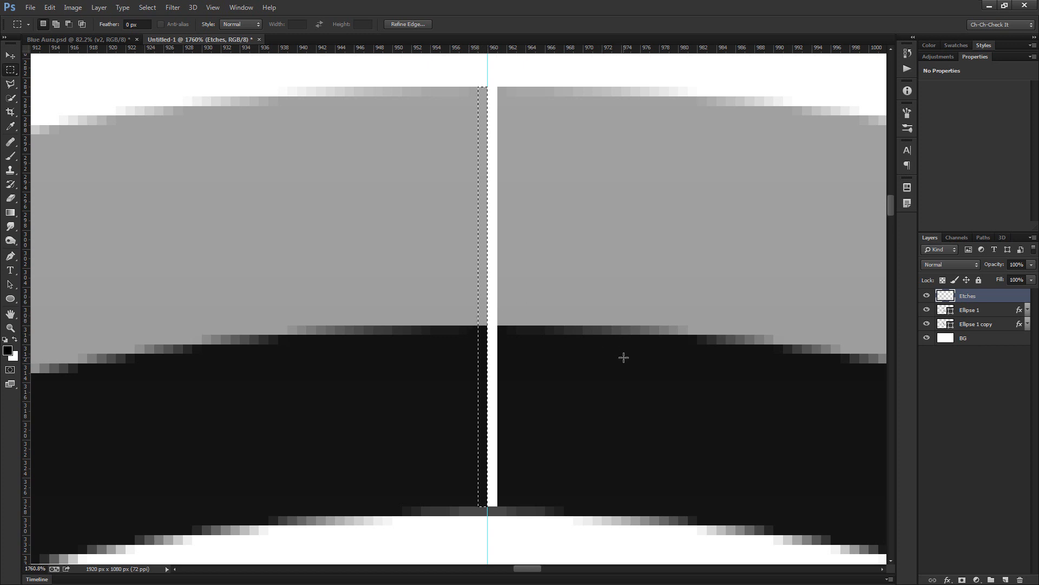
key("alt+BackSpace")
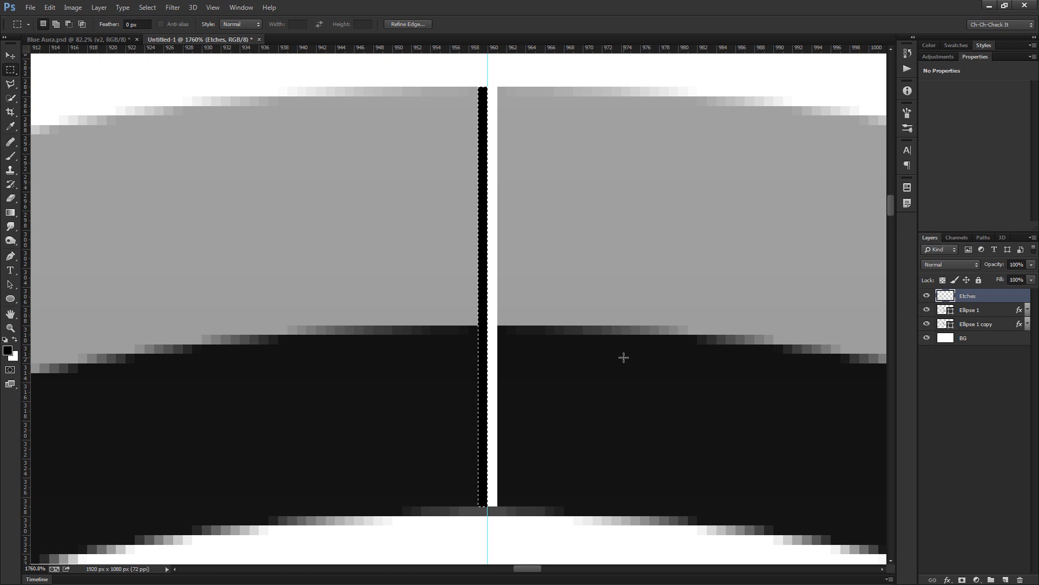
scroll(476, 207, "down", 6)
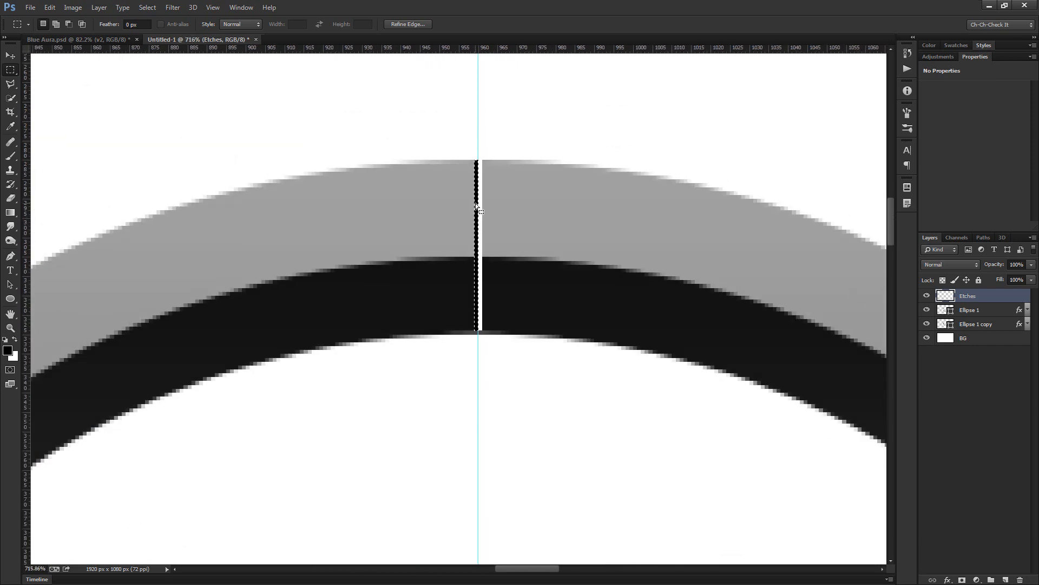
left_click_drag(492, 361, 497, 436)
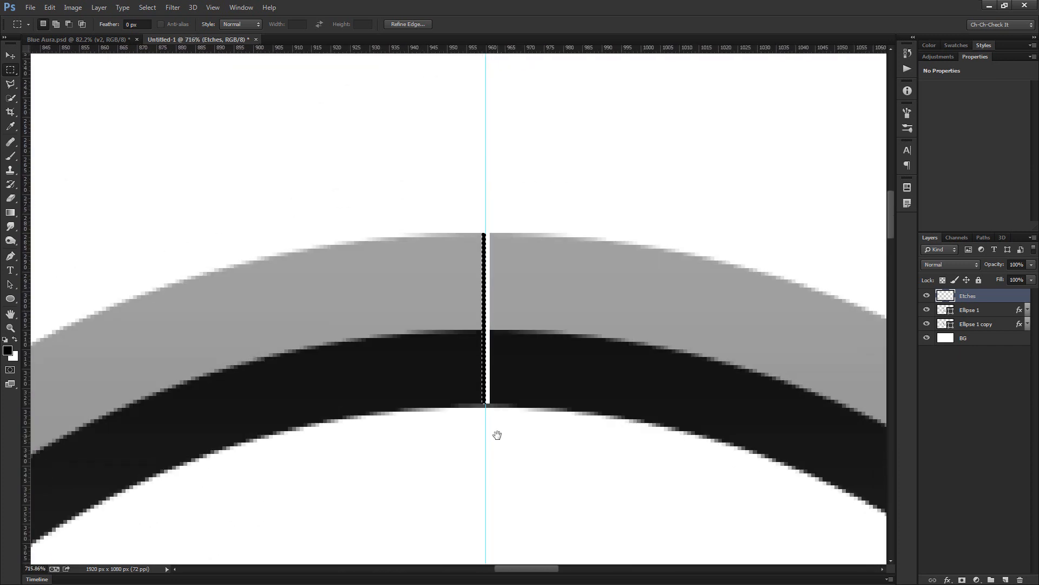
scroll(551, 357, "down", 4)
left_click_drag(529, 507, 494, 547)
scroll(466, 234, "up", 5)
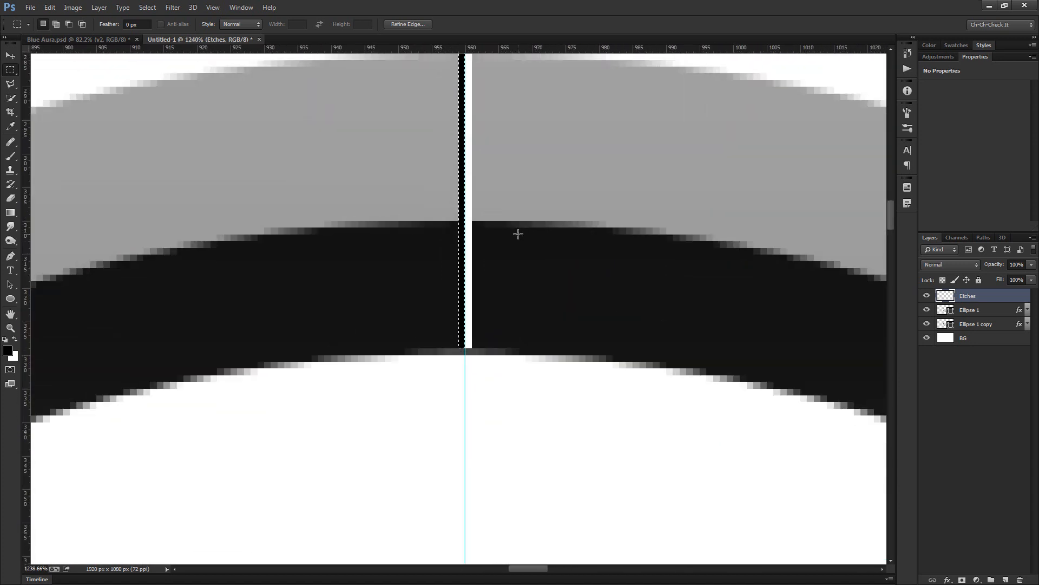
left_click_drag(503, 270, 503, 344)
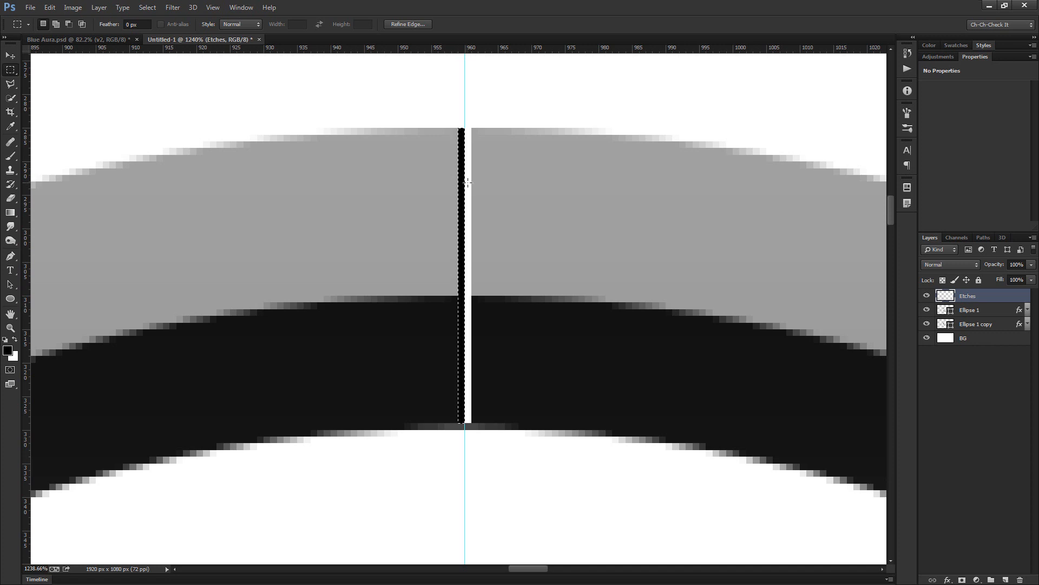
scroll(466, 190, "up", 2)
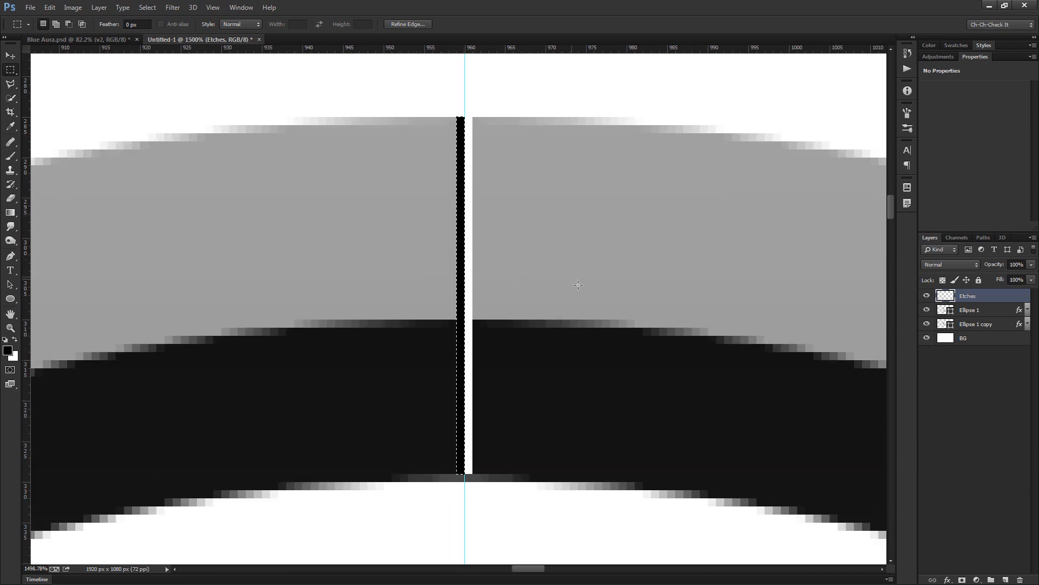
Duplicate the black-and-white etch line and move the copy straight down the vertical guide onto the bottom of the rings.
left_click(947, 297, "ctrl")
key("ctrl+t")
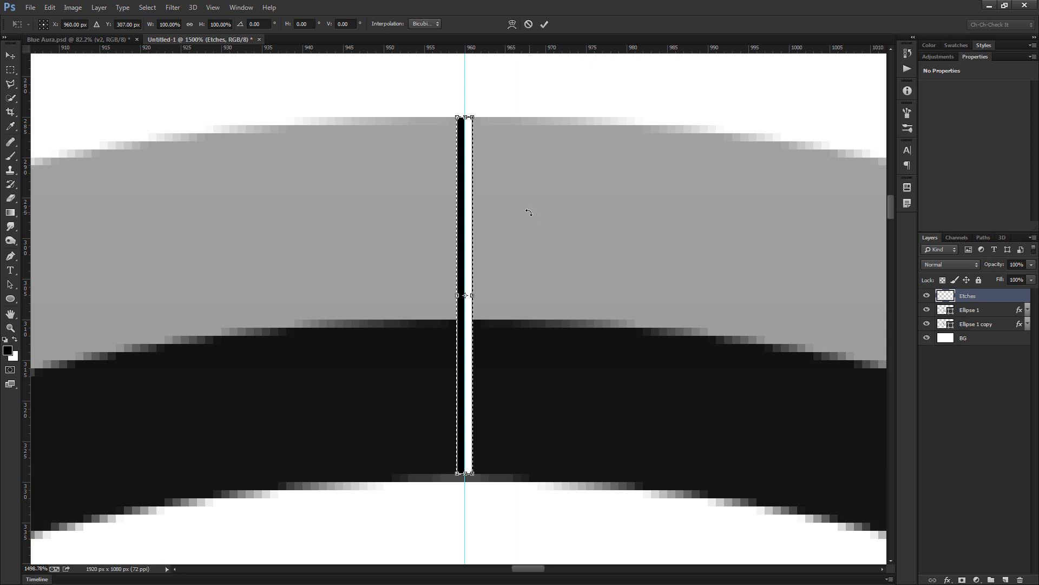
left_click_drag(548, 221, 578, 167)
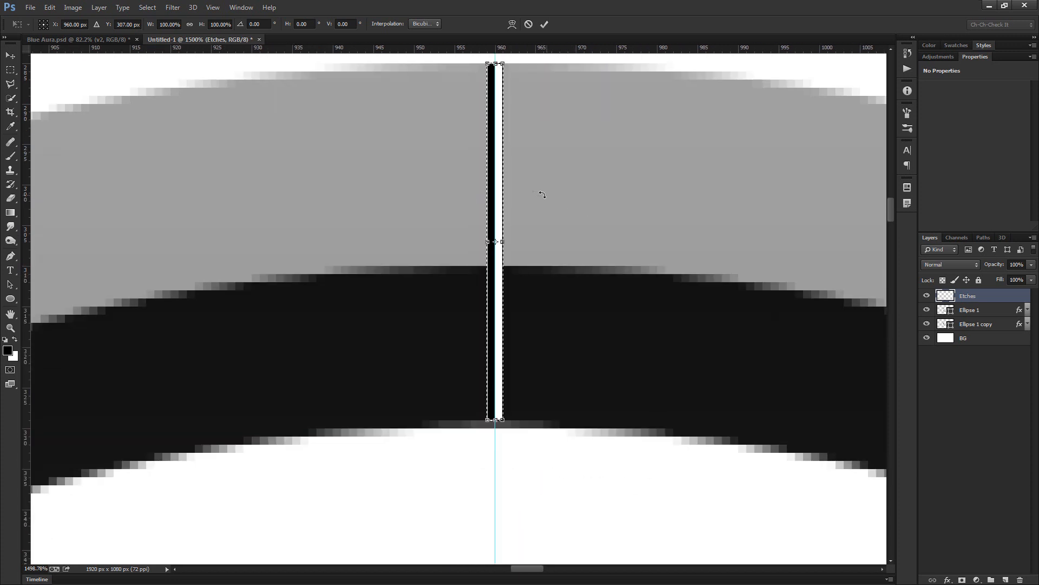
left_click_drag(496, 133, 538, 448)
scroll(544, 443, "down", 3)
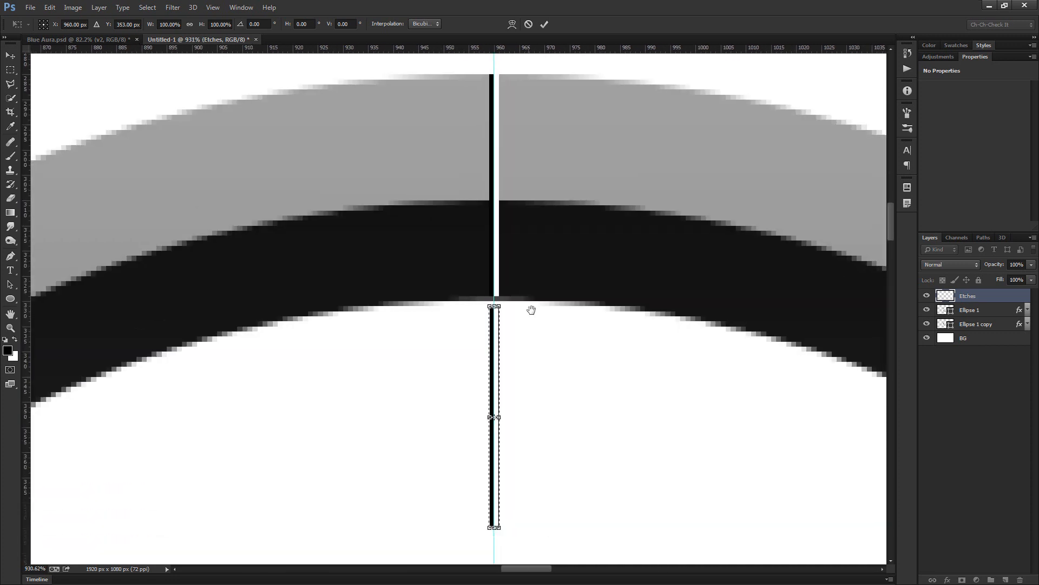
scroll(552, 395, "up", 2)
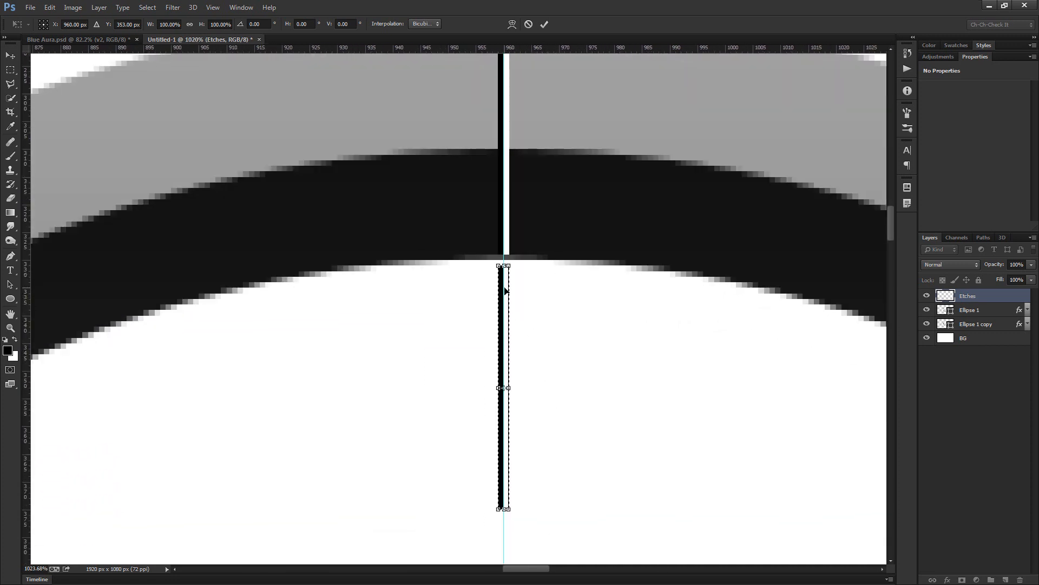
left_click_drag(507, 282, 511, 381)
left_click_drag(568, 399, 556, 270)
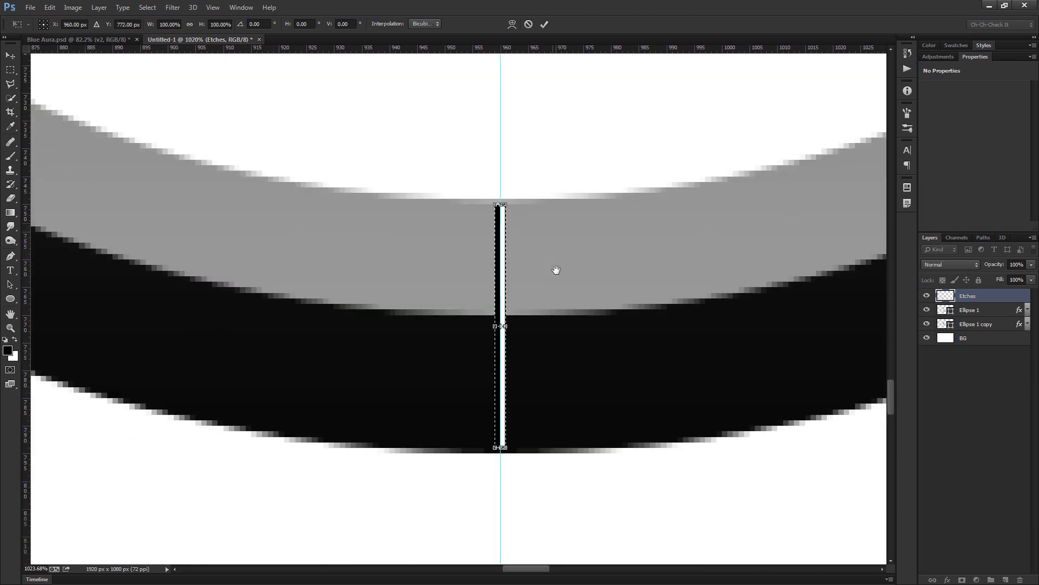
Stretch the bottom etch copy to about 102% height so it reaches the rings' outer edge.
scroll(480, 229, "up", 5)
left_click_drag(594, 372, 596, 232)
scroll(494, 441, "up", 1)
scroll(494, 443, "up", 6)
left_click_drag(523, 428, 527, 453)
scroll(590, 416, "down", 12)
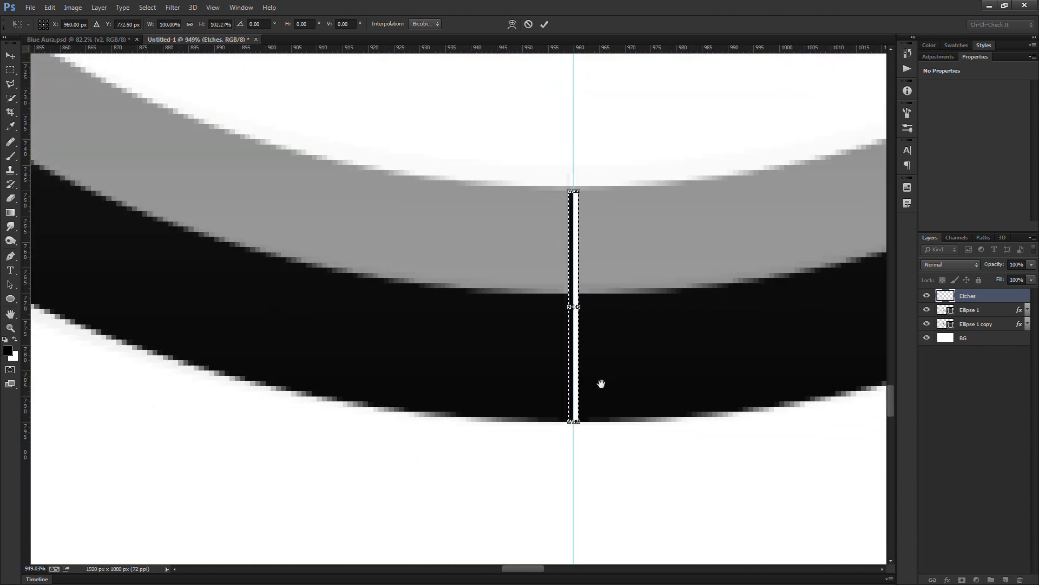
scroll(527, 225, "up", 5)
left_click_drag(638, 336, 557, 274)
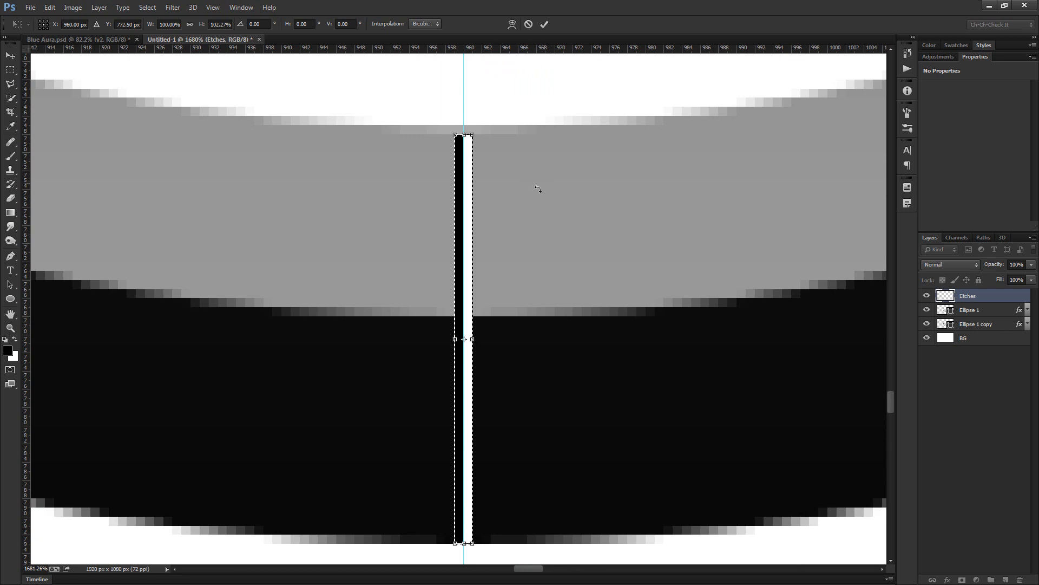
Flip the bottom etch copy horizontally and apply the transform.
right_click(540, 230)
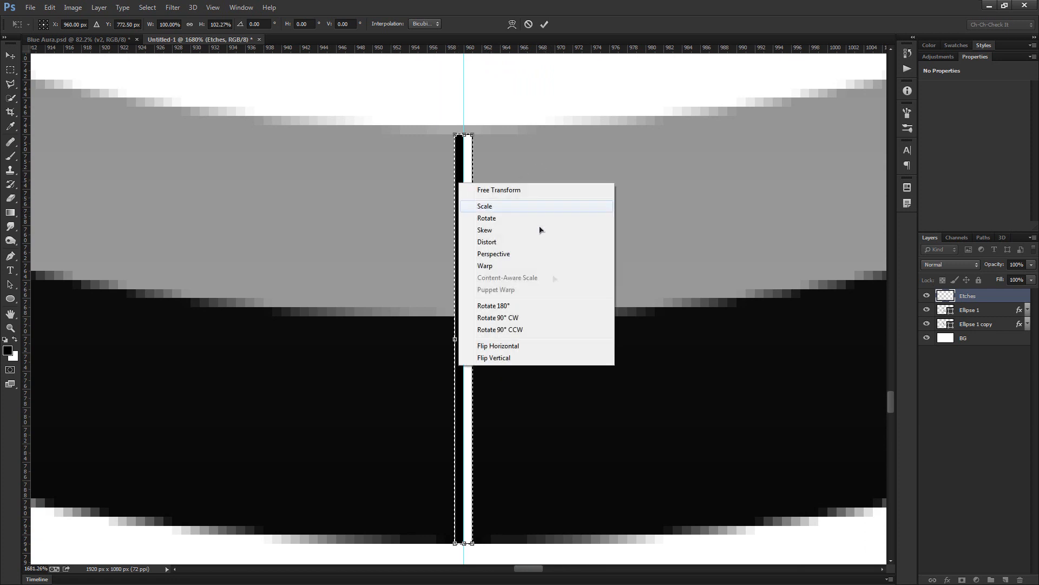
left_click(523, 348)
scroll(563, 379, "down", 3)
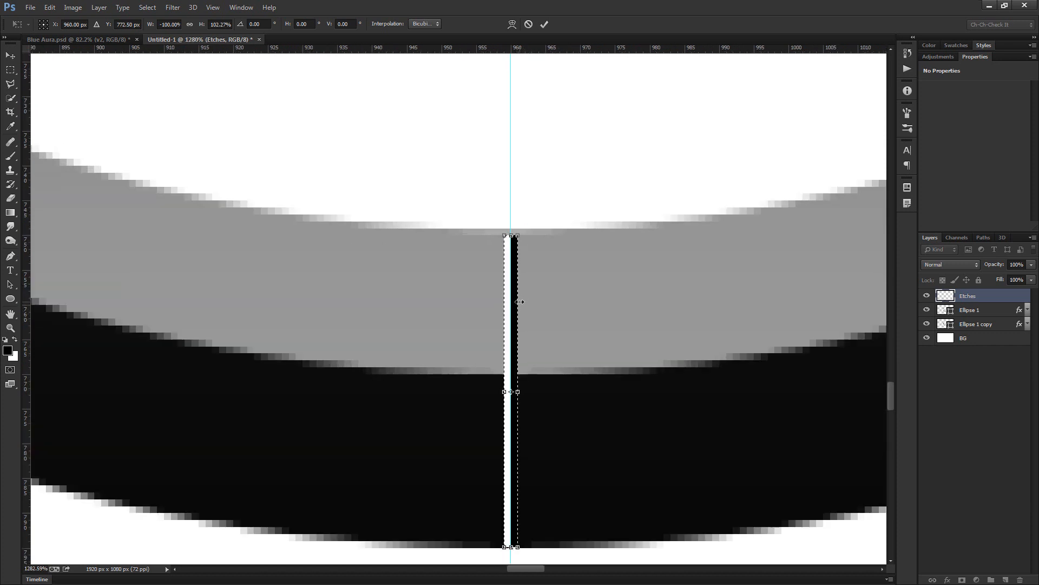
scroll(547, 269, "down", 7)
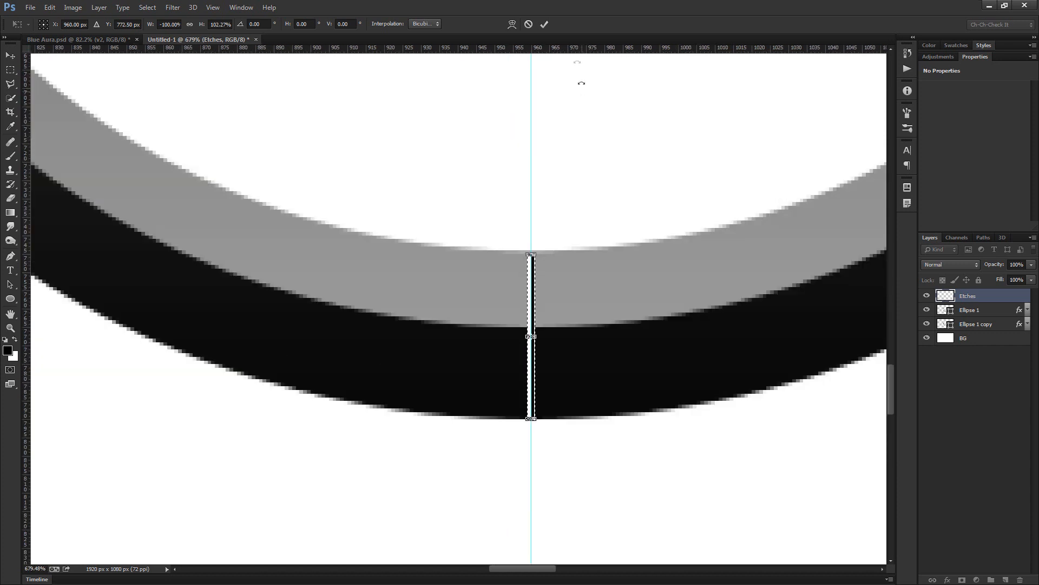
left_click(544, 24)
Duplicate both etch lines on the Etches layer and rotate the copies -90° onto the horizontal guide.
scroll(603, 232, "down", 8)
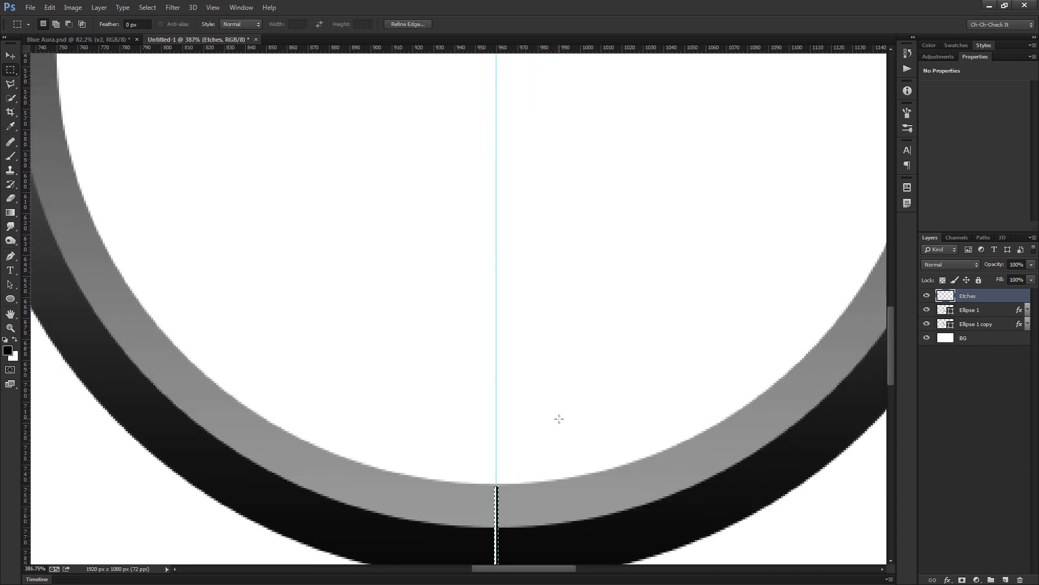
scroll(573, 384, "down", 2)
left_click_drag(611, 332, 575, 376)
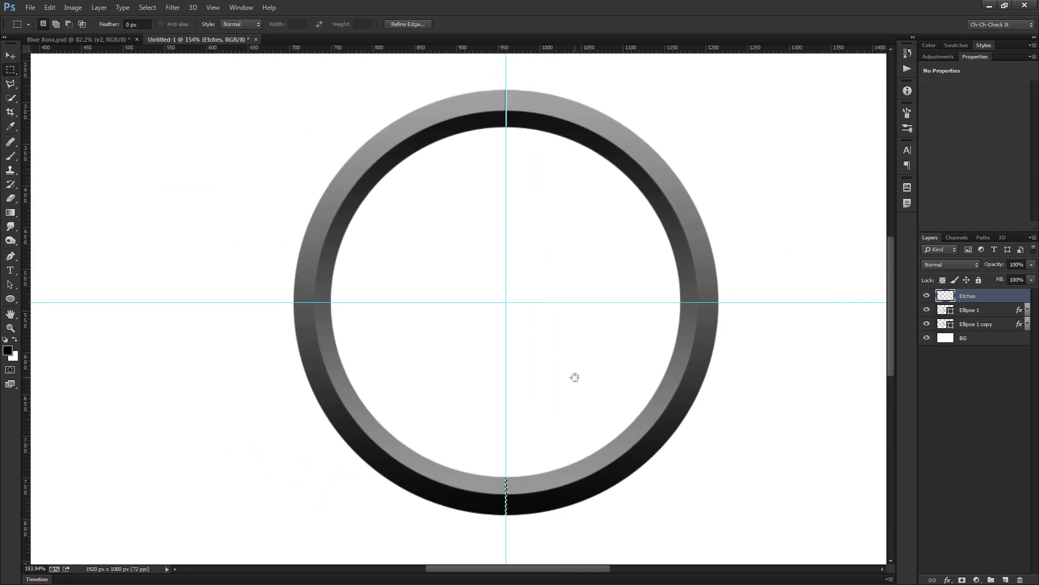
left_click(949, 297, "ctrl")
key("ctrl+t")
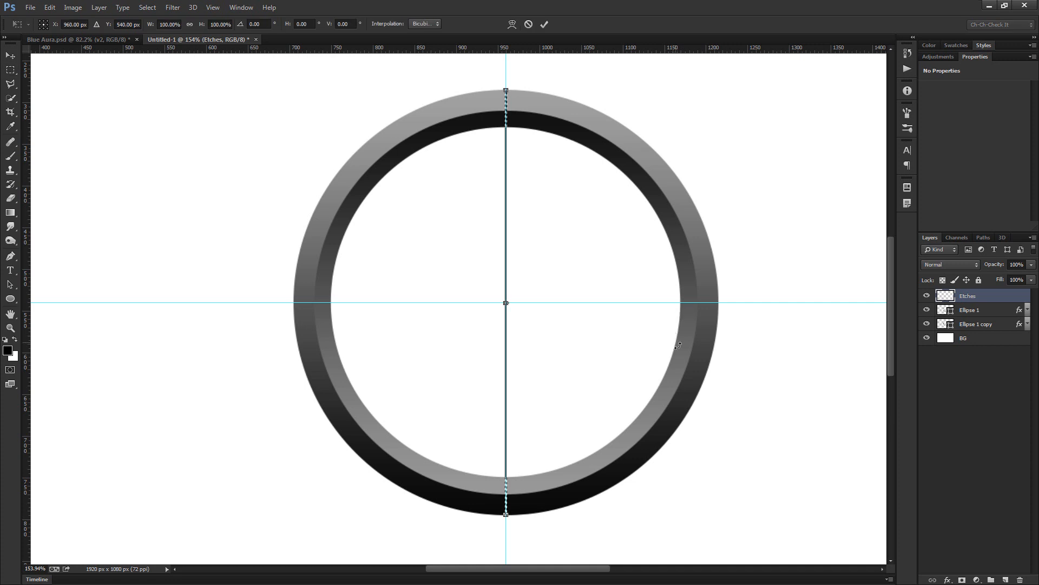
left_click_drag(737, 507, 727, 89)
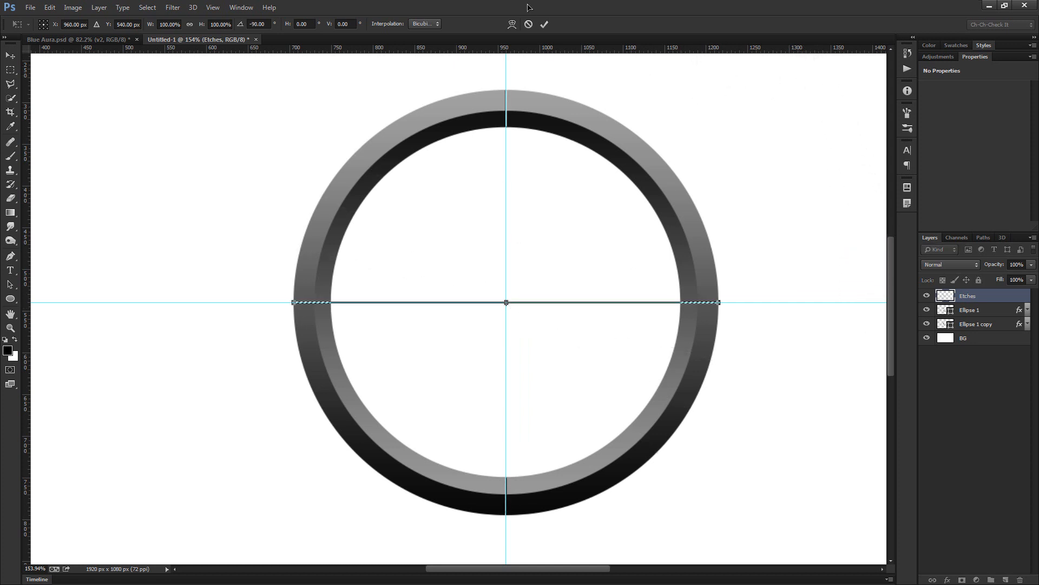
left_click(544, 24)
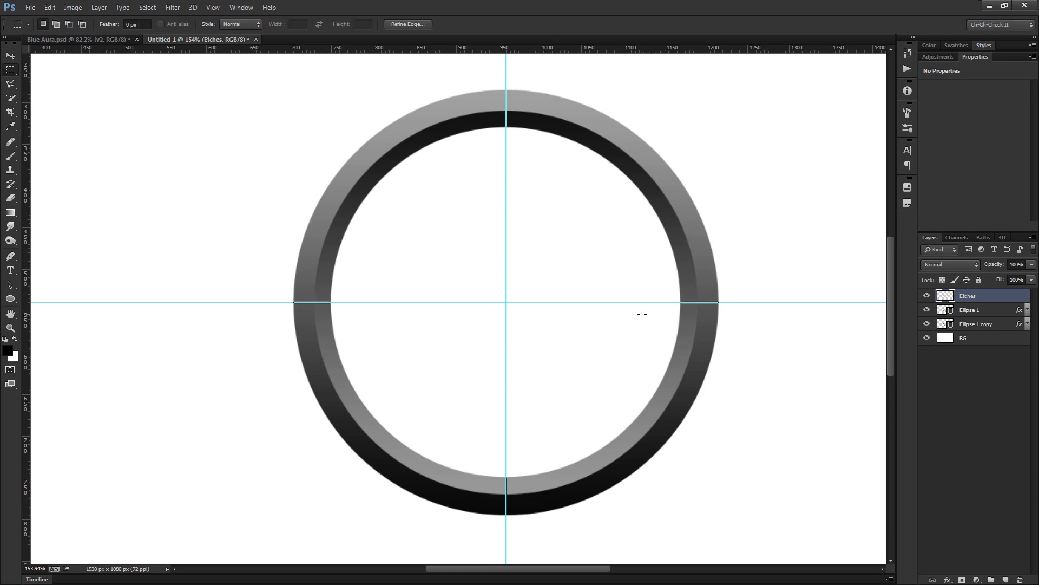
Duplicate all four etch lines and rotate the copies -45° to fill the rings' diagonal positions.
left_click(943, 299, "ctrl")
key("ctrl+t")
left_click_drag(801, 466, 846, 198)
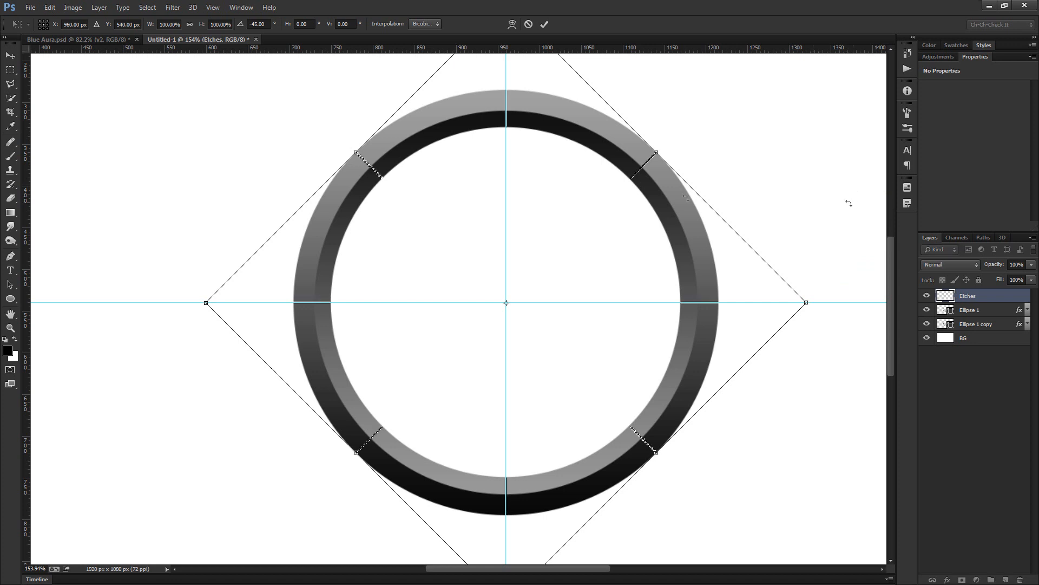
left_click(546, 24)
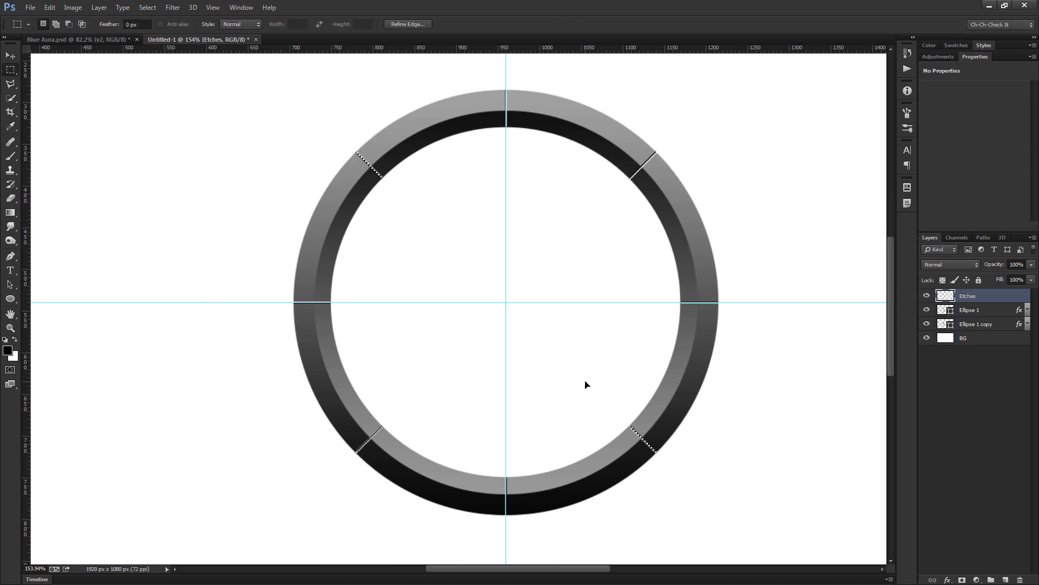
Deselect the etch lines and hide the guides.
key("ctrl+d")
key("ctrl+semicolon")
key("ctrl+1")
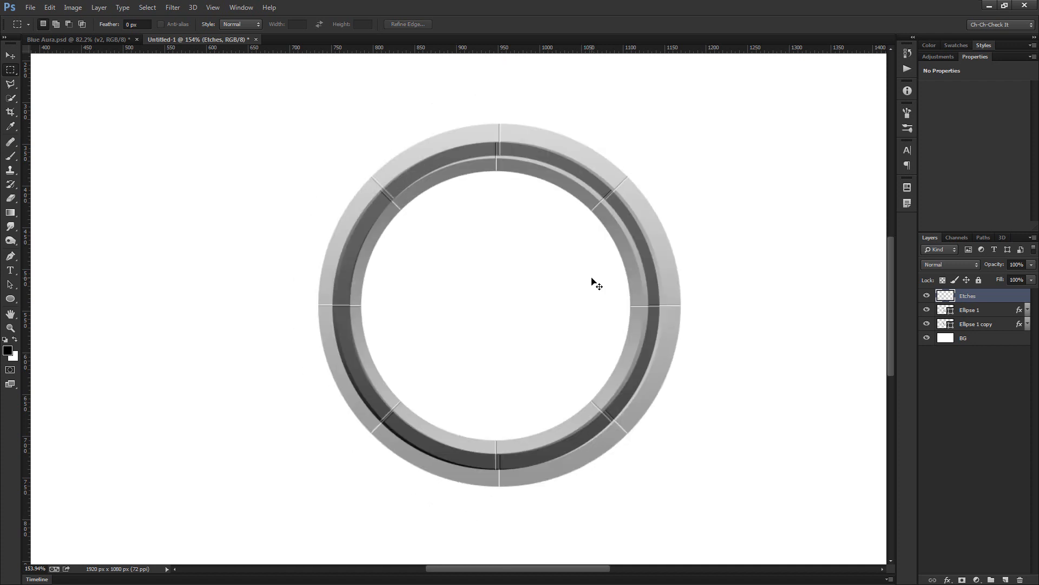
left_click_drag(531, 393, 524, 348)
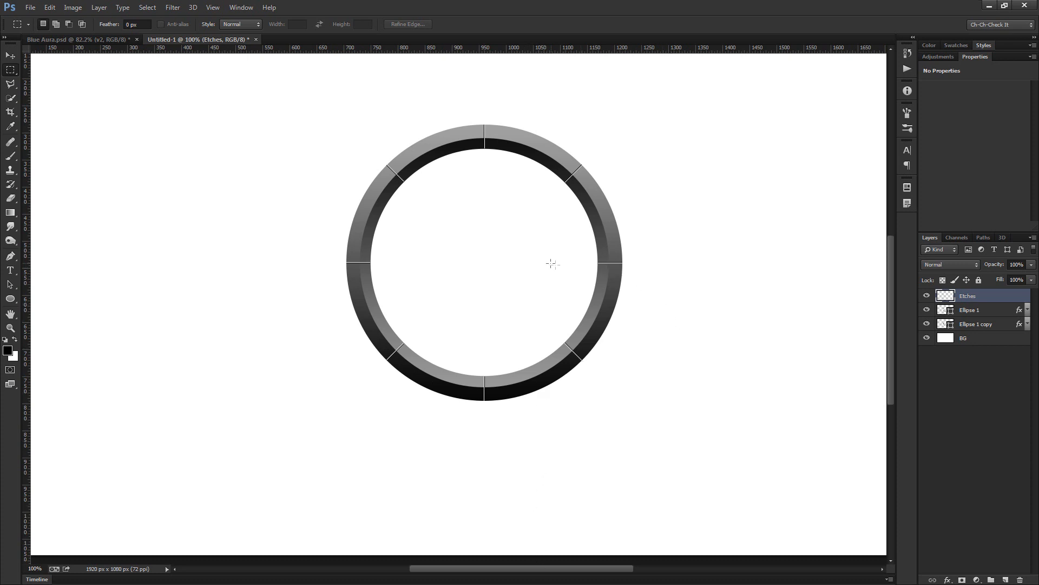
Set the Etches layer's opacity to 68%.
left_click(1018, 264)
type("68")
key("Return")
left_click_drag(684, 346, 624, 376)
key("ctrl+0")
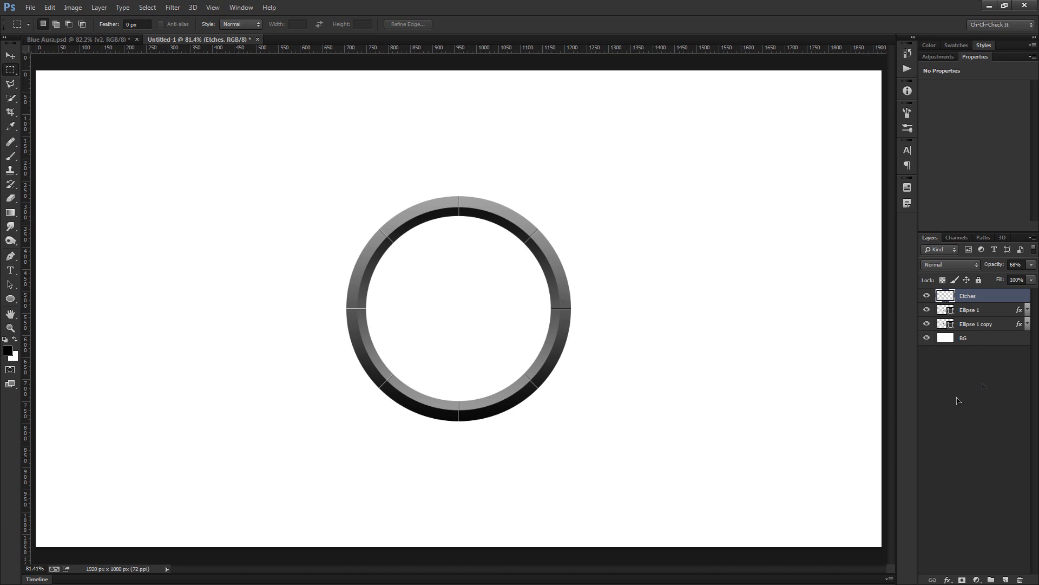
Group the Etches, Ellipse 1 and Ellipse 1 copy layers and name the group Ring.
left_click(989, 325, "shift")
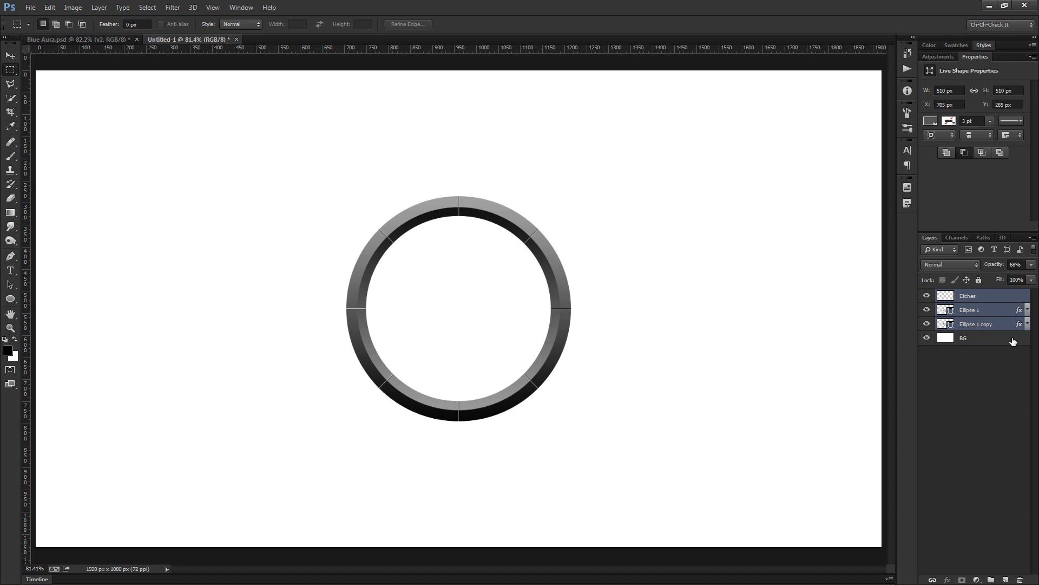
key("ctrl+g")
double_click(969, 295)
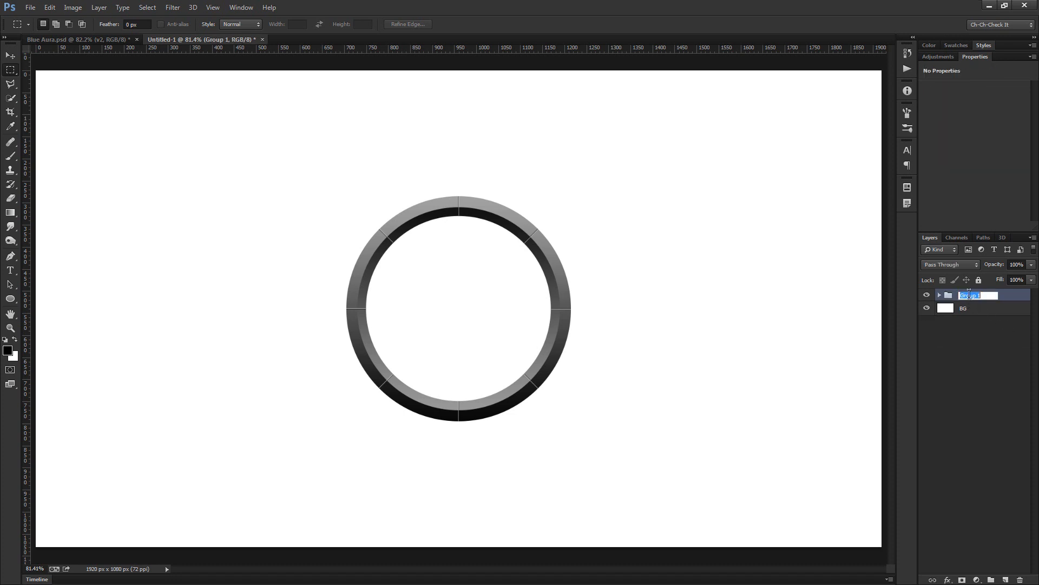
type("Ring")
key("Return")
Duplicate the Ring group and place the copy beneath the original in the layer order.
key("ctrl+j")
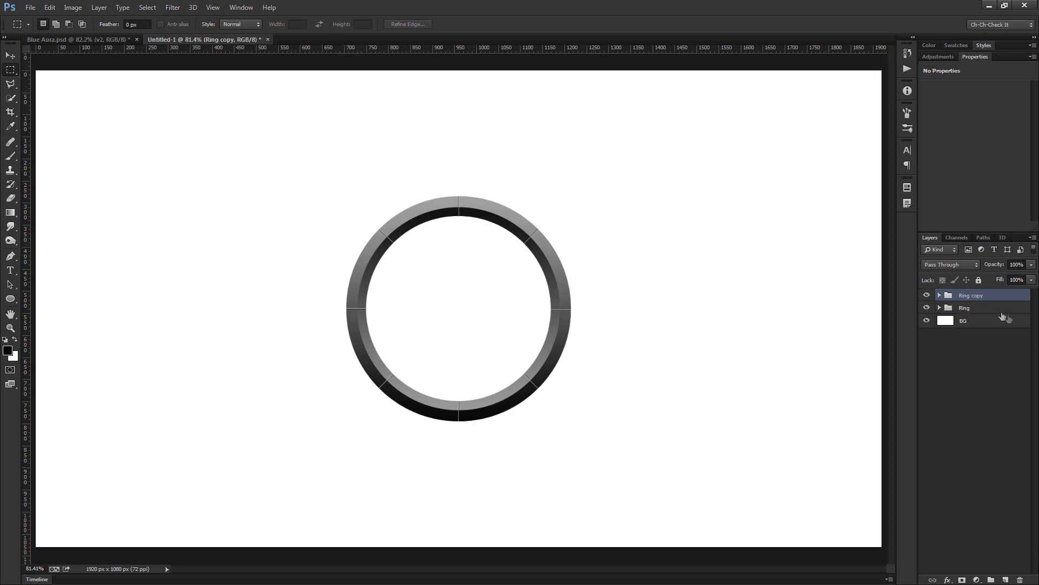
left_click(978, 307, "shift")
left_click_drag(978, 307, 977, 314)
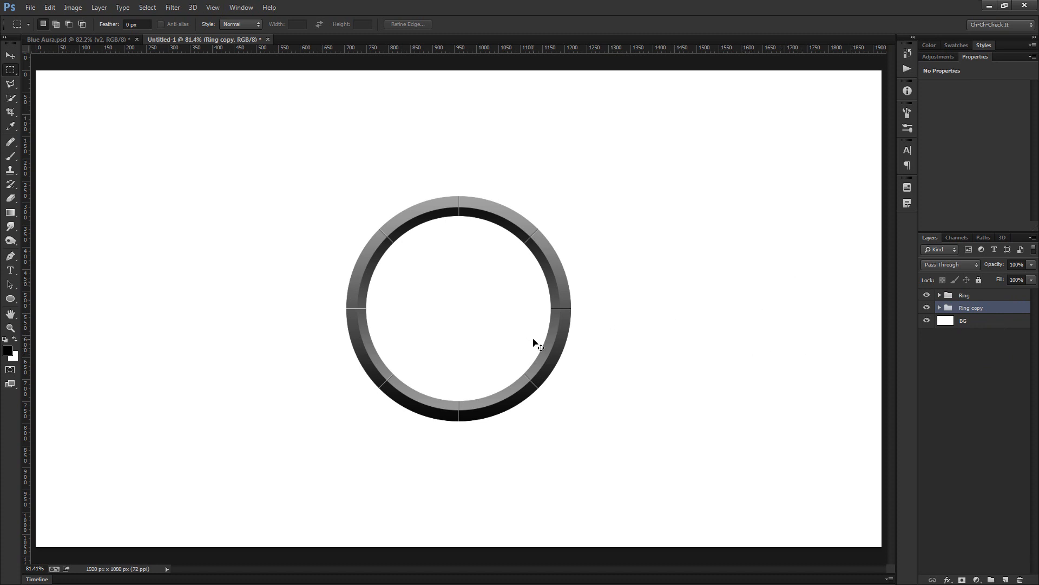
Scale the Ring copy group proportionally to about 112% around its center so it forms a larger outer ring.
key("ctrl+t")
left_click_drag(573, 424, 585, 439)
scroll(406, 344, "up", 6)
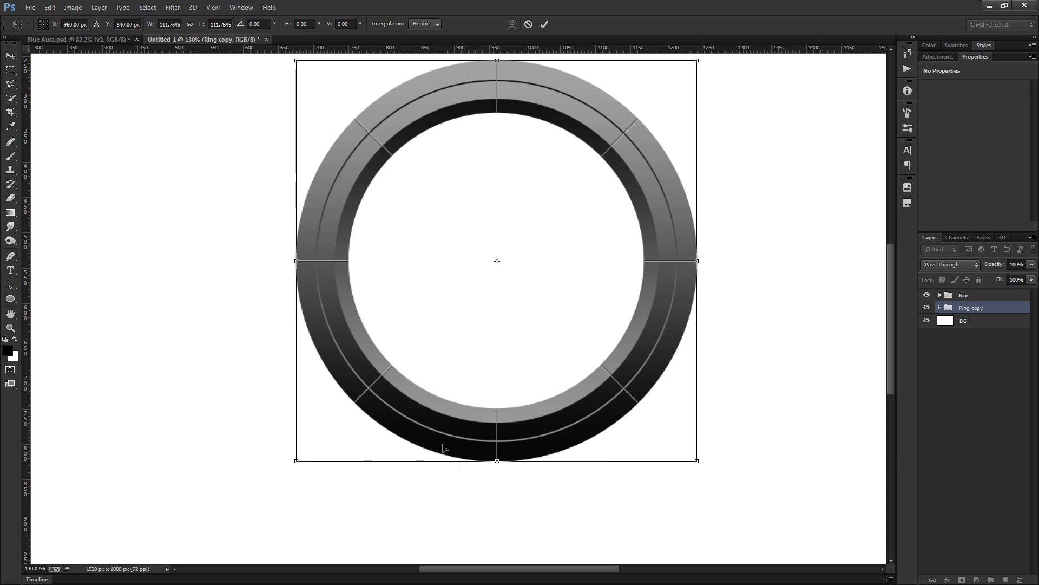
scroll(587, 393, "down", 4)
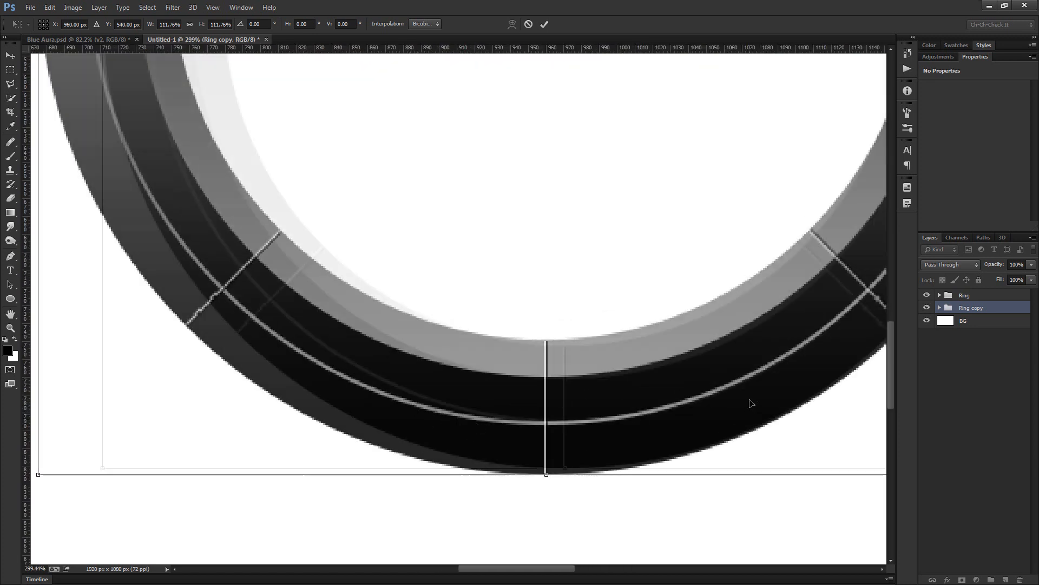
mouse_move(794, 437)
left_mouse_down()
mouse_move(838, 503)
mouse_move(796, 432)
left_mouse_up()
scroll(675, 379, "down", 5)
left_click_drag(687, 287, 554, 332)
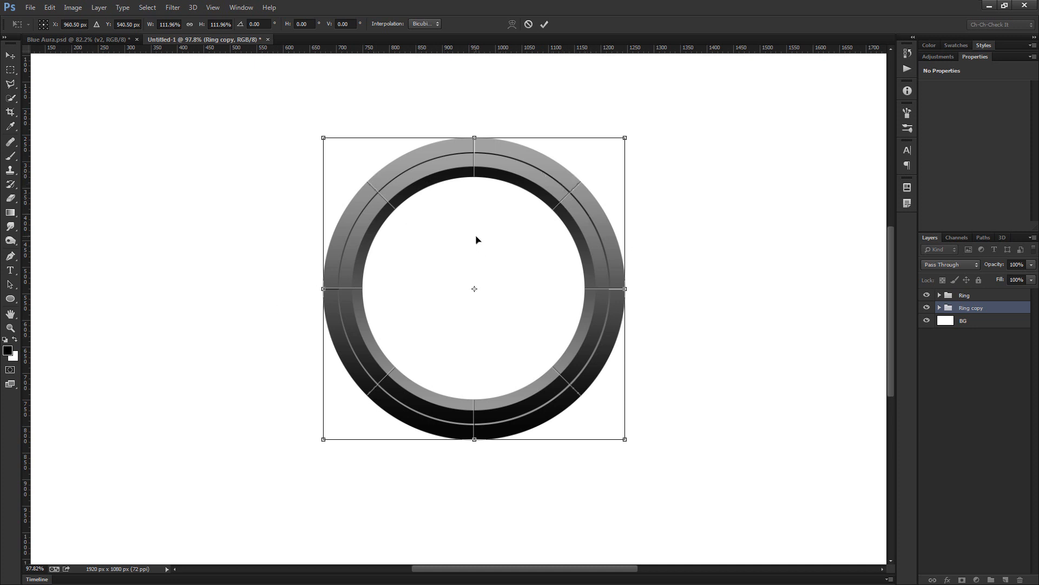
left_click(544, 24)
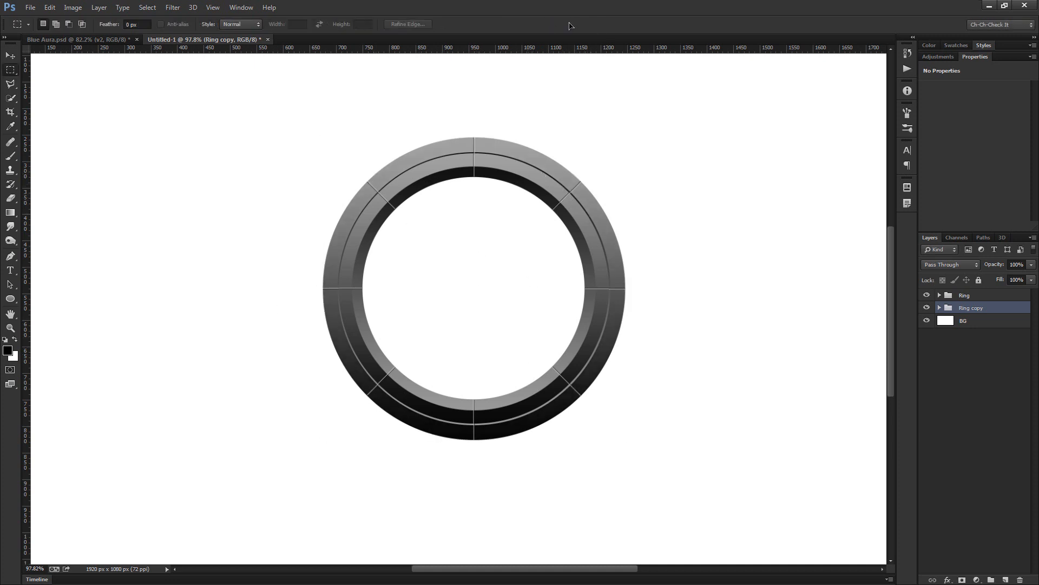
key("ctrl+0")
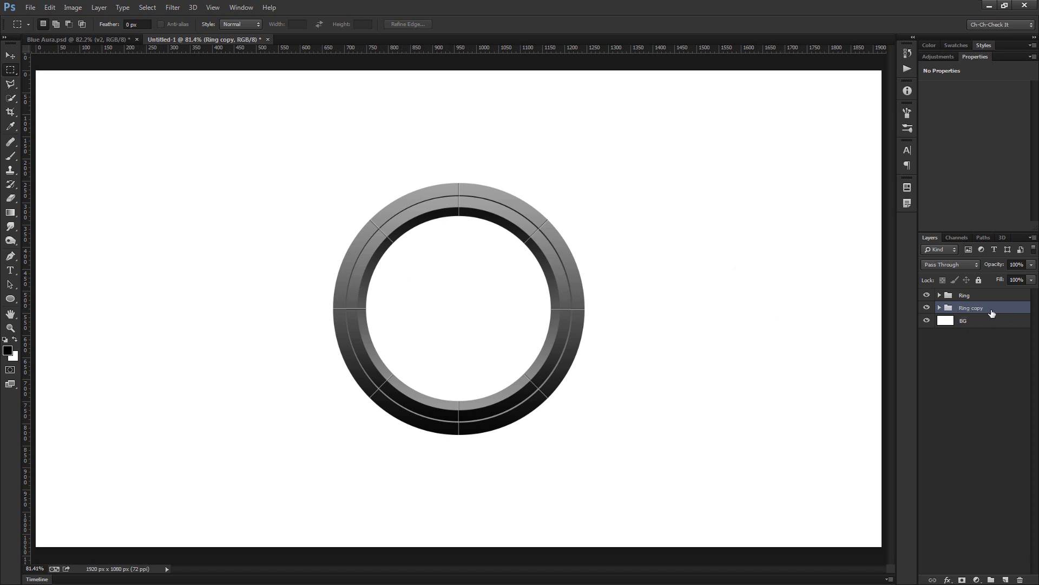
Apply a black (#000000) Color Overlay at 60% opacity to the Ring copy group and collapse its effects list.
left_click(948, 580)
left_click(969, 523)
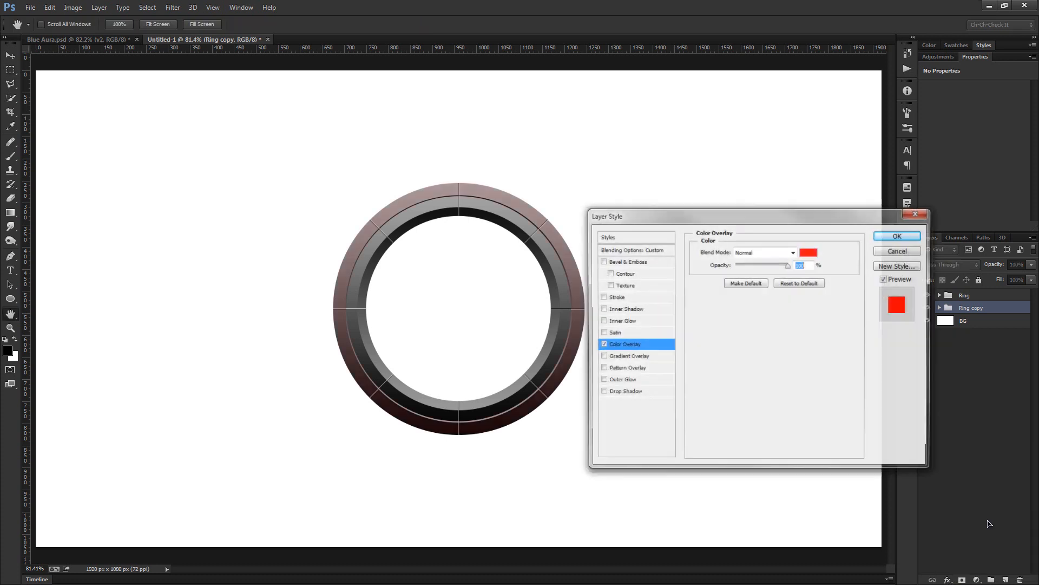
left_click(809, 251)
type("000000")
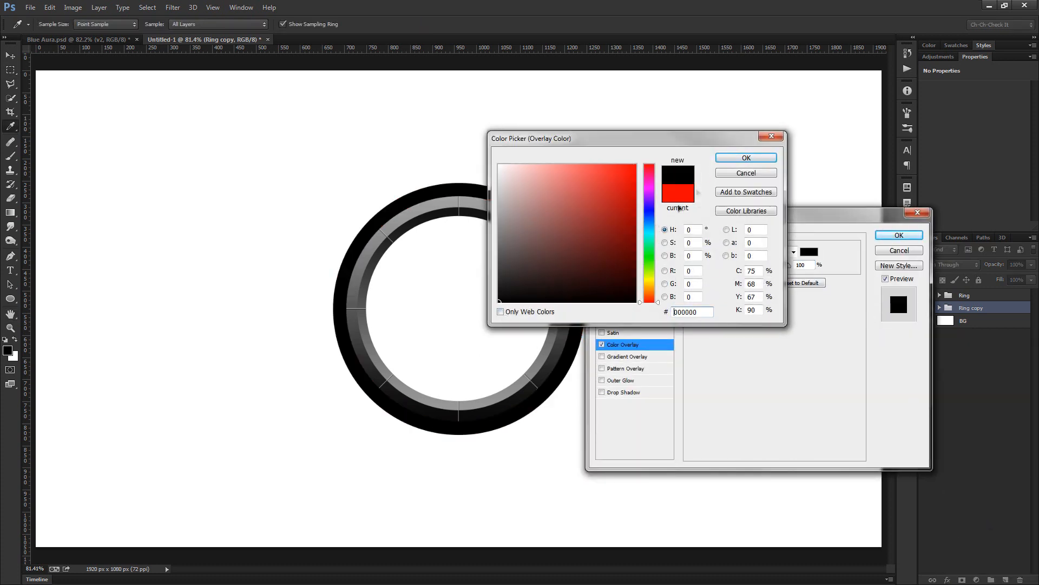
left_click(722, 157)
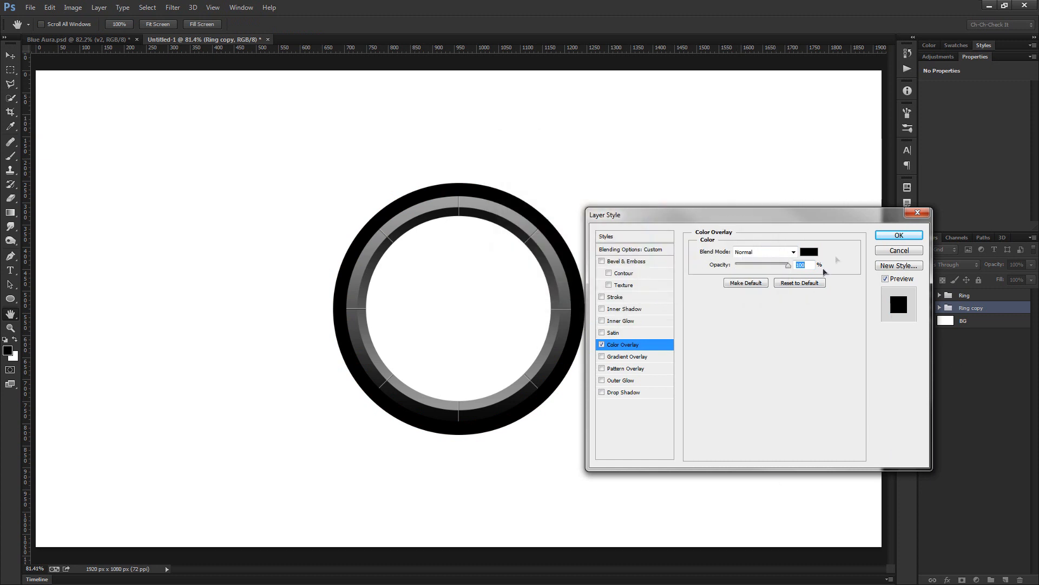
type("60")
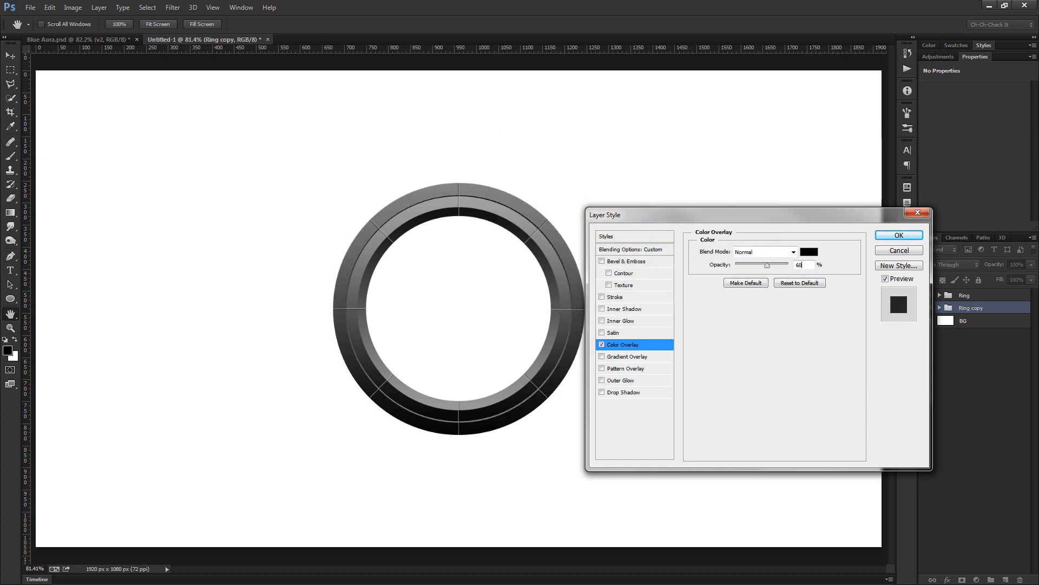
left_click(899, 235)
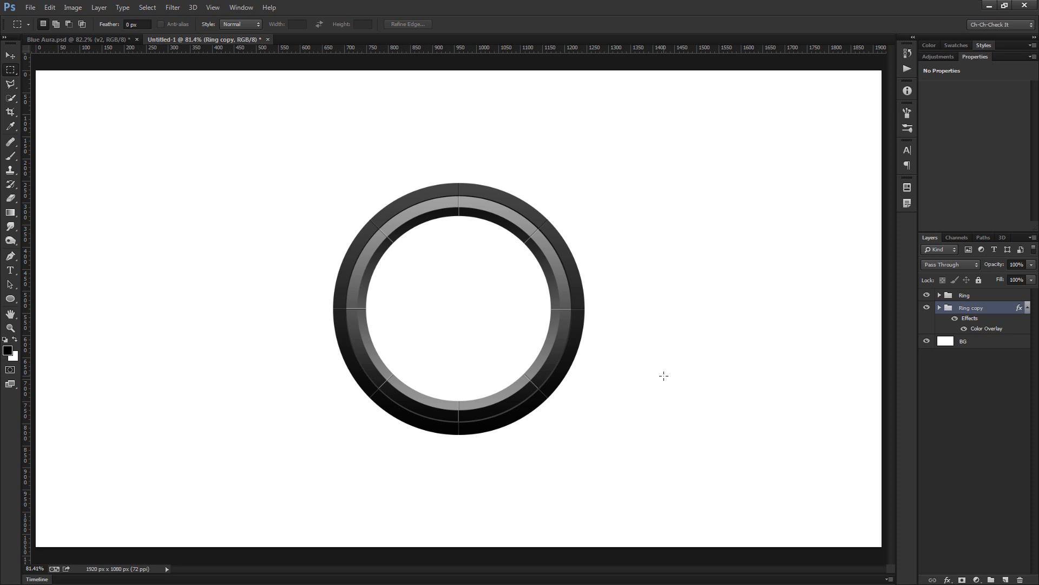
left_click(1027, 308)
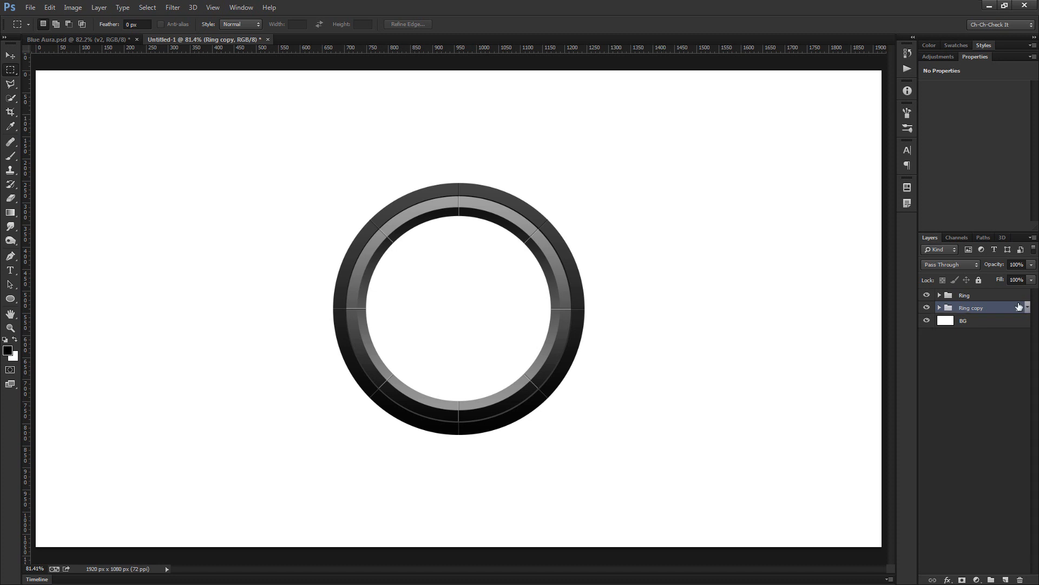
Apply an Inner Shadow to the Ring group with 100% opacity, 90° angle, 10 px distance and 25 px size, and collapse its effects list.
left_click(967, 297)
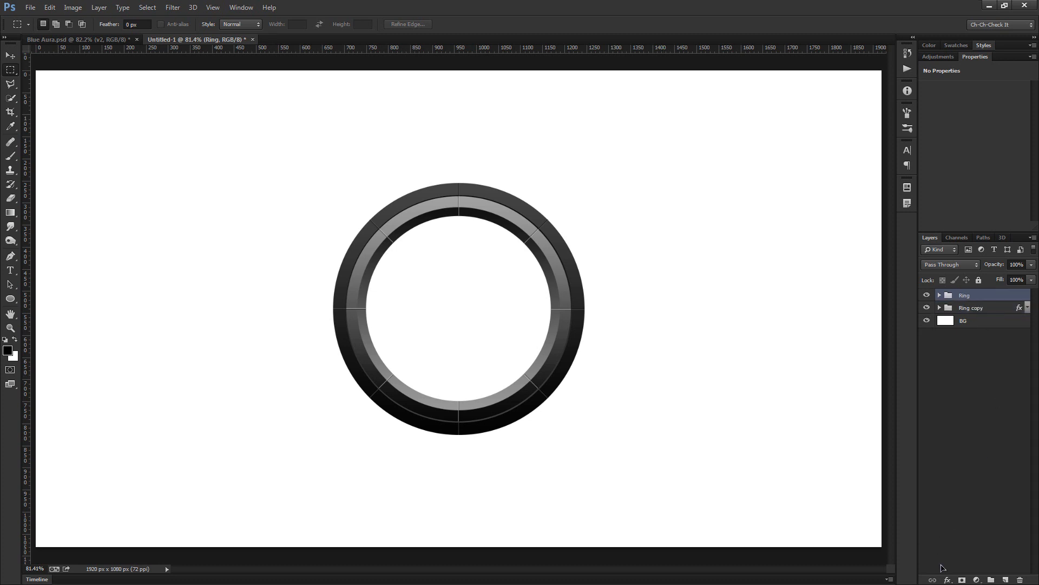
left_click(947, 579)
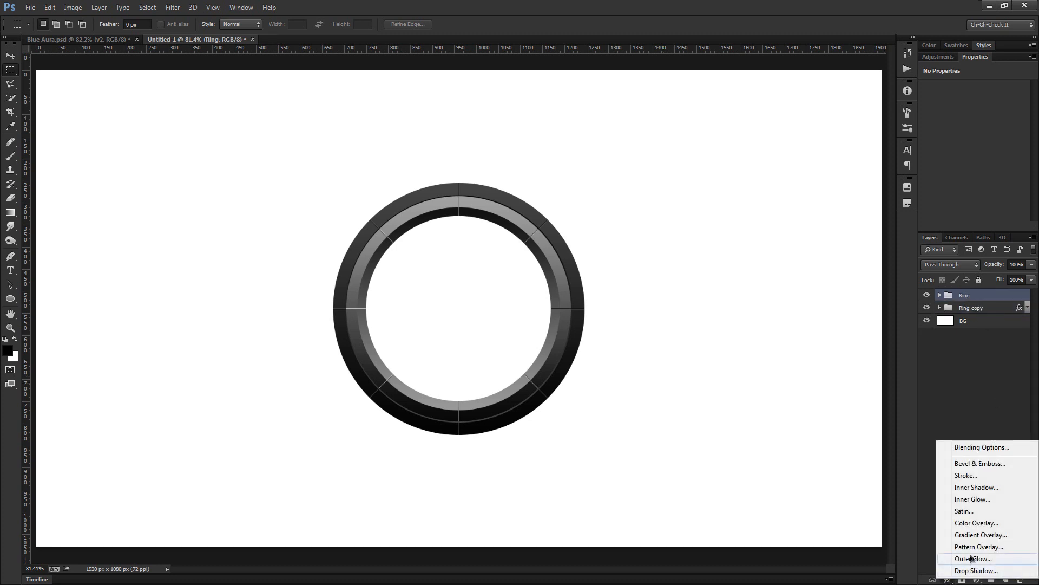
left_click(977, 491)
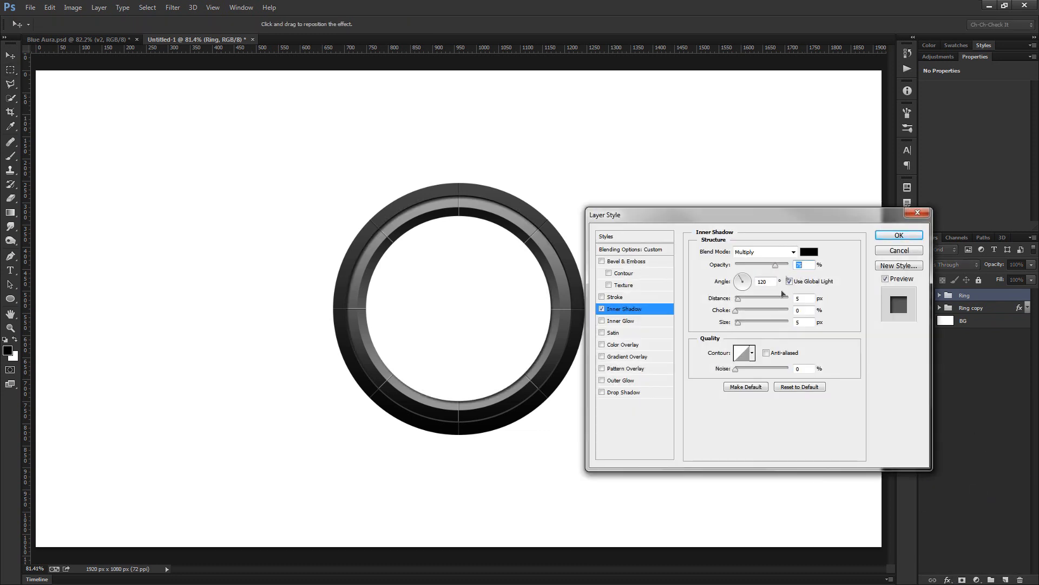
double_click(764, 282)
type("90")
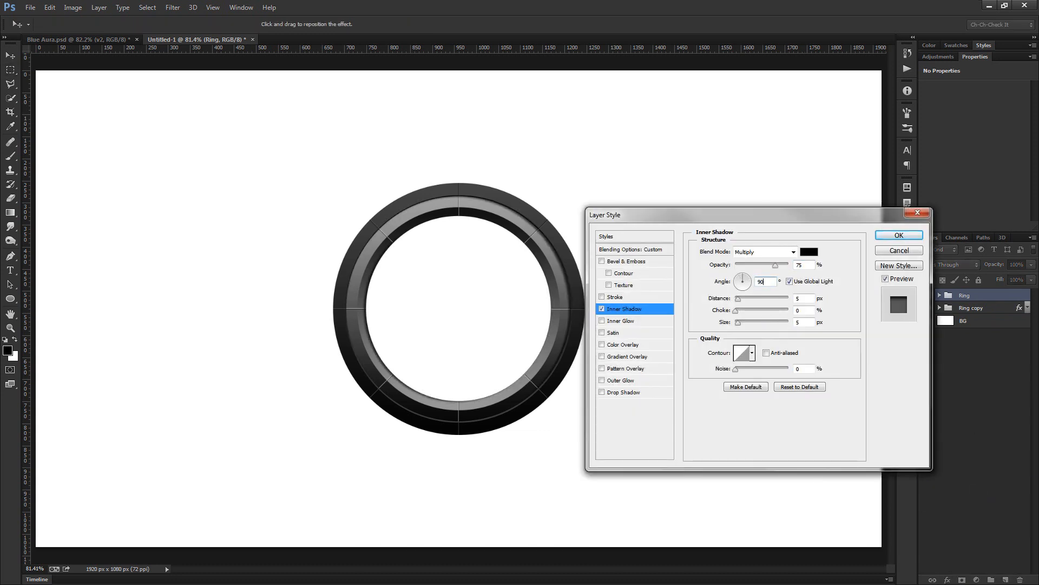
left_click_drag(775, 266, 817, 269)
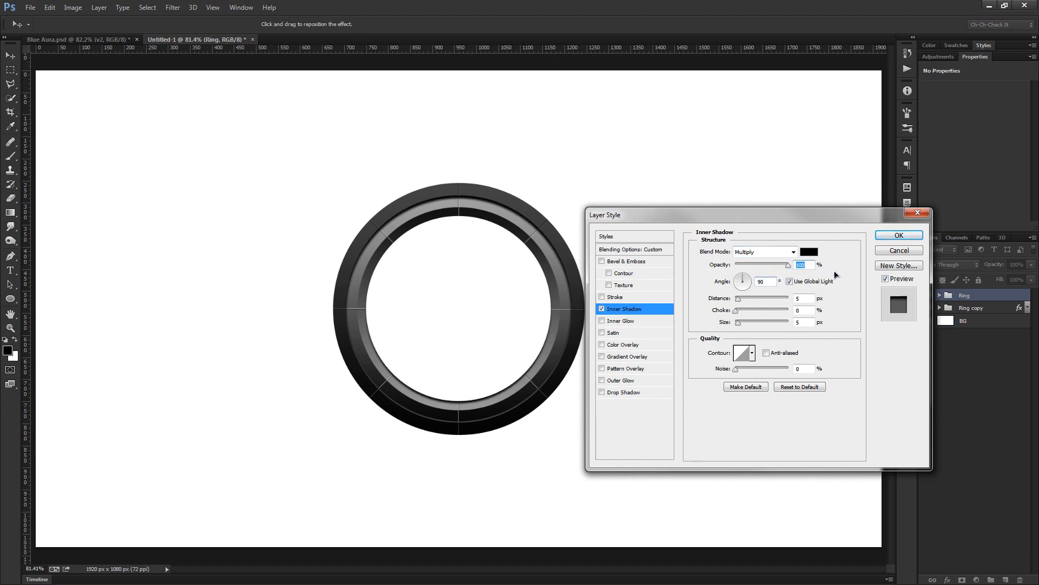
double_click(805, 323)
type("25")
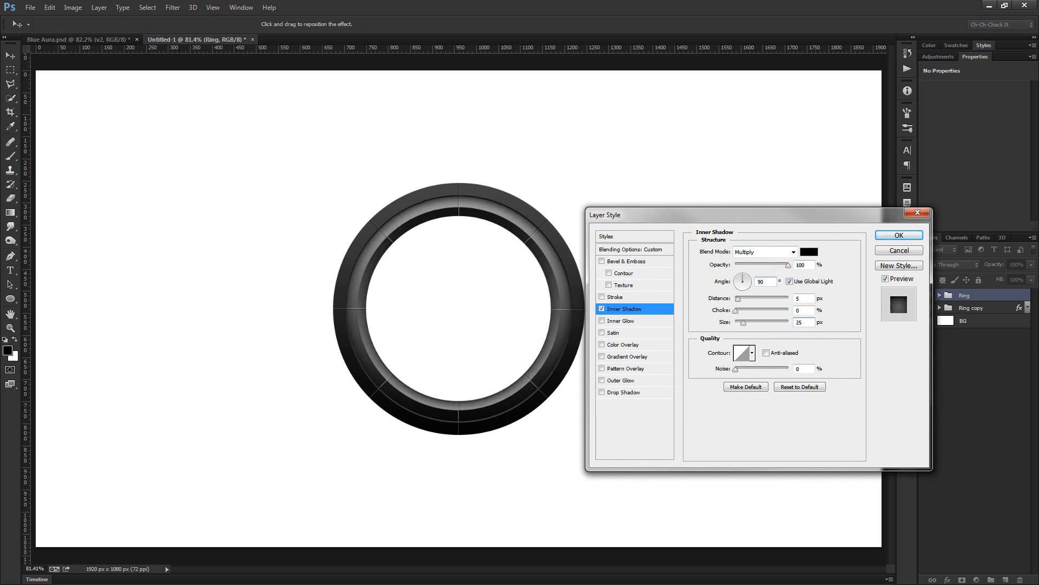
left_click_drag(737, 301, 743, 302)
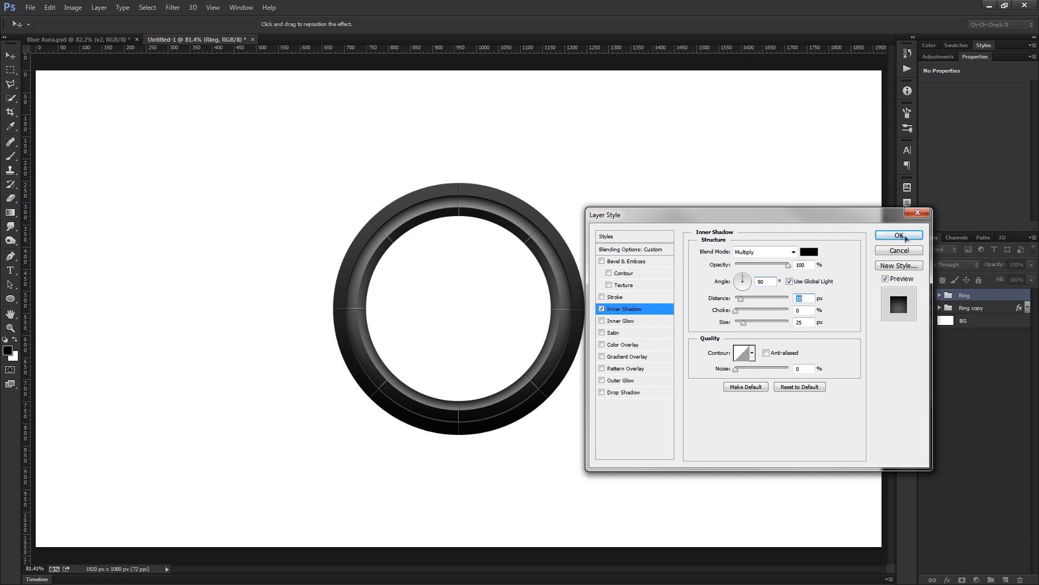
left_click(910, 238)
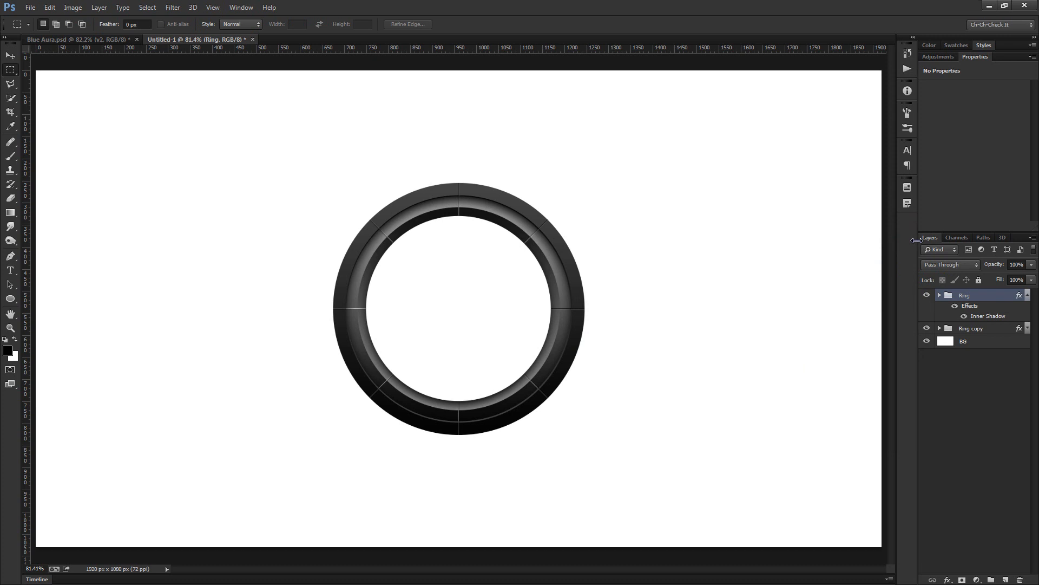
left_click(1028, 295)
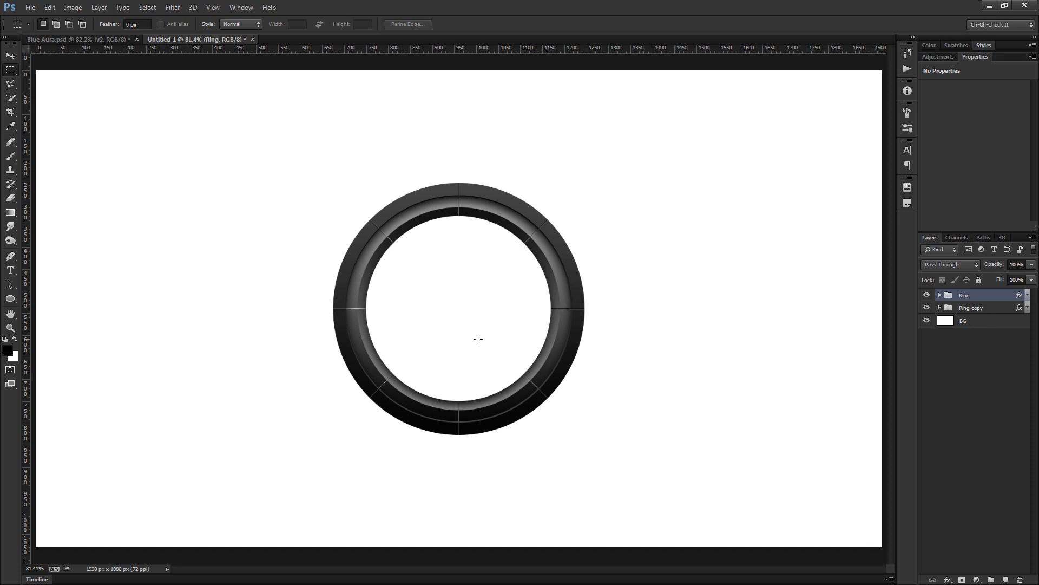
Add a layer above BG and draw a 440 × 440 px circle with the Ellipse tool, centered on the guide intersection behind the rings.
left_click(996, 323)
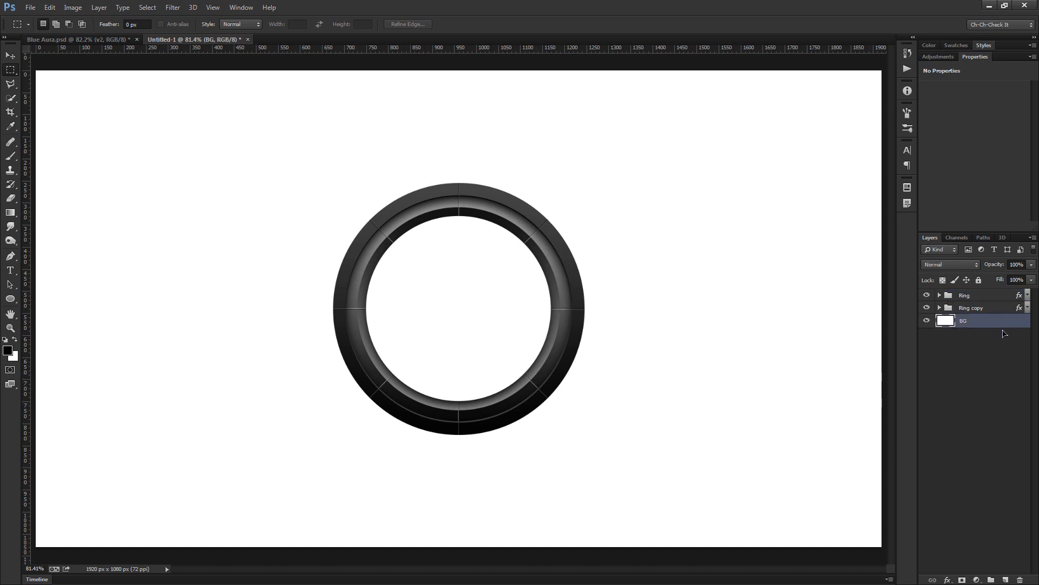
left_click(1006, 580)
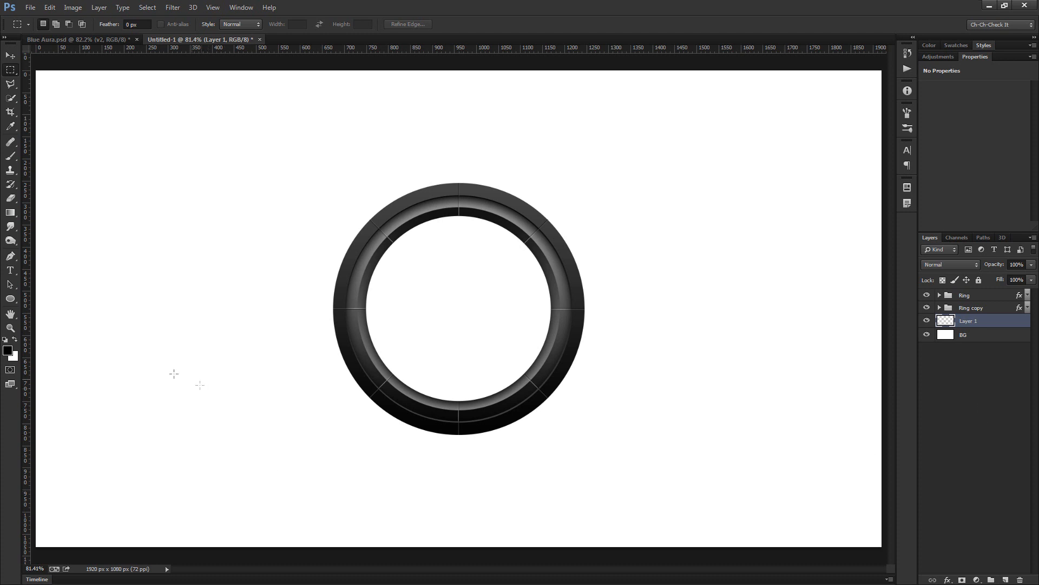
left_click(11, 298)
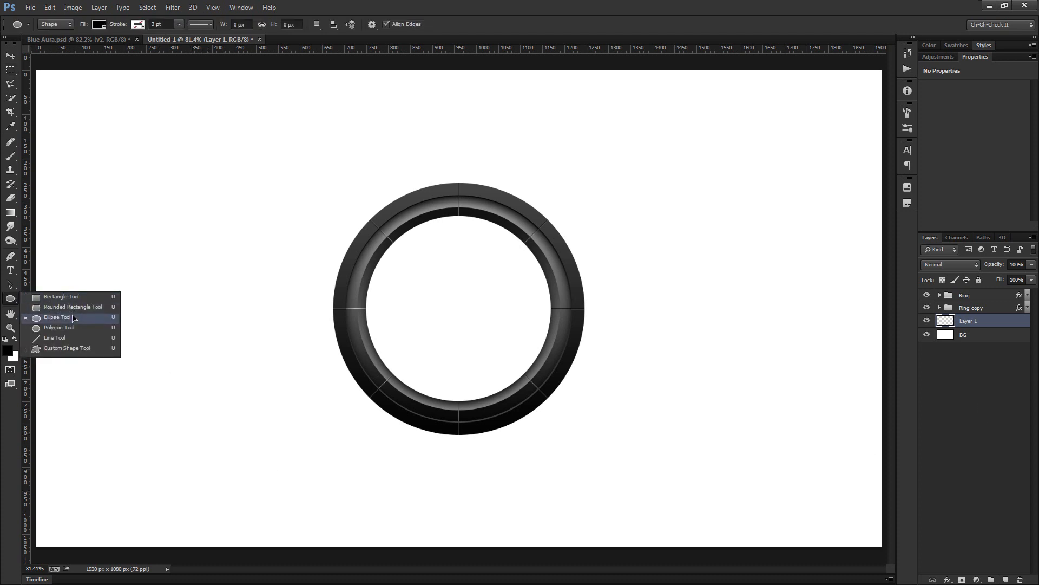
left_click(65, 325)
key("ctrl+semicolon")
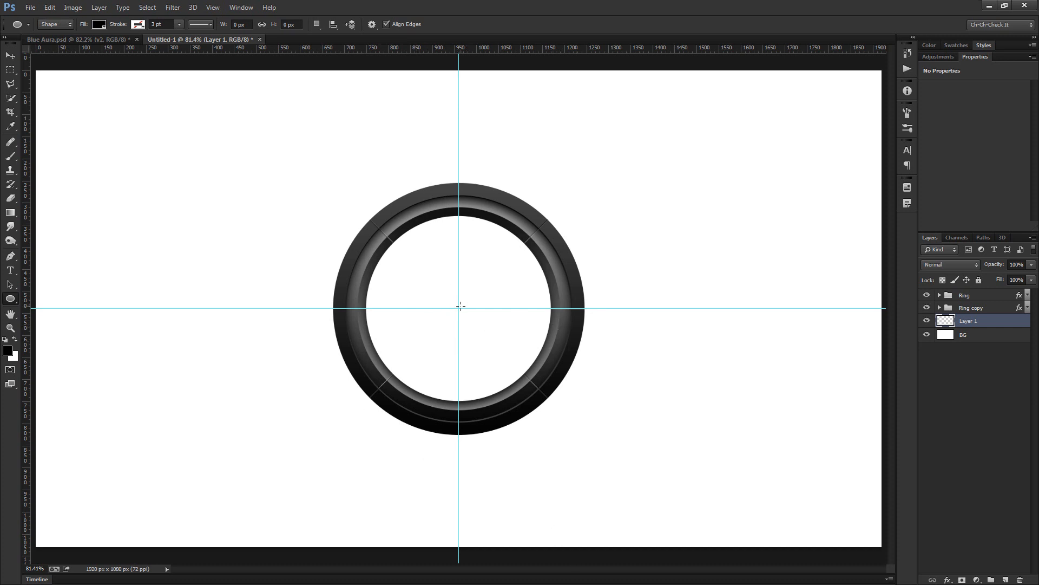
mouse_move(460, 308)
left_mouse_down()
mouse_move(508, 362)
mouse_move(589, 411)
mouse_move(594, 401)
mouse_move(581, 399)
mouse_move(596, 413)
mouse_move(585, 405)
left_mouse_up()
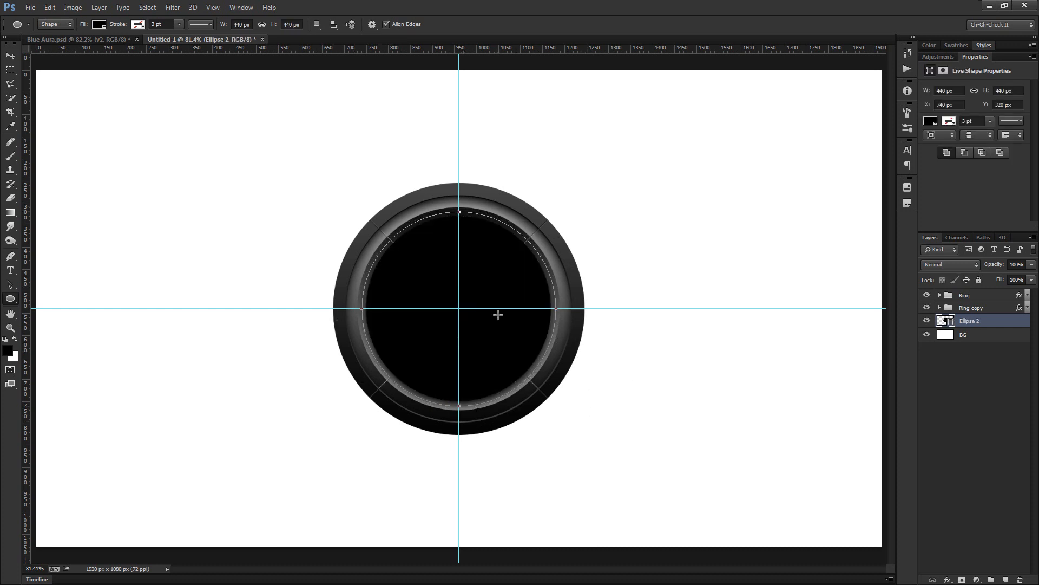
Change the fill color of the Ellipse 2 circle to a very dark gray swatch.
left_click(99, 24)
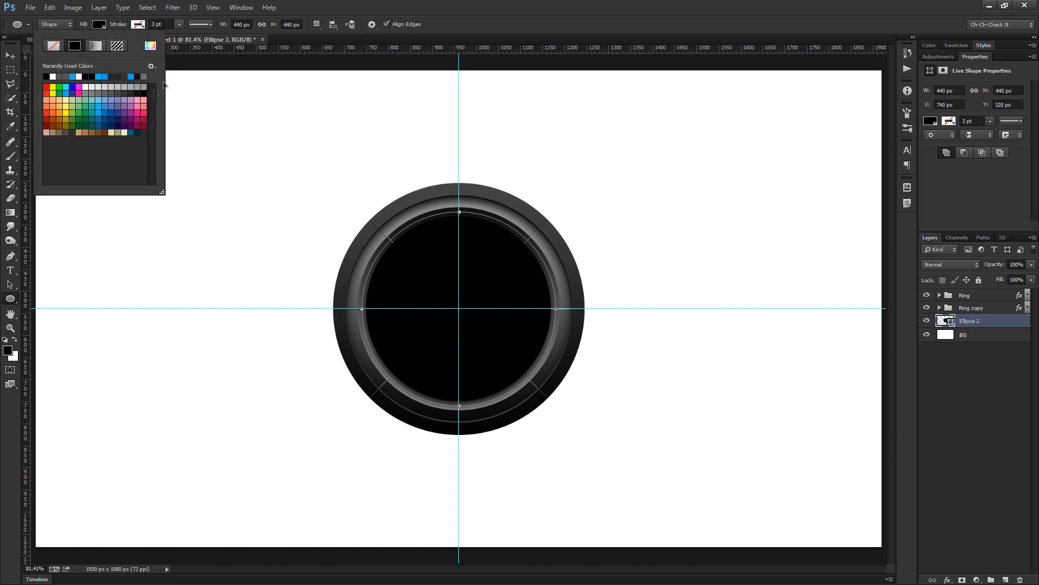
left_click(131, 94)
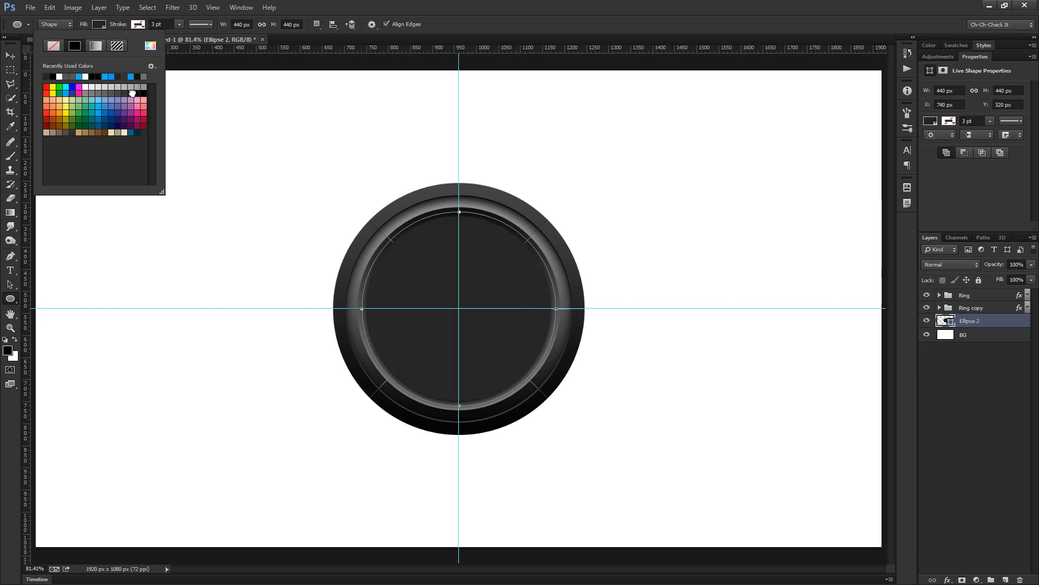
left_click(99, 24)
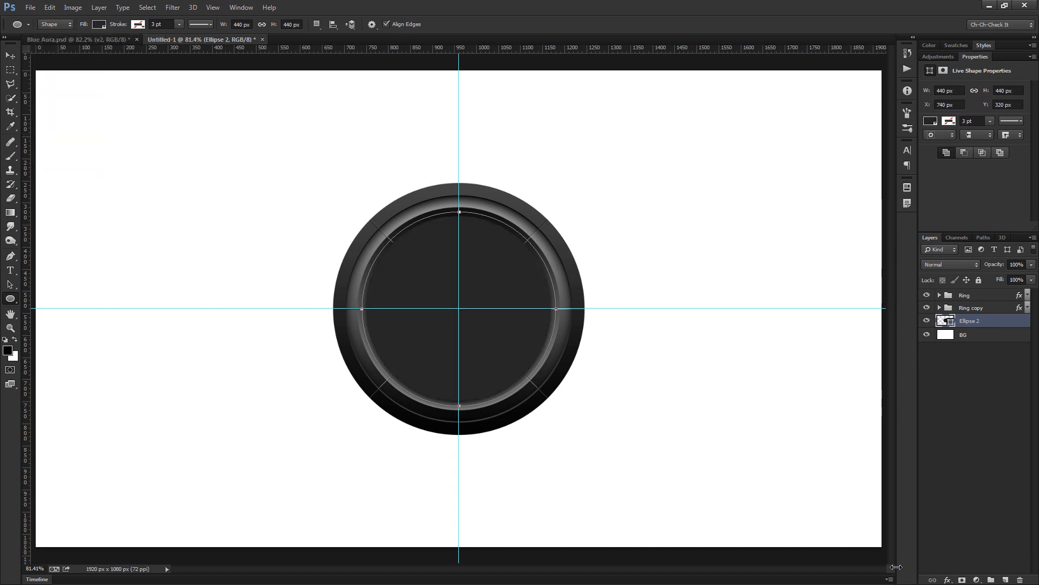
Apply an Inner Shadow to Ellipse 2 with 100% opacity, 0 px distance and 174 px size, and hide the guides.
left_click(947, 580)
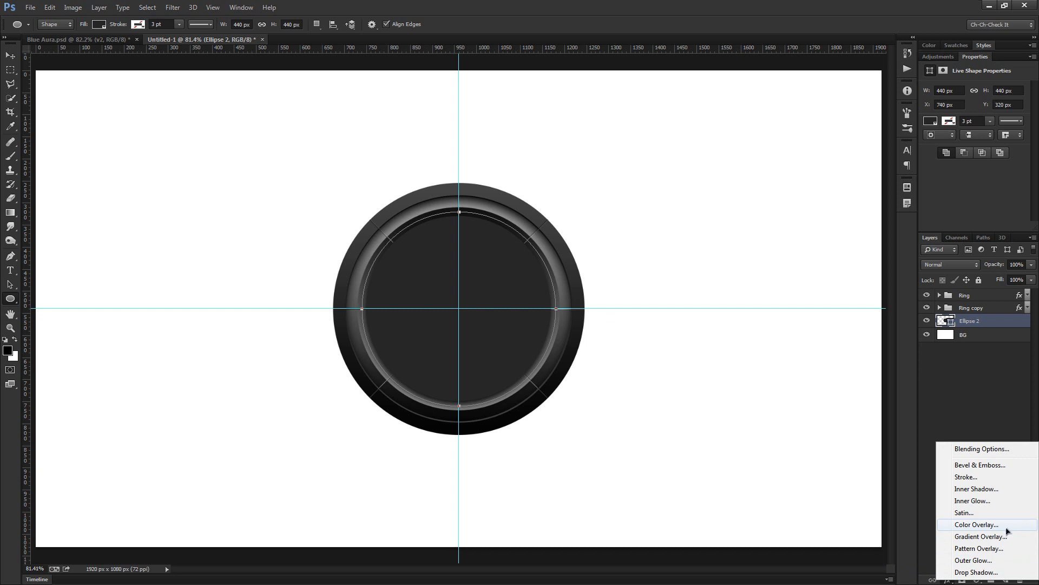
left_click(991, 493)
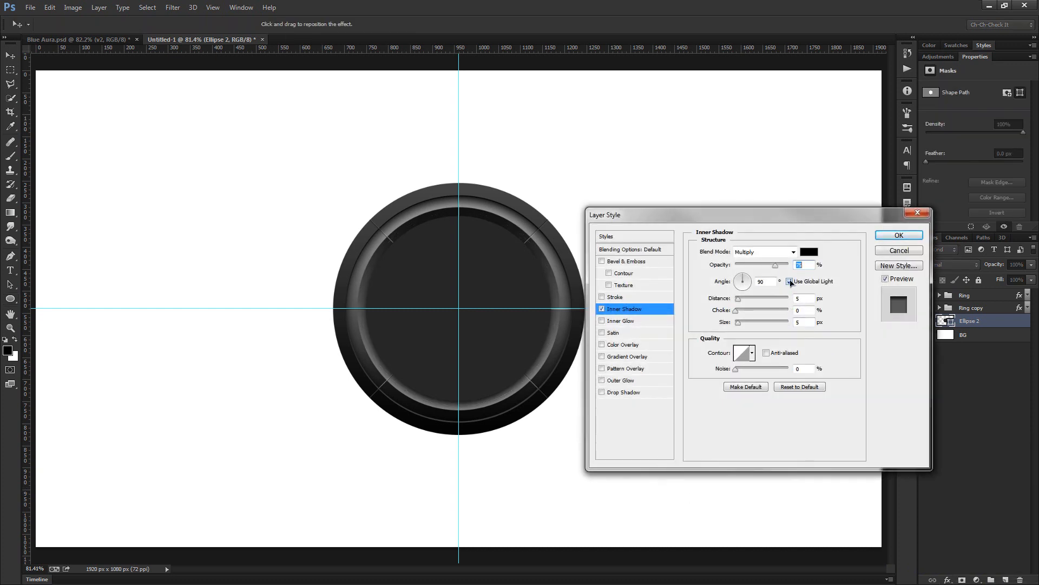
left_click_drag(787, 265, 798, 265)
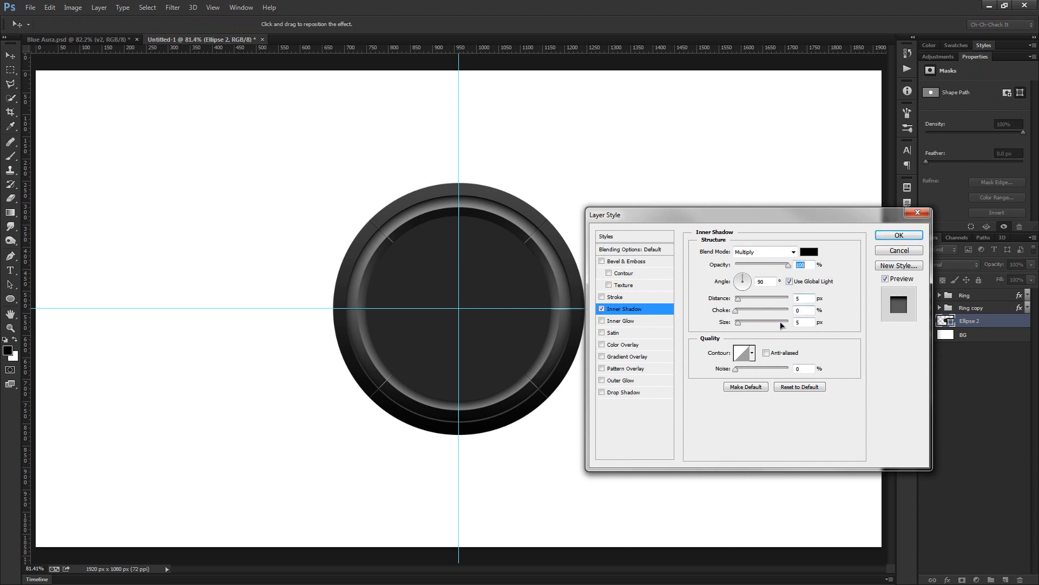
left_click_drag(737, 301, 774, 327)
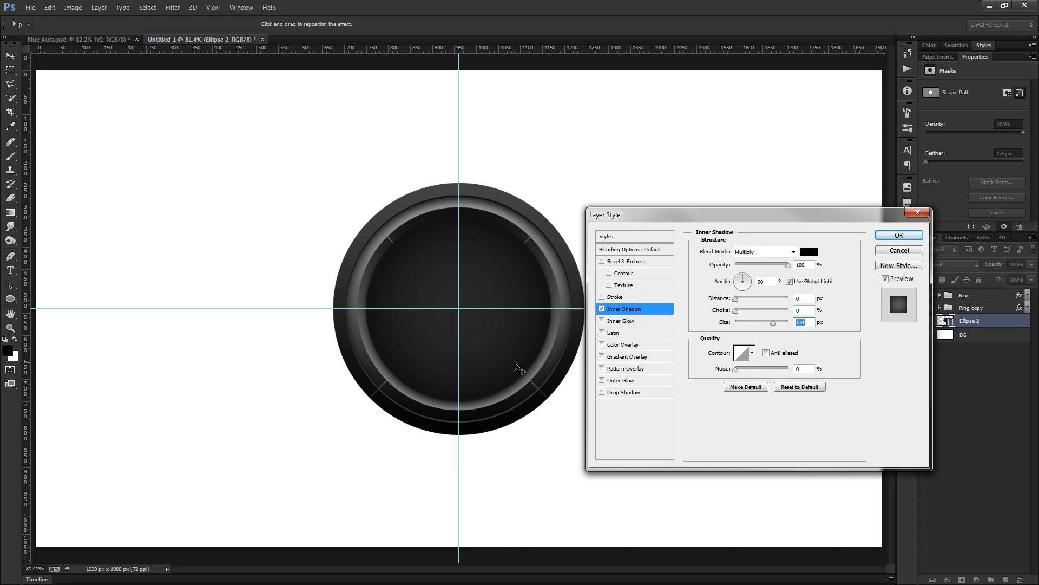
left_click(902, 235)
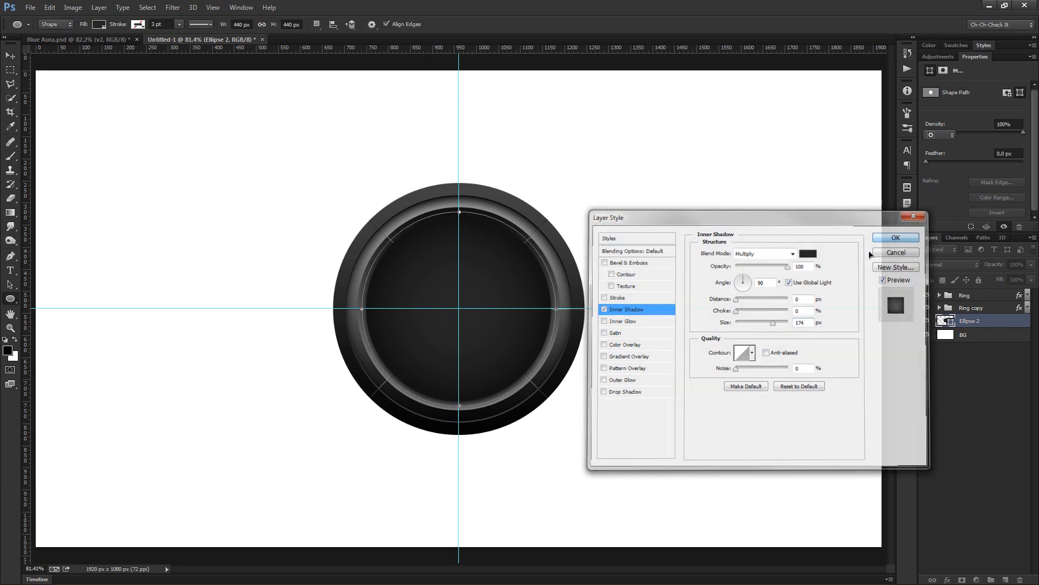
key("ctrl+semicolon")
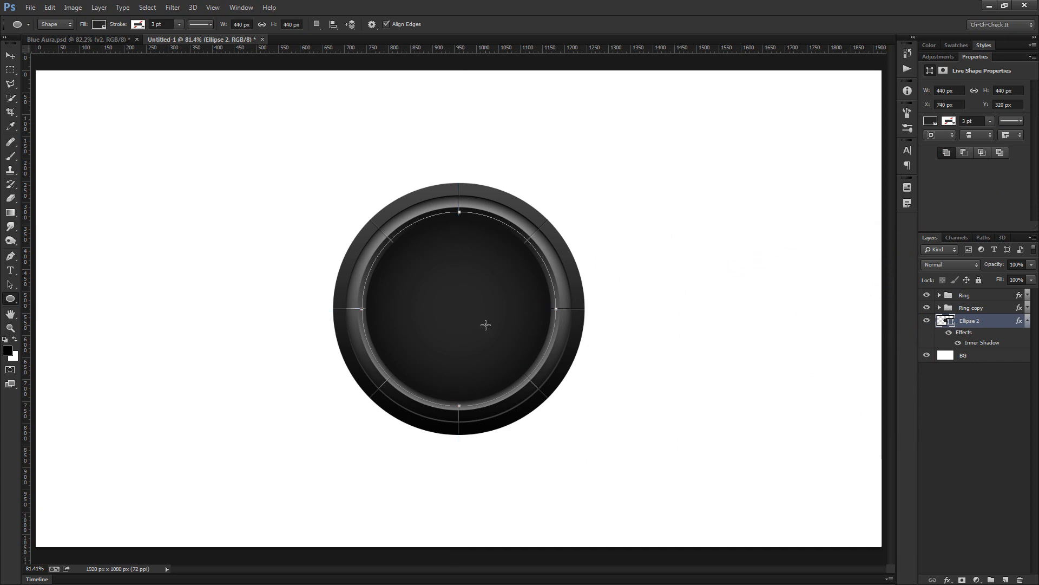
Convert Ellipse 2's Inner Shadow effect into its own clipped layer and select that layer.
left_click_drag(484, 321, 569, 324)
left_click_drag(387, 317, 485, 341)
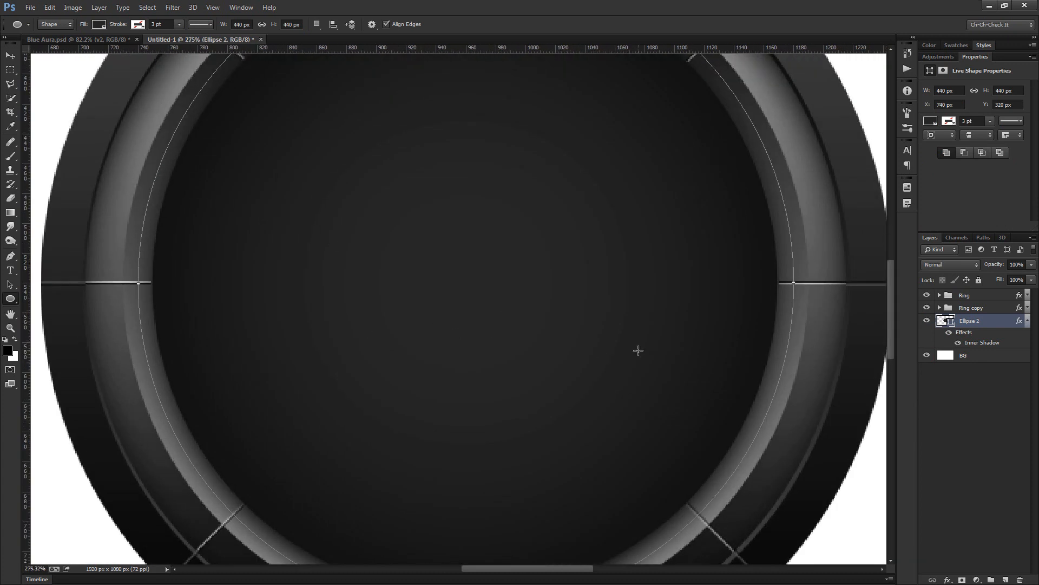
key("ctrl+1")
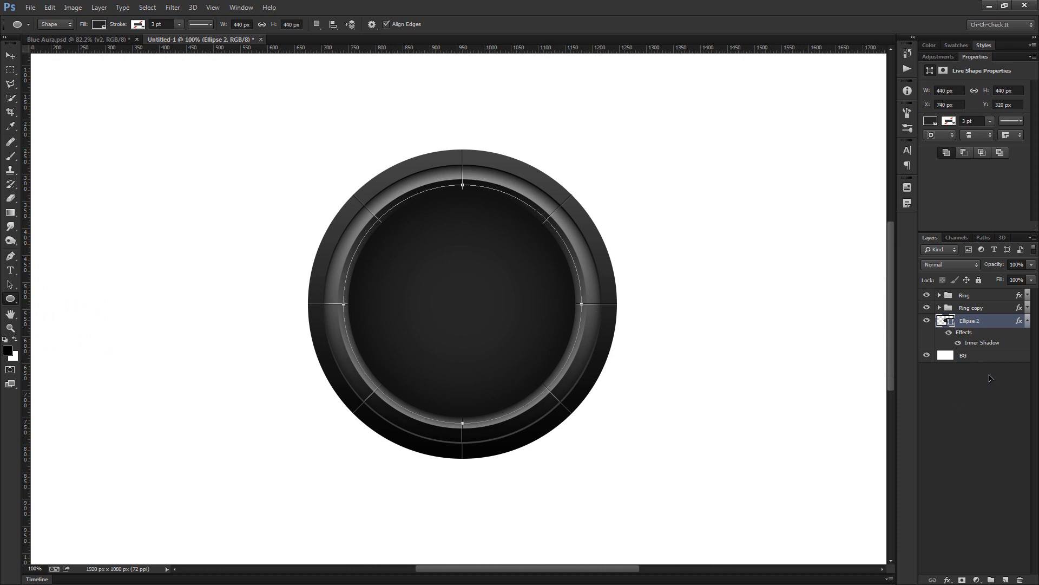
right_click(992, 345)
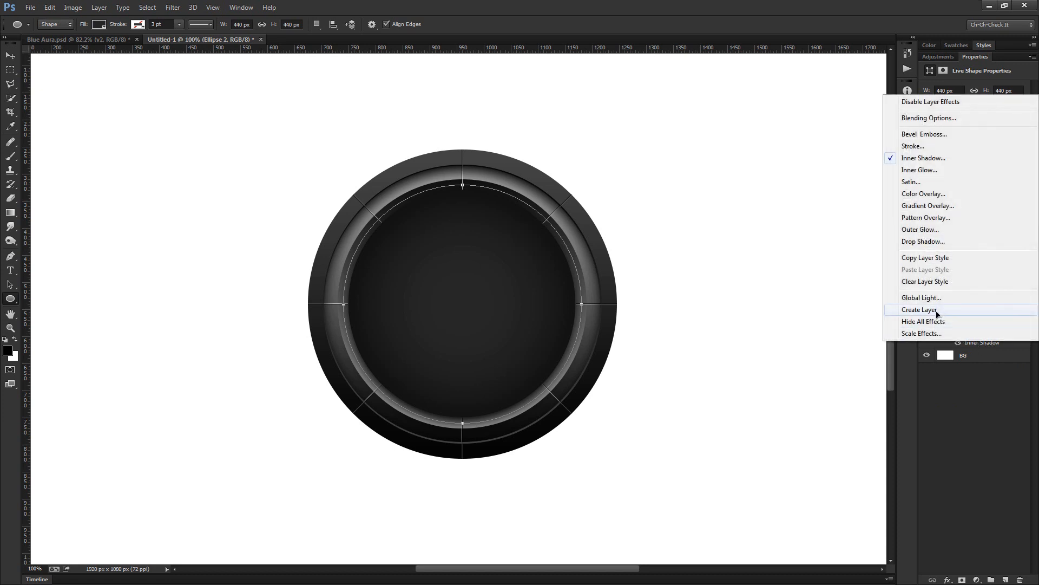
left_click(937, 313)
left_click(982, 324)
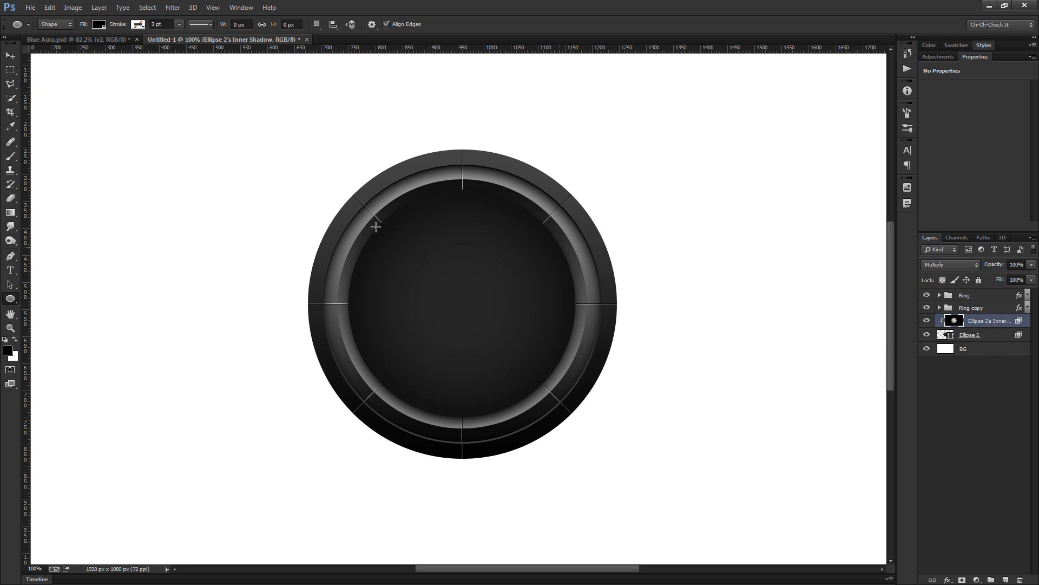
Add 30% uniform, monochromatic noise to the Ellipse 2's Inner Shadow layer, check the result up close, and show the guides again.
left_click(172, 7)
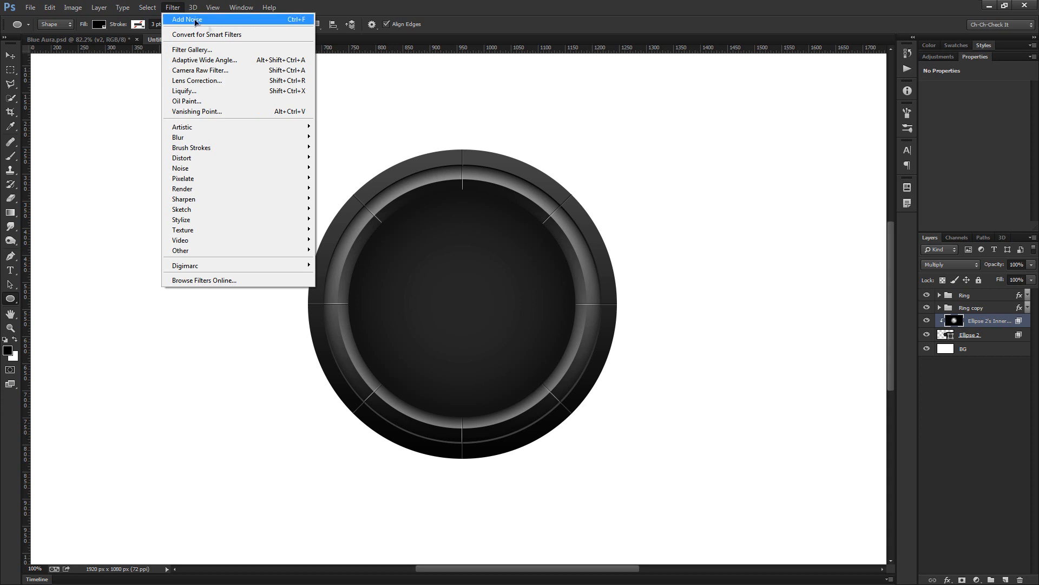
mouse_move(210, 169)
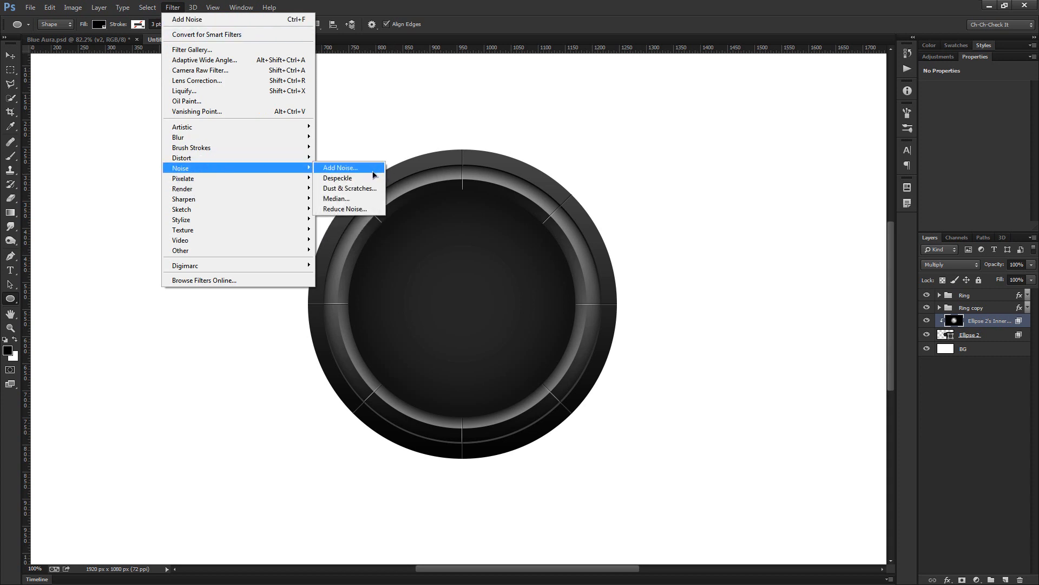
left_click(372, 169)
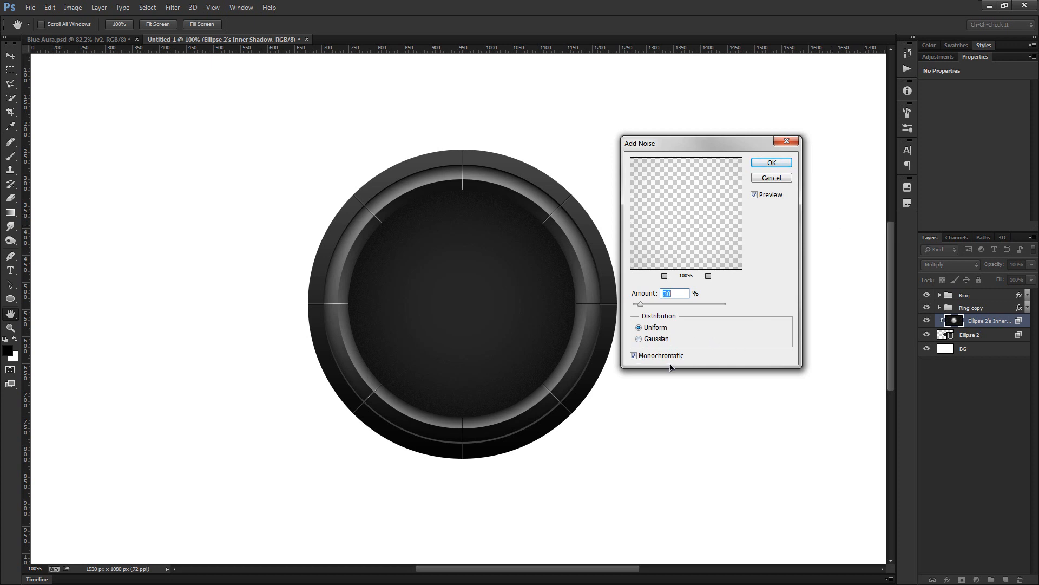
left_click(779, 162)
key("u")
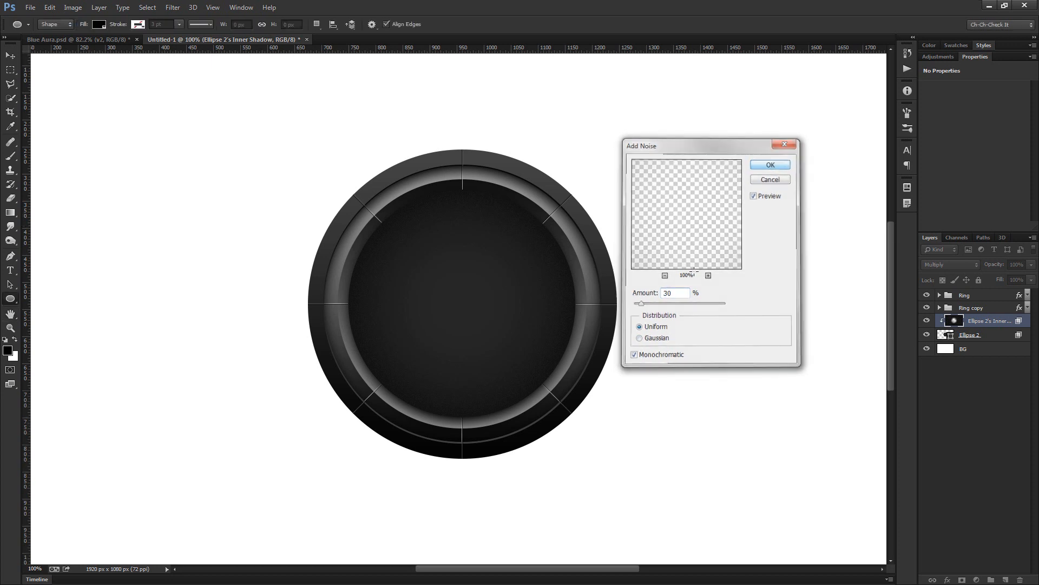
scroll(483, 328, "up", 2)
scroll(483, 328, "up", 3)
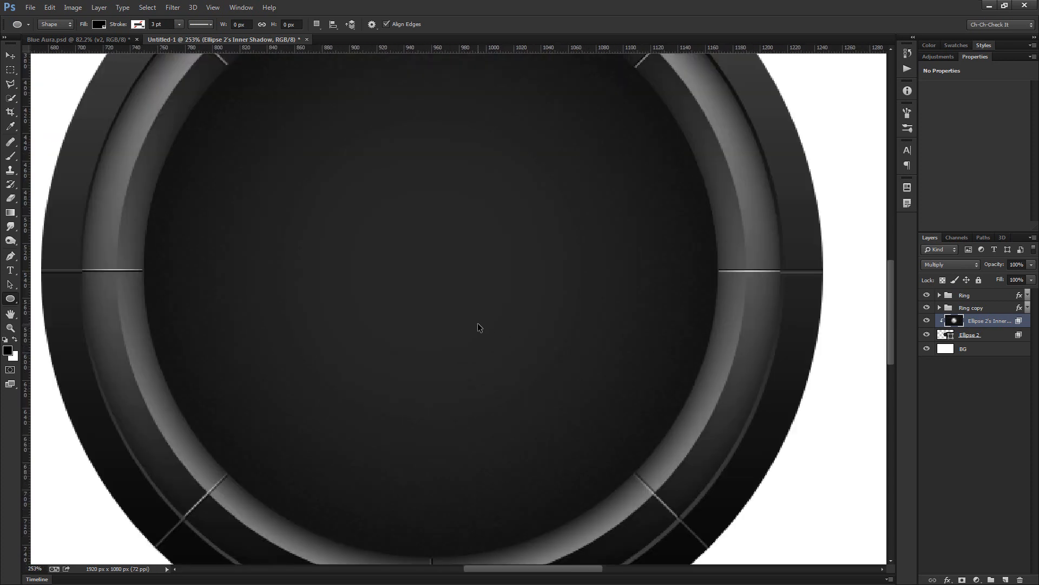
scroll(478, 327, "down", 5)
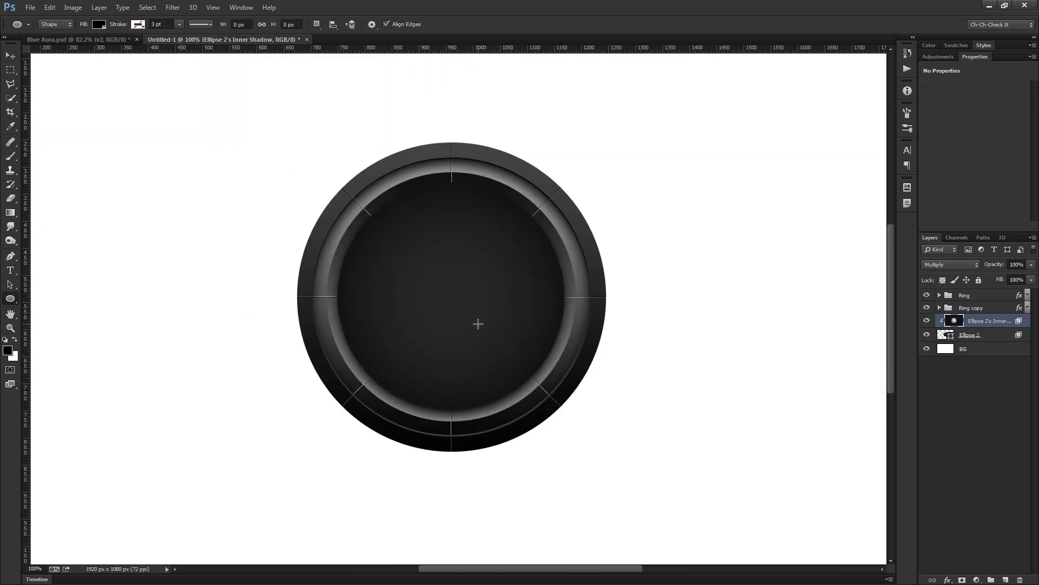
scroll(477, 325, "down", 1)
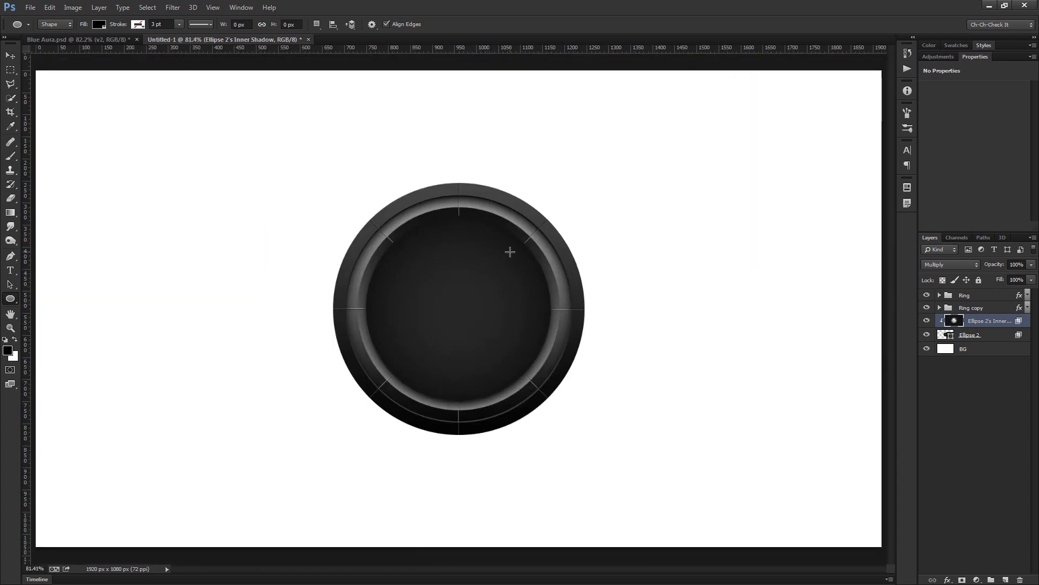
key("ctrl+semicolon")
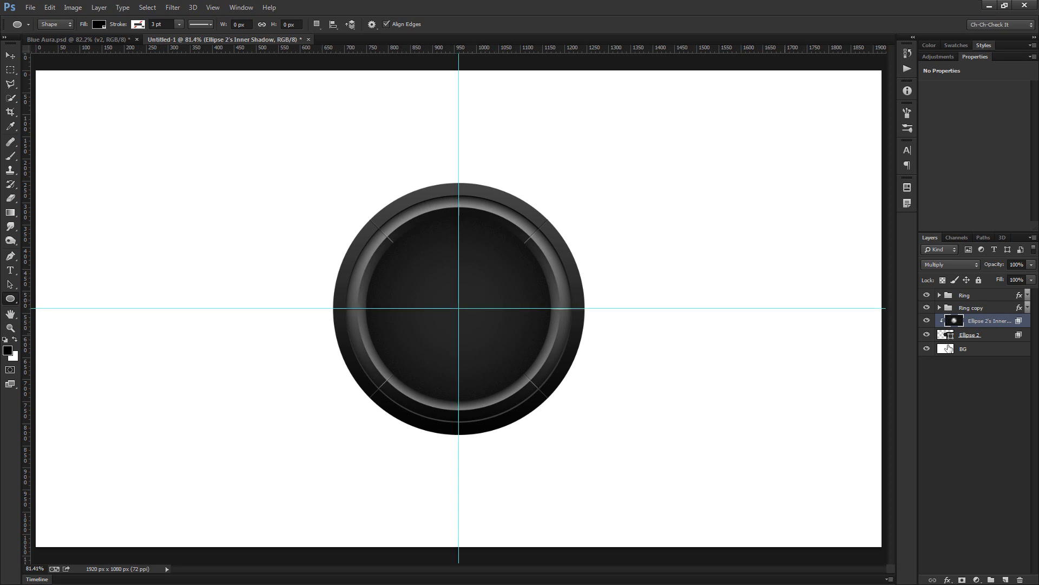
Add a new layer above the Ring group and draw a black 284 × 284 px square centered on the guide intersection.
left_click(988, 295)
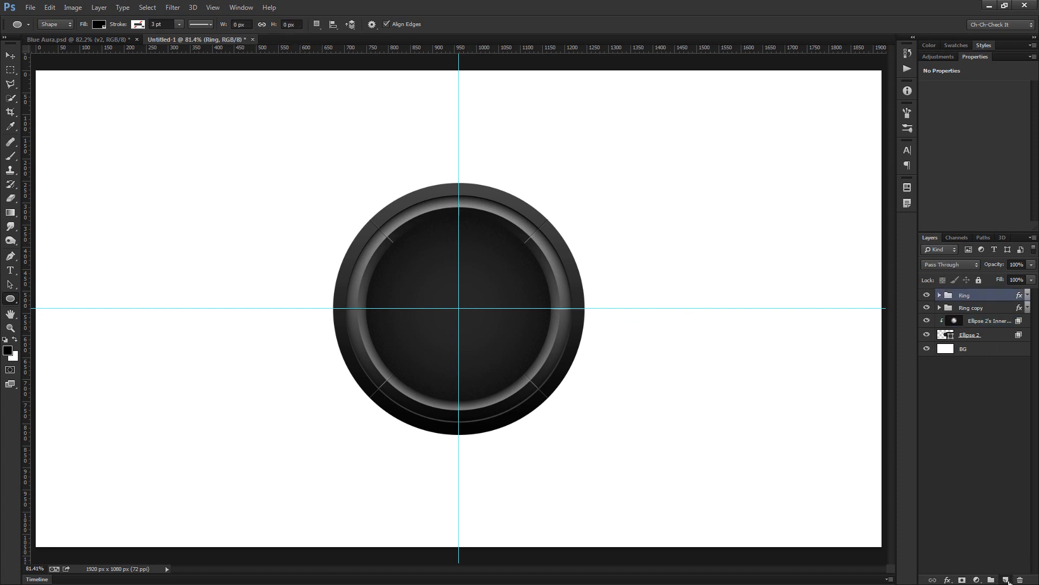
left_click(1005, 580)
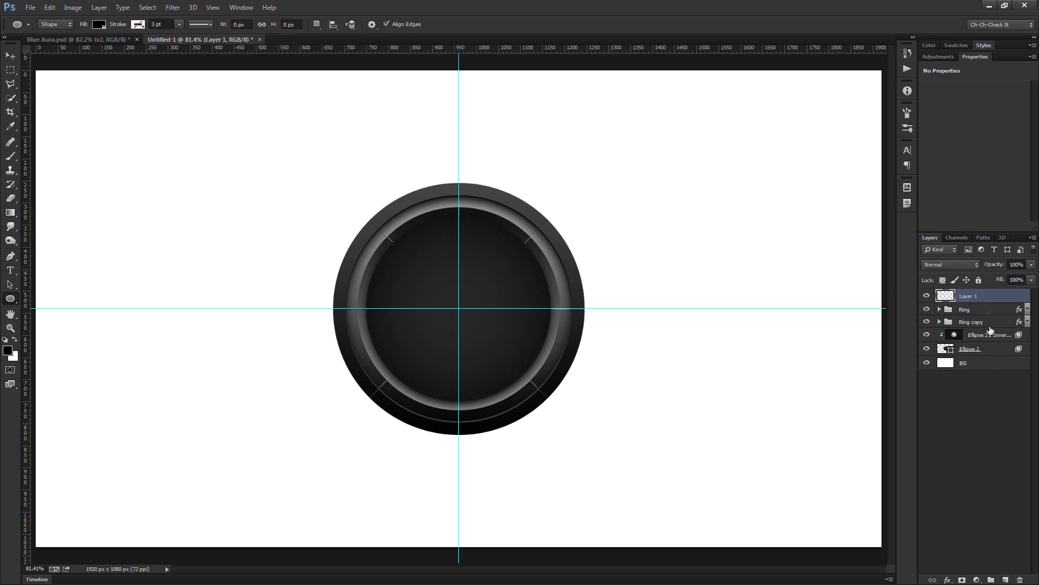
right_click(12, 301)
left_click(62, 297)
left_click_drag(458, 308, 525, 371)
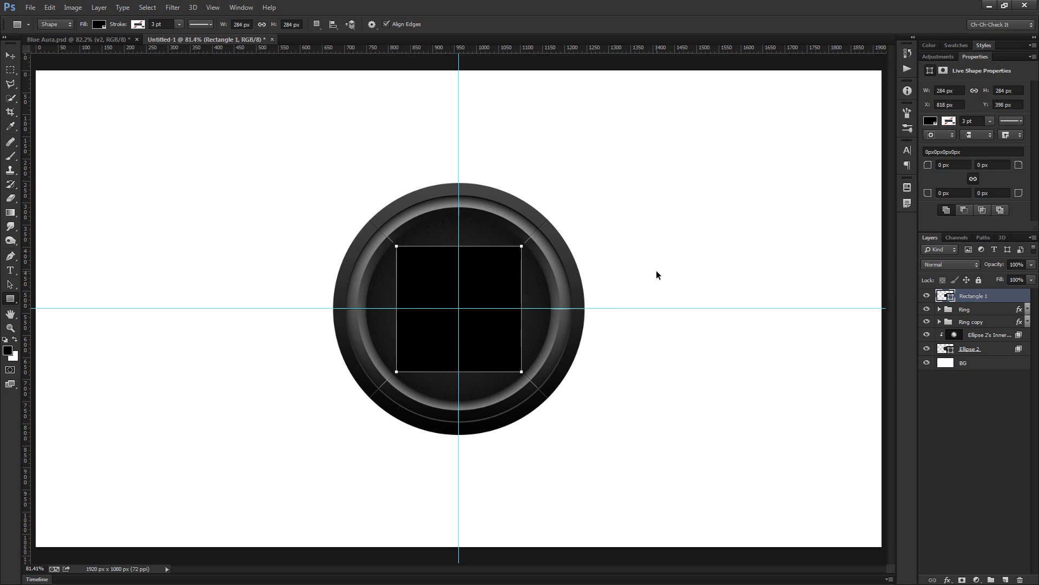
Rotate the square by -45° into a diamond and accept its conversion to a regular path.
key("ctrl+t")
left_click_drag(586, 473, 683, 315)
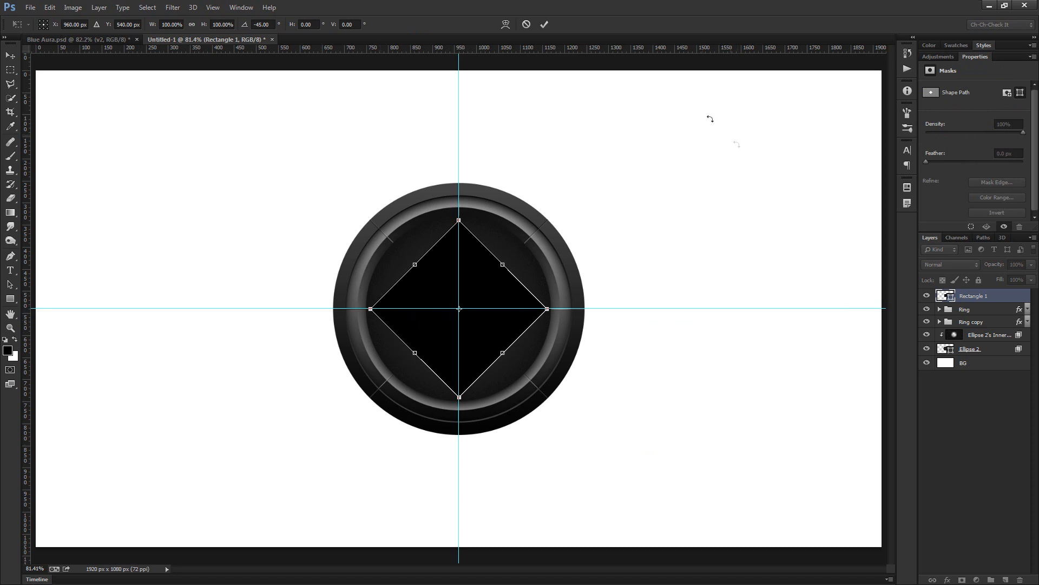
left_click(544, 24)
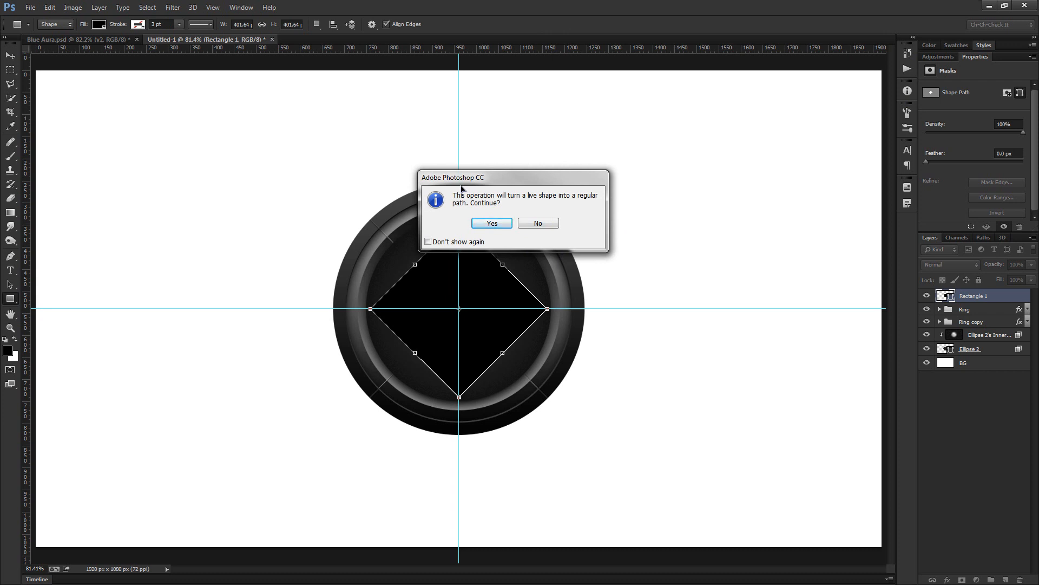
left_click(493, 225)
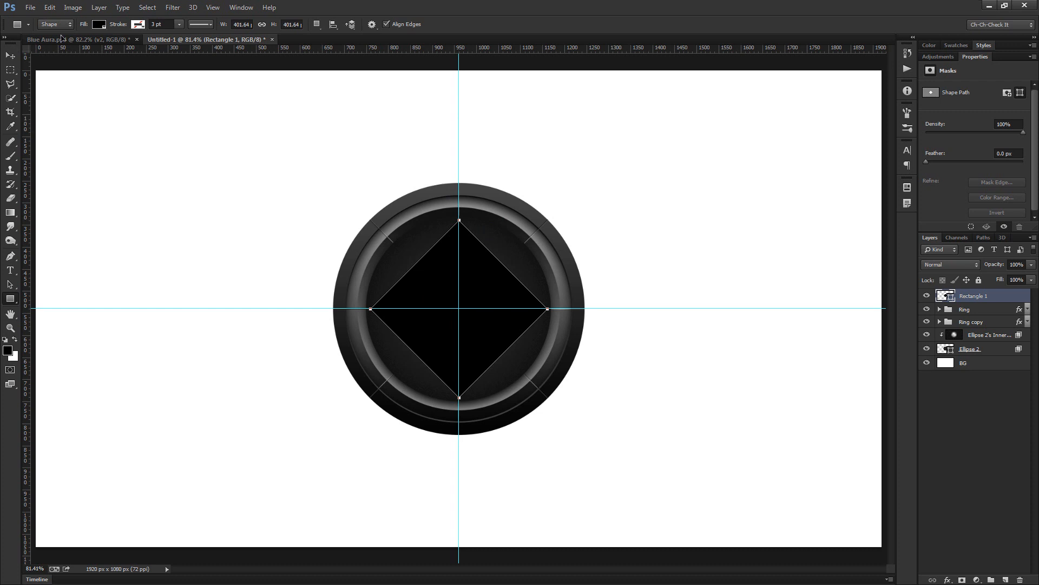
Set the diamond's fill color to bright blue #0ab3f2.
left_click(105, 24)
left_click(150, 45)
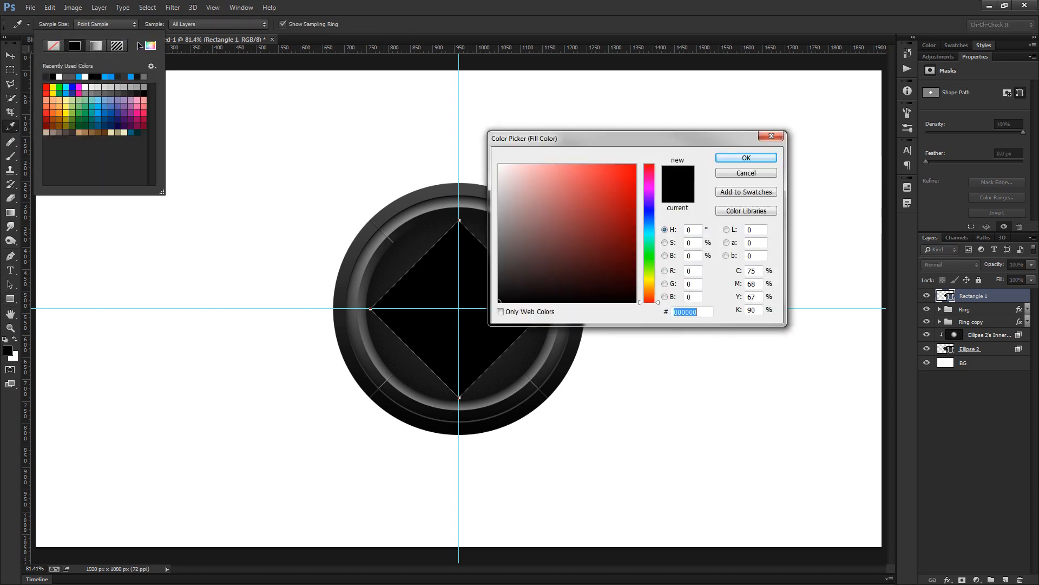
left_click(648, 228)
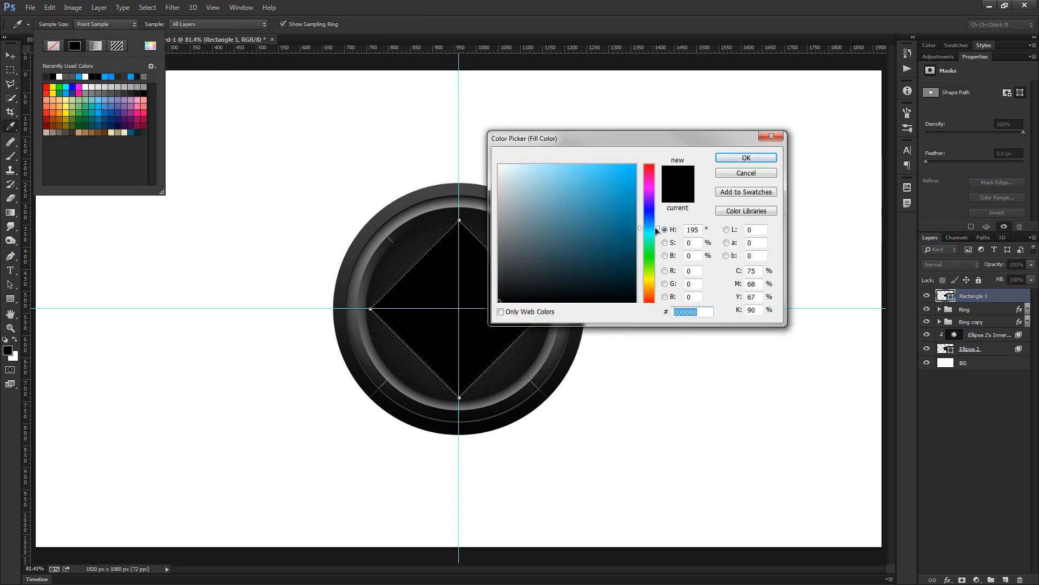
type("0ab9f2")
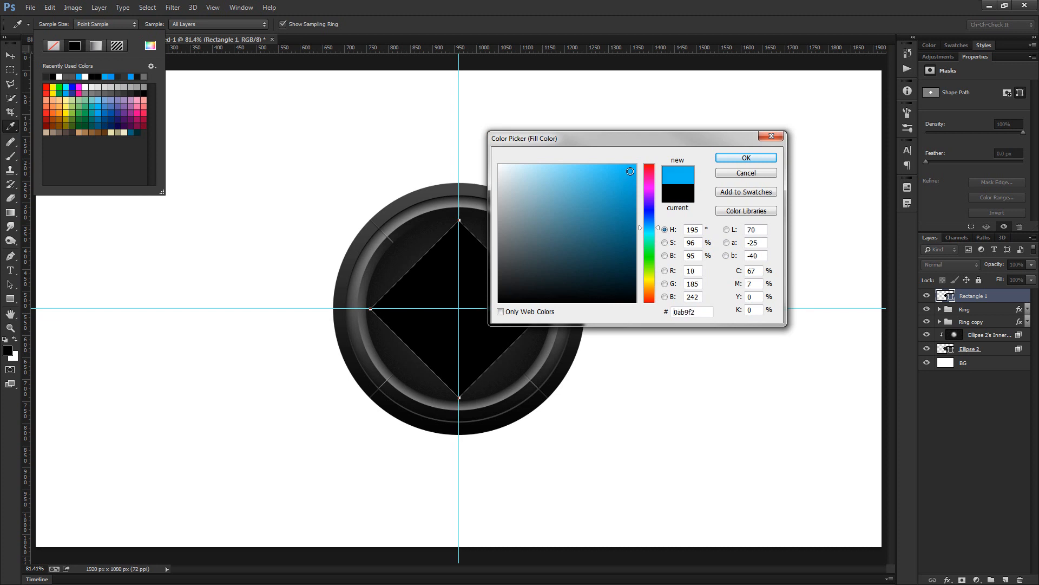
left_click(658, 226)
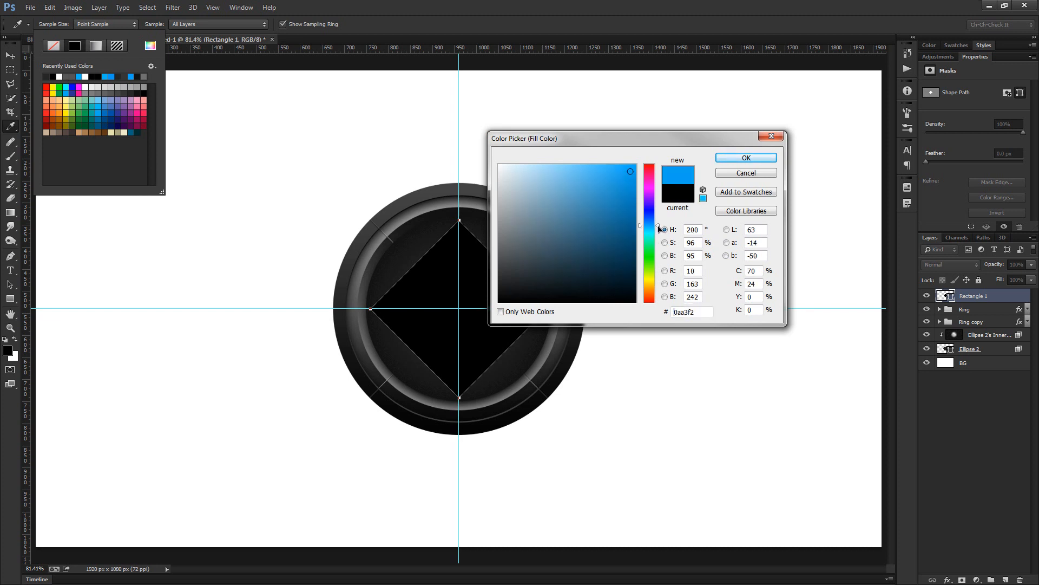
left_click_drag(658, 226, 657, 228)
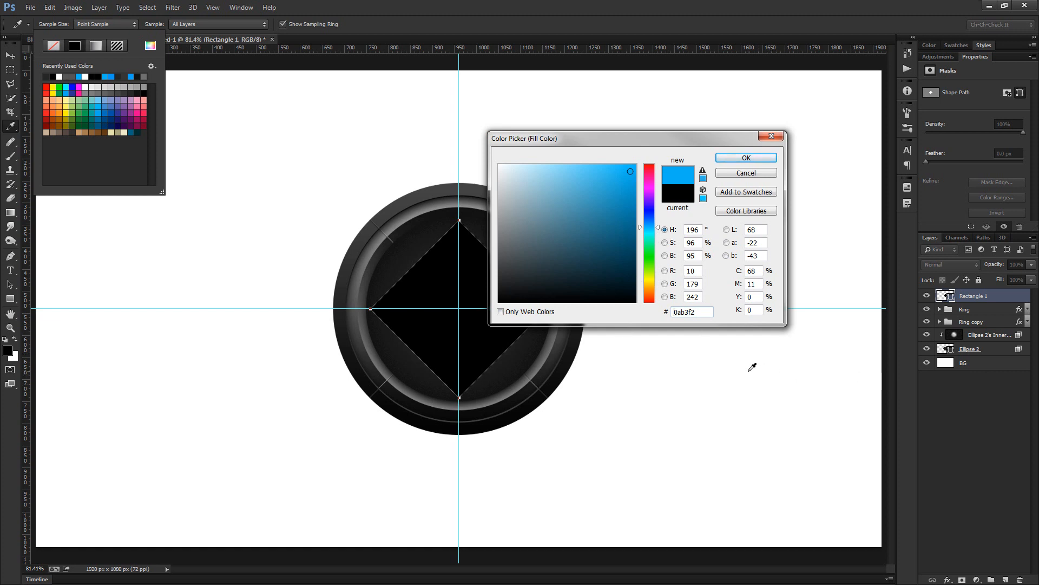
left_click(761, 162)
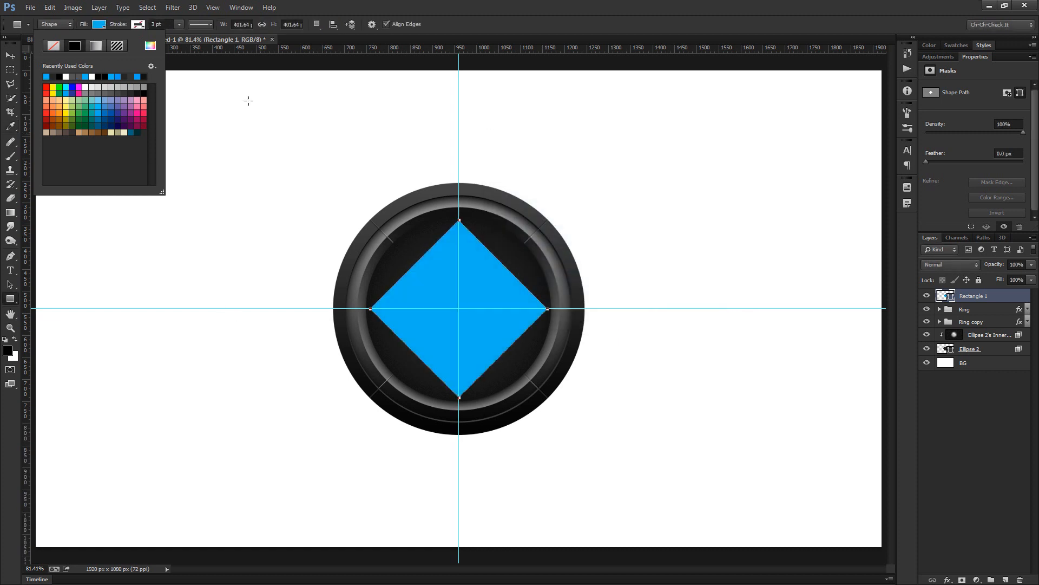
left_click(781, 266)
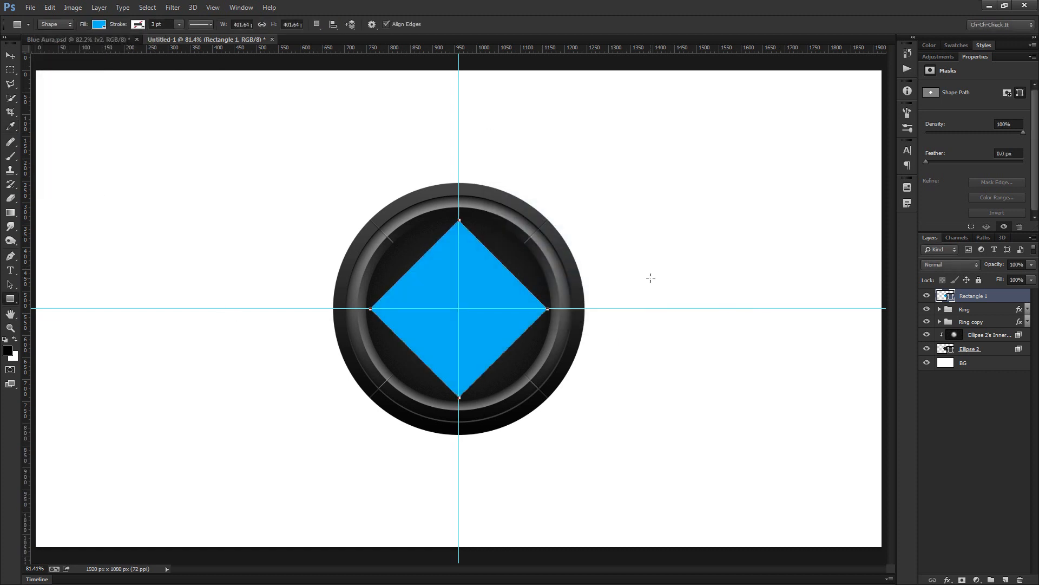
Duplicate the blue diamond layer and fill the copy with white.
key("ctrl+plus")
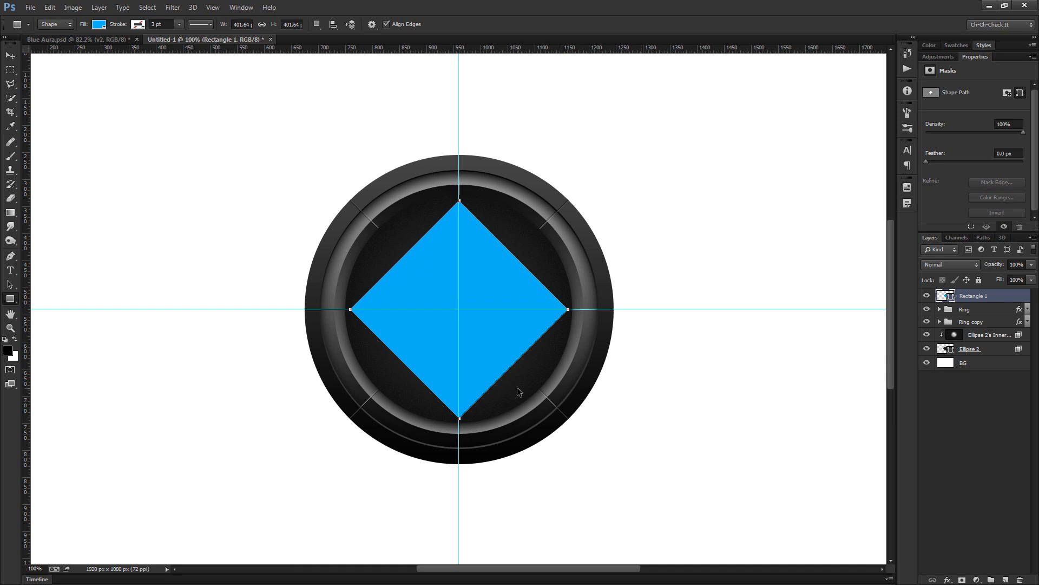
key("ctrl+j")
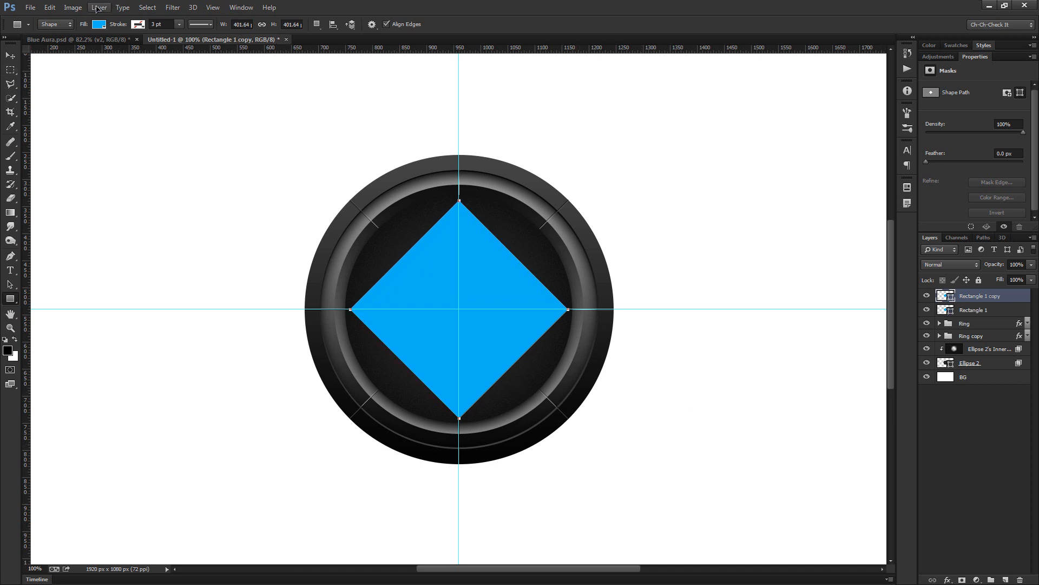
left_click(99, 25)
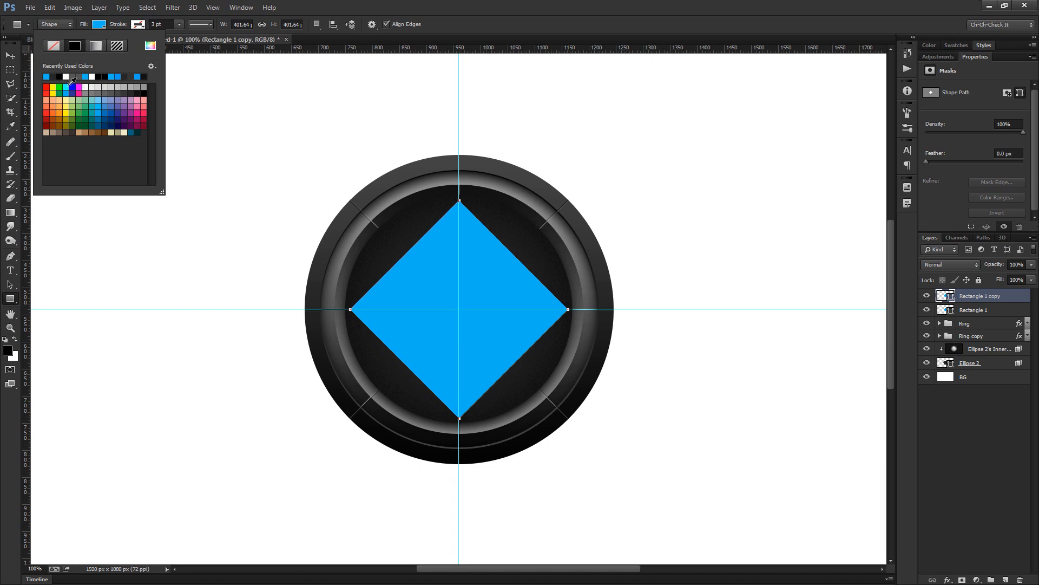
left_click(86, 87)
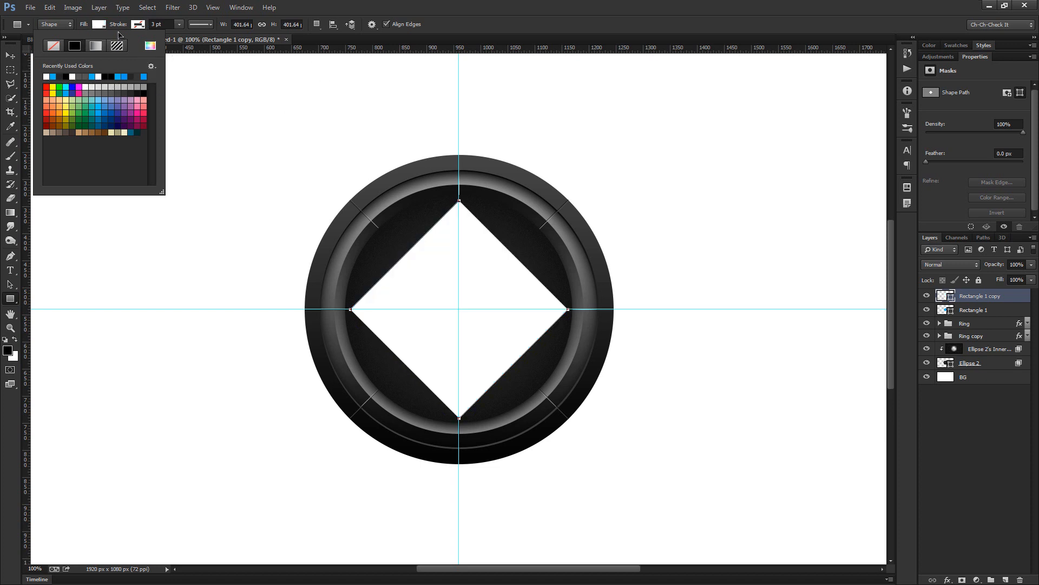
left_click(99, 27)
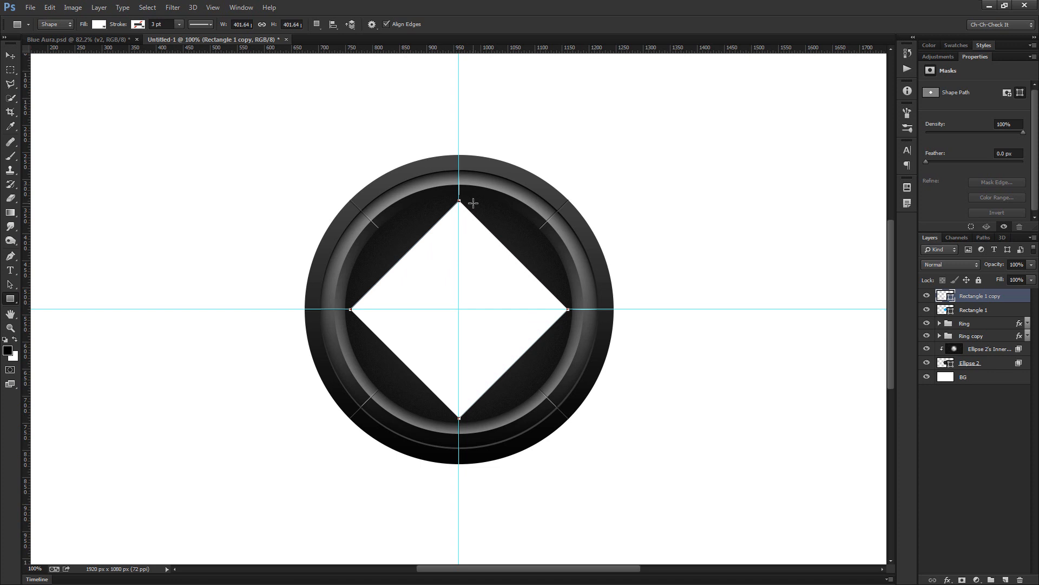
Scale the white diamond copy proportionally to about 93% around its center, leaving a thin blue border around it.
key("ctrl+t")
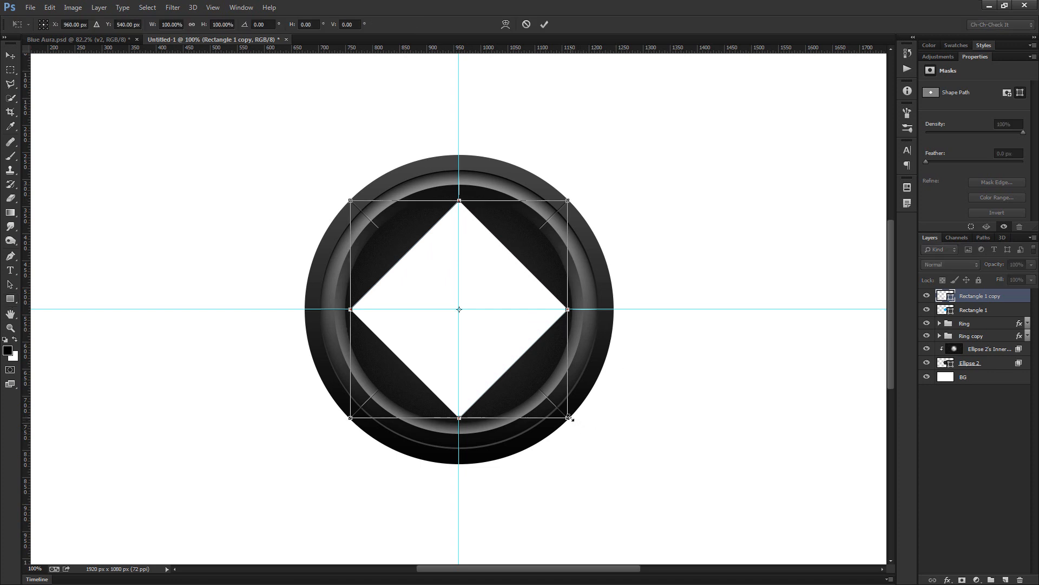
left_click_drag(567, 416, 565, 411)
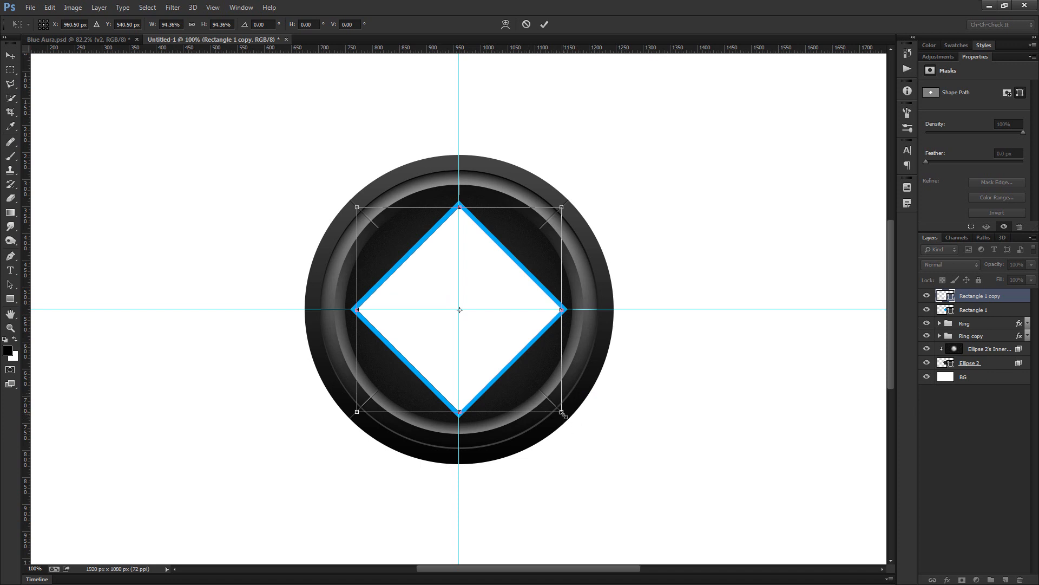
left_click_drag(563, 412, 563, 413)
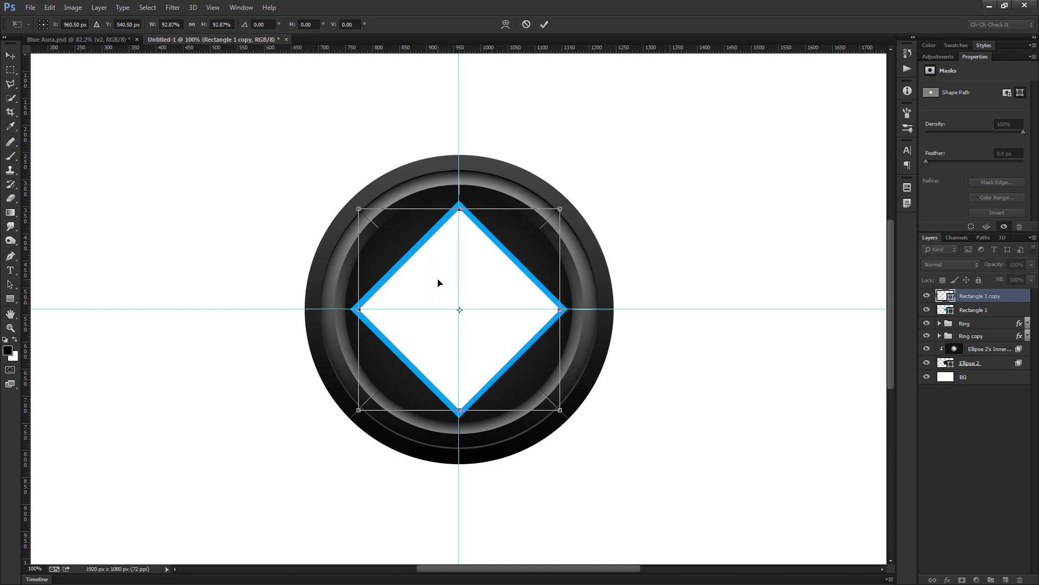
left_click(544, 24)
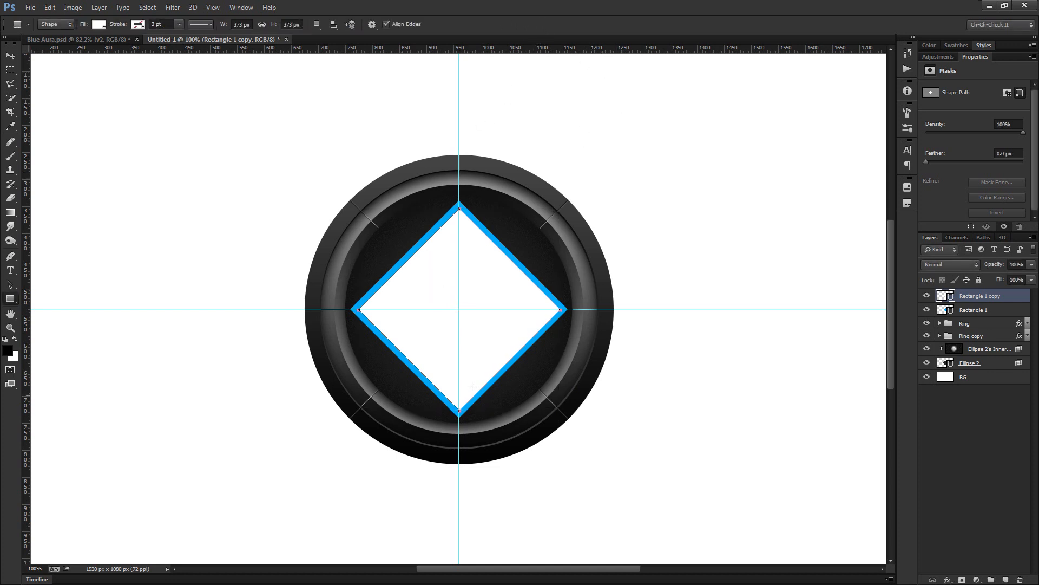
Draw a vertical 60 × 226 px rectangle centered inside the white diamond and fill it with black.
scroll(398, 280, "up", 6)
left_click_drag(631, 424, 572, 388)
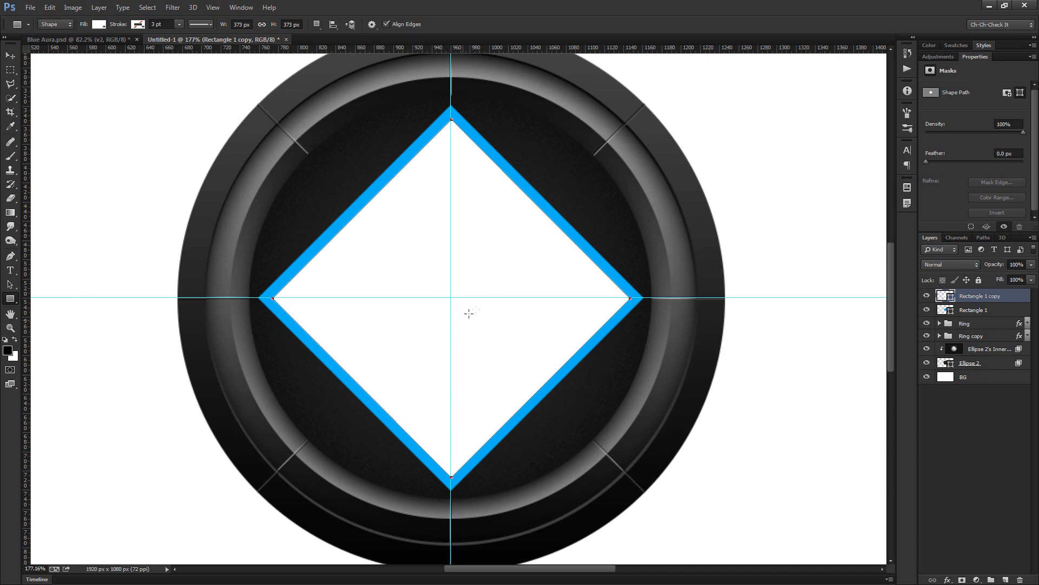
left_click_drag(451, 298, 479, 441)
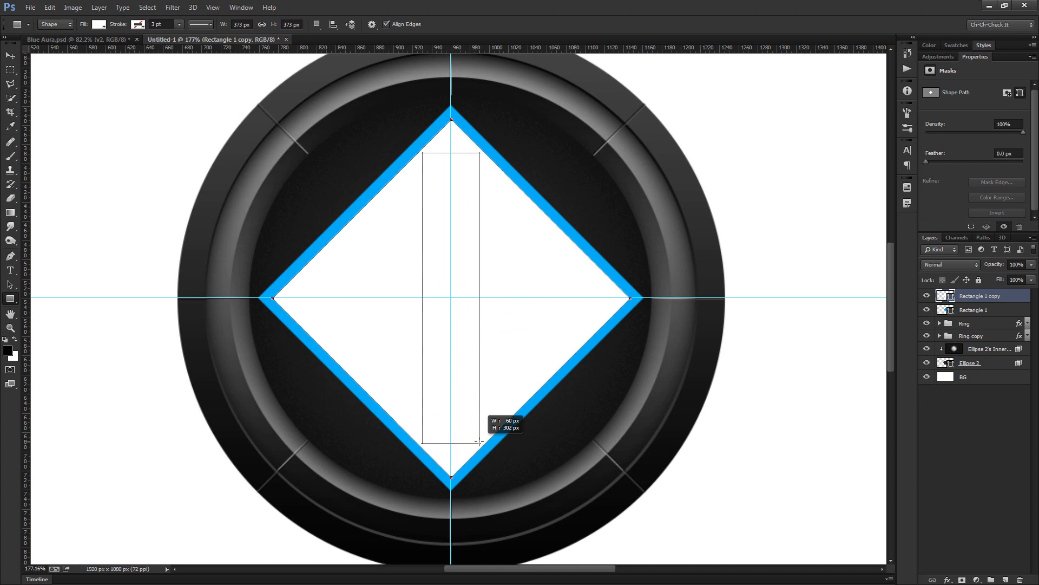
left_click_drag(479, 441, 478, 405)
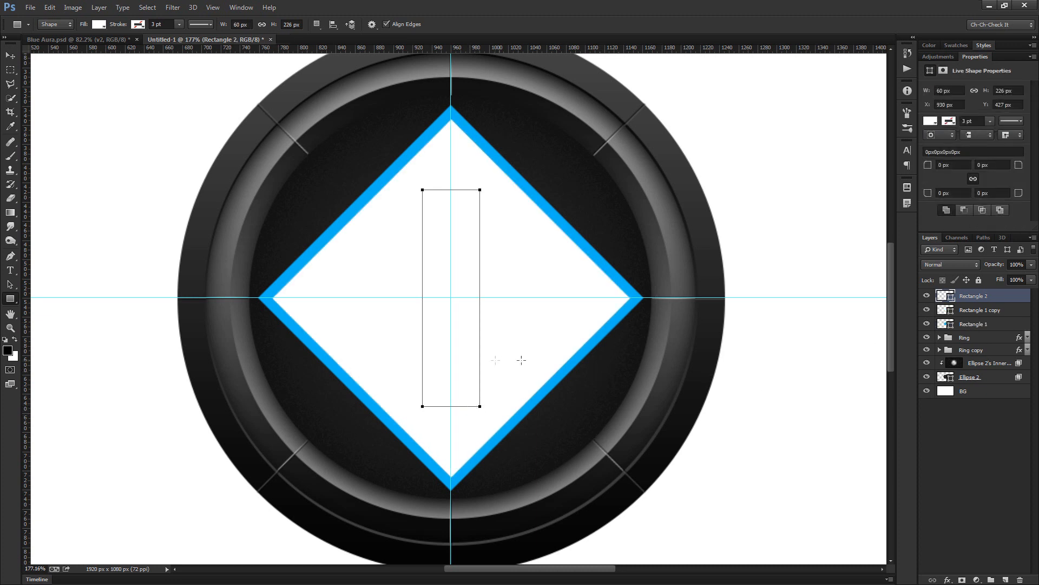
left_click(99, 24)
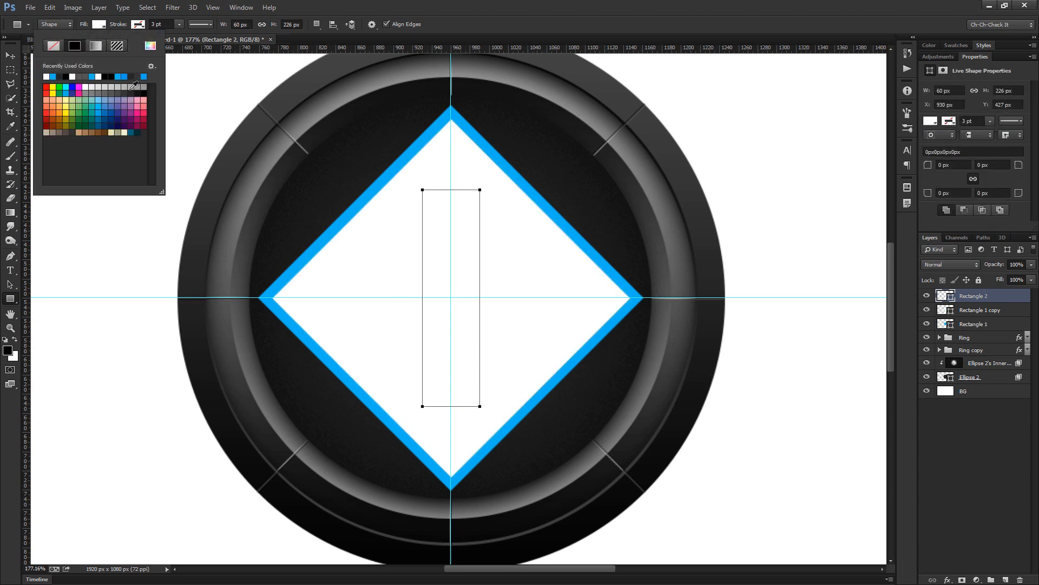
left_click(143, 94)
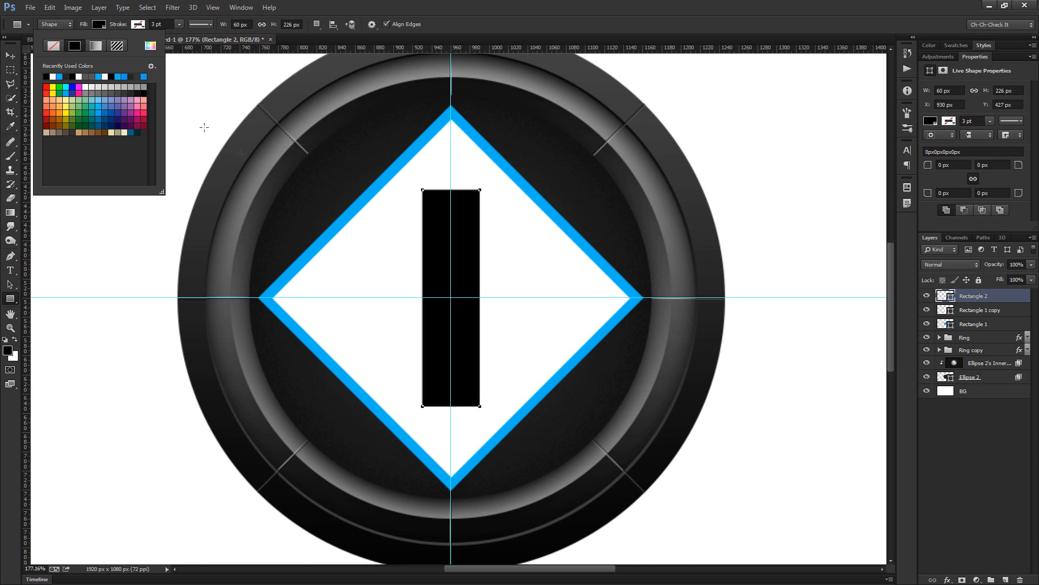
left_click(99, 28)
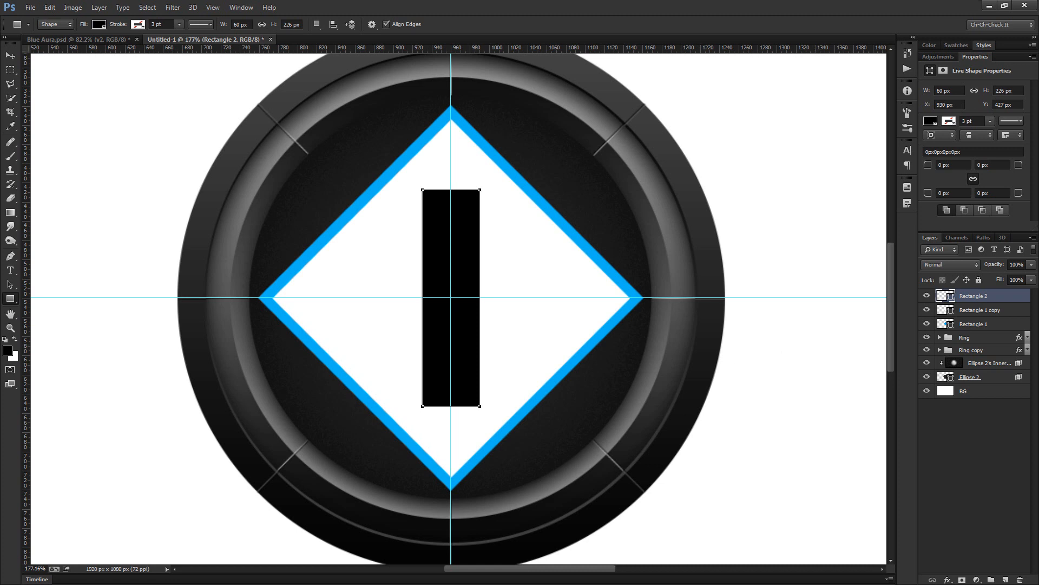
Subtract a rectangle from the white diamond's lower left part, flush with the black bar's left and top edges, and check the corner.
left_click(987, 313)
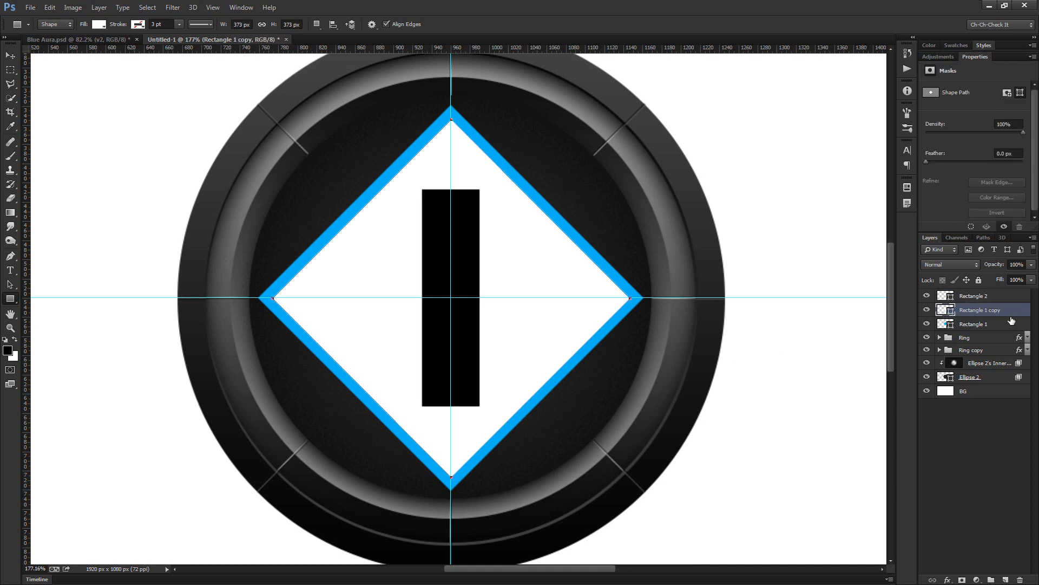
right_click(10, 298)
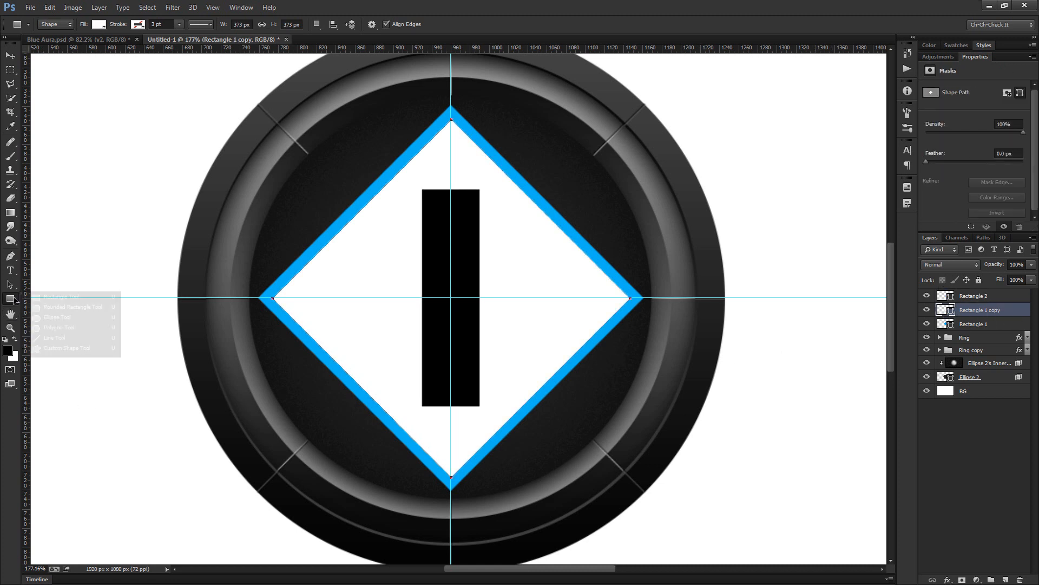
left_click(68, 297)
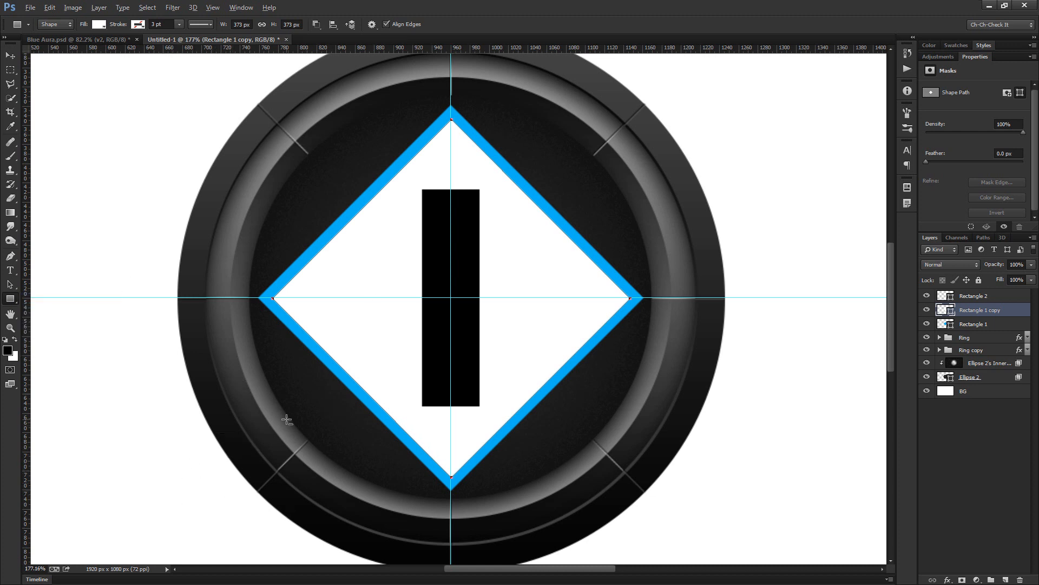
mouse_move(223, 509)
left_mouse_down()
mouse_move(330, 384)
mouse_move(360, 372)
mouse_move(399, 297)
mouse_move(423, 190)
left_mouse_up()
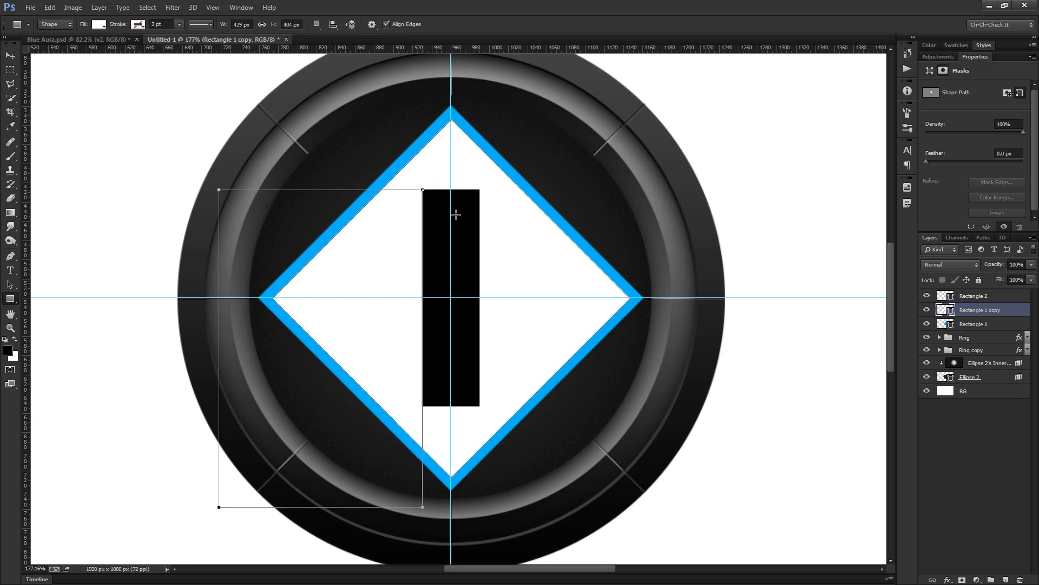
scroll(428, 195, "up", 5)
scroll(426, 202, "up", 2)
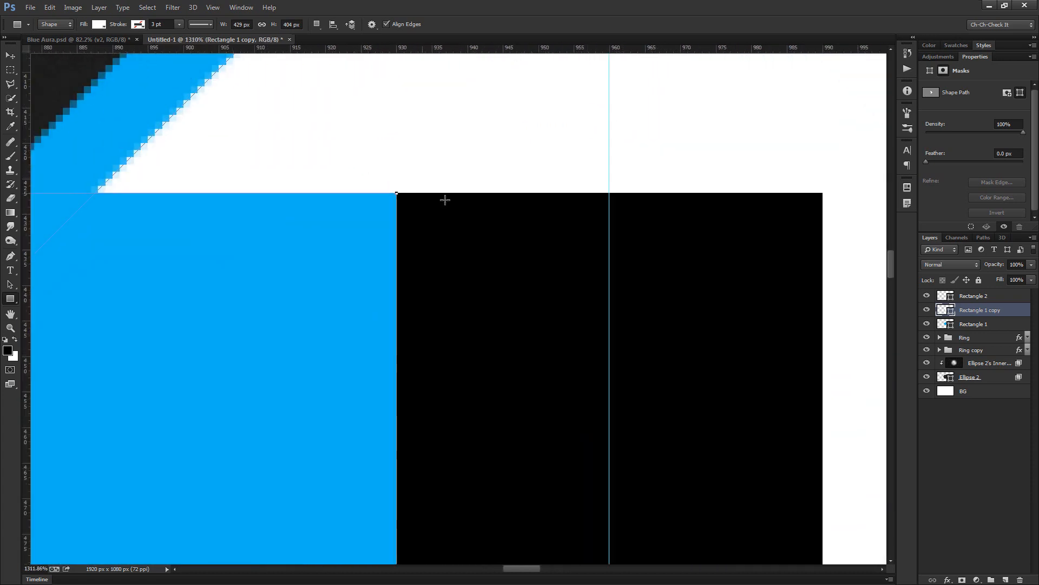
scroll(324, 209, "up", 1)
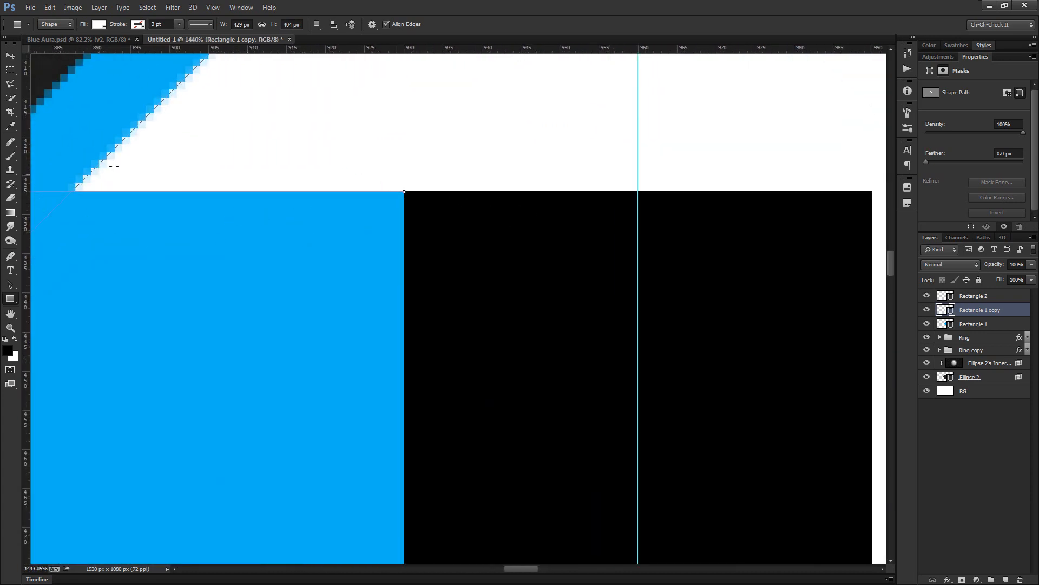
scroll(398, 230, "down", 8)
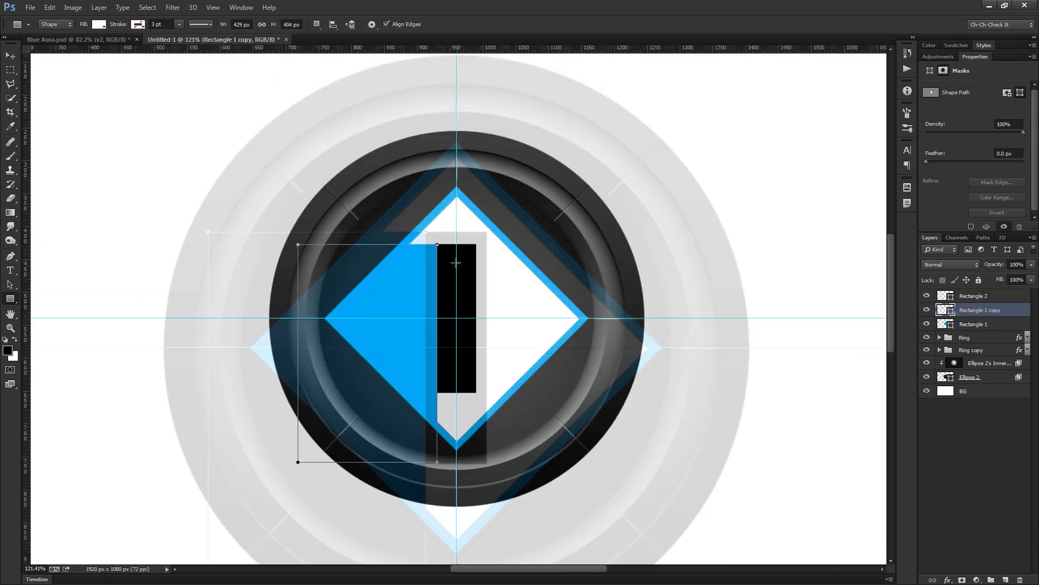
Duplicate the subtracted rectangle to the right side of the white diamond, flush with the black bar's right and top edges.
scroll(441, 435, "up", 1)
scroll(504, 401, "up", 1)
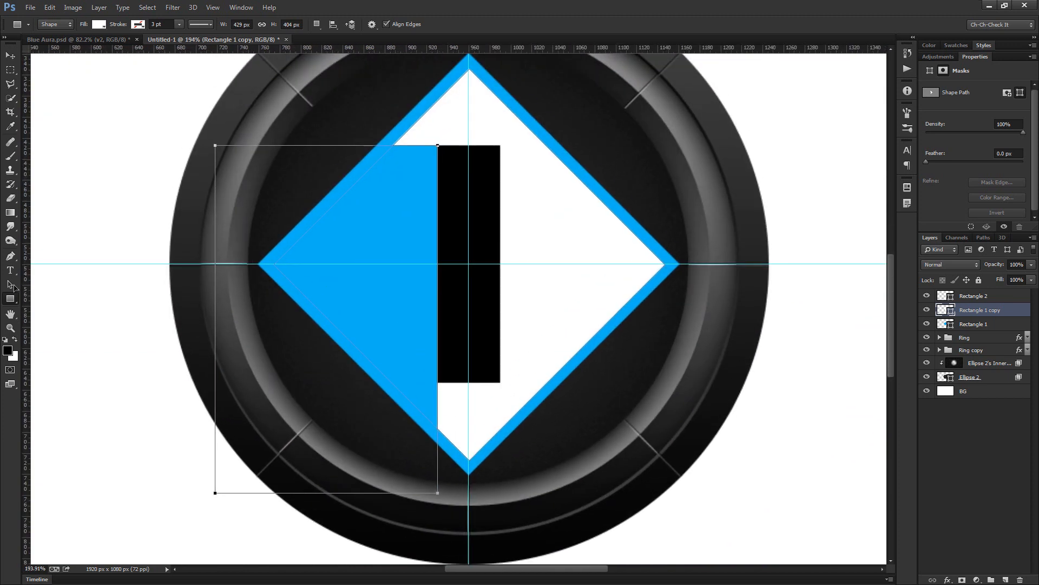
left_click_drag(13, 285, 63, 282)
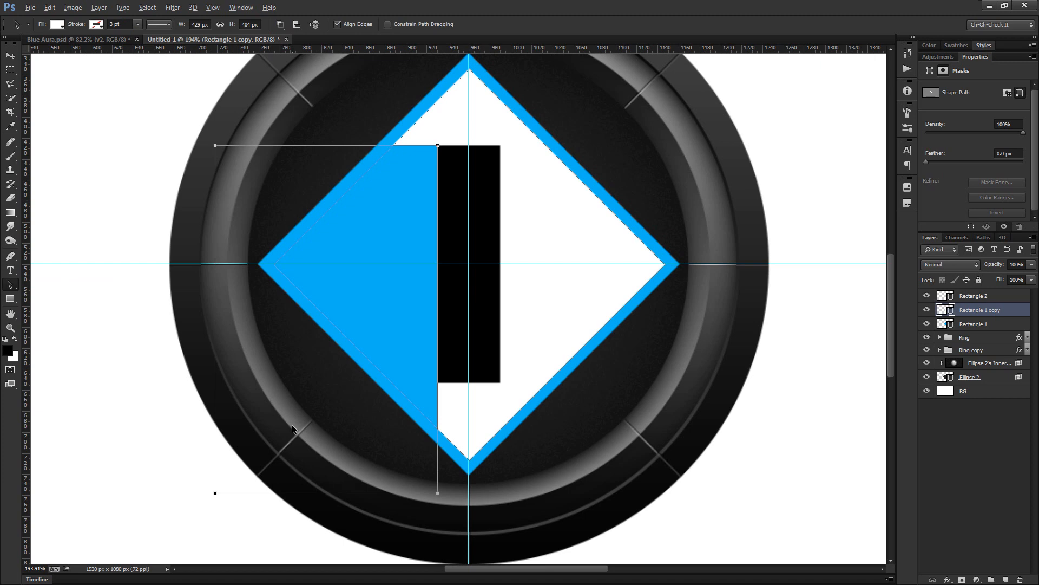
left_click_drag(243, 412, 529, 402)
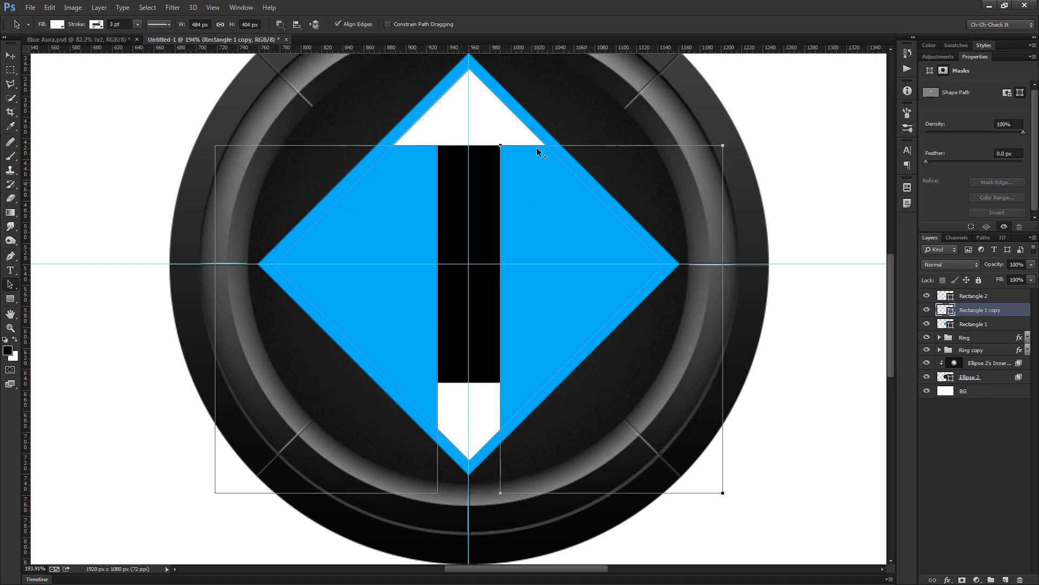
scroll(537, 147, "up", 3)
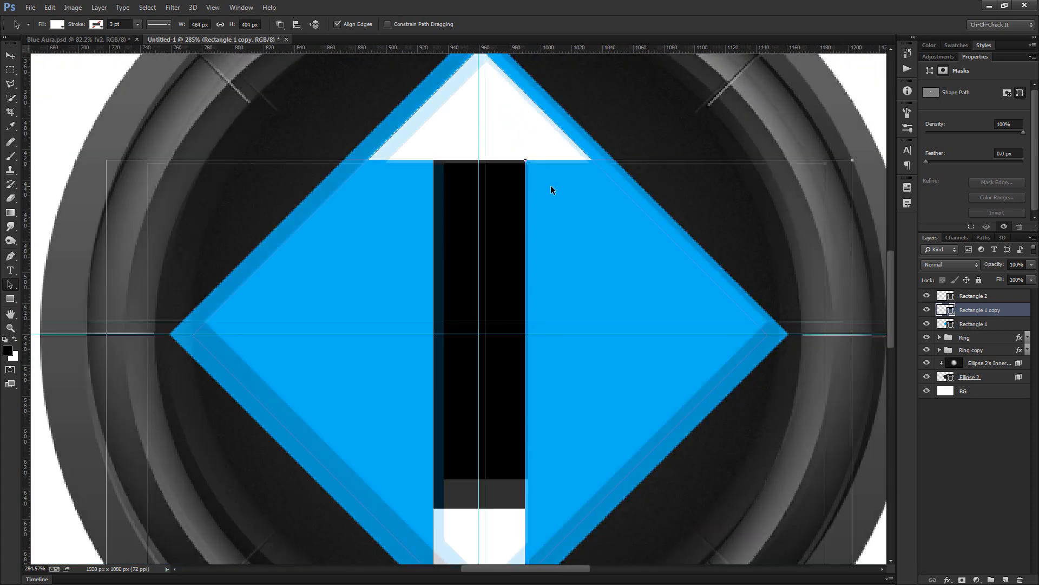
scroll(551, 188, "down", 4)
left_click_drag(607, 314, 545, 402)
mouse_move(551, 311)
left_mouse_down()
mouse_move(553, 363)
mouse_move(544, 285)
mouse_move(538, 312)
left_mouse_up()
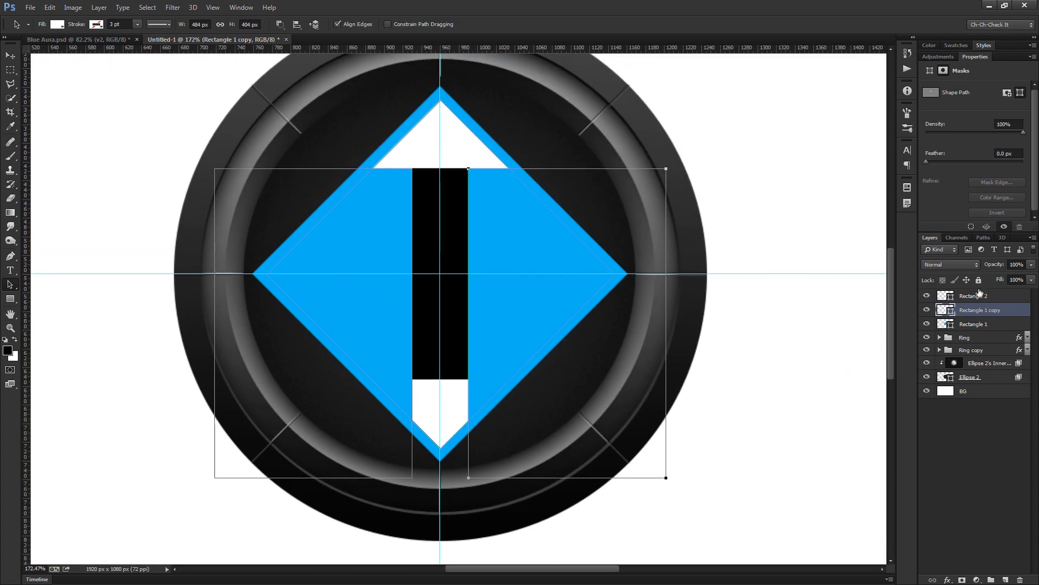
Delete the black bar layer and hide the blue diamond layer to isolate the white arrow shape.
left_click_drag(978, 295, 1020, 580)
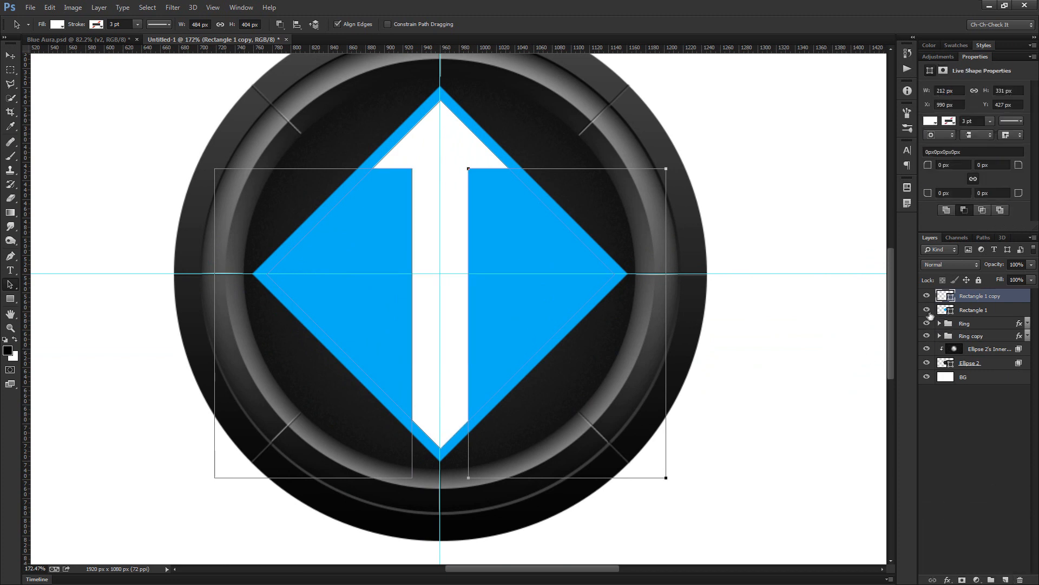
left_click(927, 310)
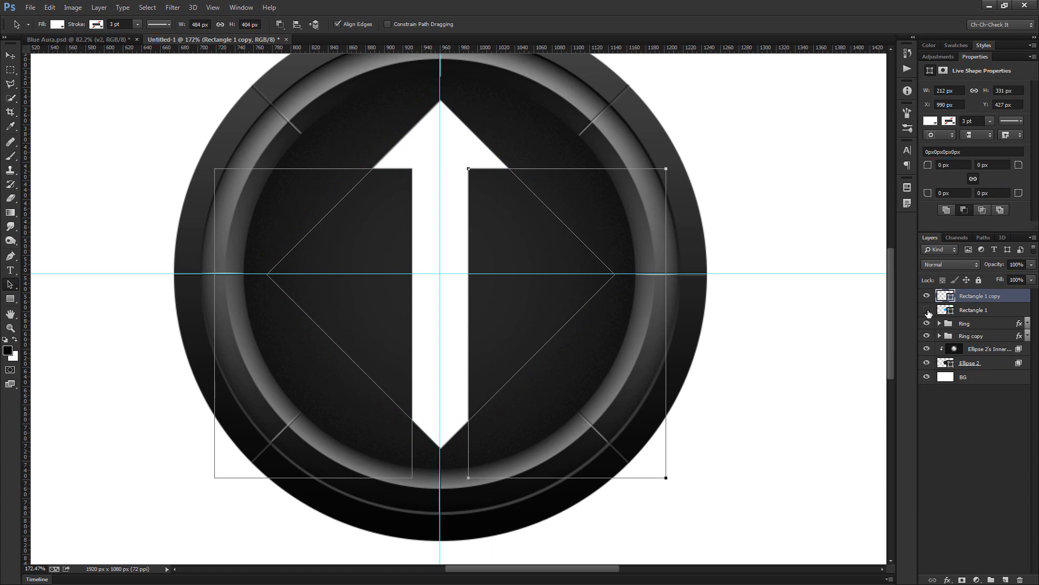
left_click_drag(671, 250, 573, 362)
left_click_drag(525, 338, 520, 307)
left_click_drag(572, 120, 388, 441)
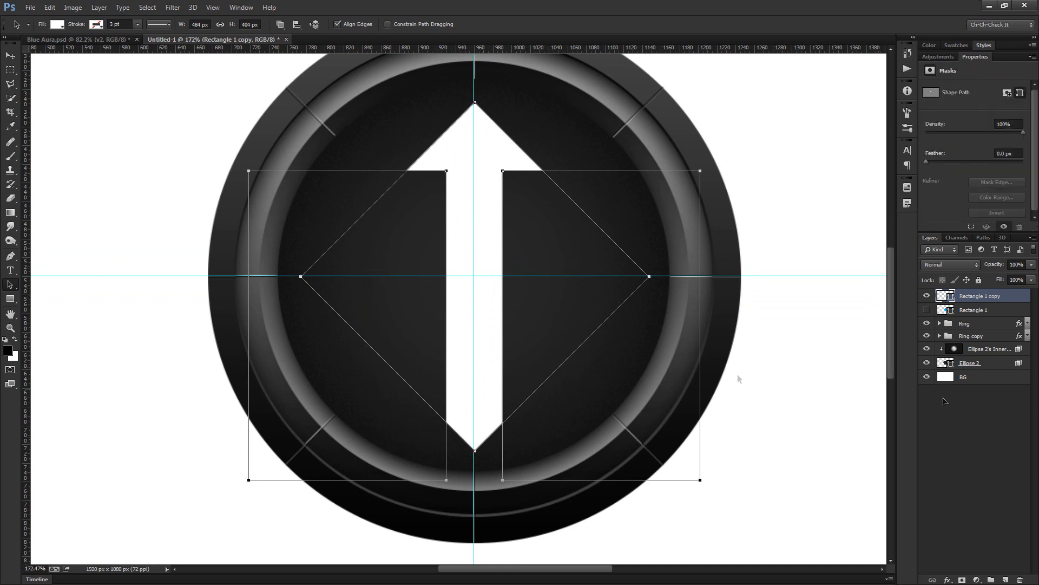
Load the white arrow's outline as a selection, hide its layer, and mask that area out of the blue diamond layer.
left_click(946, 297, "ctrl")
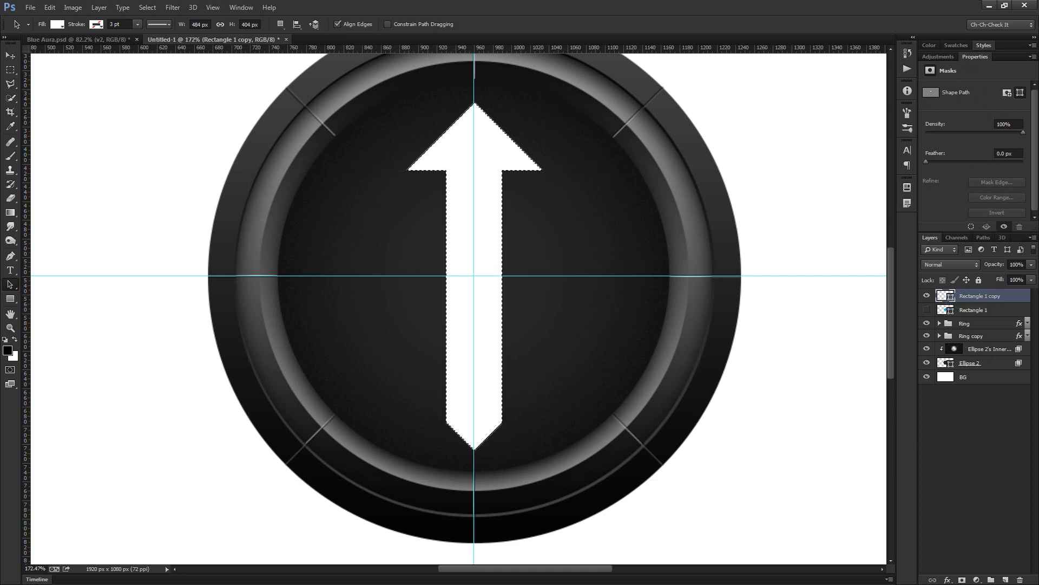
left_click(927, 295)
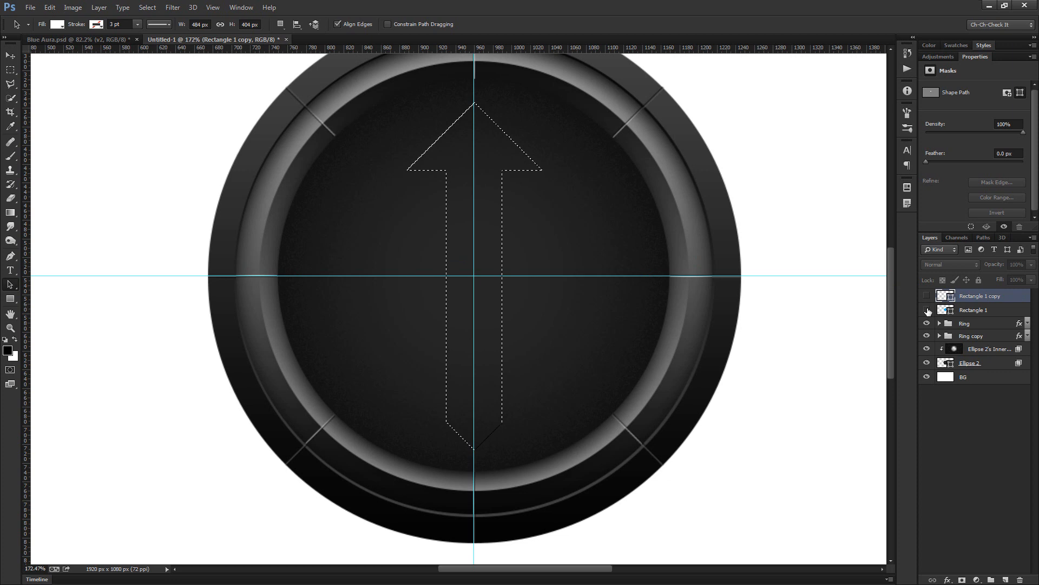
left_click(927, 310)
left_click(980, 312)
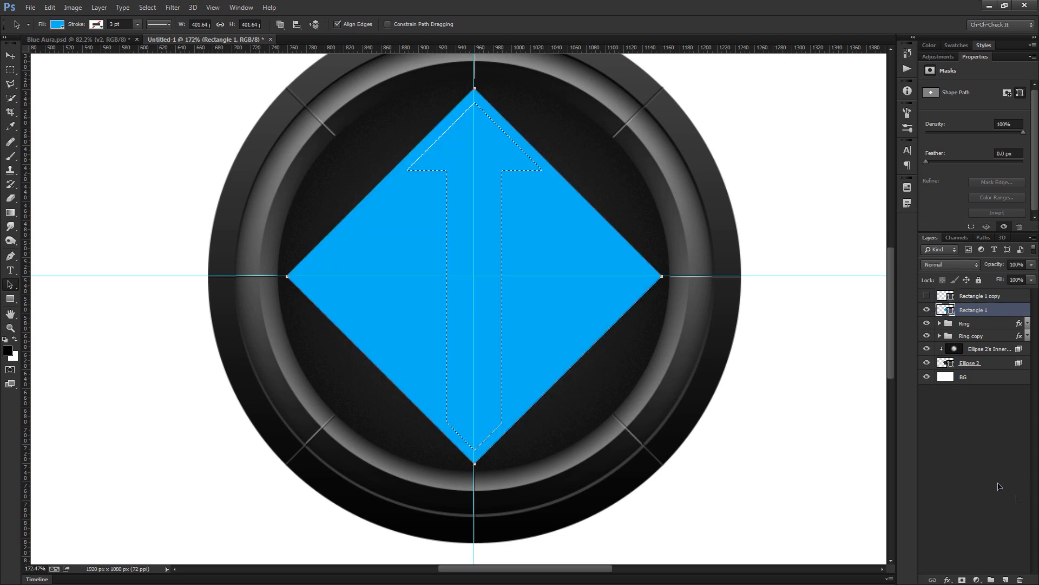
left_click(963, 580, "alt")
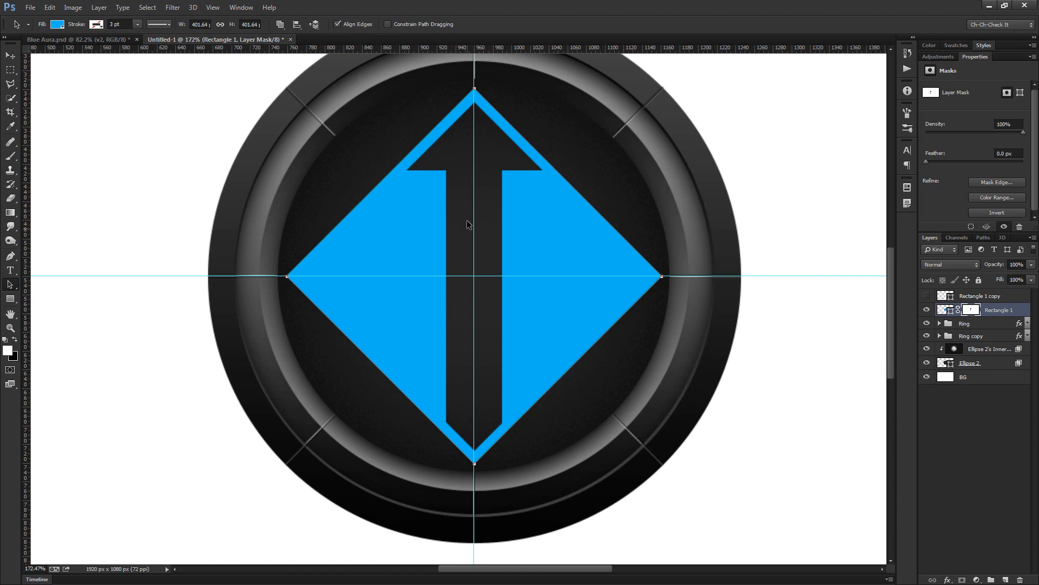
scroll(520, 249, "down", 6)
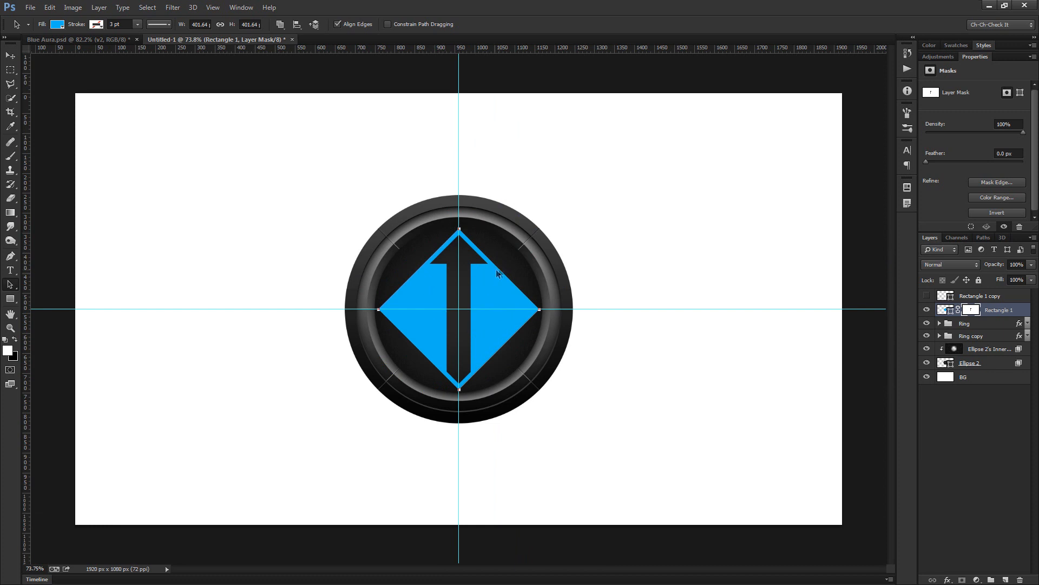
scroll(441, 303, "up", 6)
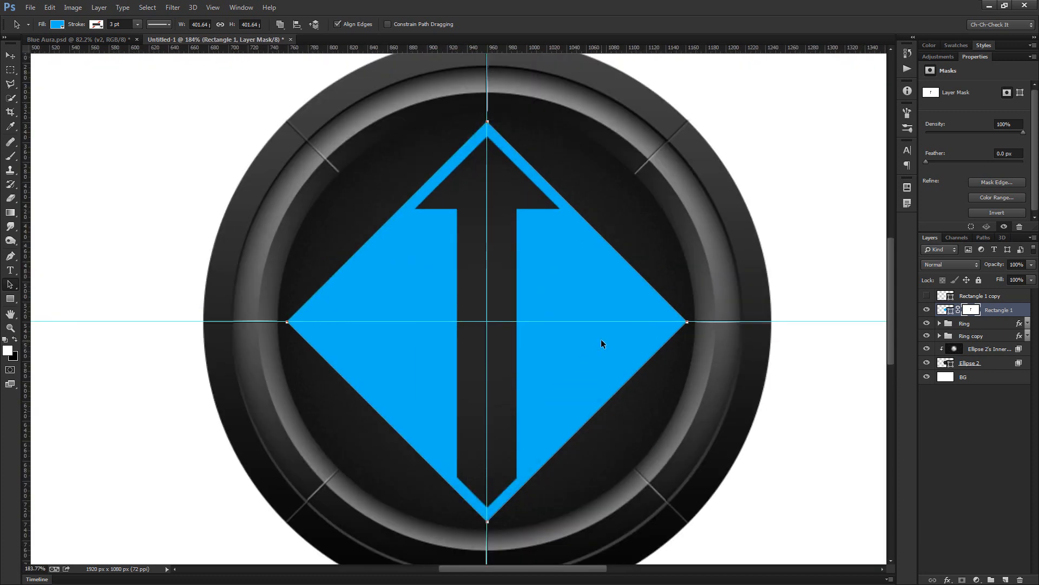
key("ctrl+0")
Examine the thin vertical lines on the diamond logo in Blue Aura.psd and return to the new emblem document.
key("m")
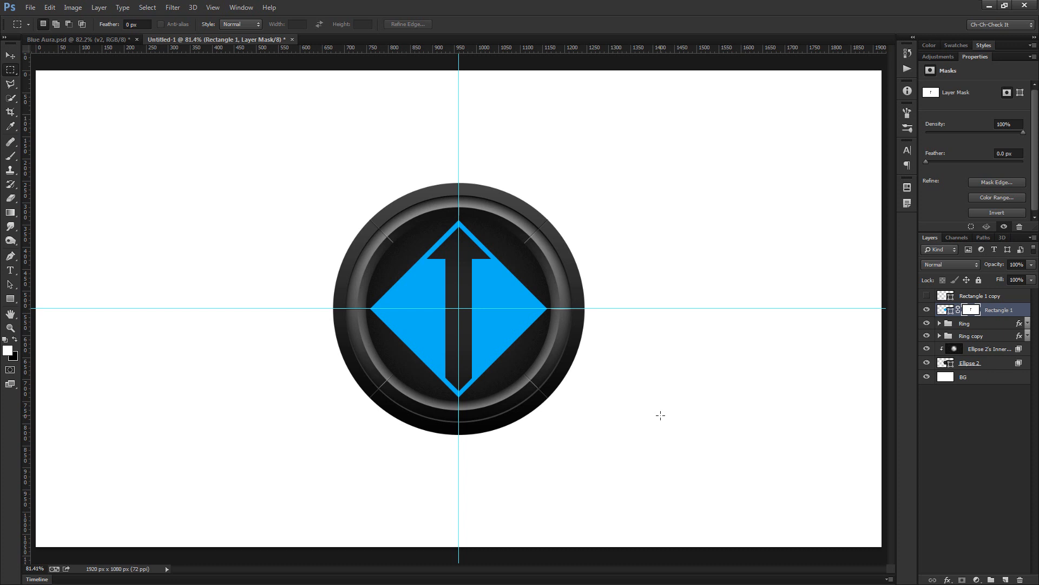
scroll(447, 309, "up", 3)
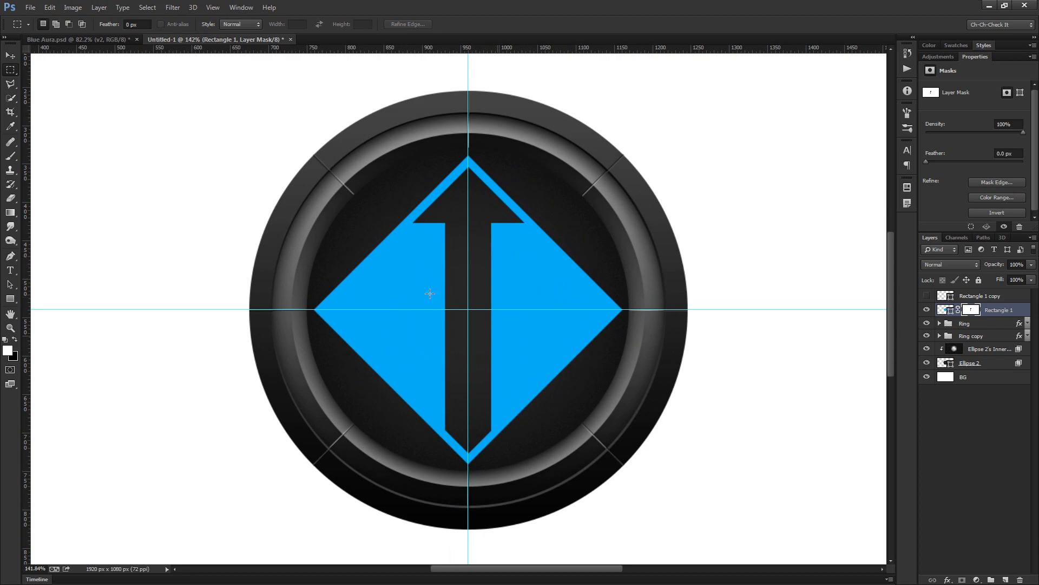
left_click(111, 39)
scroll(436, 307, "up", 5)
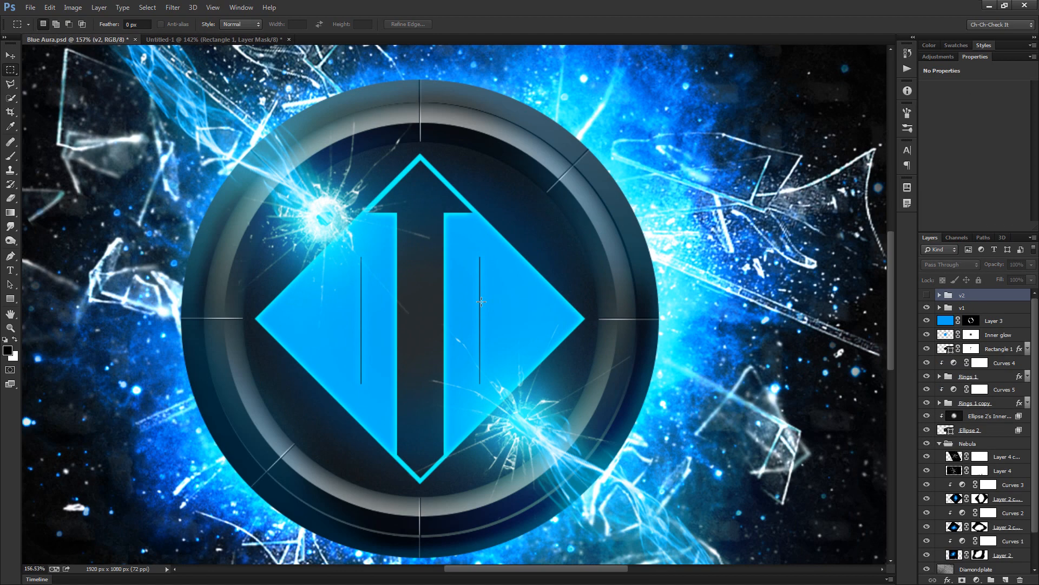
left_click_drag(435, 307, 475, 288)
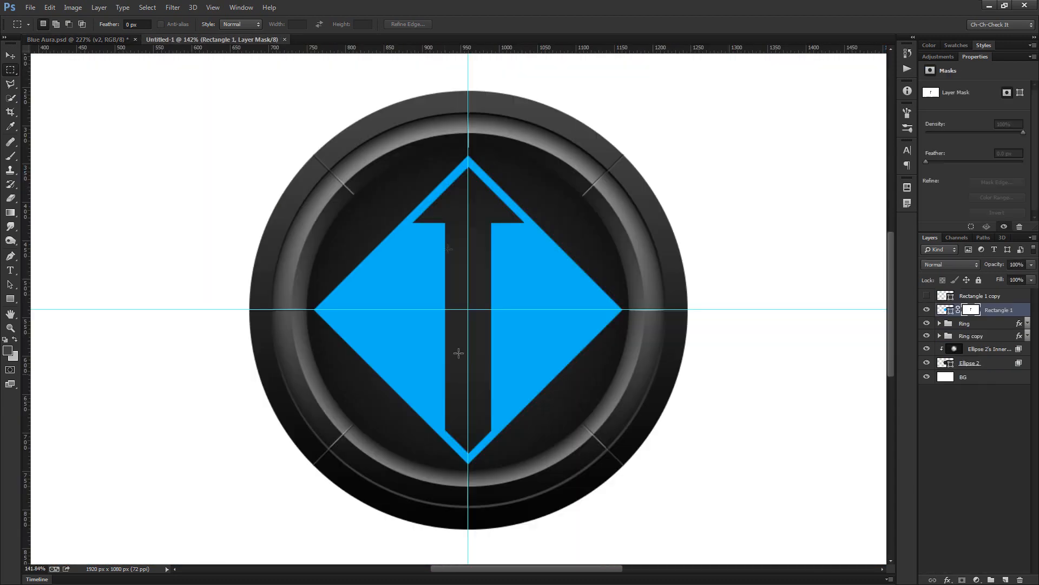
left_click(211, 39)
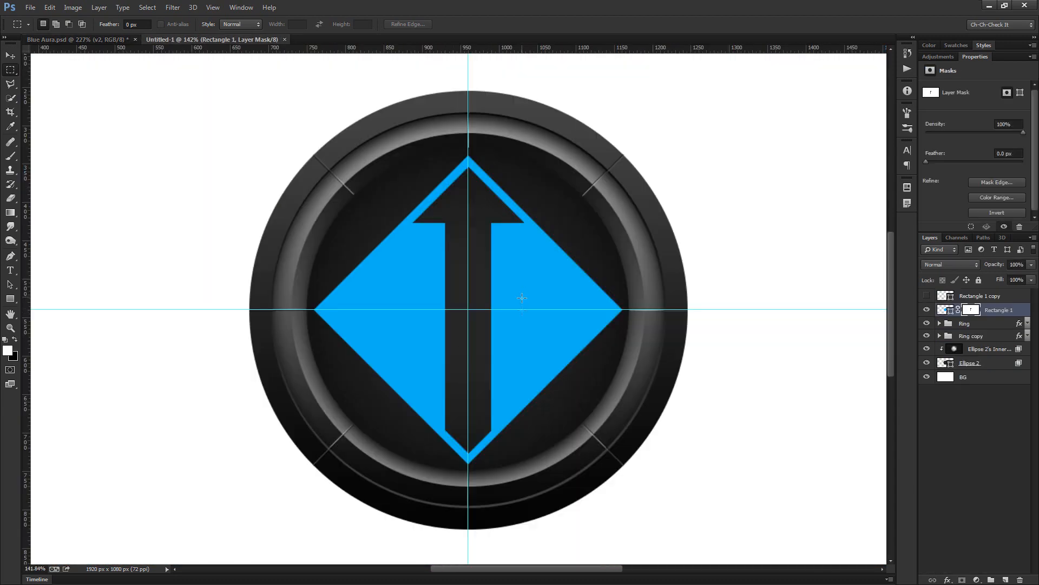
Make a thin vertical marquee selection about 1 px wide and 200 px tall in the arrow's dark shaft.
scroll(491, 314, "up", 6)
left_click_drag(490, 434, 571, 425)
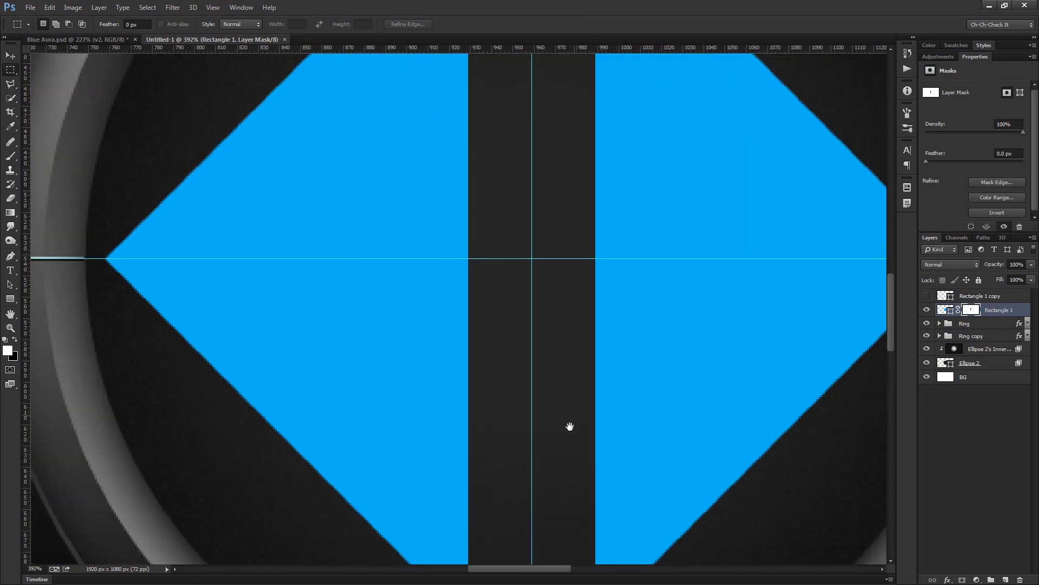
left_click_drag(525, 389, 450, 417)
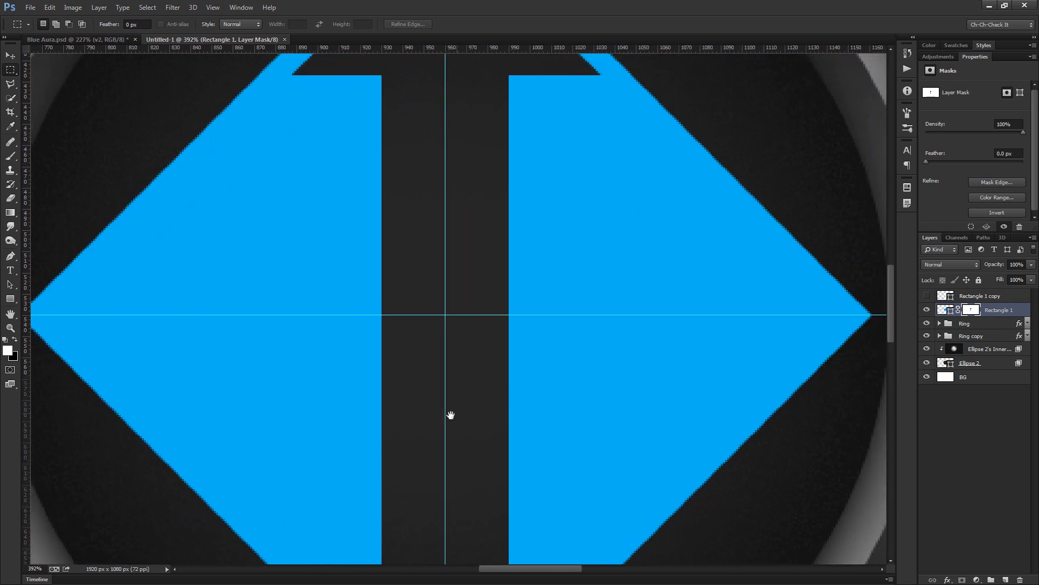
scroll(424, 313, "down", 2)
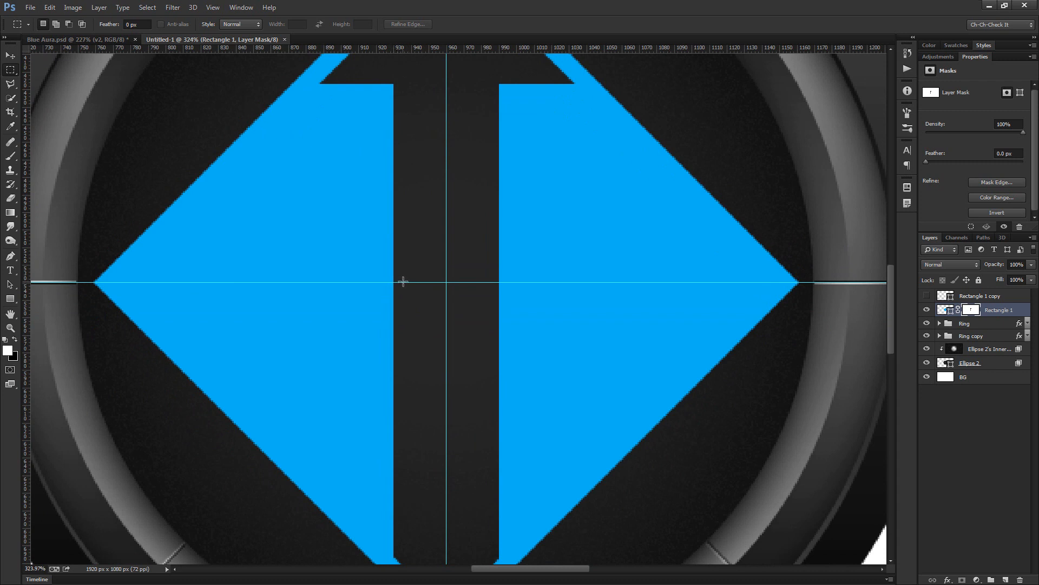
left_click_drag(409, 368, 404, 458)
scroll(459, 374, "up", 8)
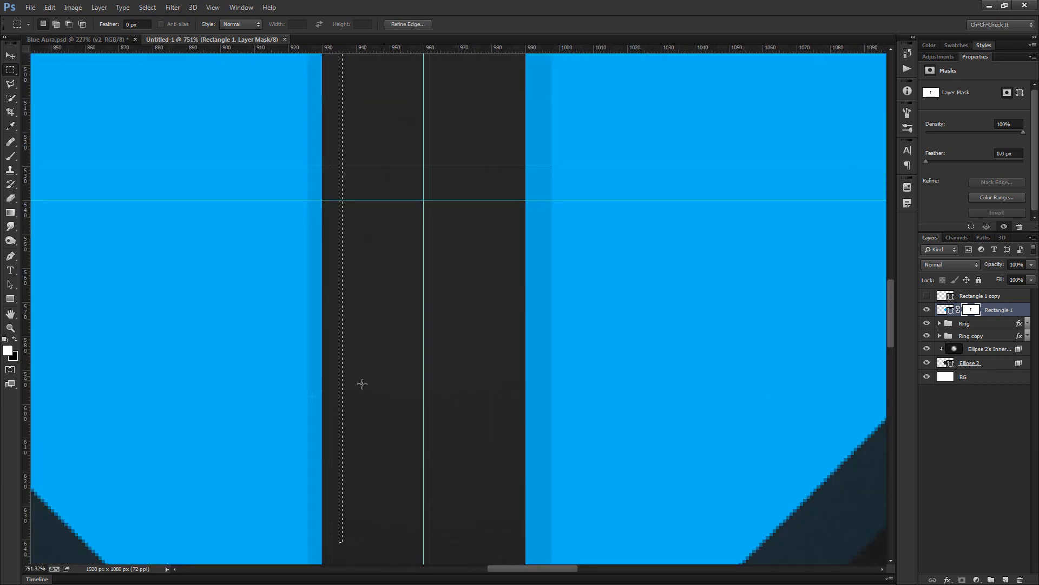
Nudge the thin selection right until it sits on the vertical center guide.
key("Right")
key("Right")
key("Right")
key("Right")
key("Right")
key("Right")
key("Right")
key("Right")
key("Right")
key("Right")
key("Right")
key("Right")
key("Right")
key("Right")
key("Right")
key("Right")
key("Right")
key("Right")
key("Right")
key("Right")
key("Right")
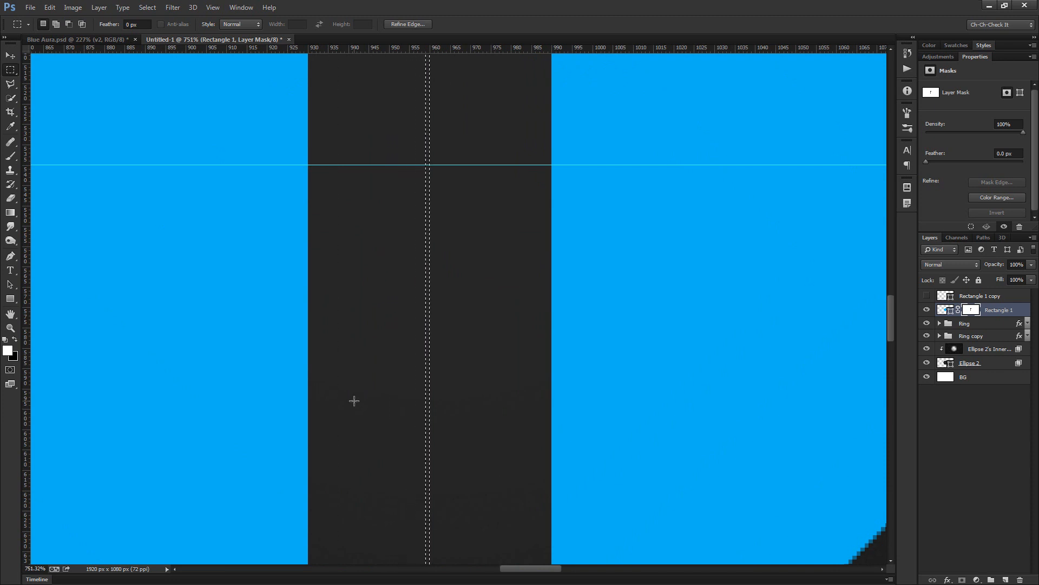
scroll(437, 118, "up", 3)
scroll(485, 253, "down", 5)
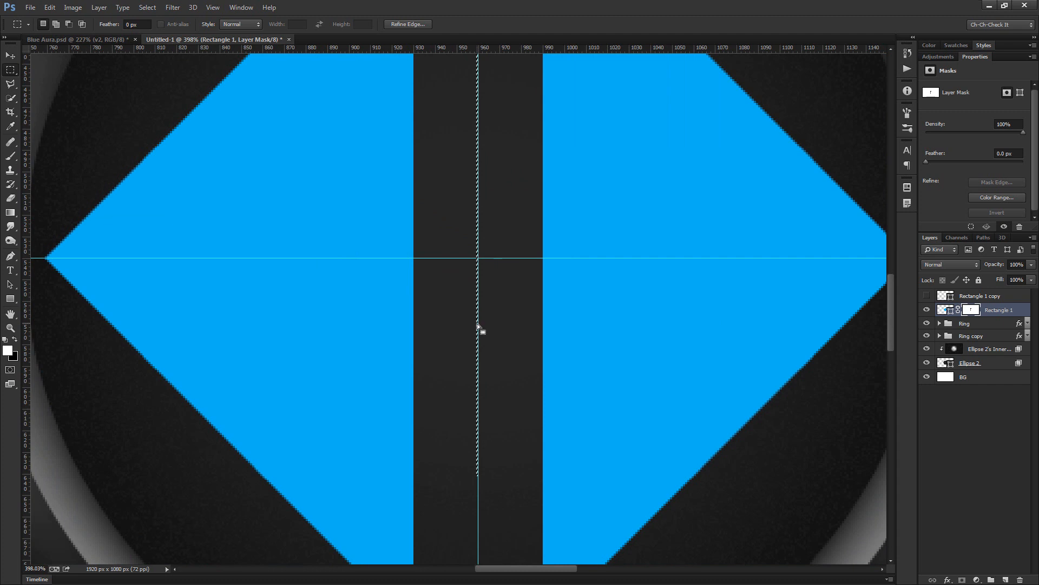
Move the thin selection about 80 px left of the center guide and cut it out of the blue diamond's mask.
left_click_drag(477, 325, 336, 327)
scroll(387, 305, "down", 5)
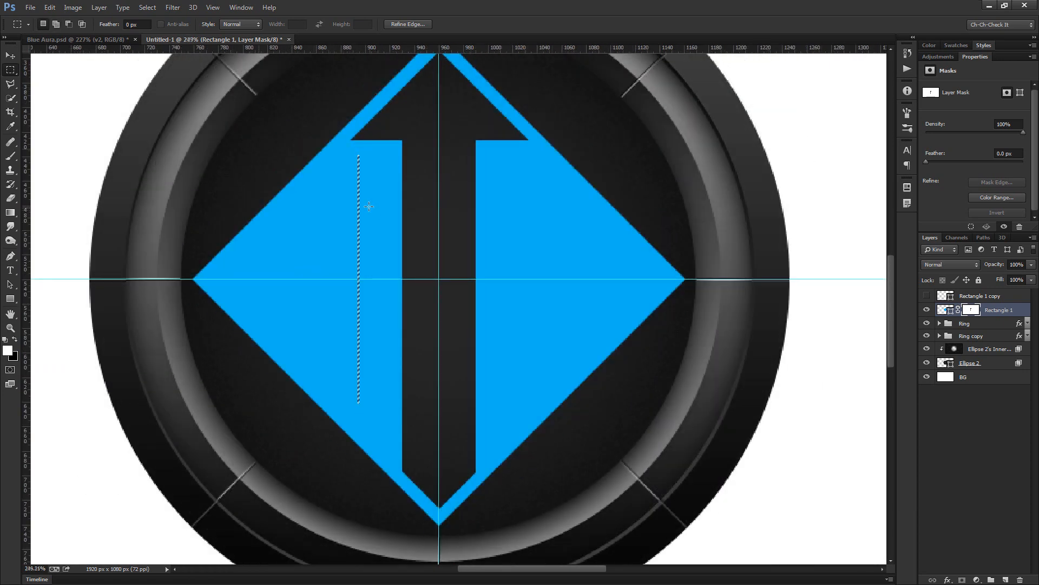
scroll(369, 206, "up", 5)
left_click_drag(354, 248, 324, 253)
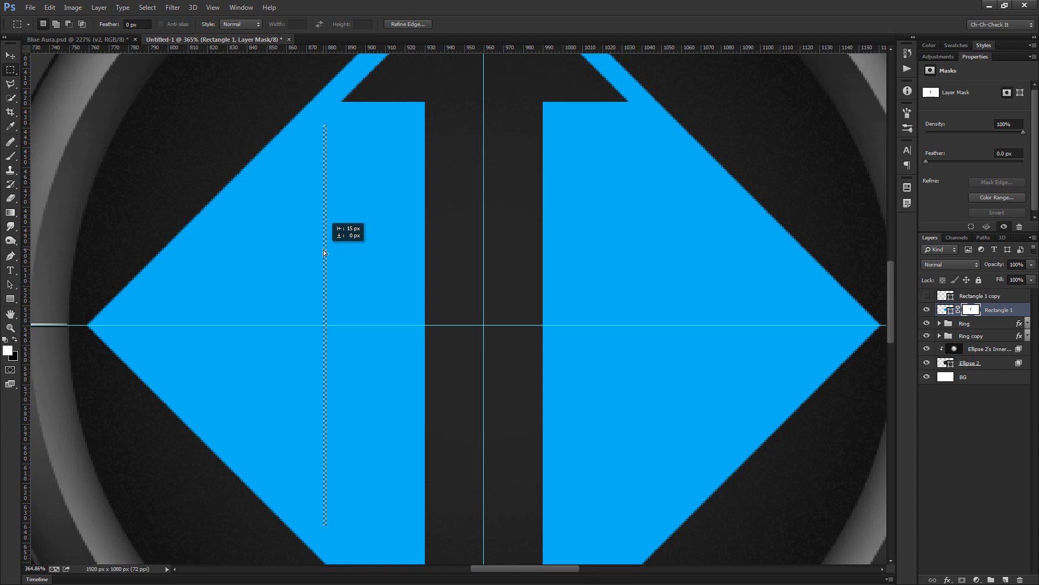
left_click_drag(323, 249, 323, 250)
scroll(509, 339, "down", 3)
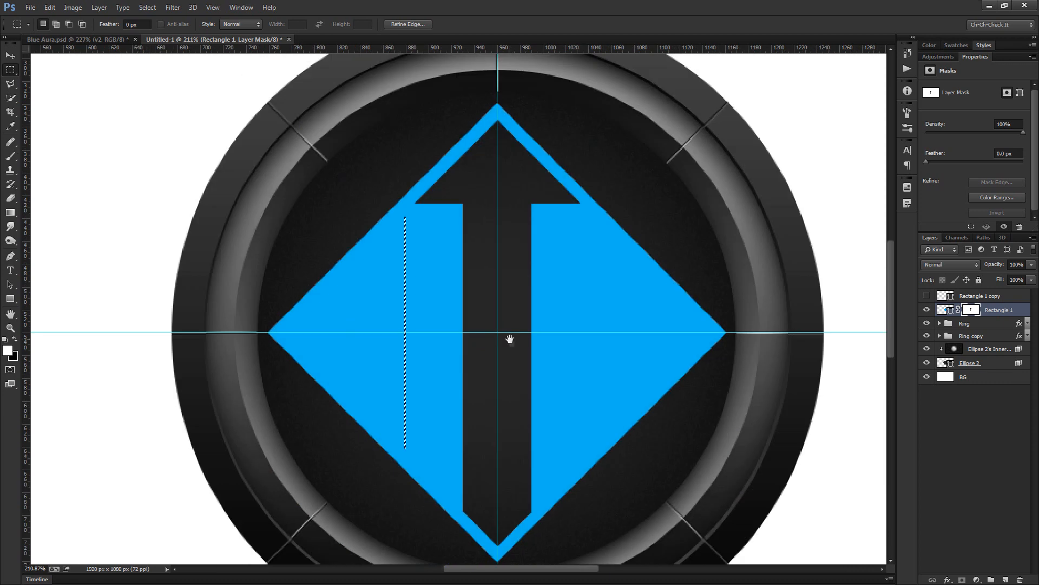
left_click_drag(511, 341, 432, 353)
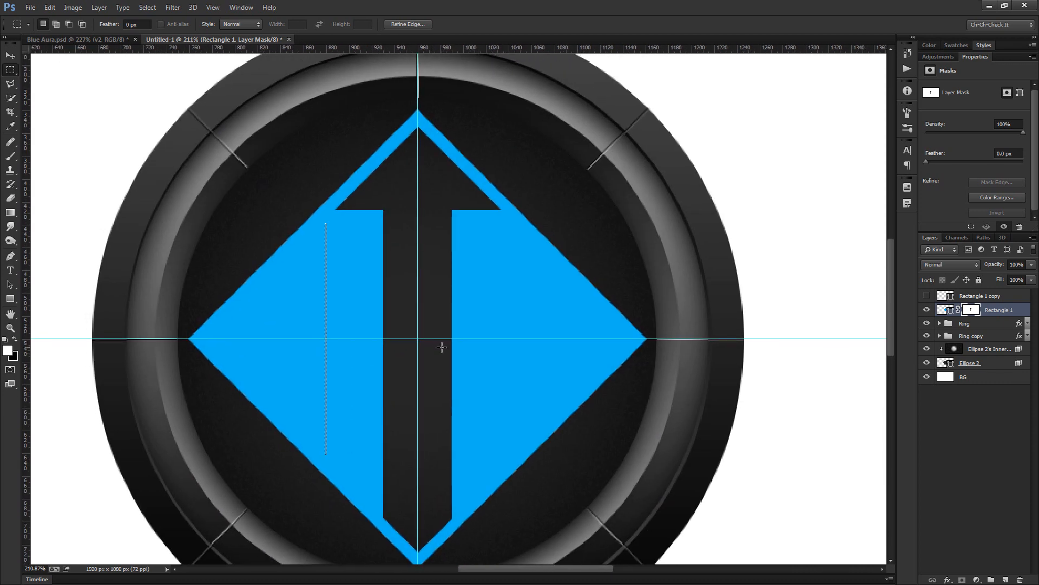
scroll(345, 343, "up", 8)
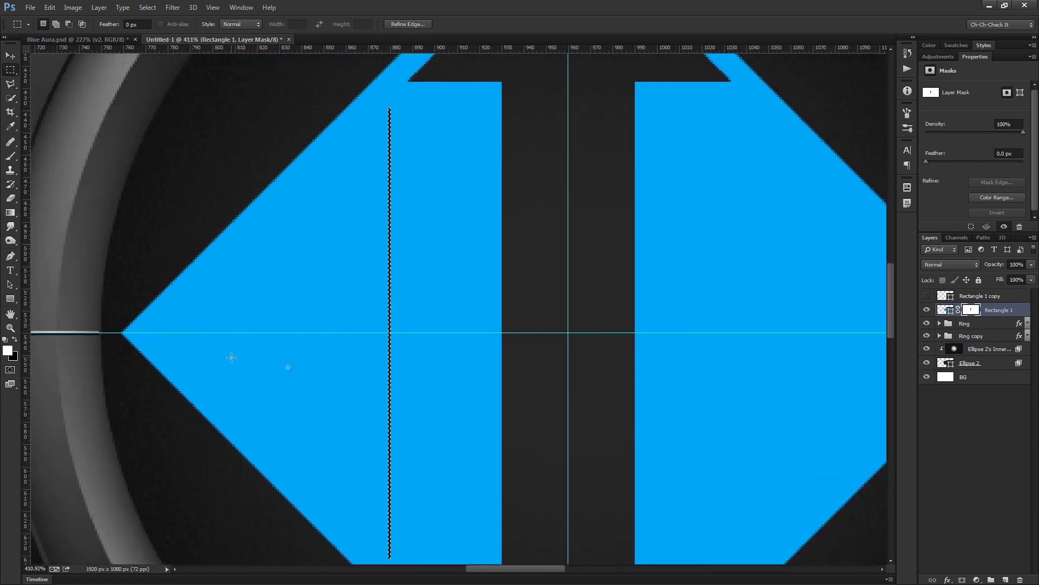
scroll(401, 336, "down", 6)
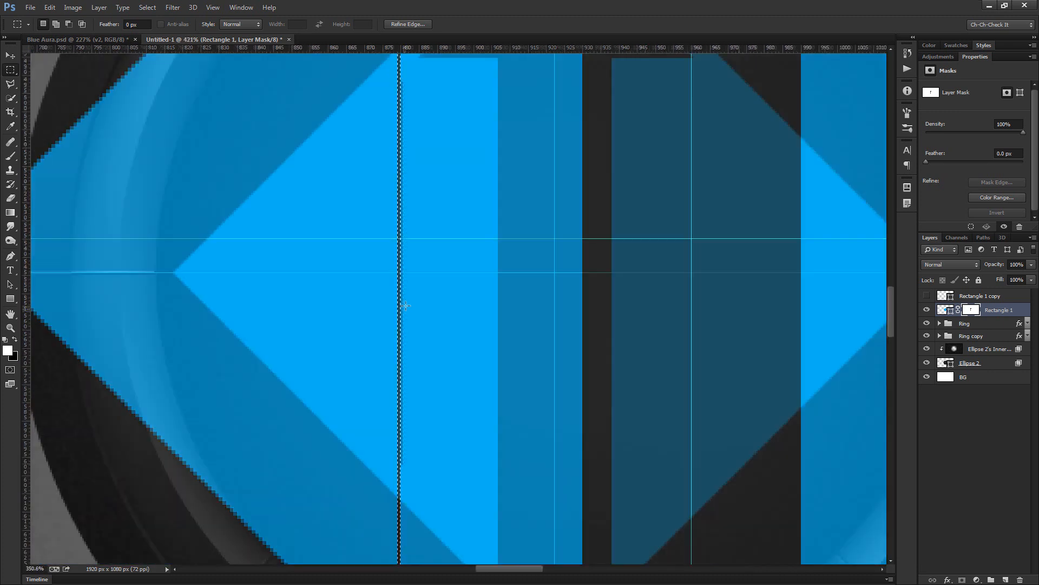
Reposition the thin selection about 80 px right of the center guide, cut it out of the diamond's mask, and deselect.
left_click_drag(406, 366, 351, 325)
scroll(385, 381, "up", 4)
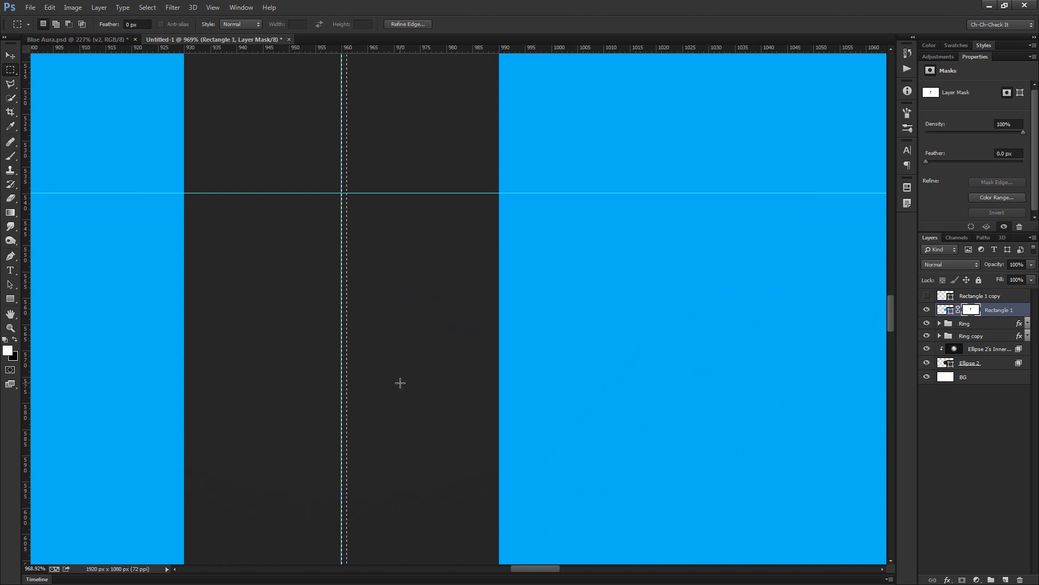
scroll(371, 406, "down", 3)
left_click_drag(363, 390, 517, 381)
key("Delete")
key("ctrl+d")
key("ctrl+1")
mouse_move(539, 376)
left_mouse_down()
mouse_move(572, 411)
mouse_move(565, 502)
mouse_move(568, 378)
mouse_move(550, 372)
left_mouse_up()
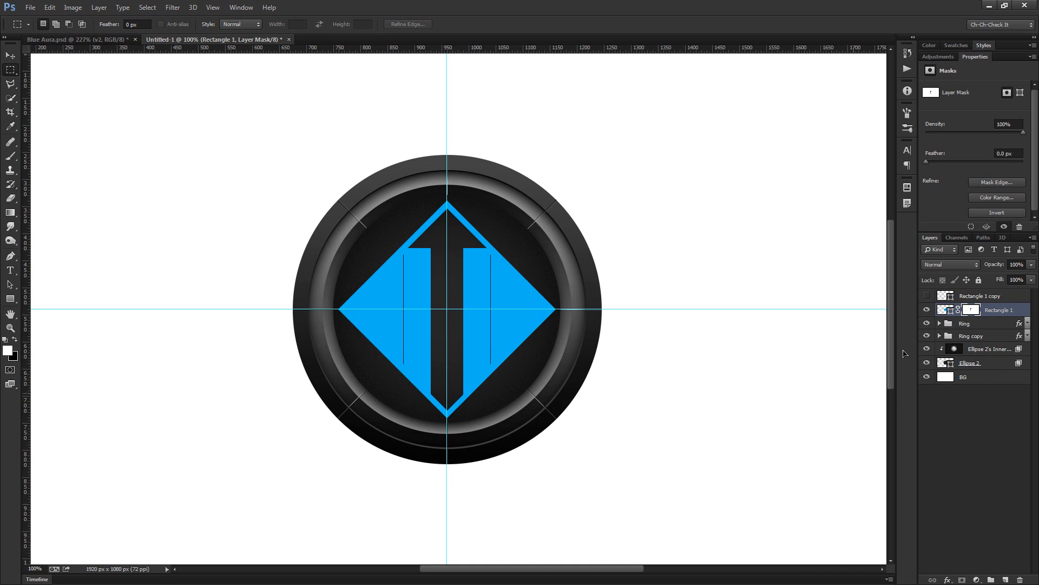
Add an Inner Glow to the blue diamond's Rectangle 1 layer using the Color Dodge blend mode.
left_click(950, 310)
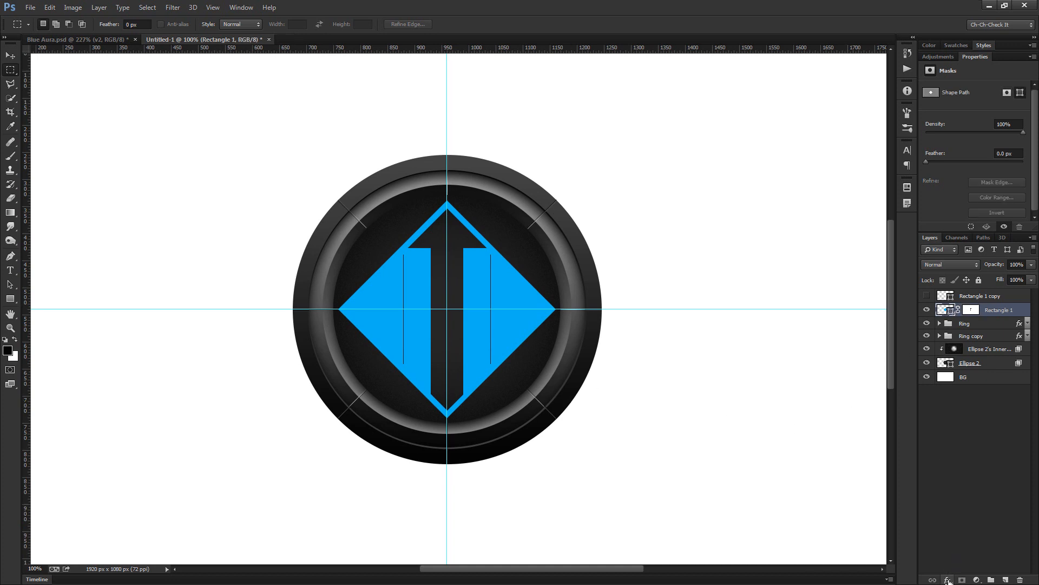
left_click(948, 580)
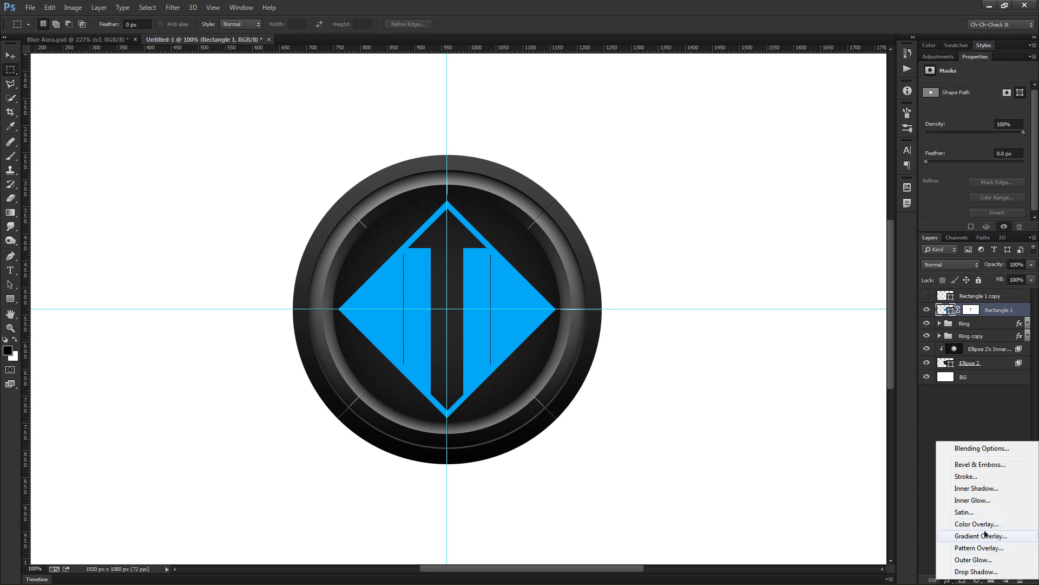
left_click(983, 503)
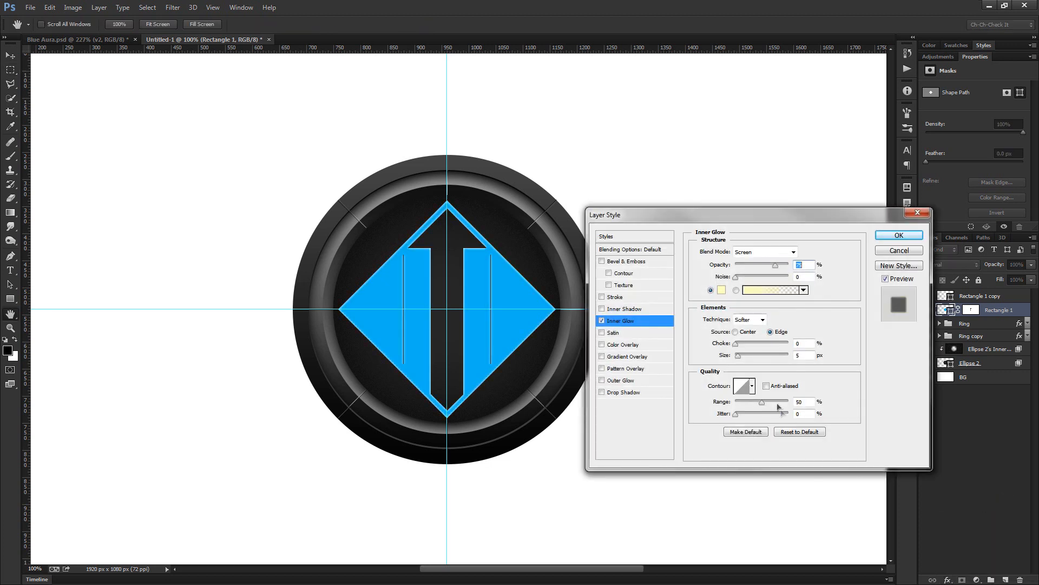
left_click(765, 251)
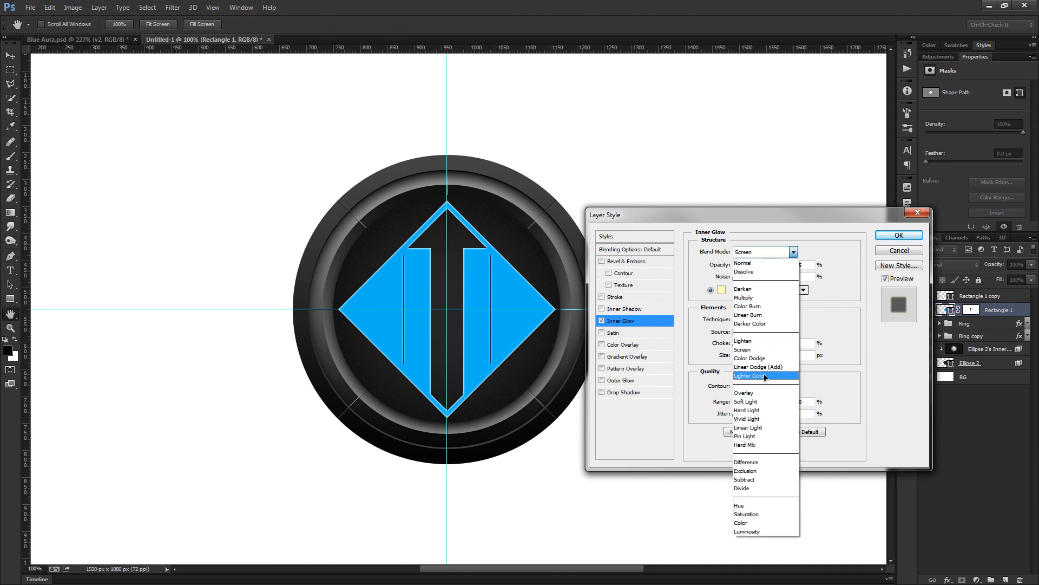
left_click(771, 366)
Set the inner glow color to white (ffffff), increase its size slightly, apply the style, and collapse the layer's effects list.
left_click(722, 290)
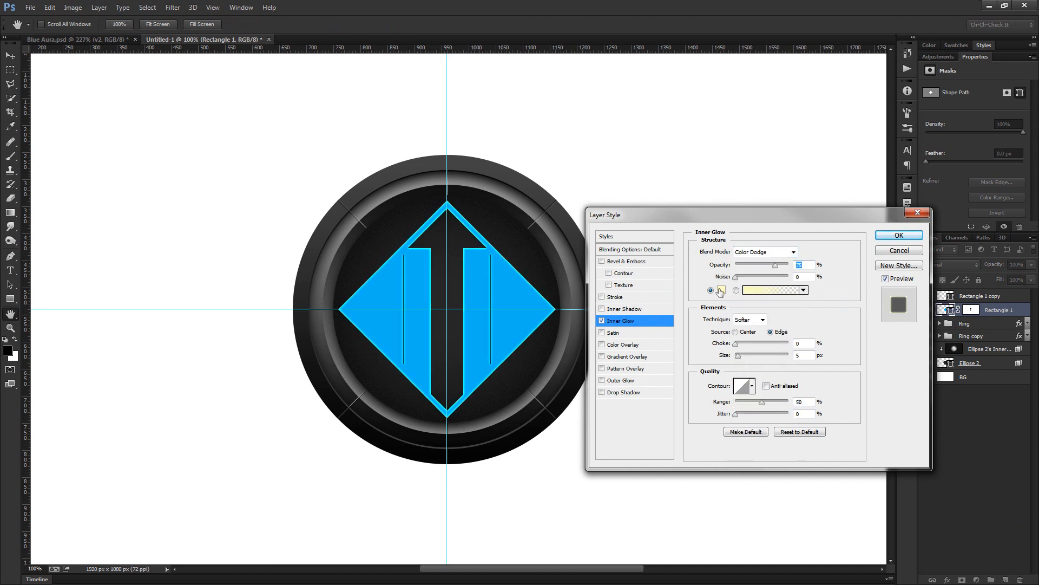
left_click(405, 102)
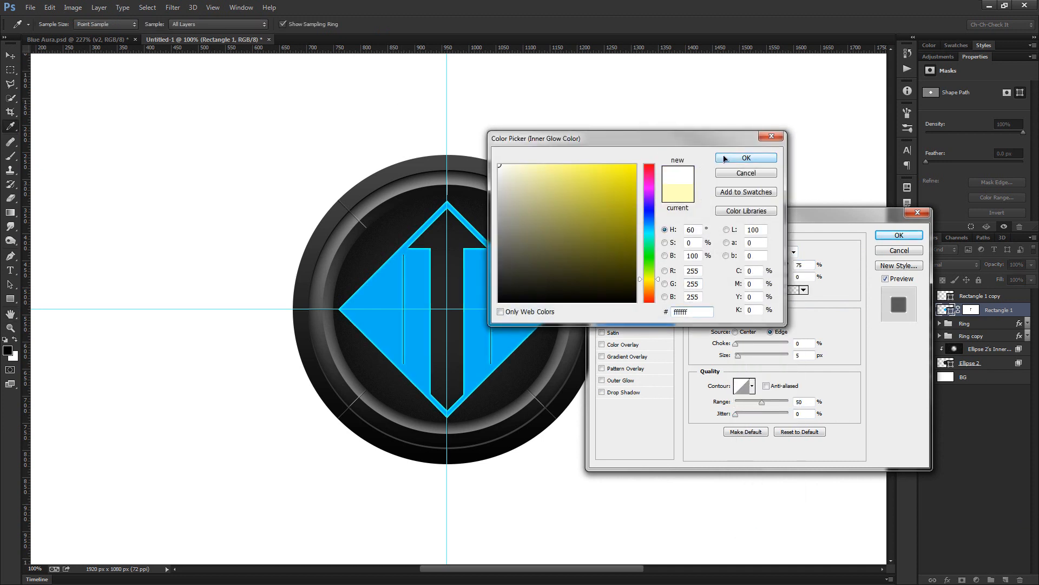
left_click(726, 158)
left_click_drag(738, 355, 740, 356)
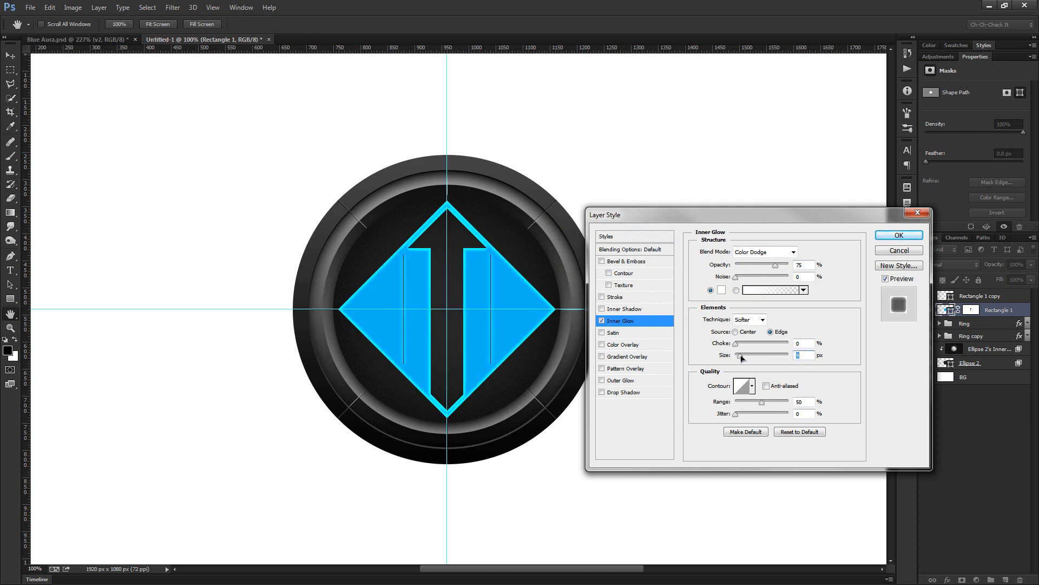
left_click(898, 235)
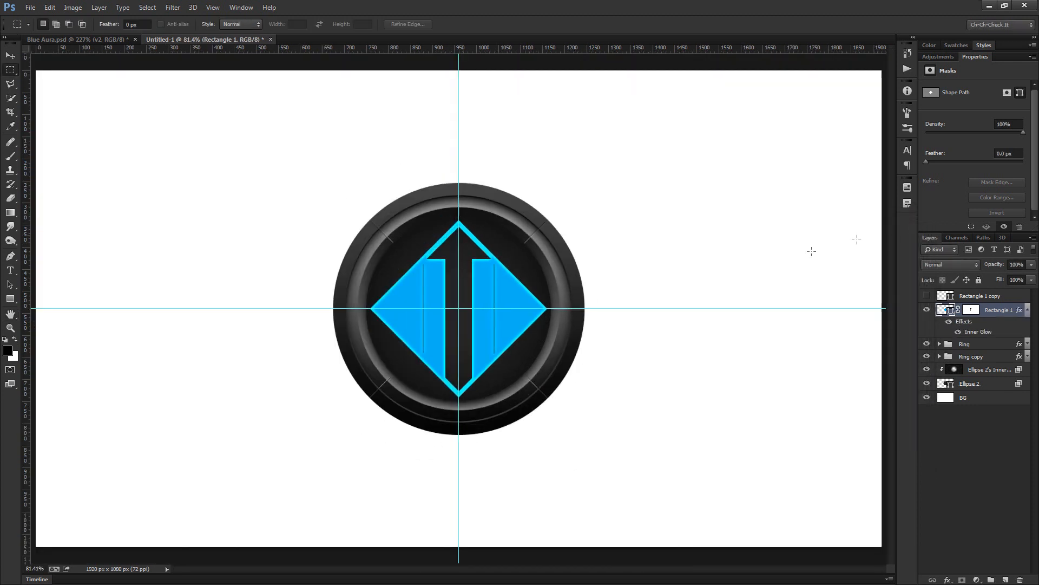
left_click(1027, 309)
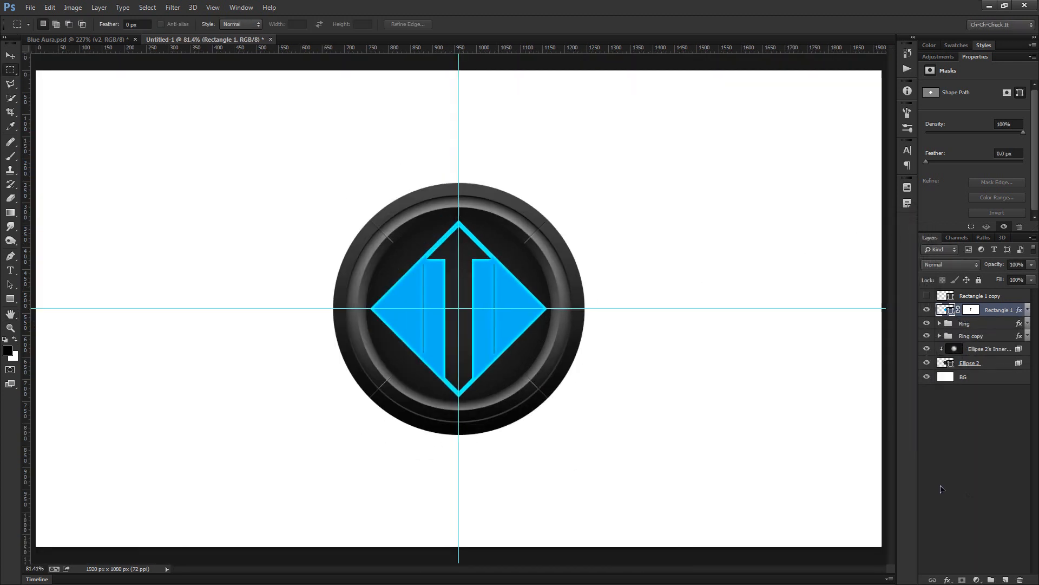
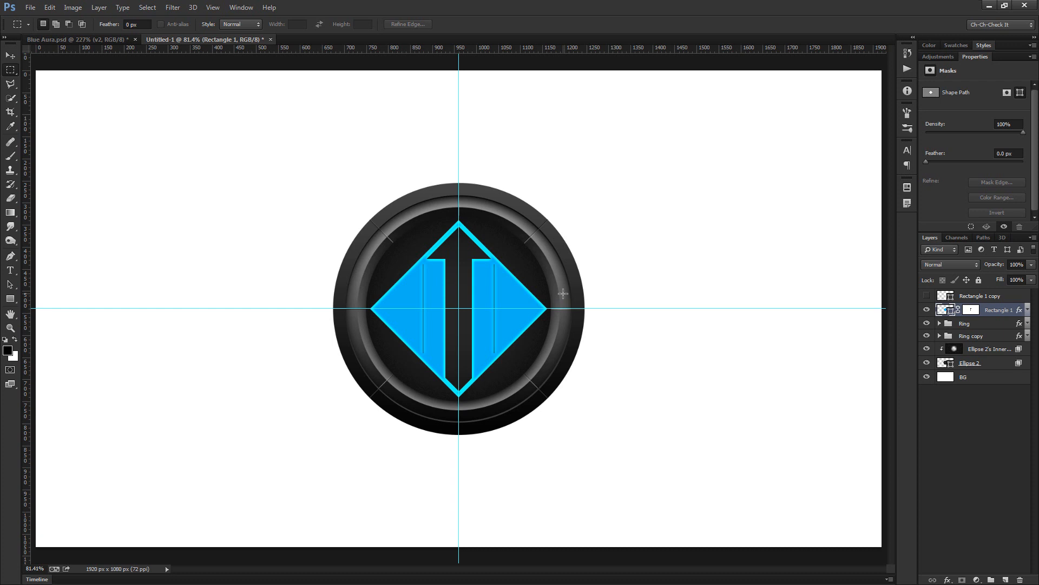
Hide the guides and delete the hidden Rectangle 1 copy layer.
key("ctrl+semicolon")
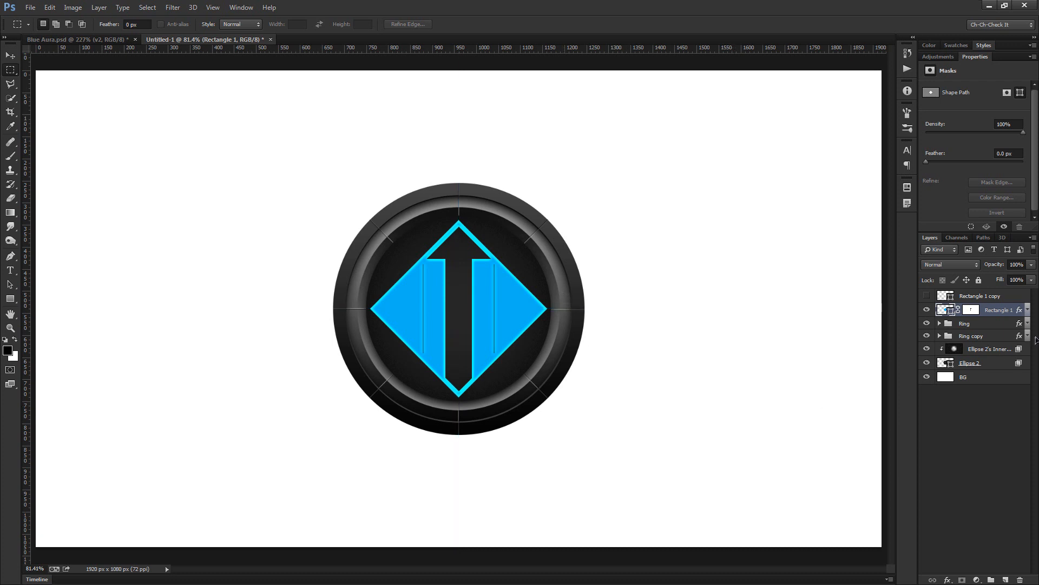
left_click_drag(984, 300, 1021, 581)
Rename the blue diamond's layer as Logo and hide it.
double_click(997, 296)
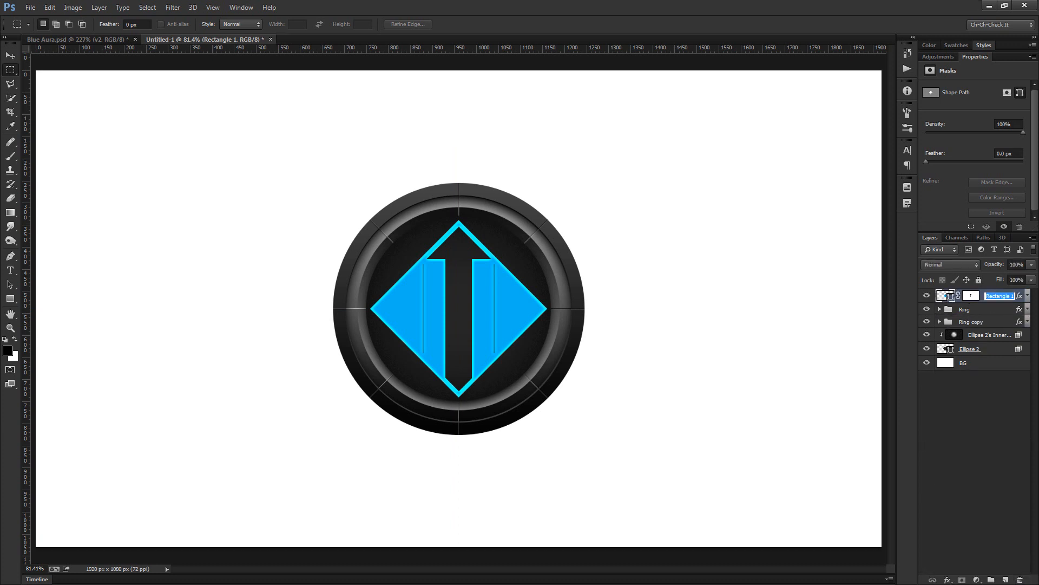
type("Logo")
key("Return")
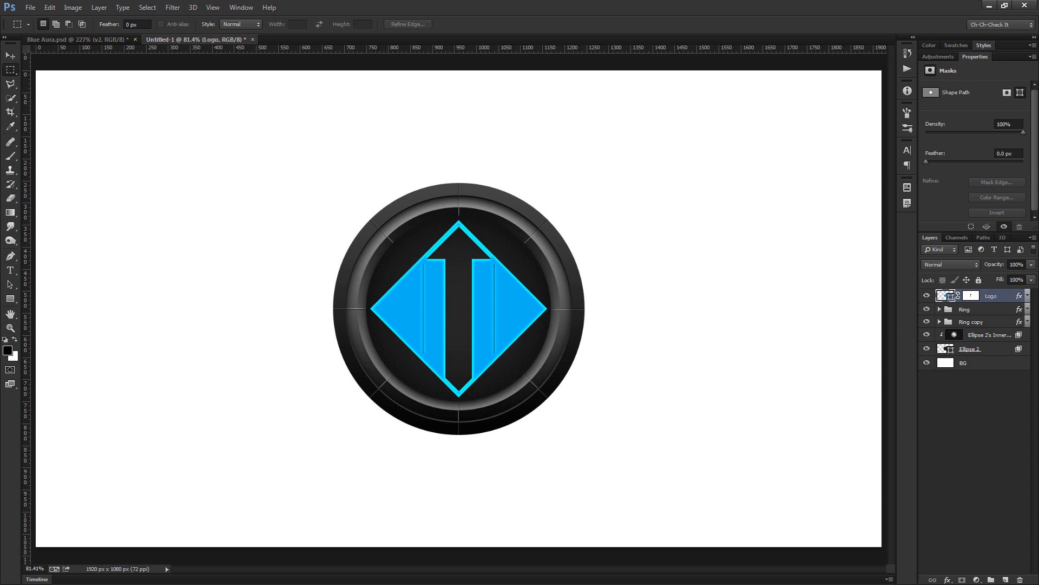
left_click(926, 295)
left_click(926, 296)
left_click(927, 296)
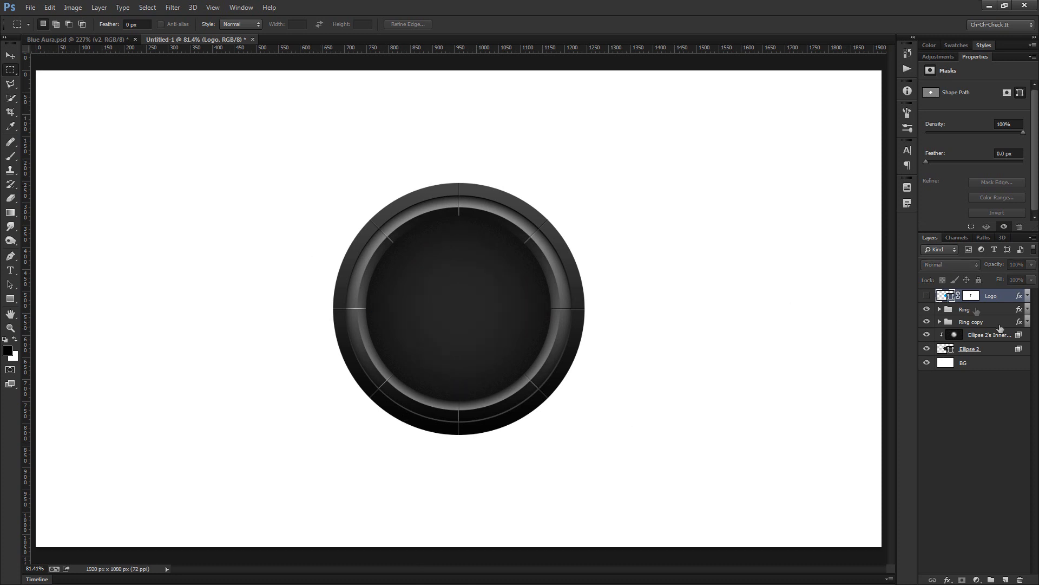
Create a new layer directly below the Logo layer and name it Blue Fill.
left_click(1005, 580)
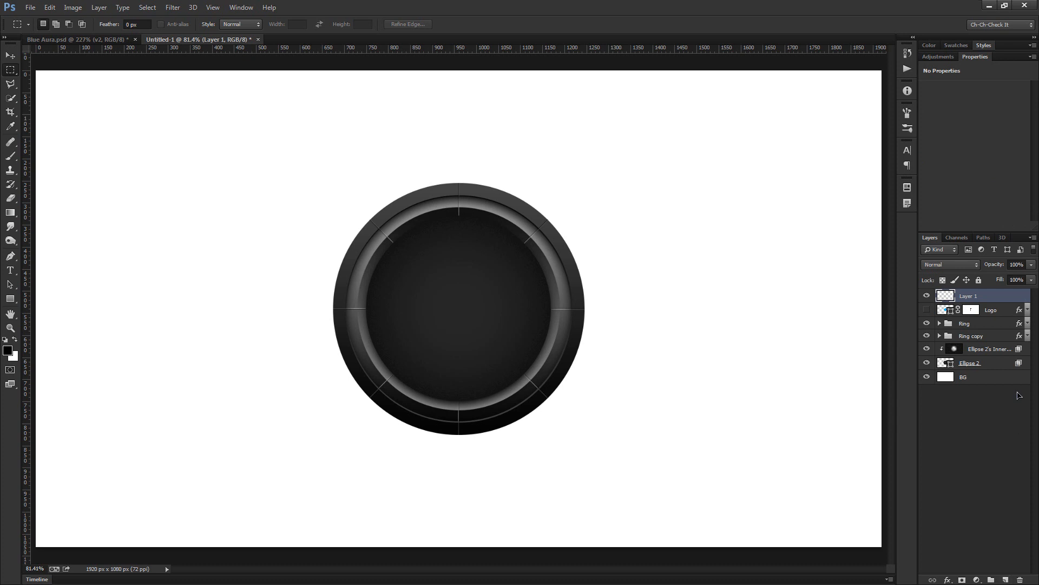
left_click_drag(995, 315, 996, 291)
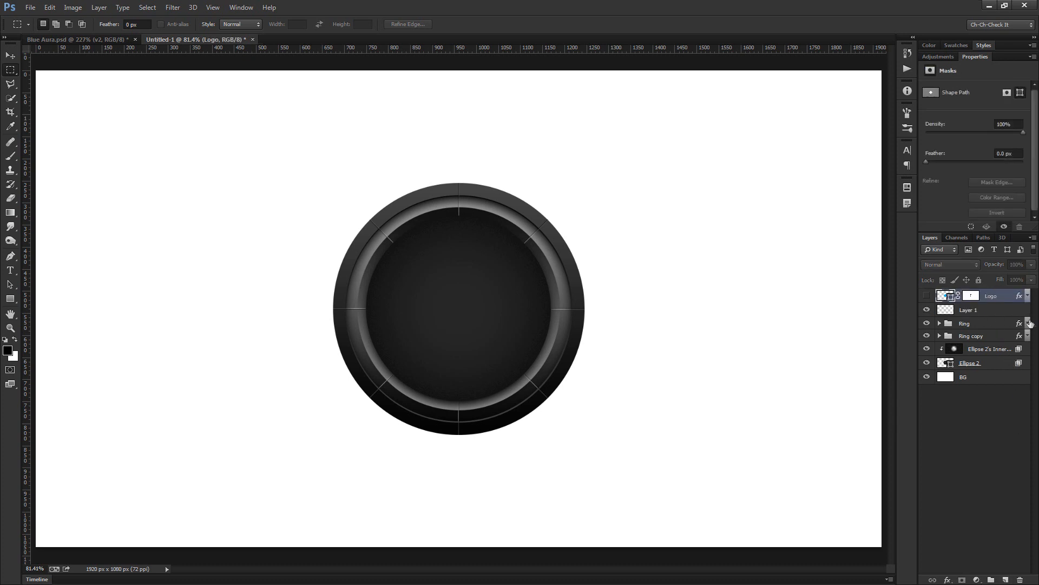
double_click(975, 311)
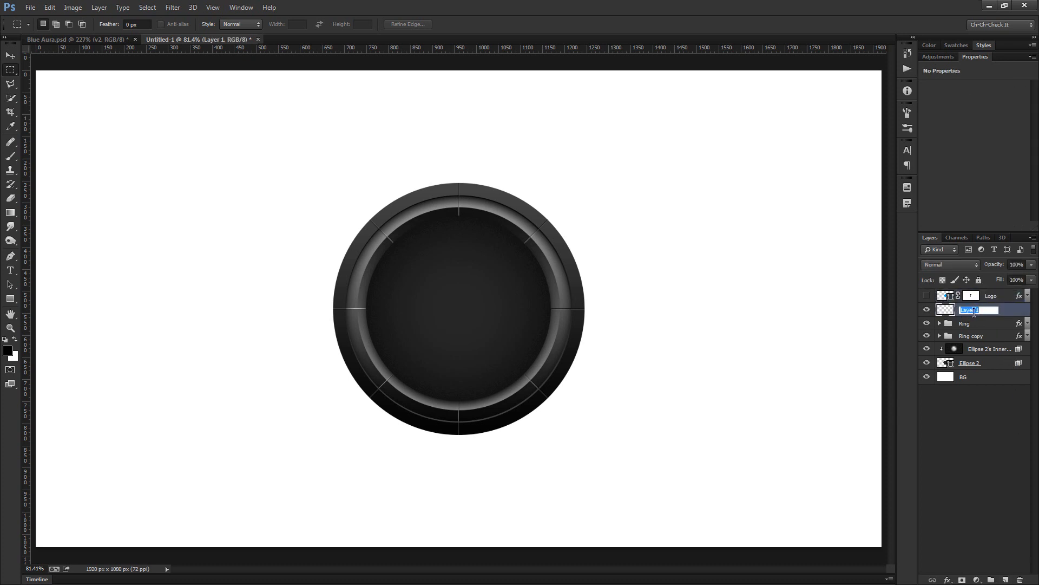
type("Blue Fill")
key("Return")
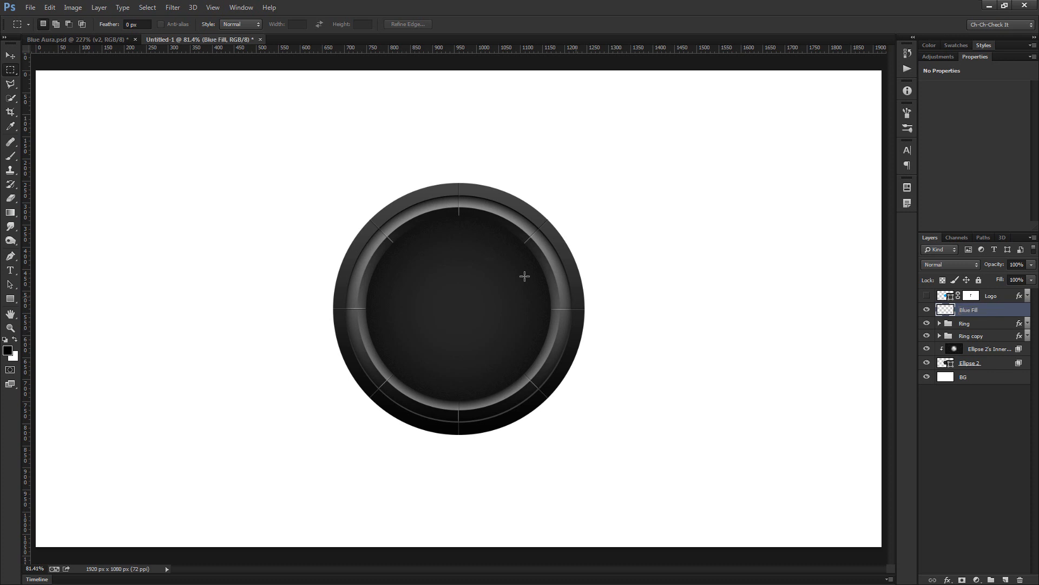
Activate the Brush tool and choose a blue hue of 205° for the foreground color.
key("b")
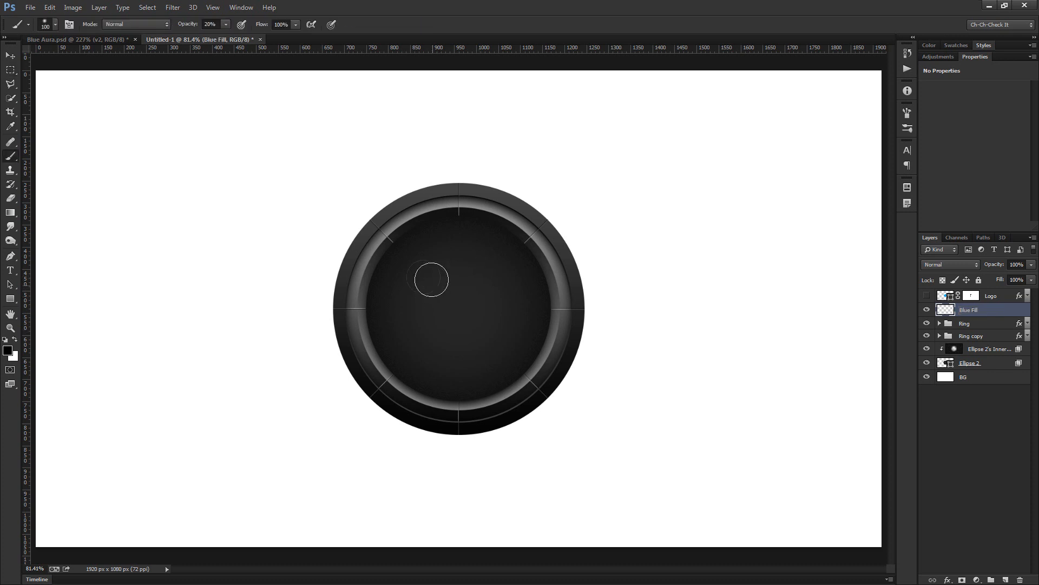
left_click(9, 352)
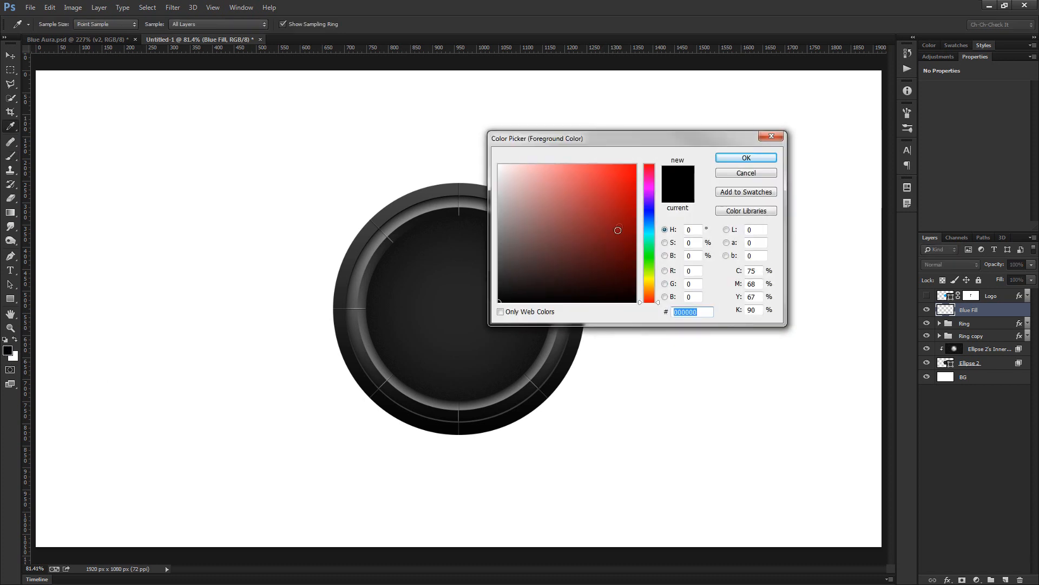
left_click(653, 227)
left_click_drag(654, 228, 654, 225)
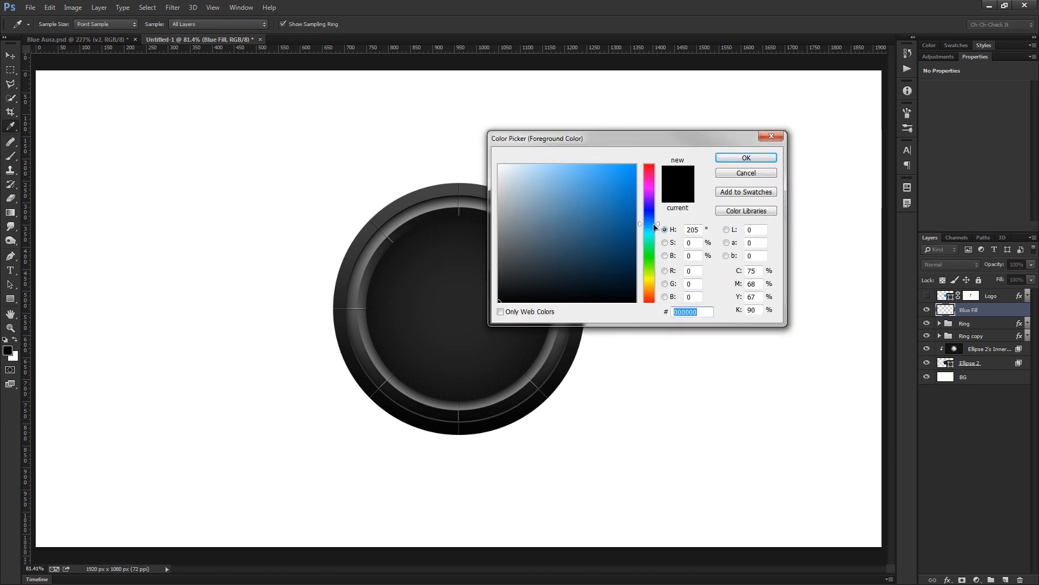
Set the foreground colour to bright blue, hex 0a93f2.
left_click(630, 170)
left_click(630, 171)
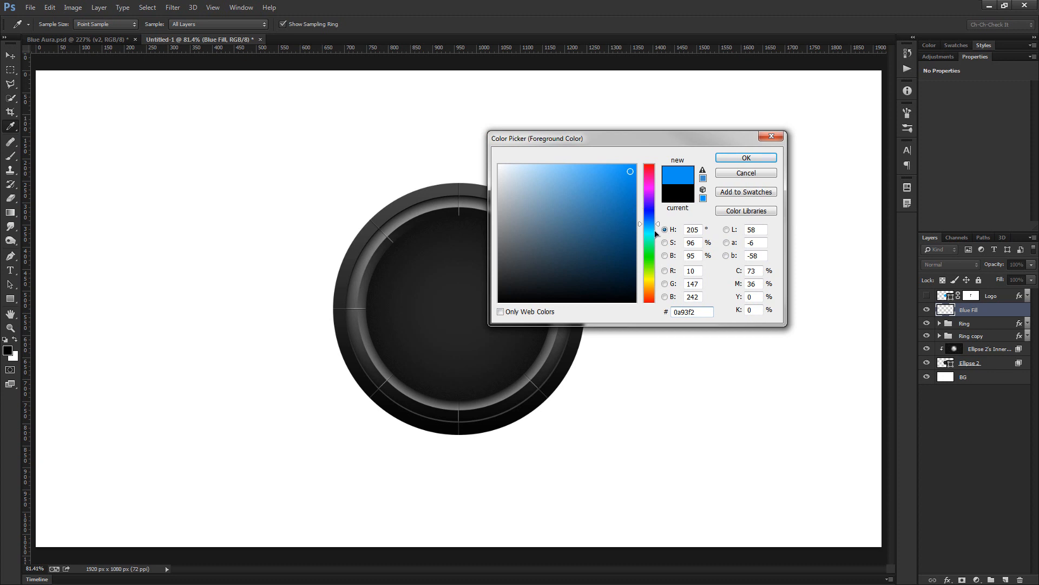
left_click(746, 157)
Paint the dial's dark centre blue on the Blue Fill layer with a soft brush, using 100% opacity and enlarging it to 175.
key("b")
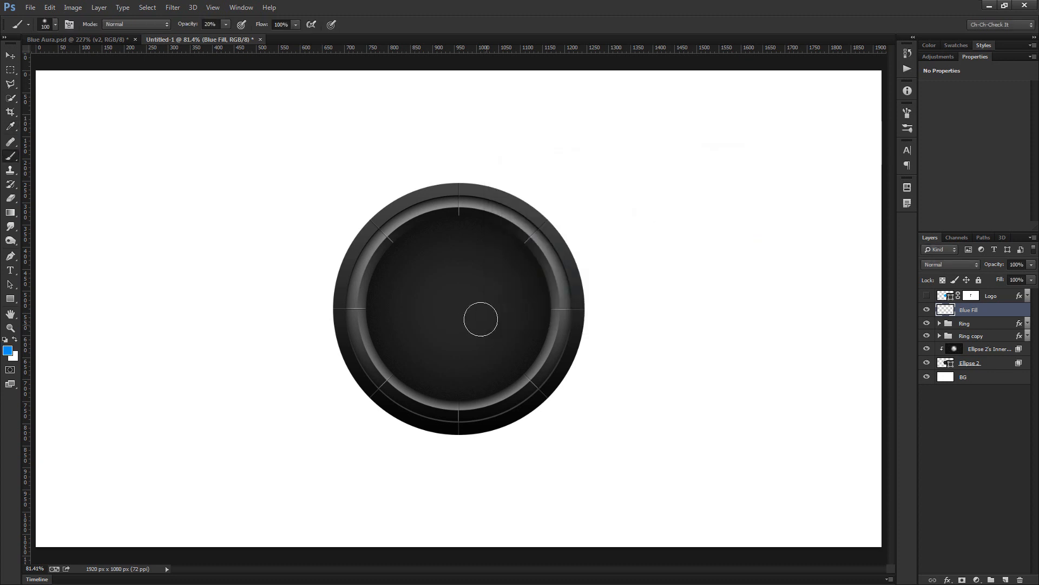
scroll(481, 310, "up", 5)
key("bracketright")
key("bracketright")
mouse_move(464, 306)
left_mouse_down()
mouse_move(464, 269)
mouse_move(491, 306)
left_mouse_up()
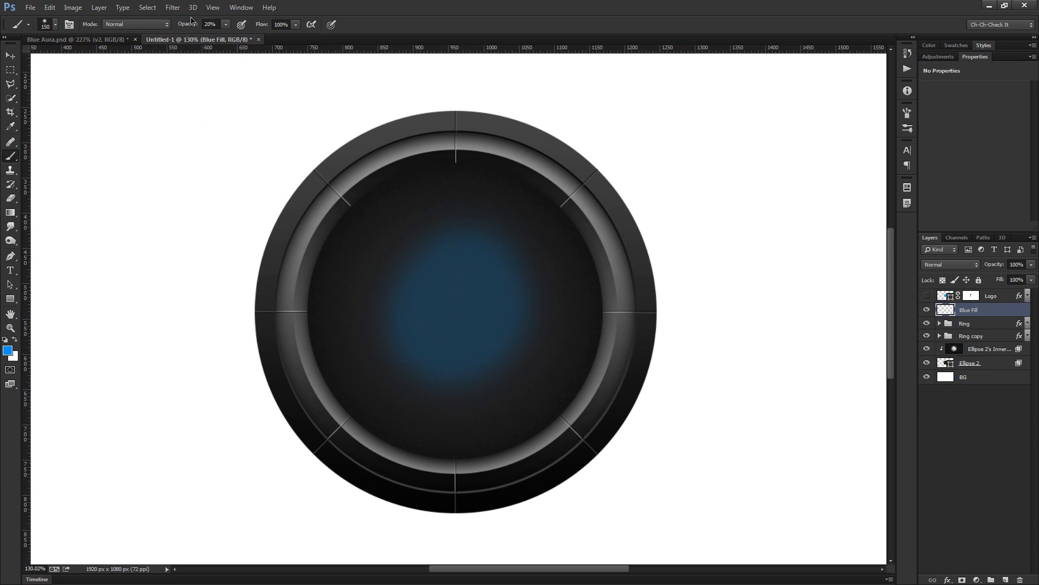
mouse_move(186, 25)
left_mouse_down()
mouse_move(318, 42)
mouse_move(365, 24)
left_mouse_up()
mouse_move(476, 299)
left_mouse_down()
mouse_move(464, 343)
mouse_move(481, 298)
mouse_move(465, 260)
mouse_move(428, 260)
mouse_move(449, 221)
mouse_move(496, 260)
mouse_move(542, 249)
mouse_move(501, 369)
mouse_move(444, 412)
mouse_move(536, 398)
mouse_move(408, 403)
mouse_move(405, 335)
mouse_move(385, 303)
mouse_move(401, 274)
mouse_move(352, 285)
mouse_move(386, 207)
mouse_move(568, 286)
mouse_move(542, 296)
mouse_move(490, 346)
mouse_move(512, 268)
mouse_move(390, 325)
mouse_move(482, 366)
mouse_move(489, 341)
mouse_move(453, 255)
mouse_move(433, 295)
mouse_move(503, 254)
left_mouse_up()
key("bracketright")
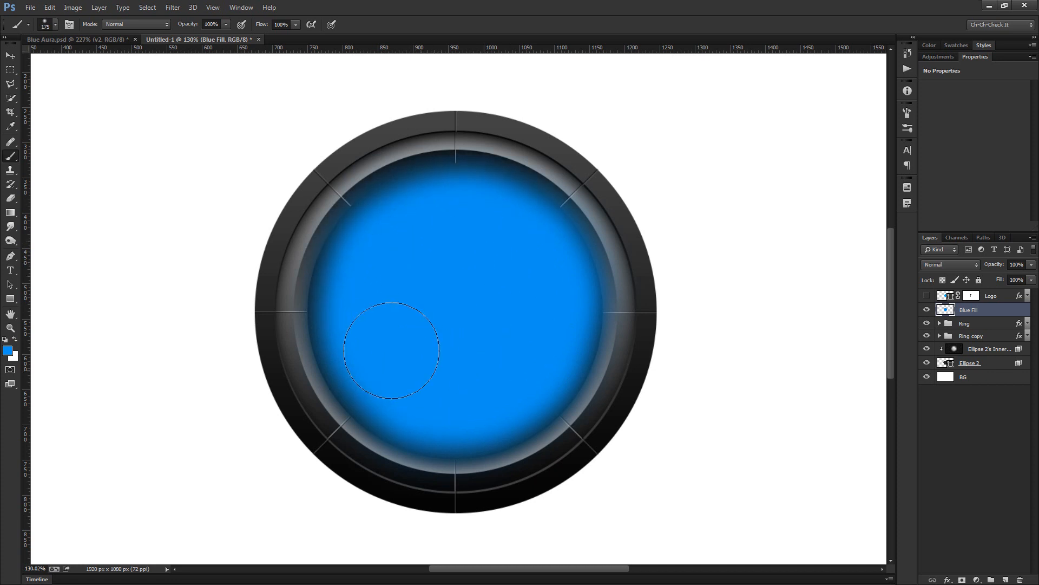
Set the Blue Fill layer's blend mode to Soft Light.
left_click(953, 265)
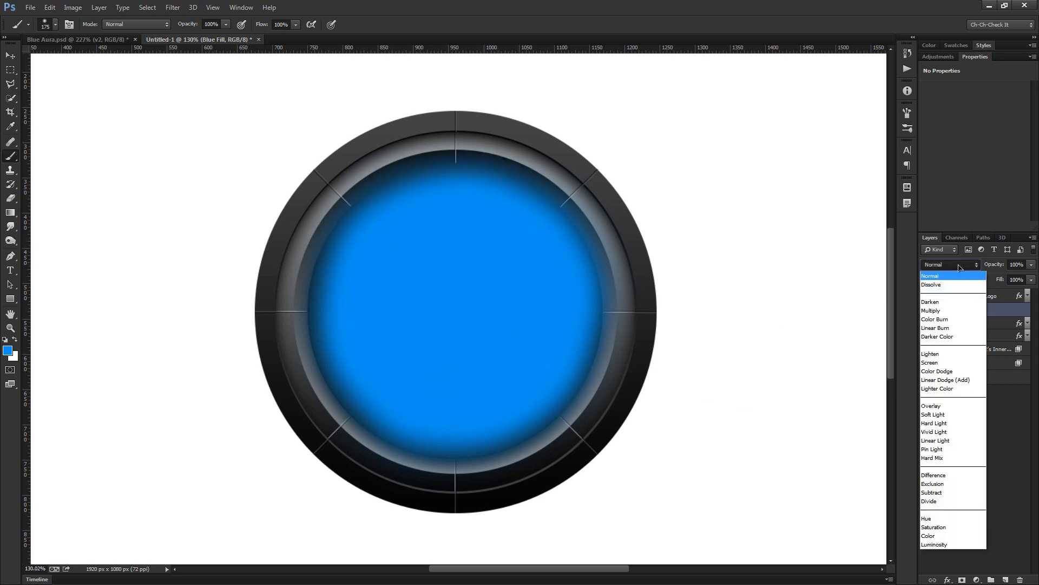
left_click(965, 414)
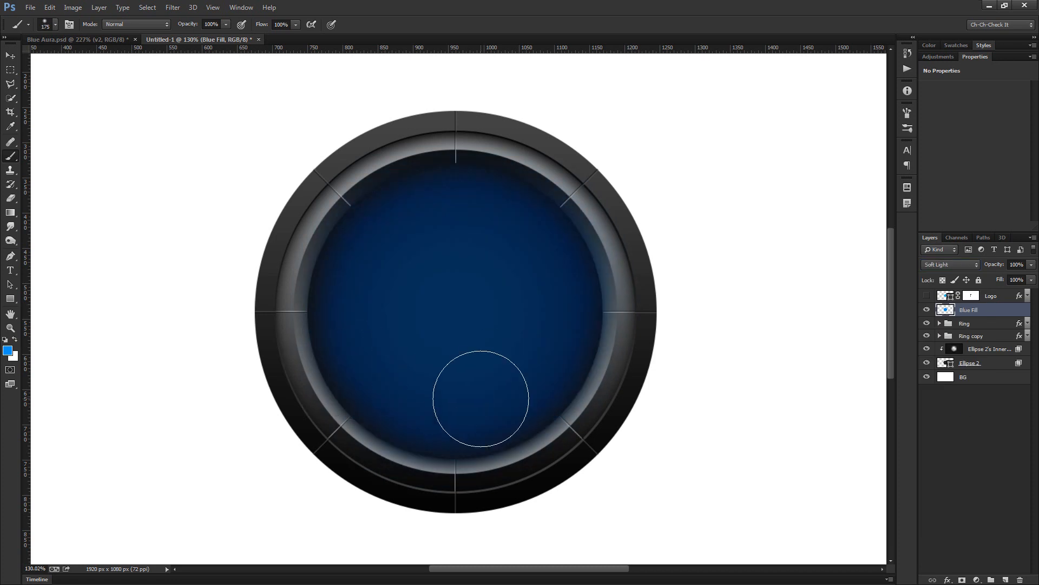
scroll(481, 397, "down", 1)
scroll(481, 396, "down", 3)
scroll(475, 371, "up", 4)
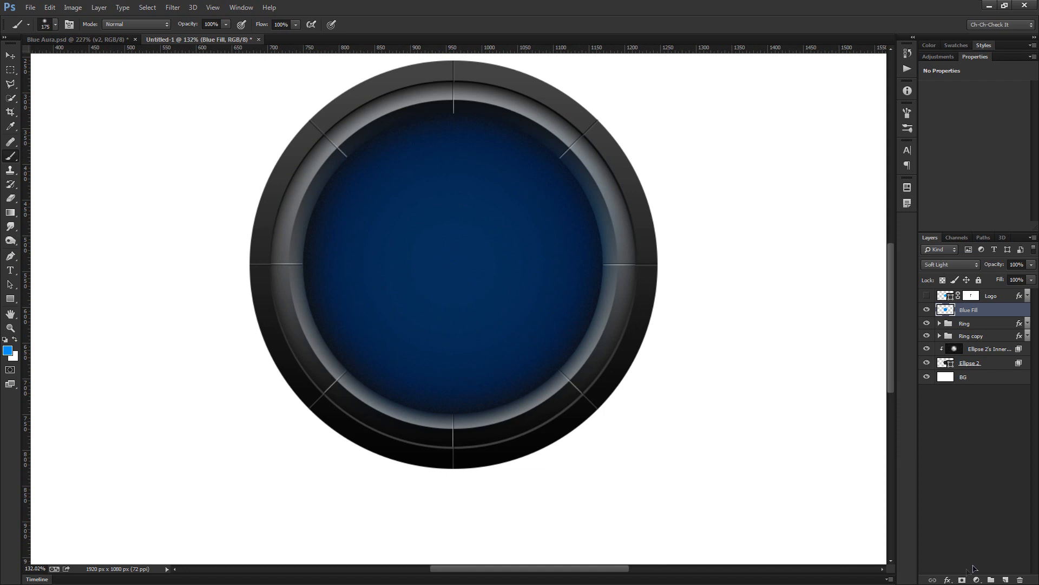
Add a layer mask to Blue Fill and mask out the dial's centre with a soft black brush of size 250.
left_click(962, 580)
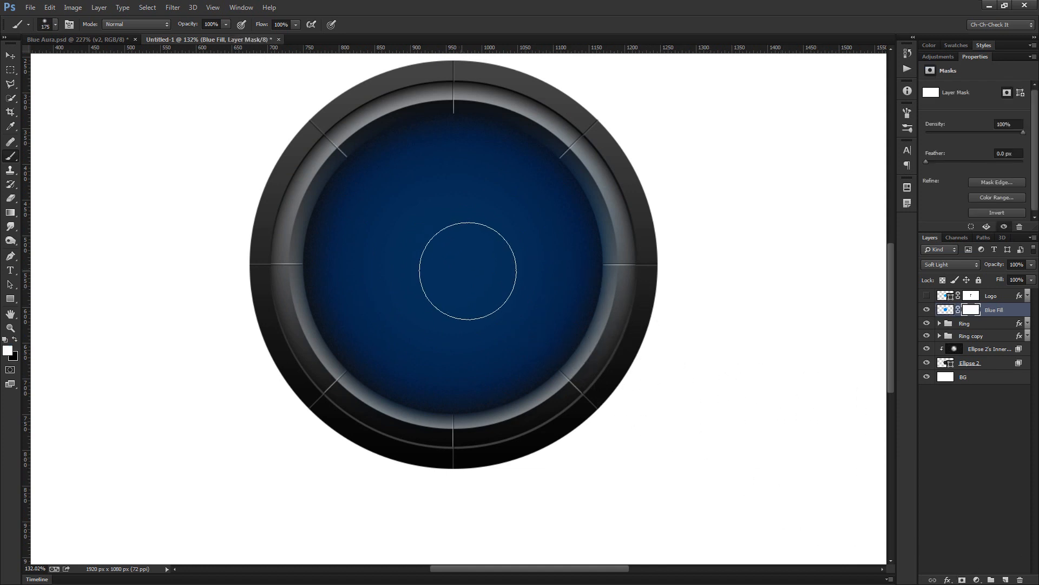
key("x")
key("bracketright")
key("bracketright")
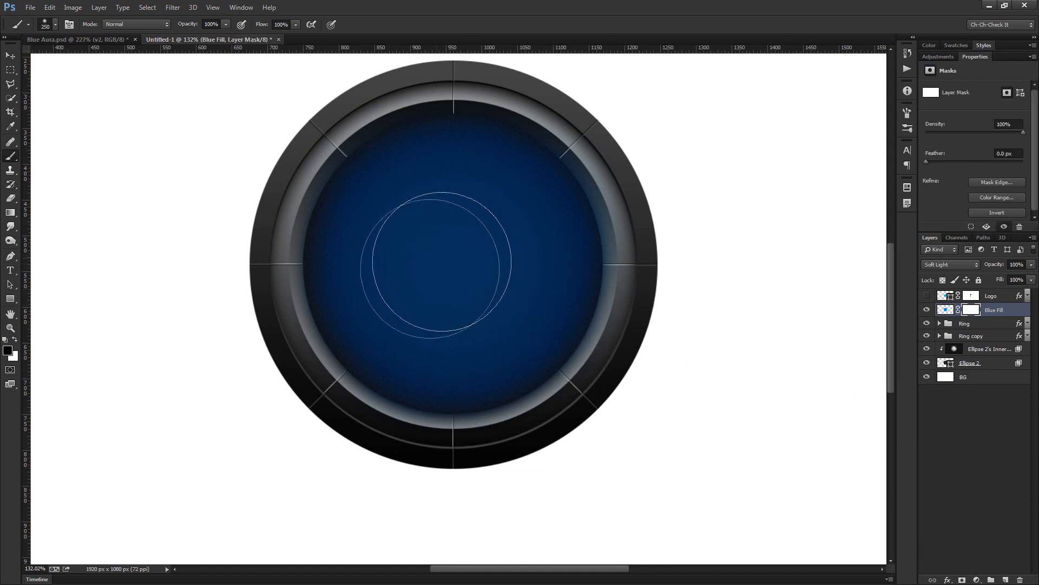
left_click(458, 263)
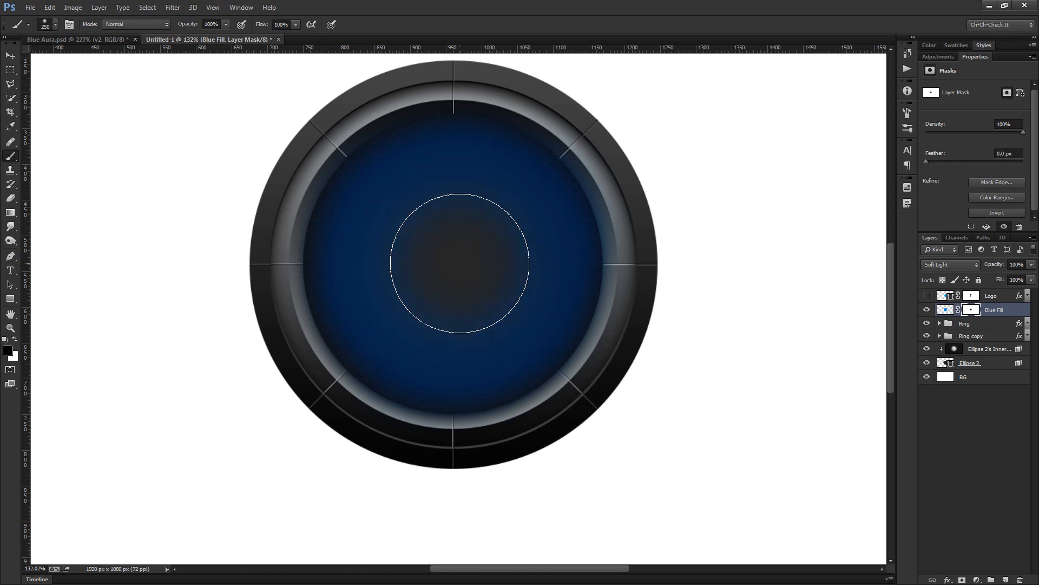
key("ctrl+0")
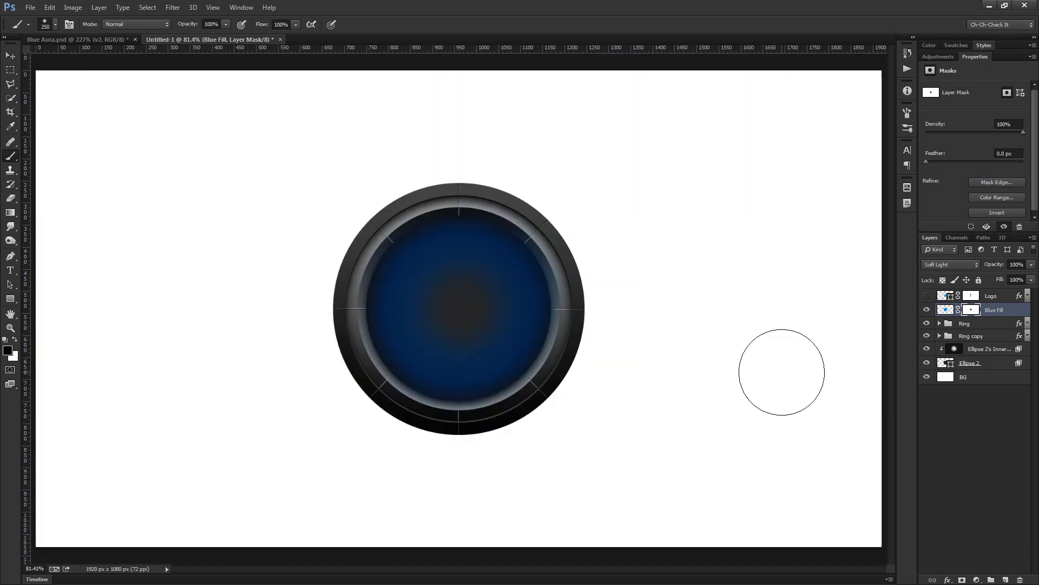
Show the Logo layer and make the Blue Fill layer's image active instead of its mask.
left_click(927, 295)
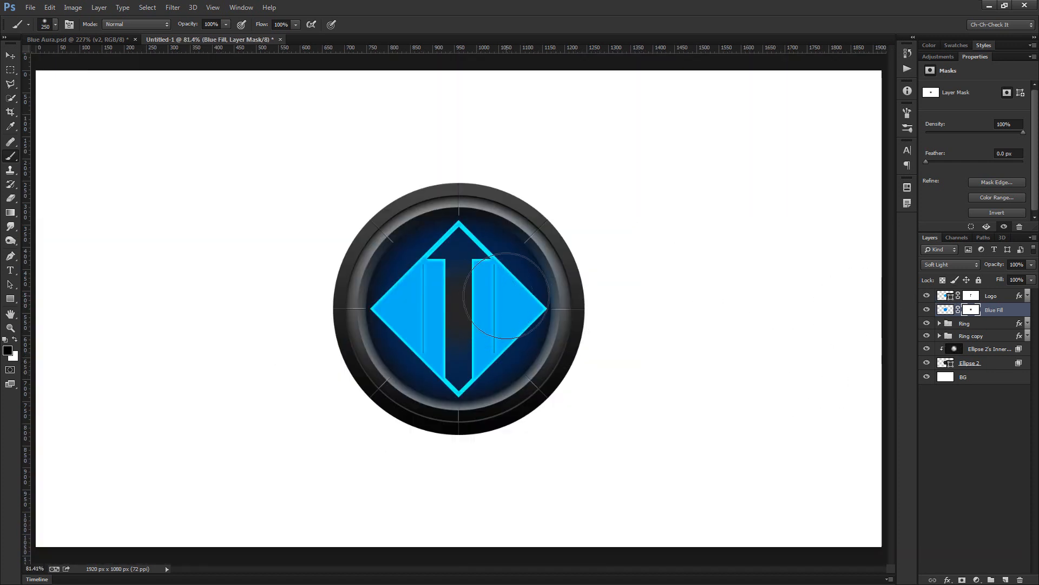
scroll(452, 305, "up", 5)
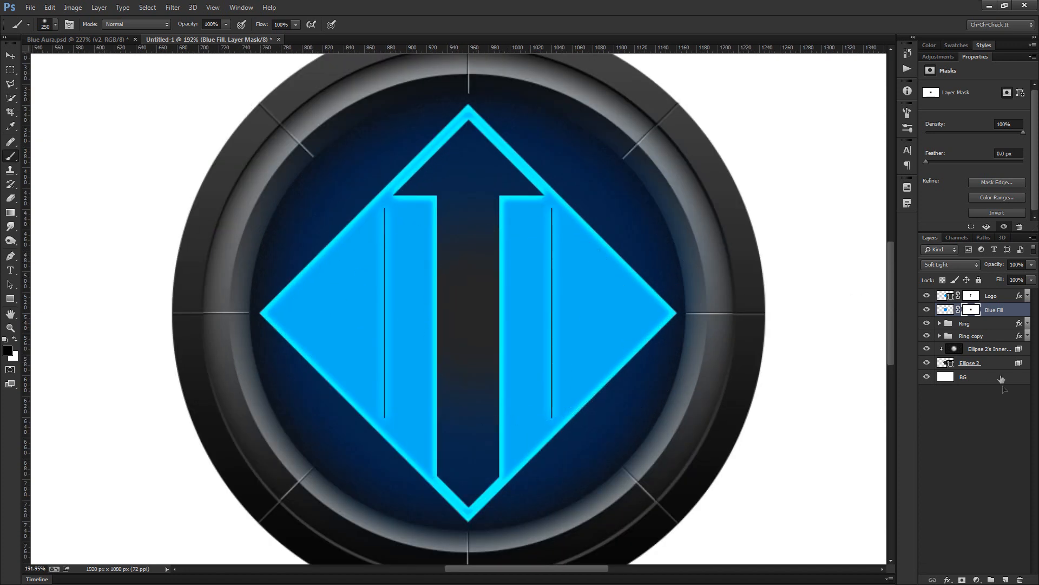
left_click(946, 309)
key("ctrl+0")
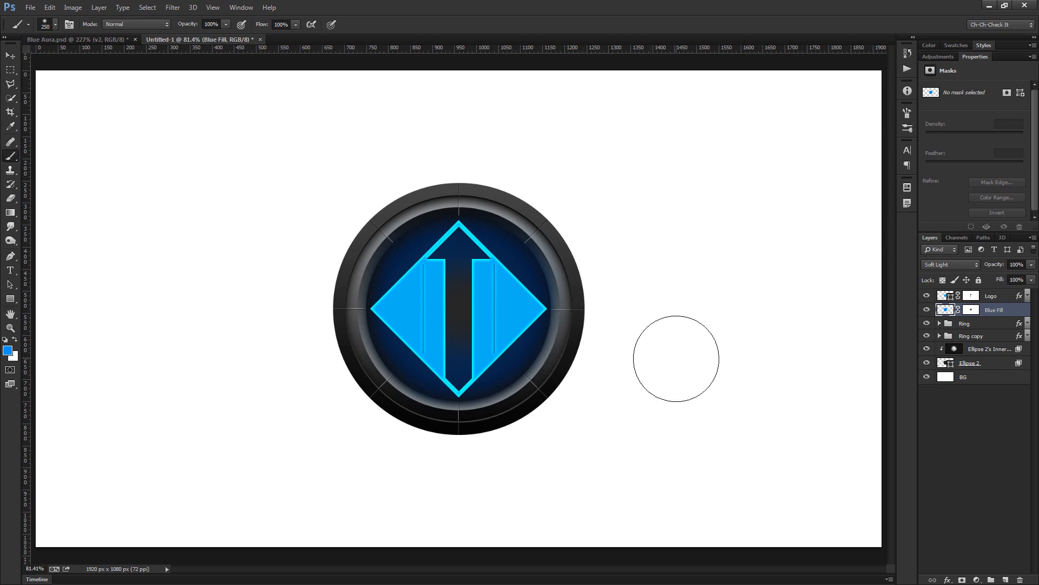
Invert the white BG layer to black, hide the rulers and fit the canvas to the window.
left_click(986, 385)
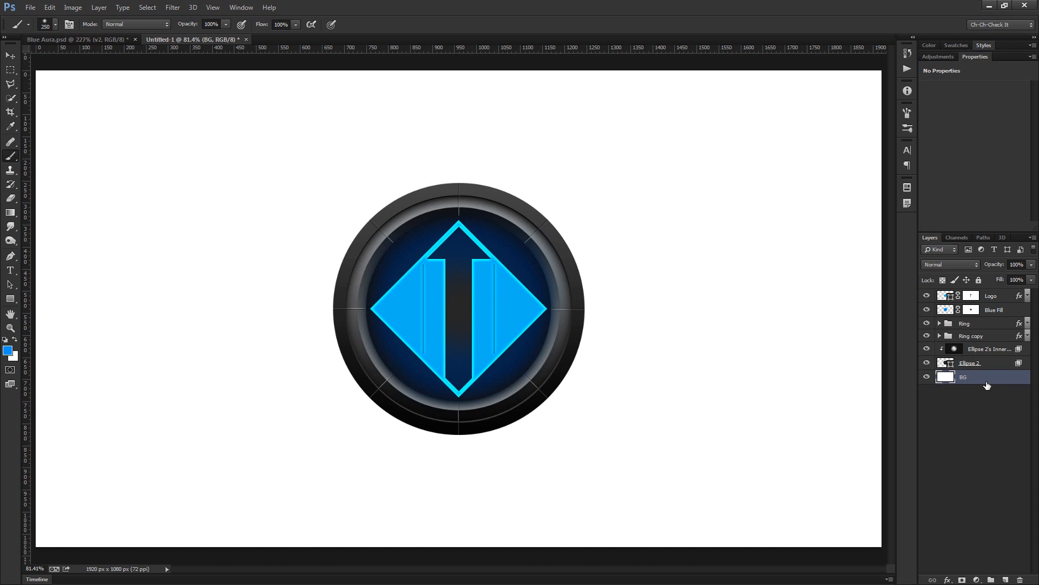
key("ctrl+i")
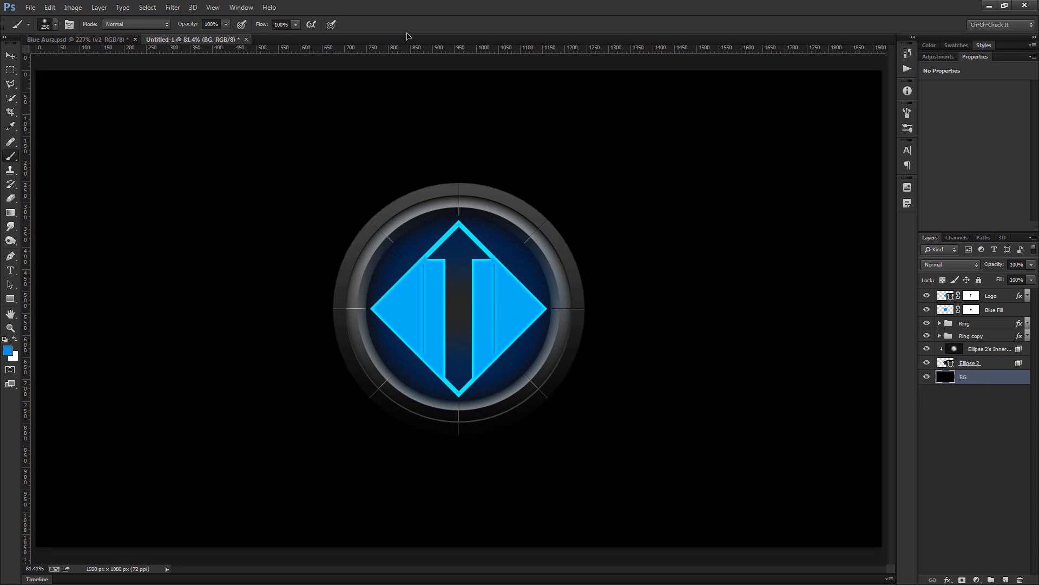
key("ctrl+r")
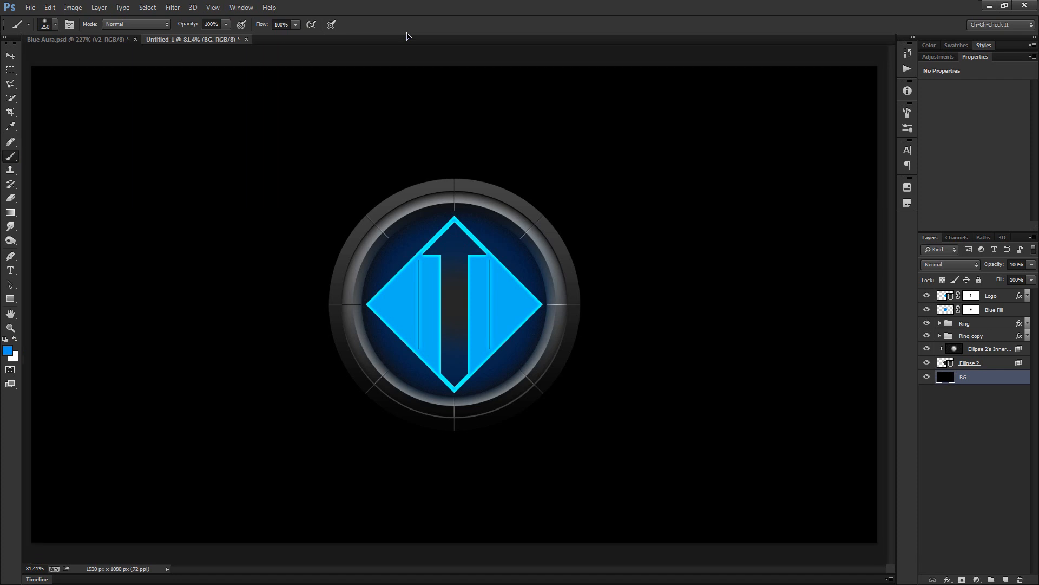
key("ctrl+0")
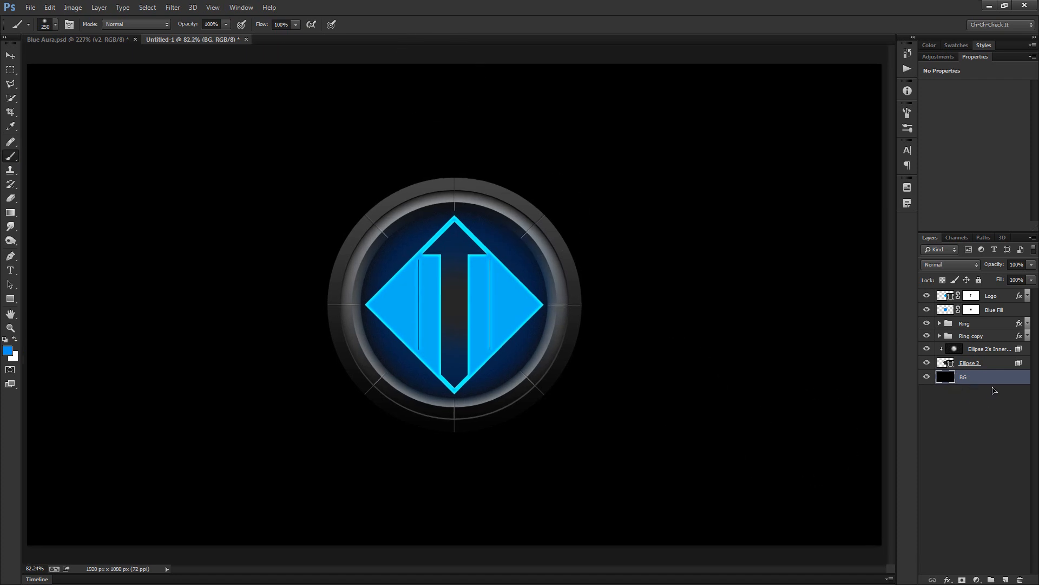
Add a Gradient Overlay to the BG layer with 10% opacity and the gradient reversed.
left_click(948, 580)
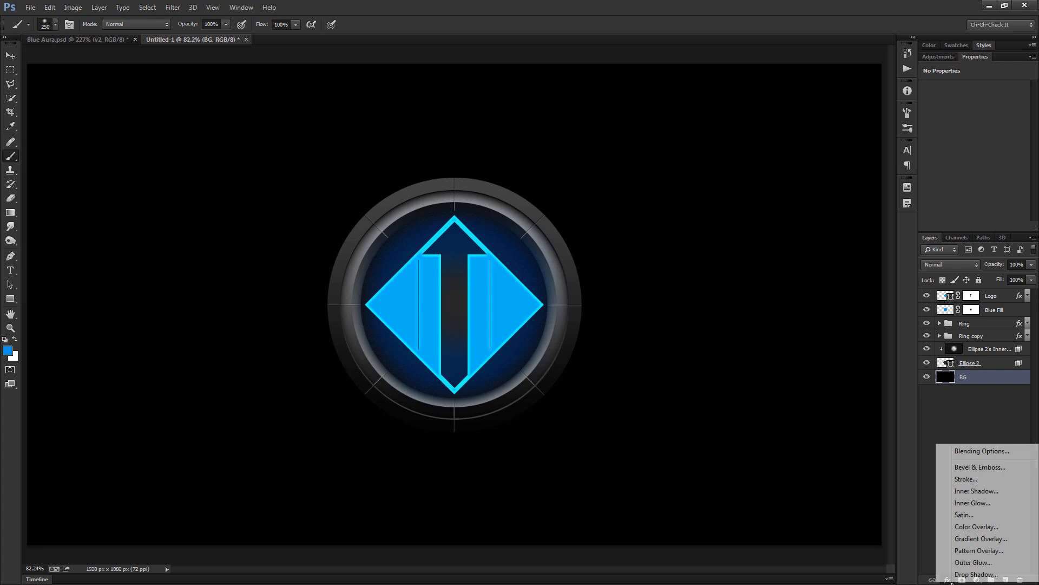
left_click(981, 538)
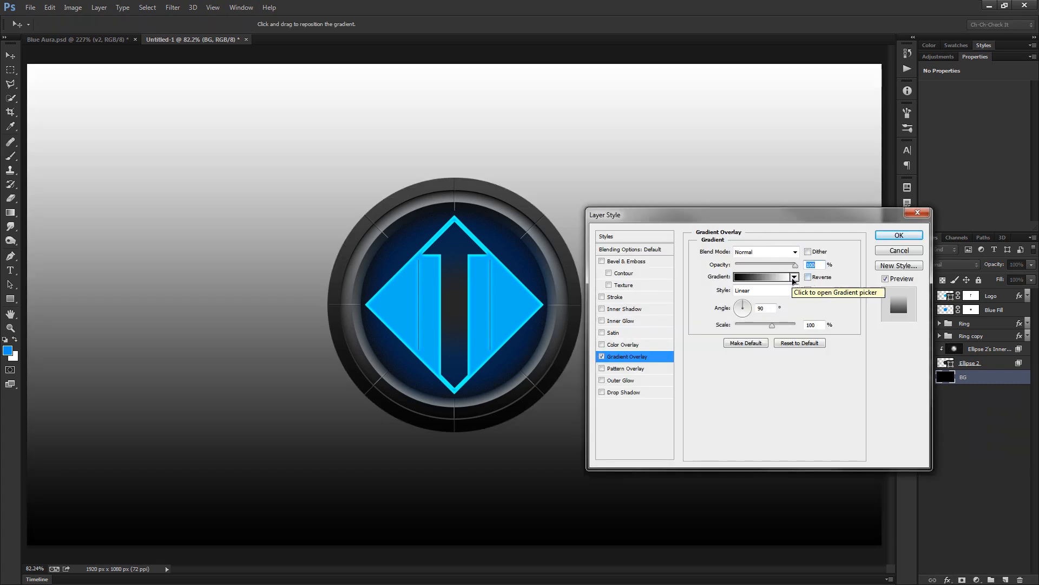
type("10")
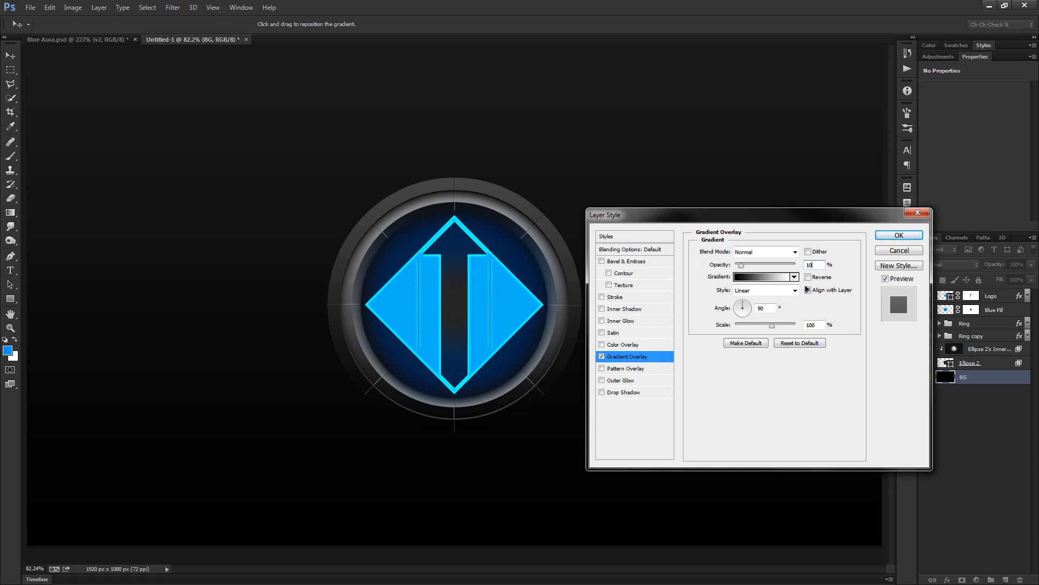
left_click(807, 276)
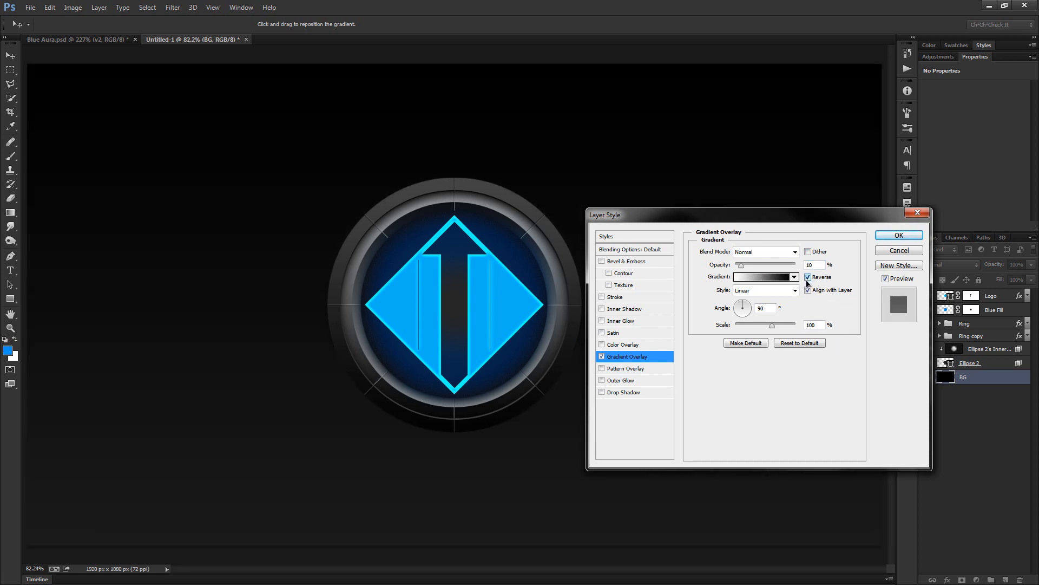
Change the BG layer's gradient overlay to Radial style with a 30° angle and apply it.
left_click(764, 296)
left_click(766, 310)
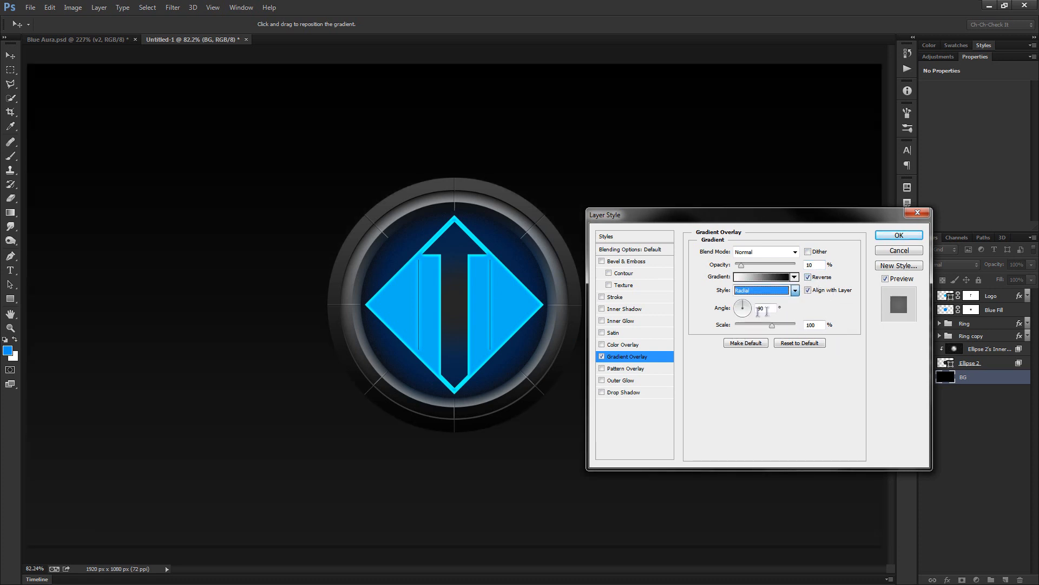
double_click(764, 309)
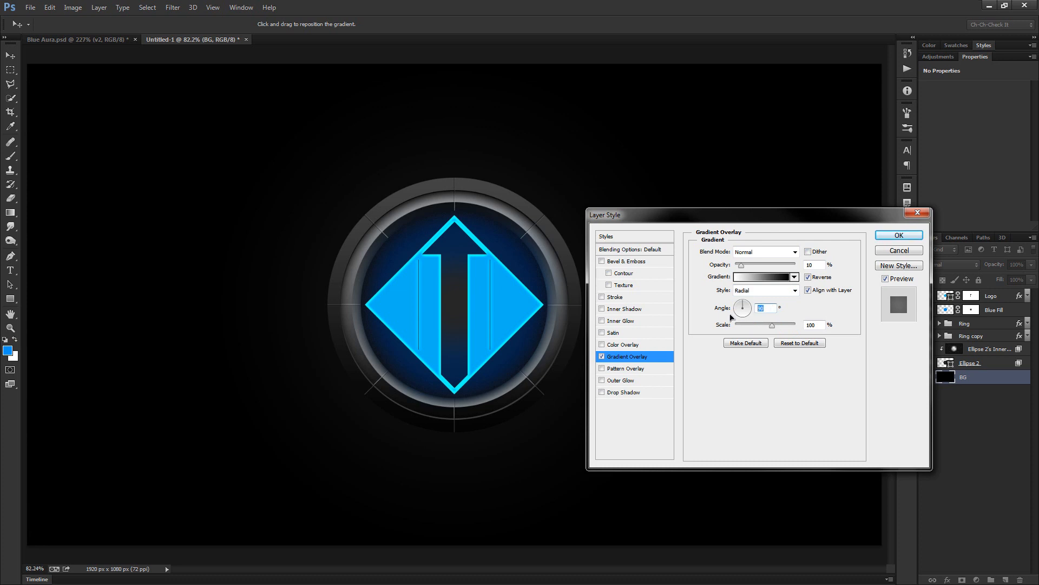
type("30")
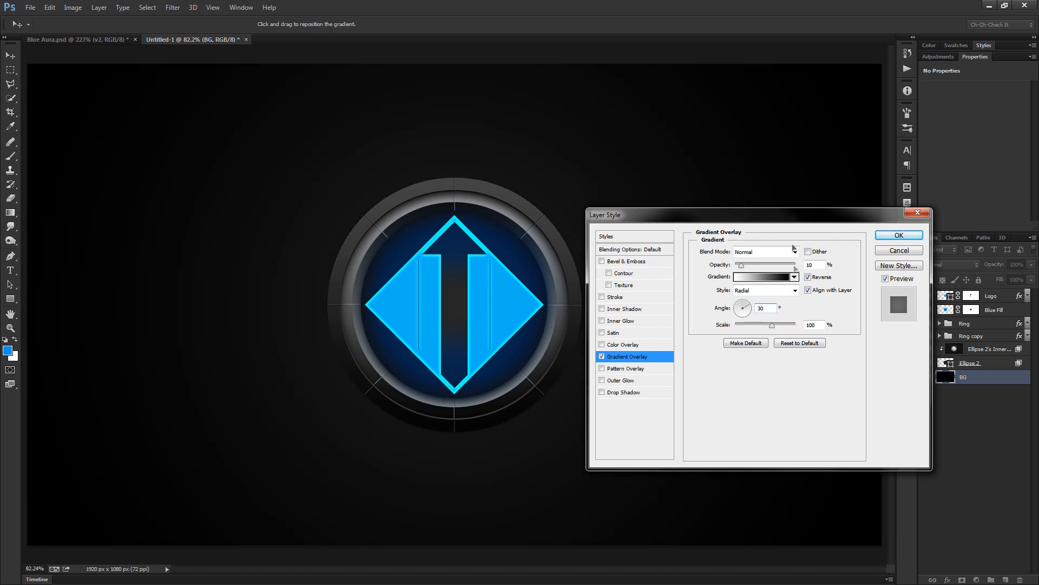
left_click_drag(790, 215, 800, 126)
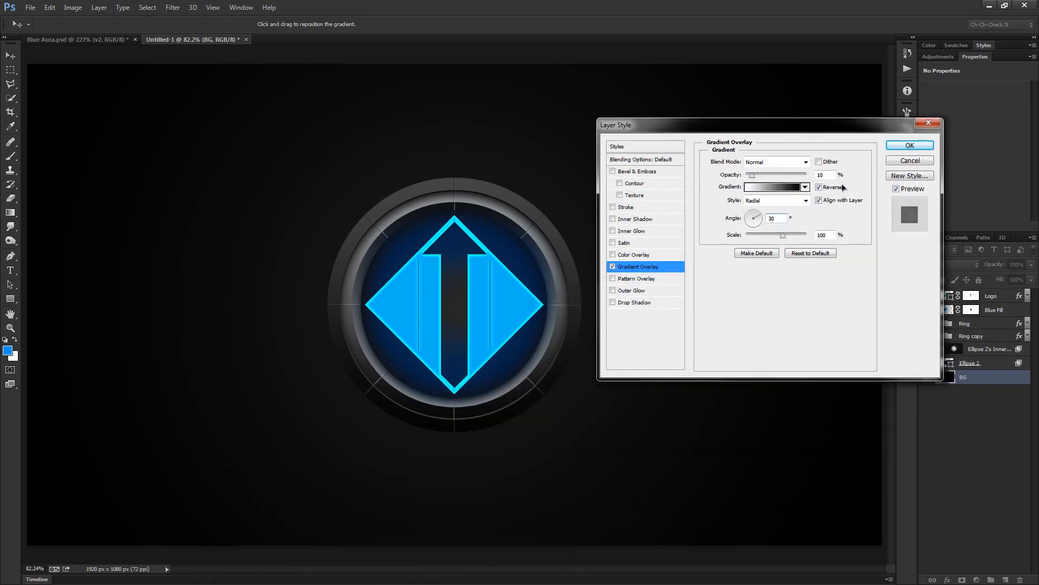
left_click(910, 145)
key("b")
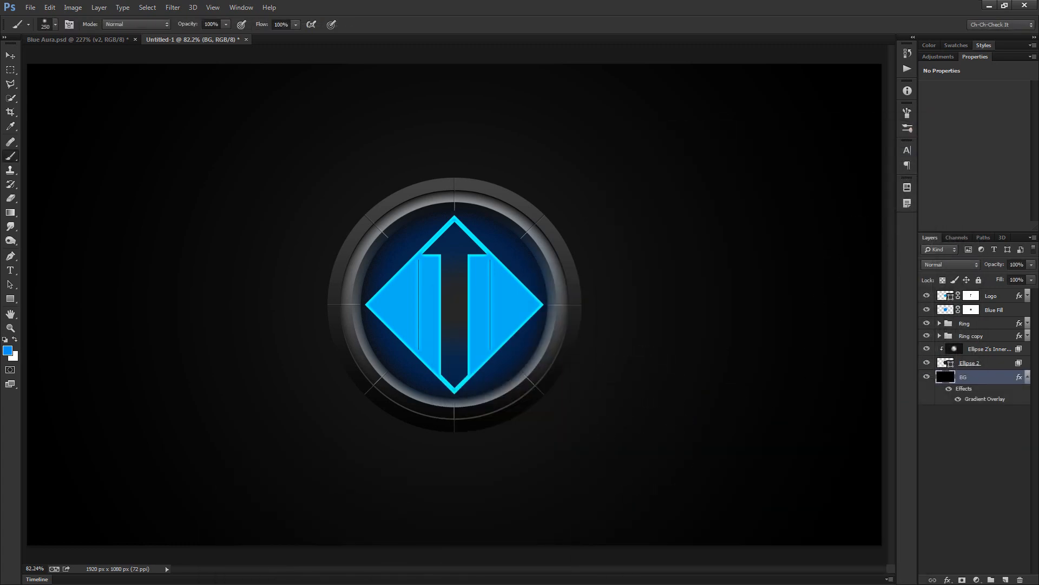
Switch to the browser, copy the diamond plate texture image and paste it into the Photoshop document directly above the BG layer.
key("alt+Tab")
left_click(791, 8)
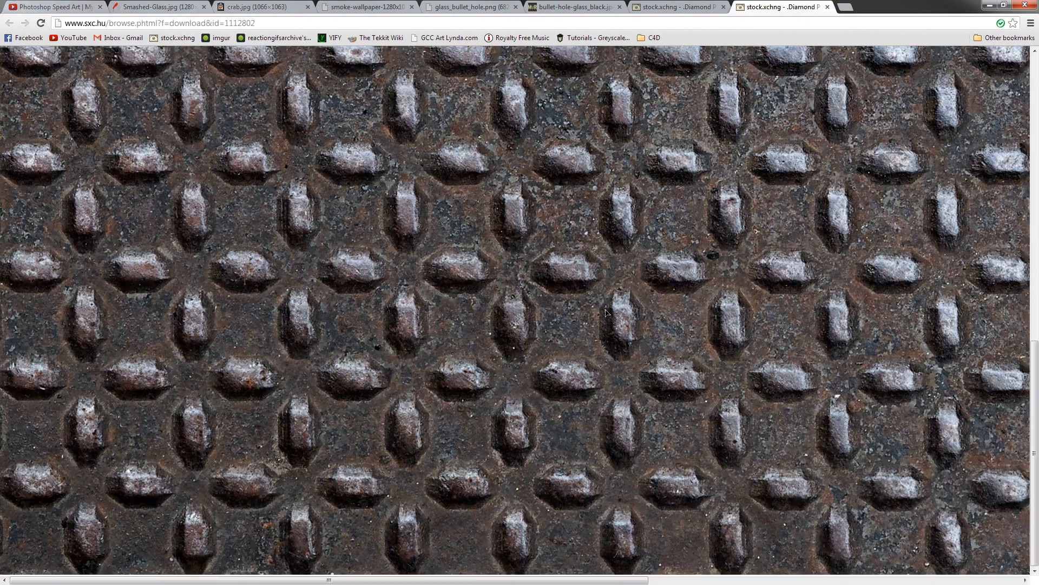
right_click(473, 221)
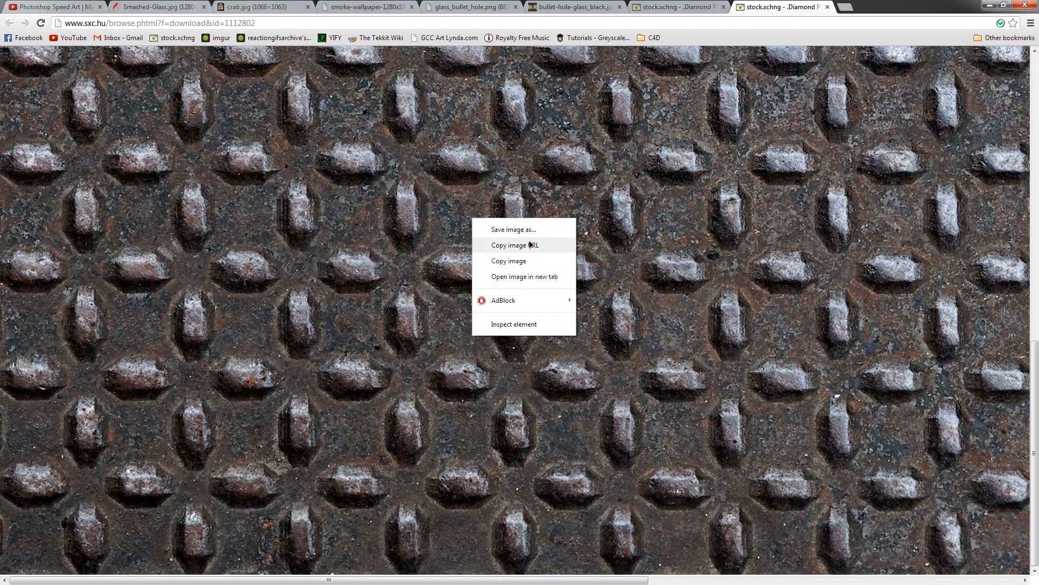
left_click(512, 263)
key("alt+Tab")
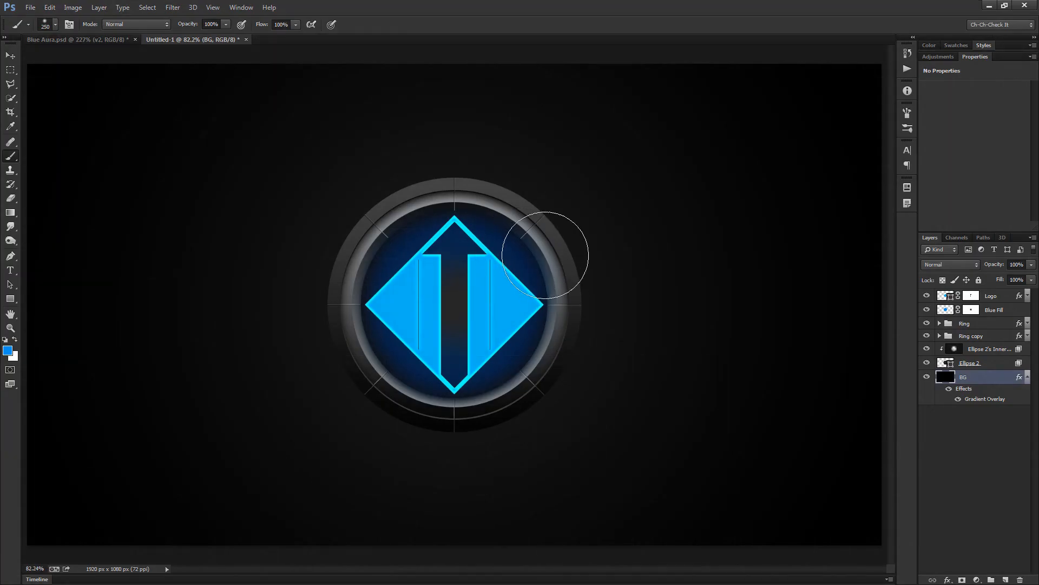
key("ctrl+v")
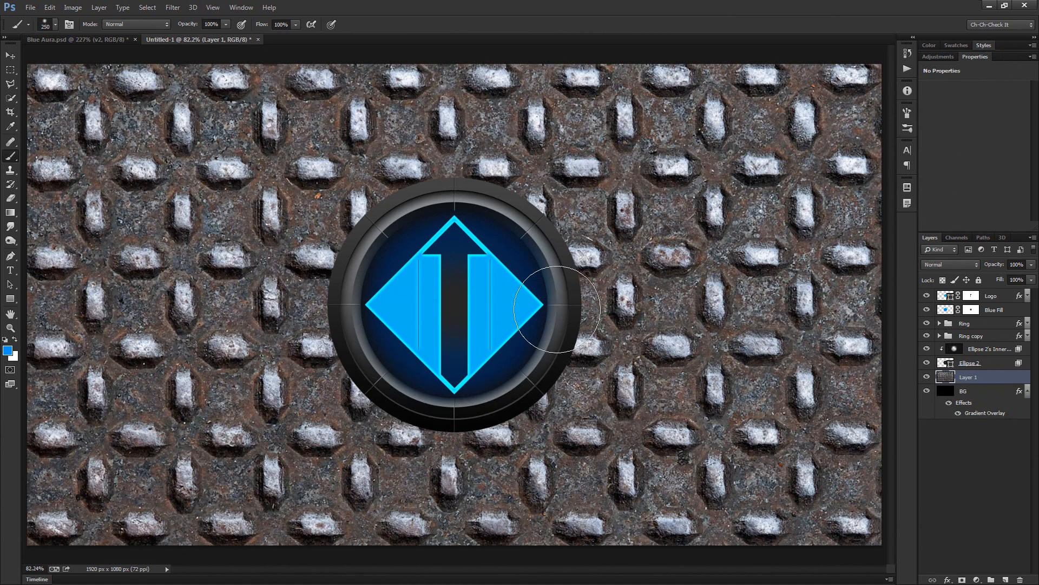
Desaturate the pasted texture layer and rename it Diamondplate.
key("v")
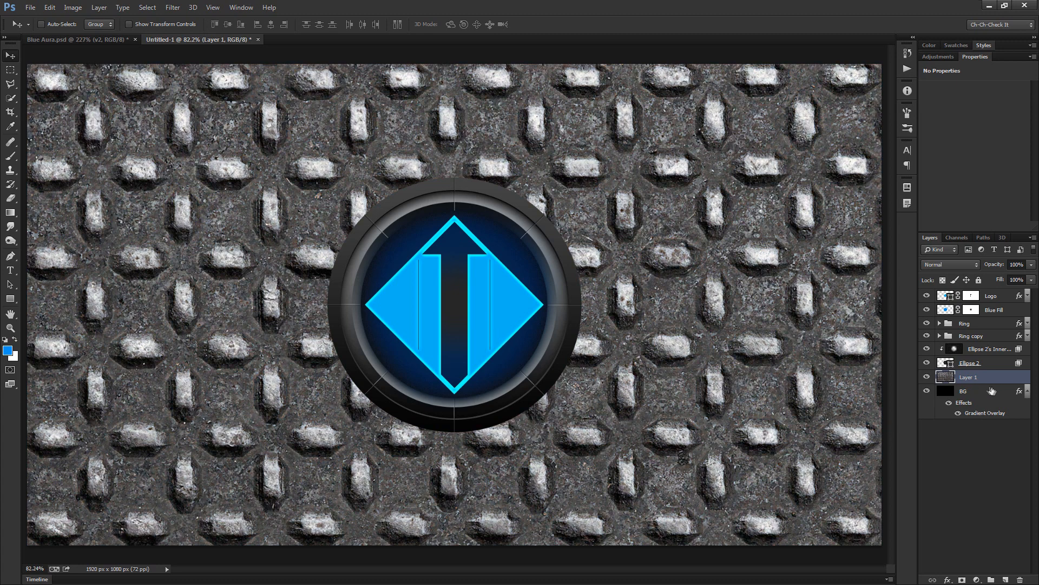
double_click(972, 378)
key("Return")
Scale the Diamondplate layer down to about 64% so that it spans the canvas width.
key("ctrl+t")
scroll(630, 323, "down", 10)
left_click_drag(716, 493, 595, 387)
scroll(598, 385, "up", 5)
scroll(640, 420, "up", 2)
scroll(842, 479, "down", 3)
left_click_drag(725, 509, 720, 507)
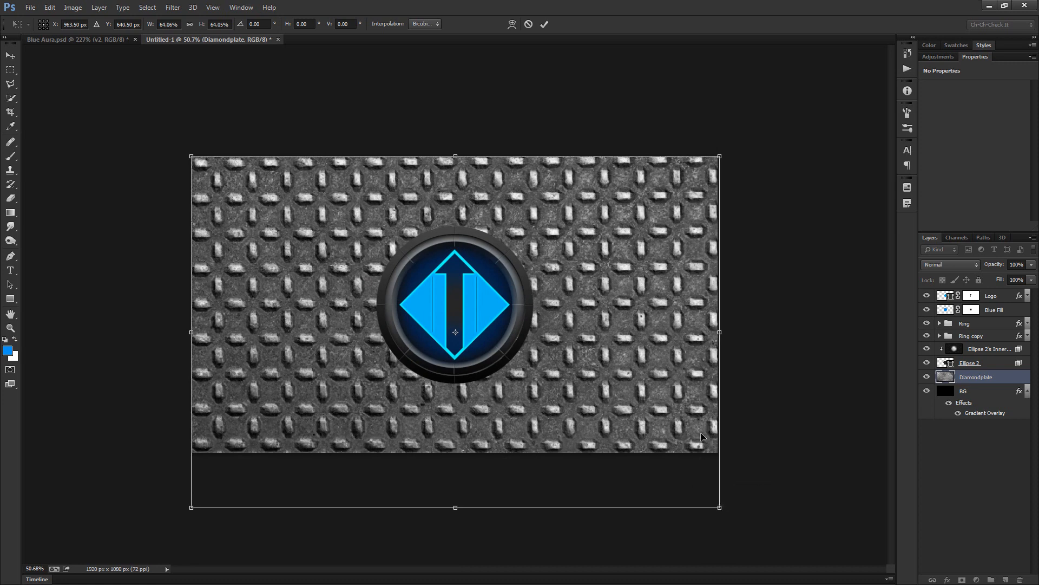
key("Return")
scroll(701, 432, "up", 3)
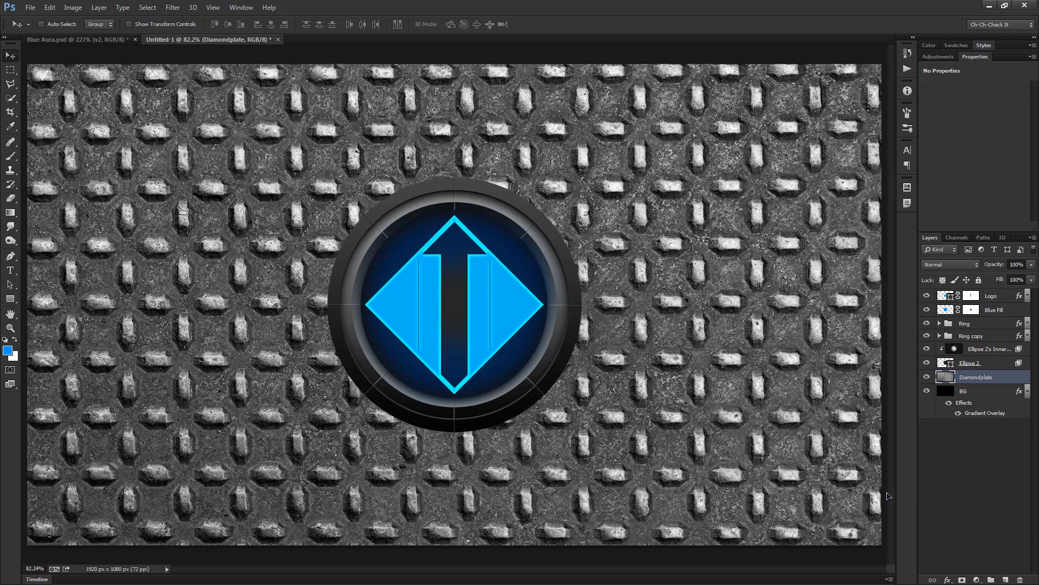
Set the Diamondplate layer's blend mode to Overlay.
left_click(951, 266)
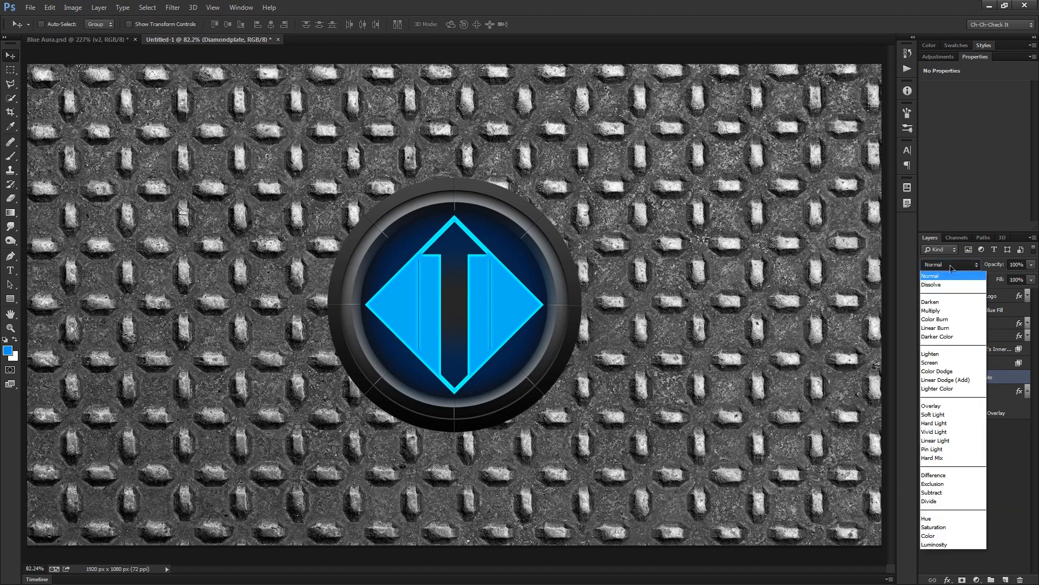
left_click(946, 405)
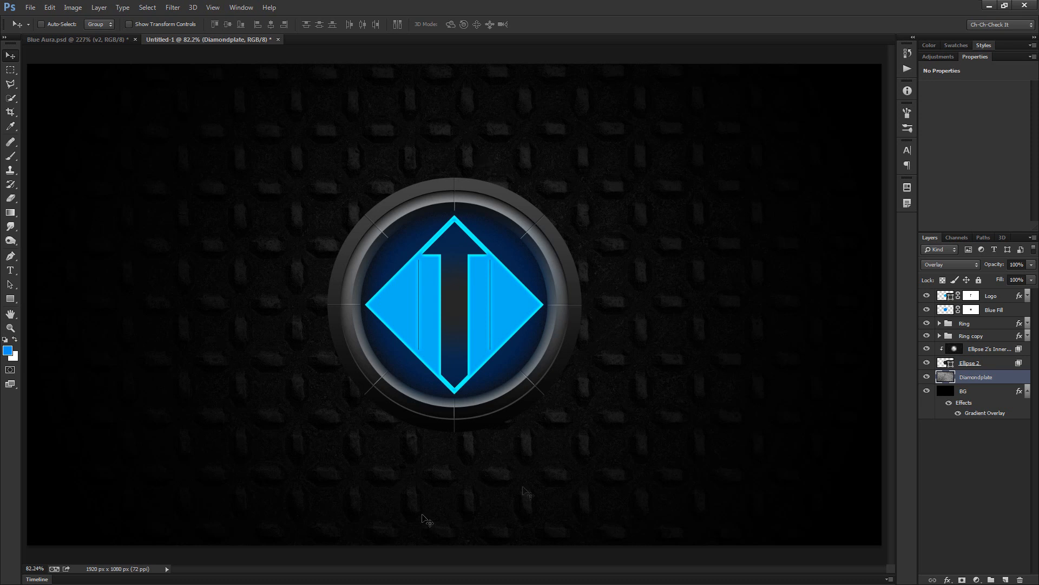
Switch to the browser, copy the crab.jpg nebula image and paste it into the Photoshop document directly above the Diamondplate layer.
key("alt+Tab")
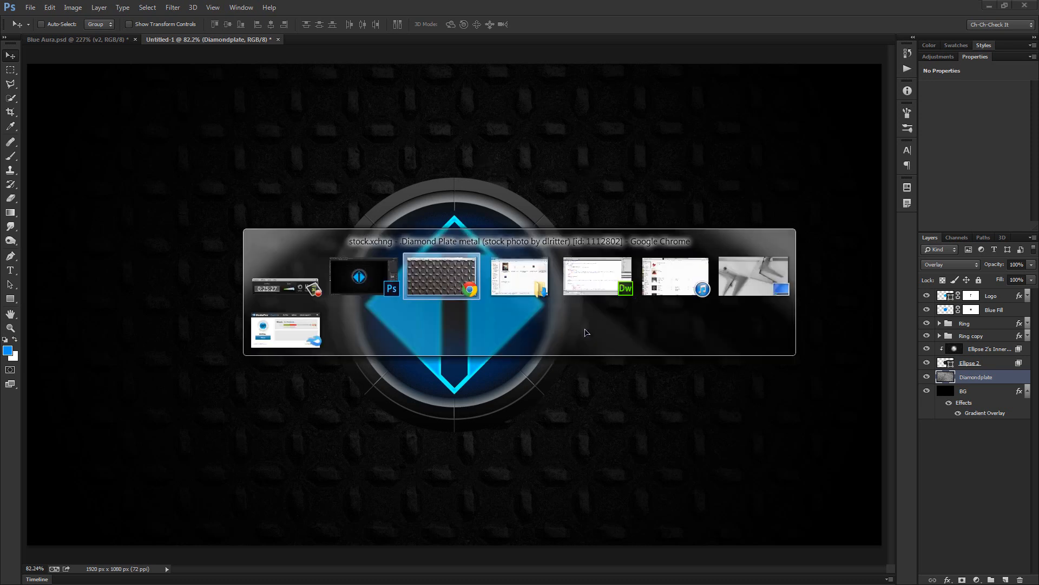
left_click(348, 10)
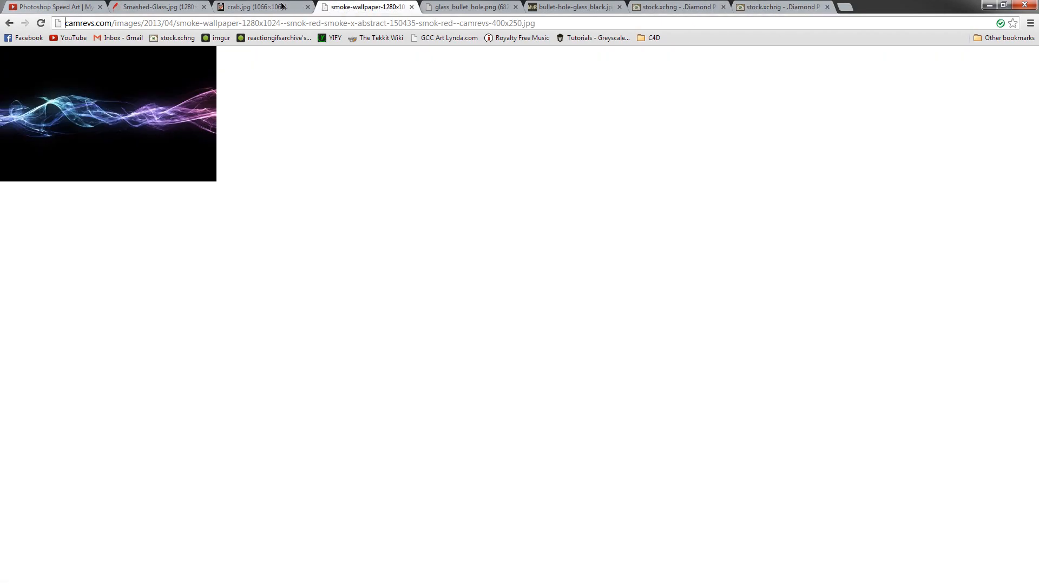
left_click(468, 7)
left_click(559, 10)
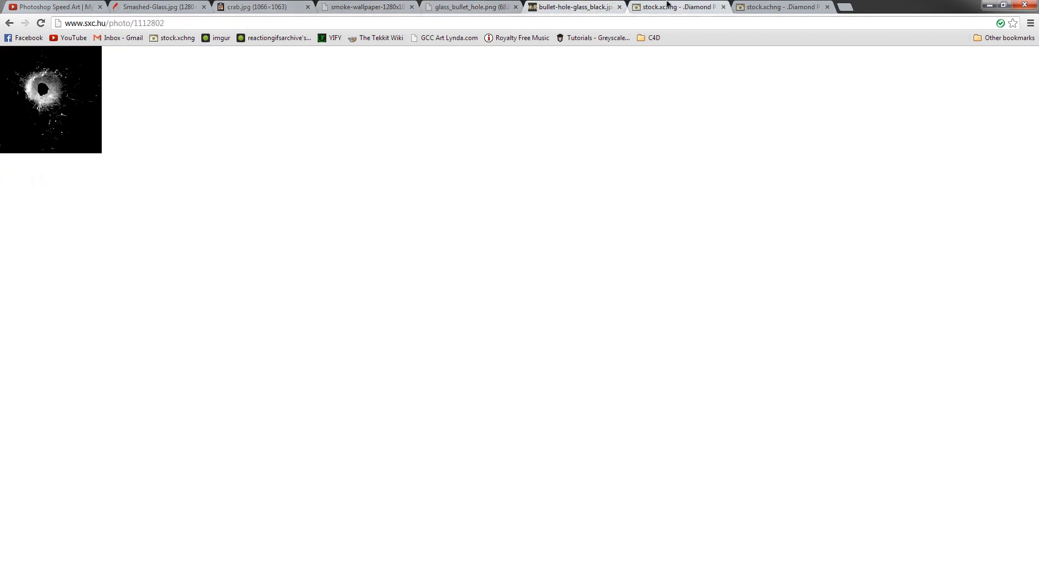
left_click(674, 7)
left_click(257, 8)
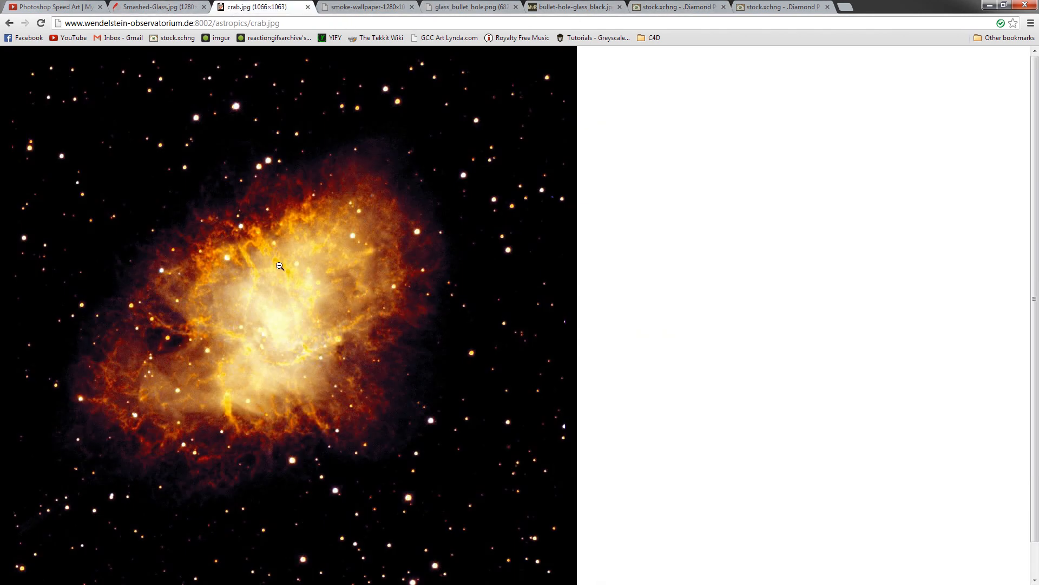
right_click(263, 158)
left_click(338, 206)
key("alt+Tab")
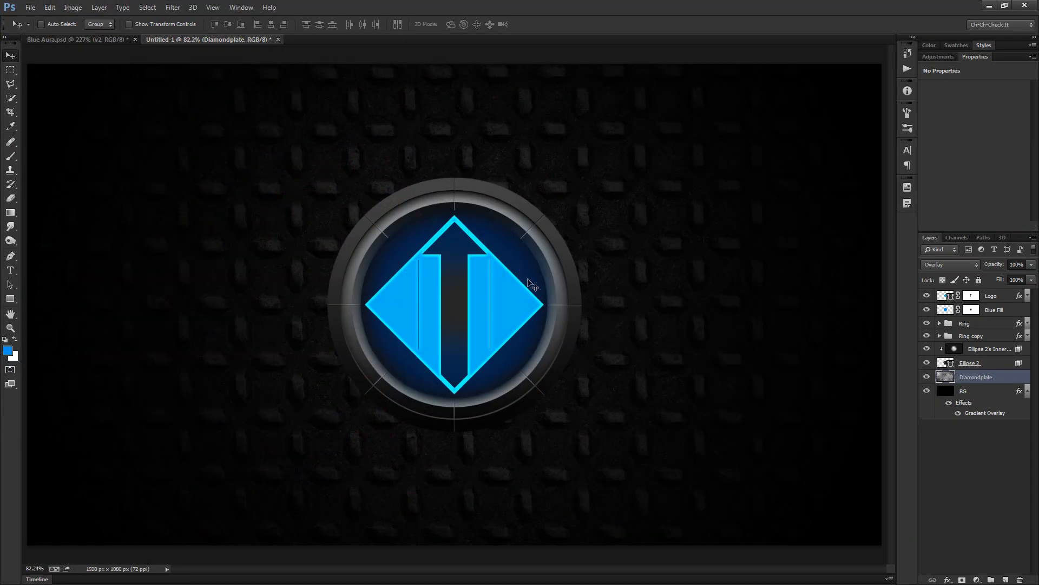
key("ctrl+v")
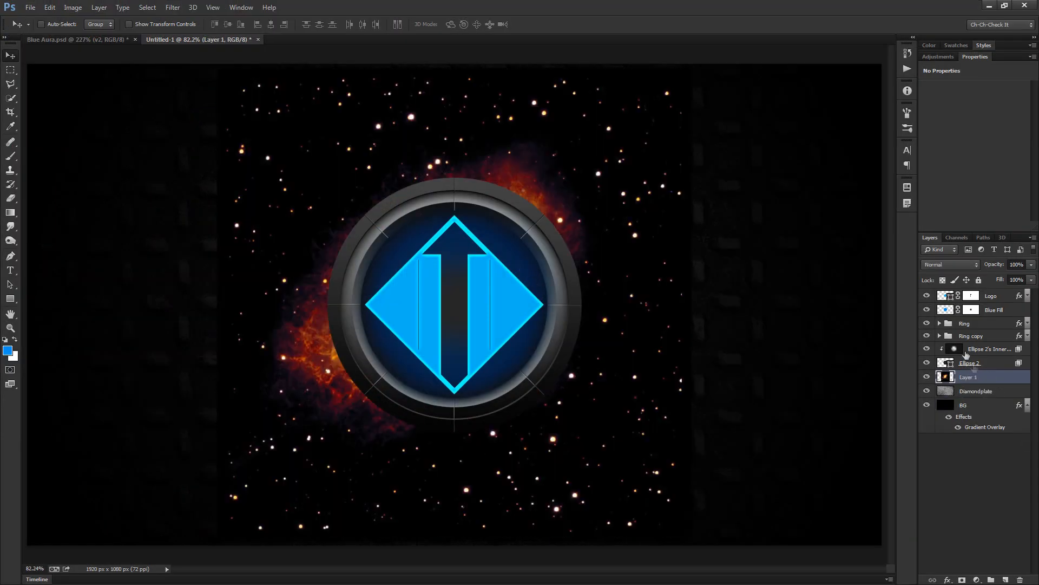
Set the pasted nebula layer's blend mode to Screen and rename it Nebula.
left_click(949, 266)
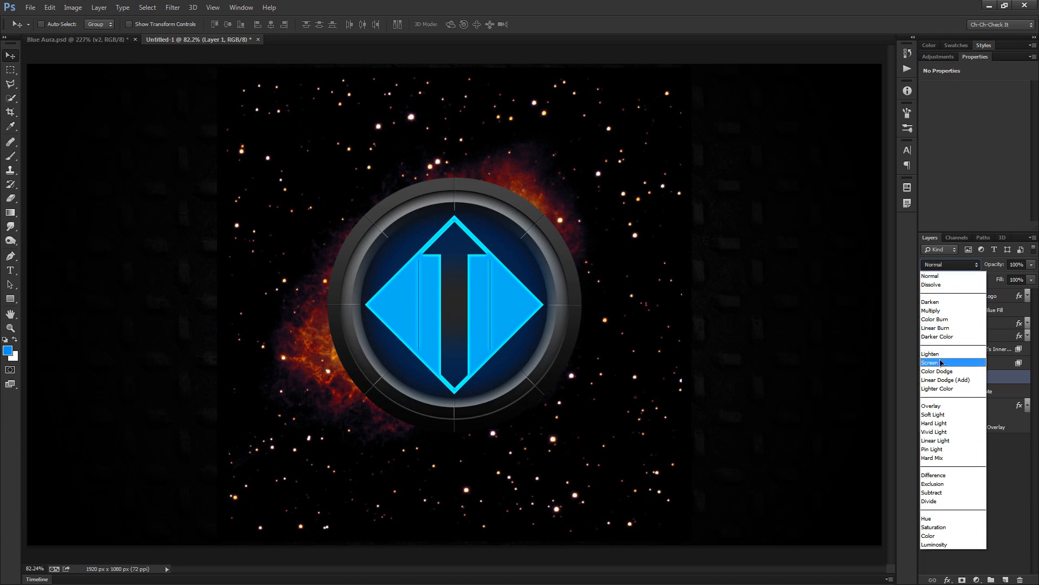
left_click(953, 360)
double_click(971, 377)
type("N")
key("Return")
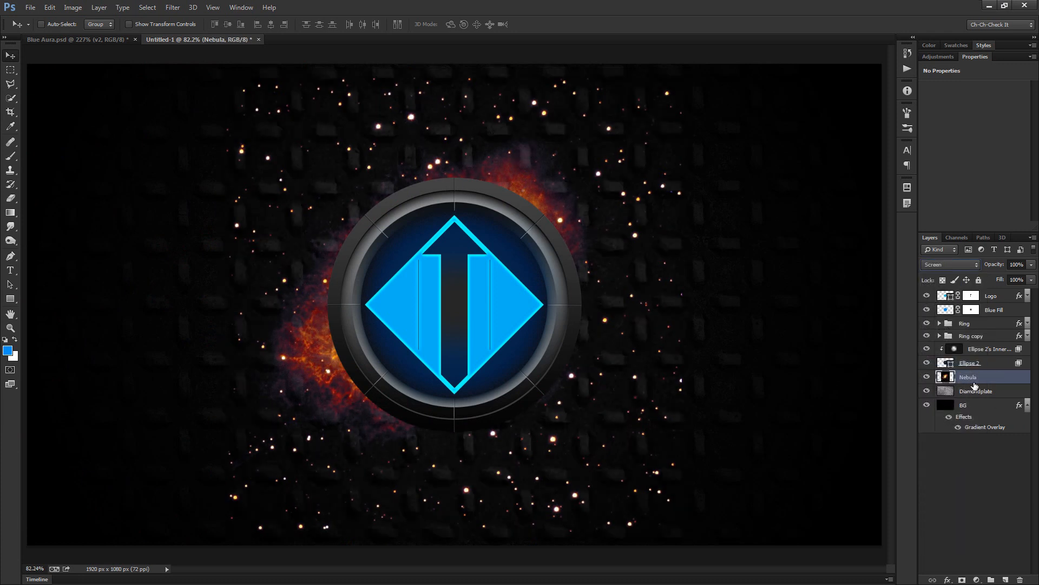
Add a layer mask to the Nebula layer and paint black with a 250 px brush over the outer stars around the cloud.
left_click(962, 579)
key("d")
key("b")
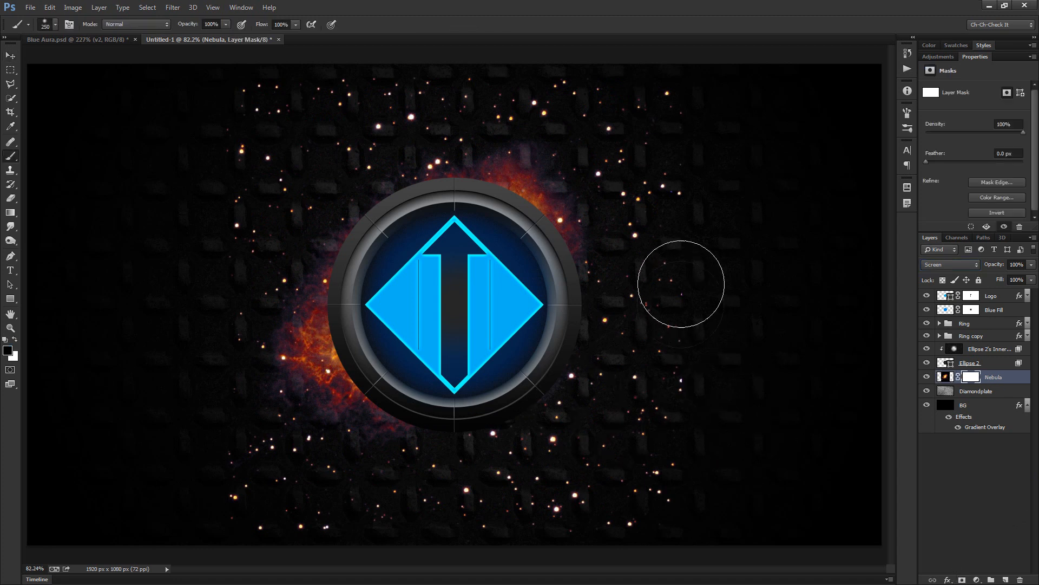
mouse_move(654, 544)
left_mouse_down()
mouse_move(591, 529)
mouse_move(619, 498)
mouse_move(580, 510)
mouse_move(575, 483)
mouse_move(542, 510)
mouse_move(502, 518)
mouse_move(512, 497)
mouse_move(273, 540)
mouse_move(225, 503)
left_mouse_up()
mouse_move(299, 462)
left_mouse_down()
mouse_move(276, 485)
mouse_move(168, 408)
mouse_move(225, 248)
mouse_move(277, 170)
mouse_move(291, 125)
mouse_move(243, 117)
mouse_move(285, 152)
mouse_move(394, 100)
mouse_move(346, 128)
mouse_move(417, 69)
mouse_move(517, 68)
mouse_move(508, 104)
mouse_move(613, 62)
mouse_move(678, 147)
mouse_move(680, 208)
mouse_move(724, 231)
mouse_move(697, 302)
left_mouse_up()
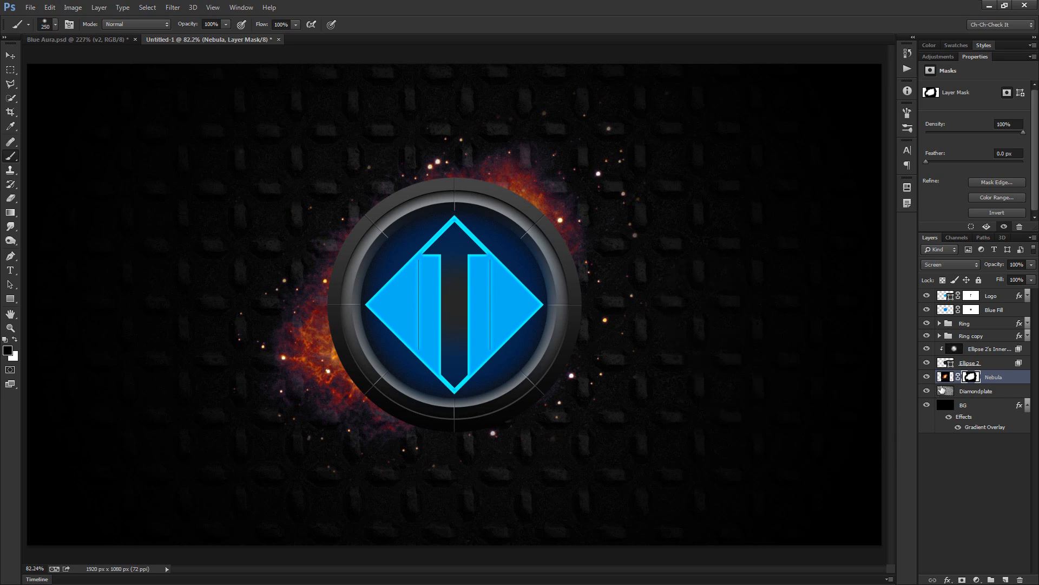
Colorize the Nebula layer image with Hue/Saturation, using Hue 200 and Saturation 100.
left_click(947, 377)
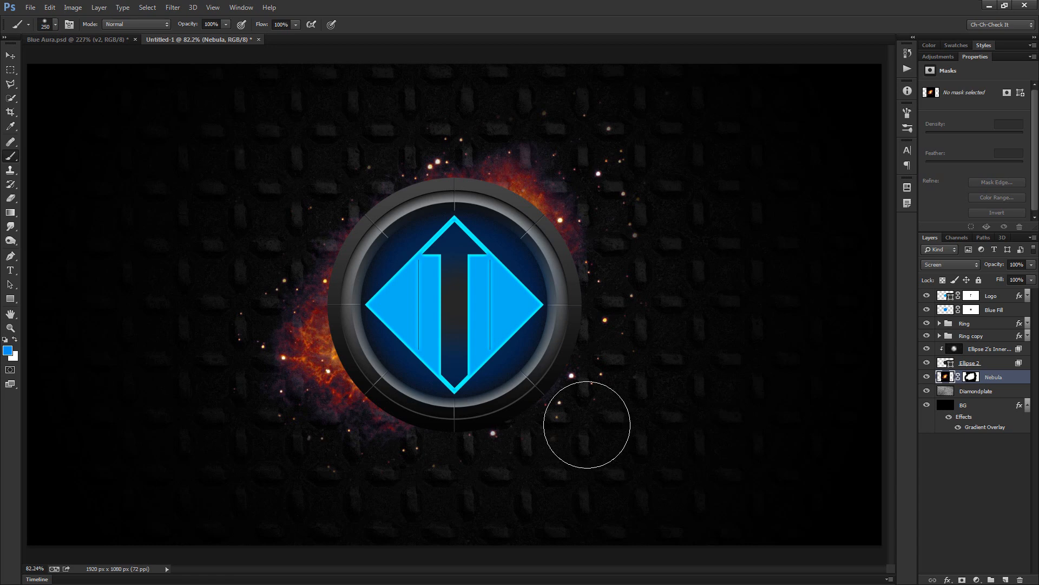
key("ctrl+u")
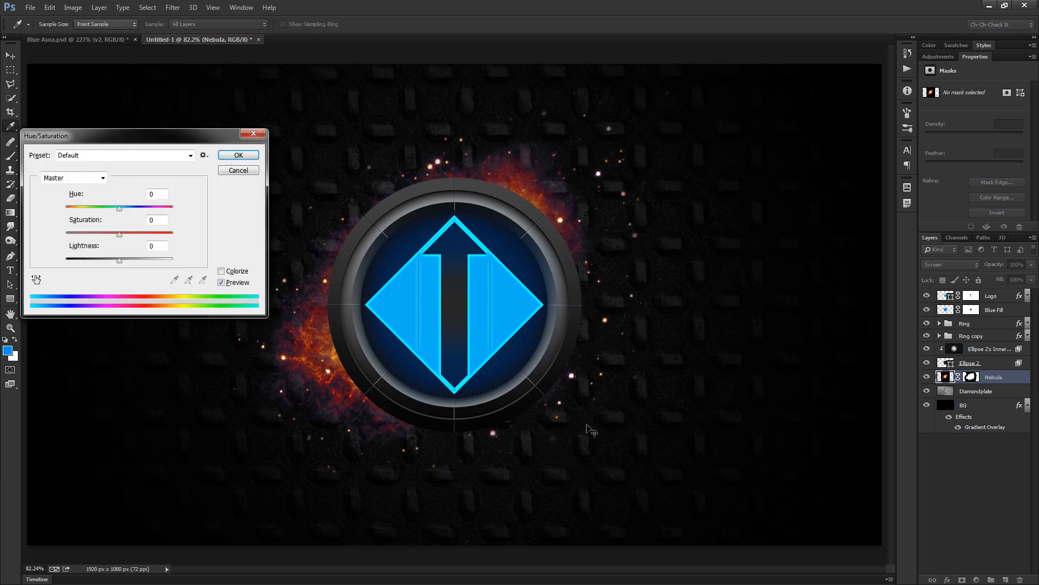
left_click_drag(201, 145, 218, 148)
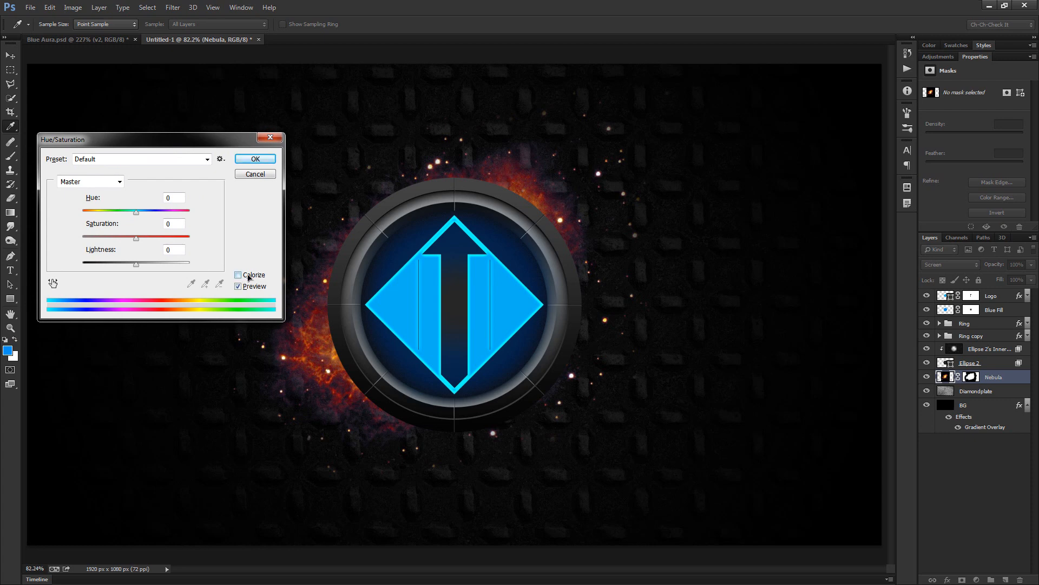
left_click(250, 277)
left_click_drag(180, 199, 171, 198)
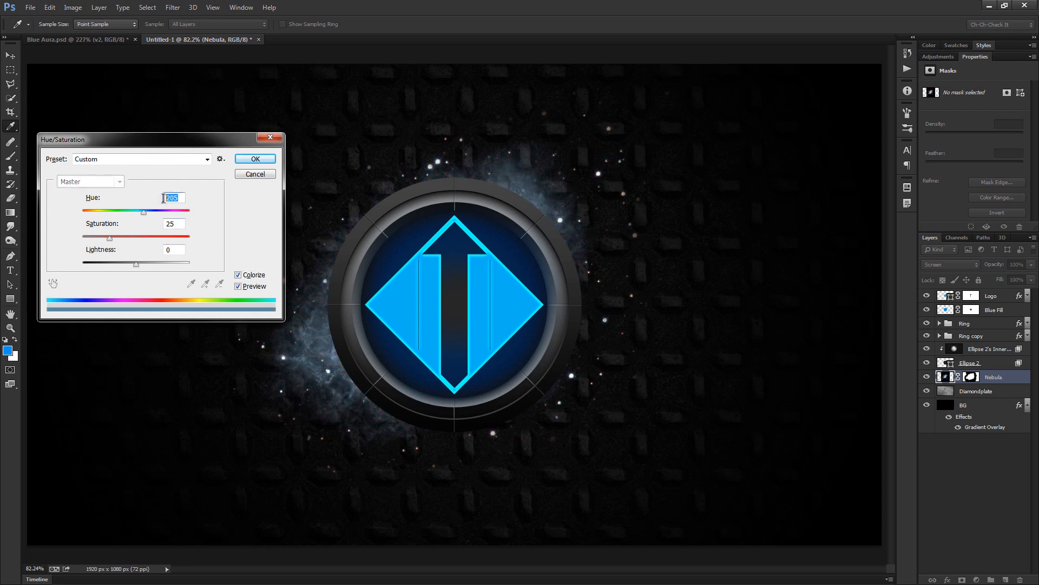
type("200")
type("7")
type("5")
left_click_drag(180, 239, 227, 239)
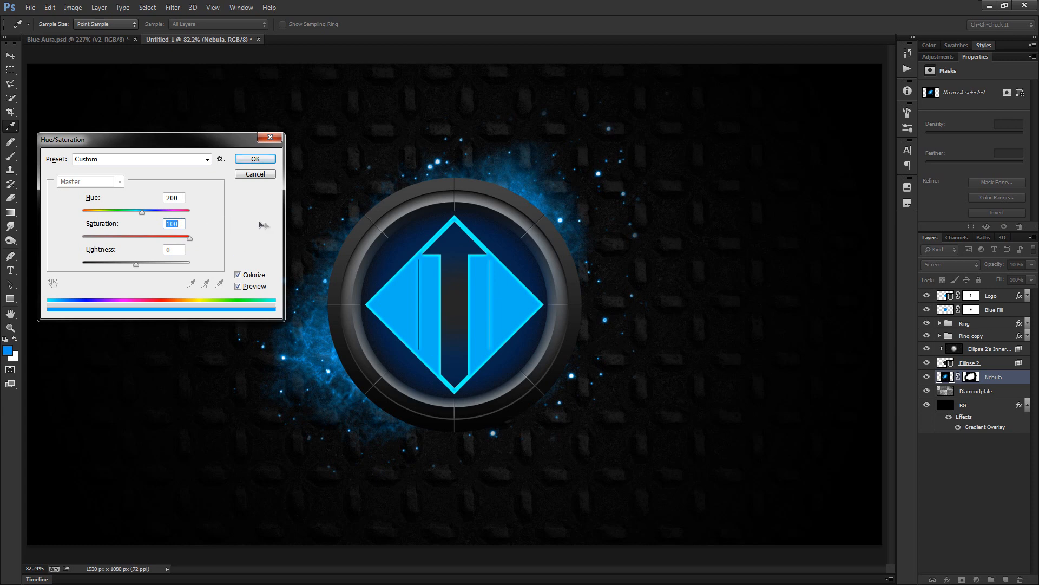
left_click_drag(173, 143, 194, 147)
left_click(277, 162)
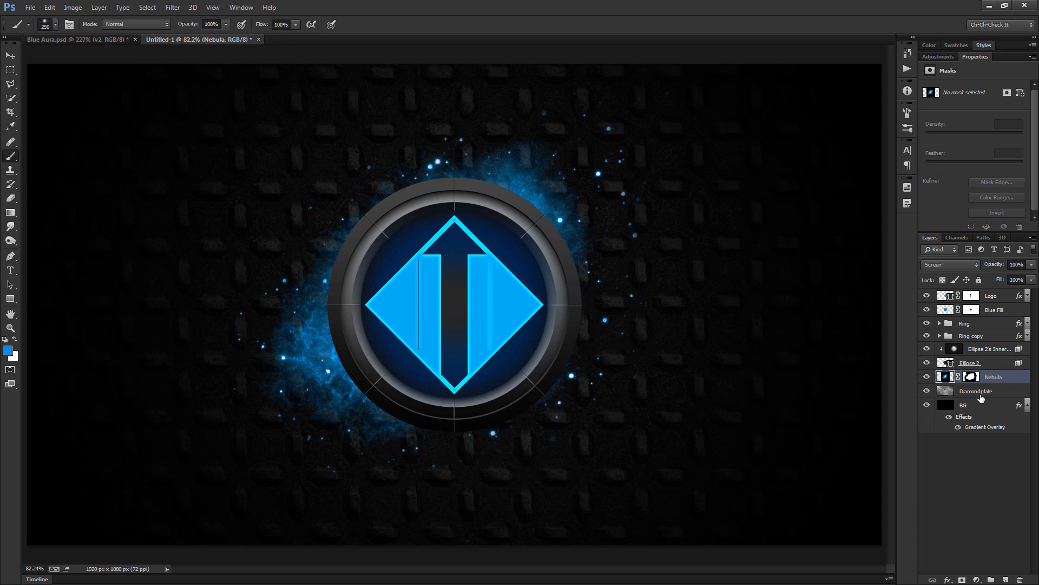
Put the Nebula layer into a new group named Nebula Stuff.
key("ctrl+g")
double_click(969, 376)
type("N")
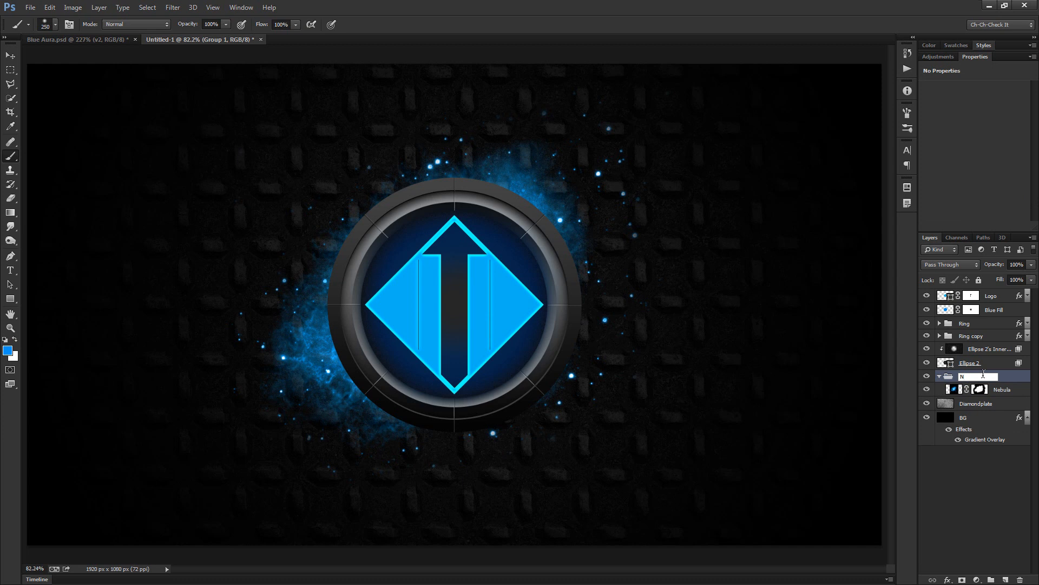
type("ebula Stuff")
key("Return")
Rotate the Nebula layer about 27° and move it so the bright cloud emerges from the ring's upper right.
left_click(1004, 391)
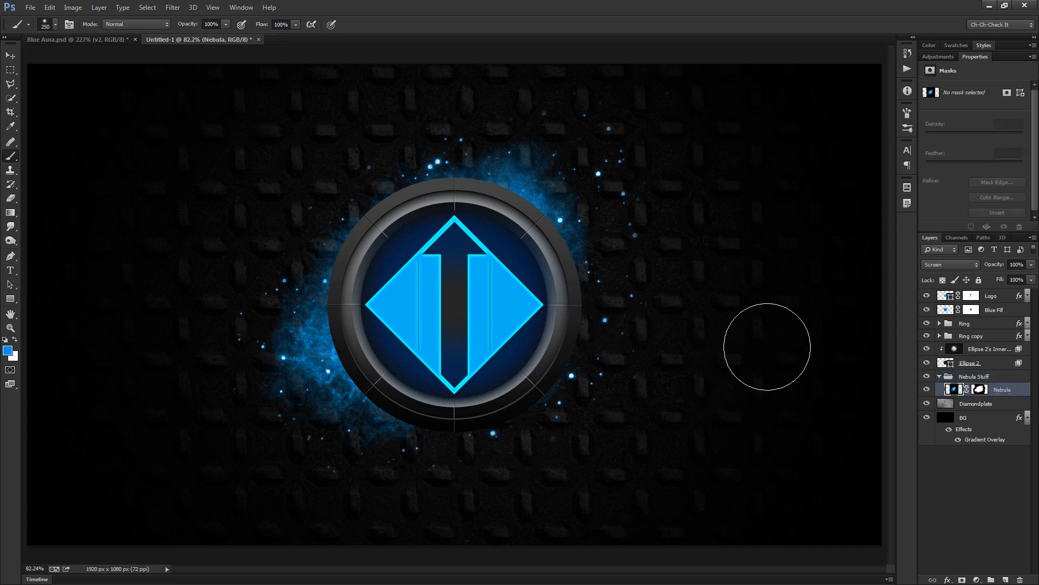
key("ctrl+t")
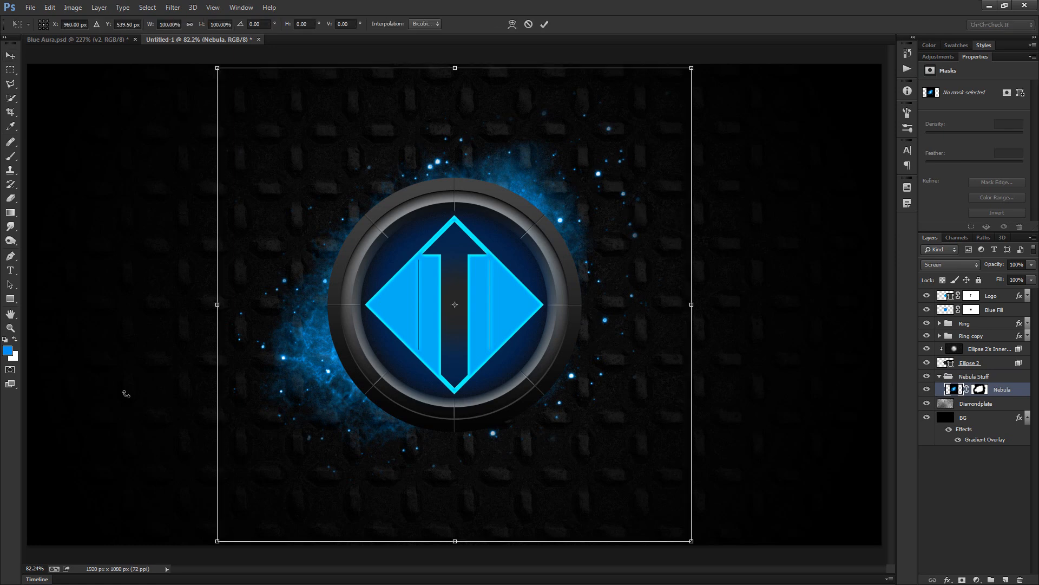
left_click_drag(174, 297, 172, 238)
left_click_drag(452, 414, 490, 383)
left_click_drag(804, 449, 800, 467)
left_click_drag(694, 299, 694, 298)
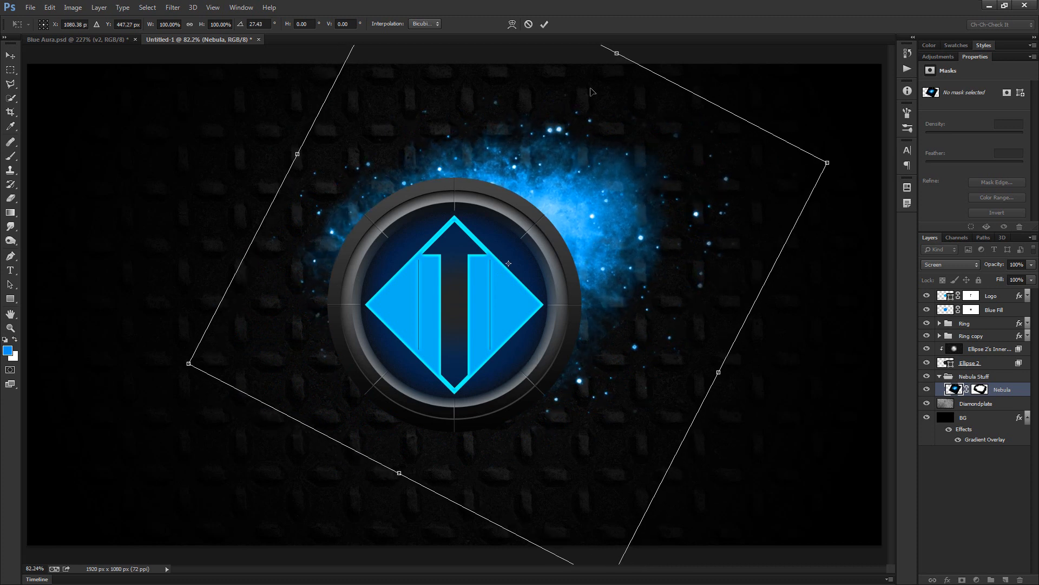
left_click(544, 24)
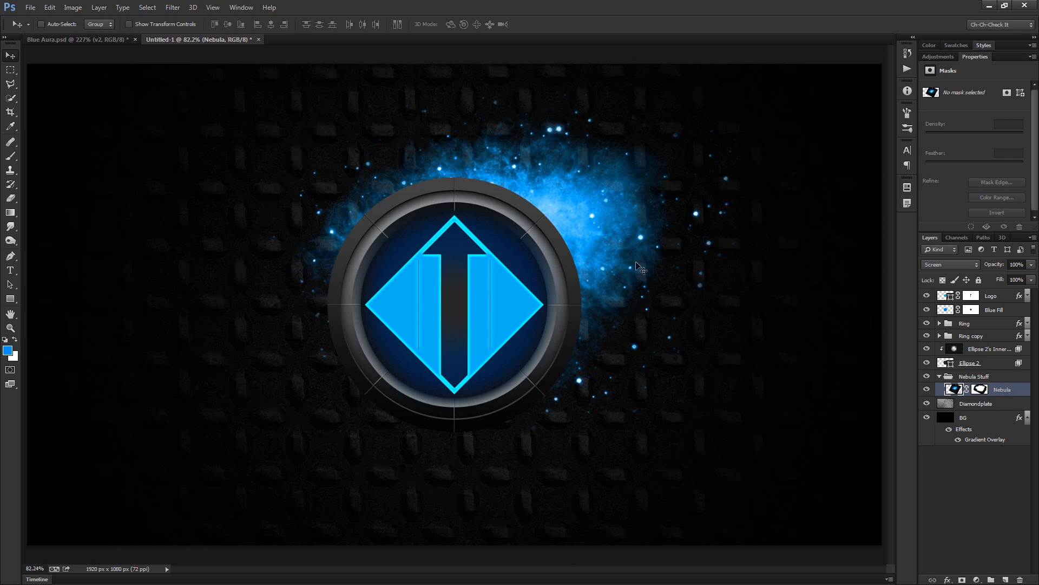
Duplicate the Nebula layer, rotate the copy about 77° counterclockwise or clockwise as needed and shift it toward the ring's upper left.
key("ctrl+j")
key("ctrl+t")
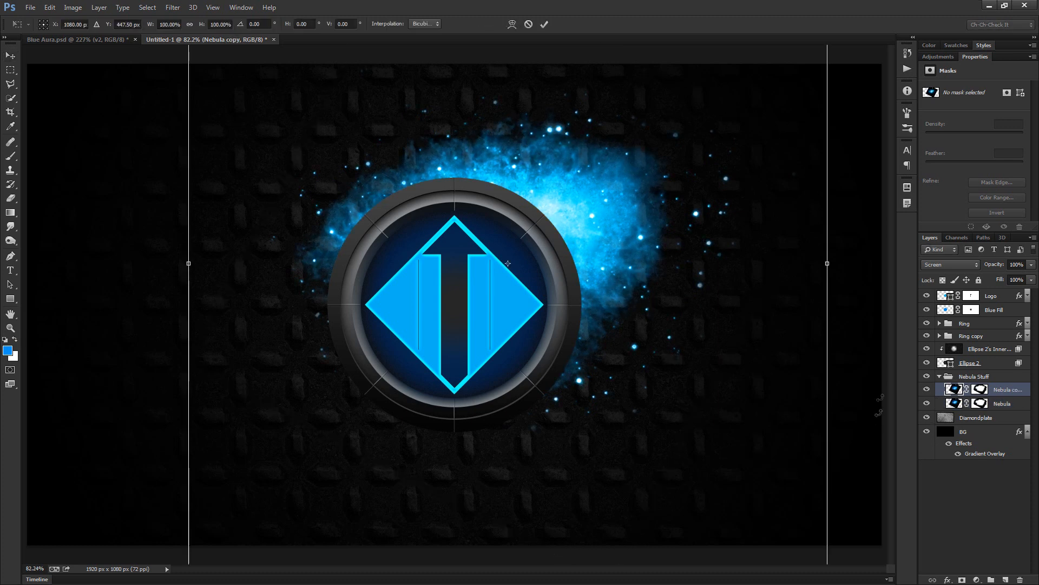
left_click_drag(644, 262, 540, 334)
left_click_drag(726, 534, 364, 563)
left_click_drag(750, 193, 743, 257)
left_click_drag(550, 323, 555, 294)
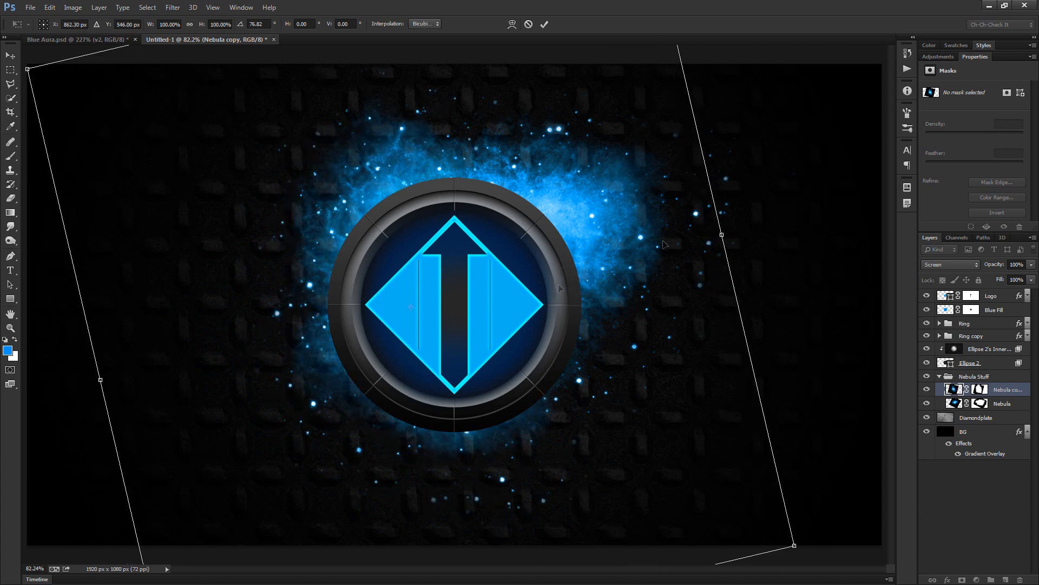
Flip the Nebula copy horizontally, adjust its rotation to about -72.5° and move it so the cloud rises above the ring.
right_click(532, 263)
left_click(611, 427)
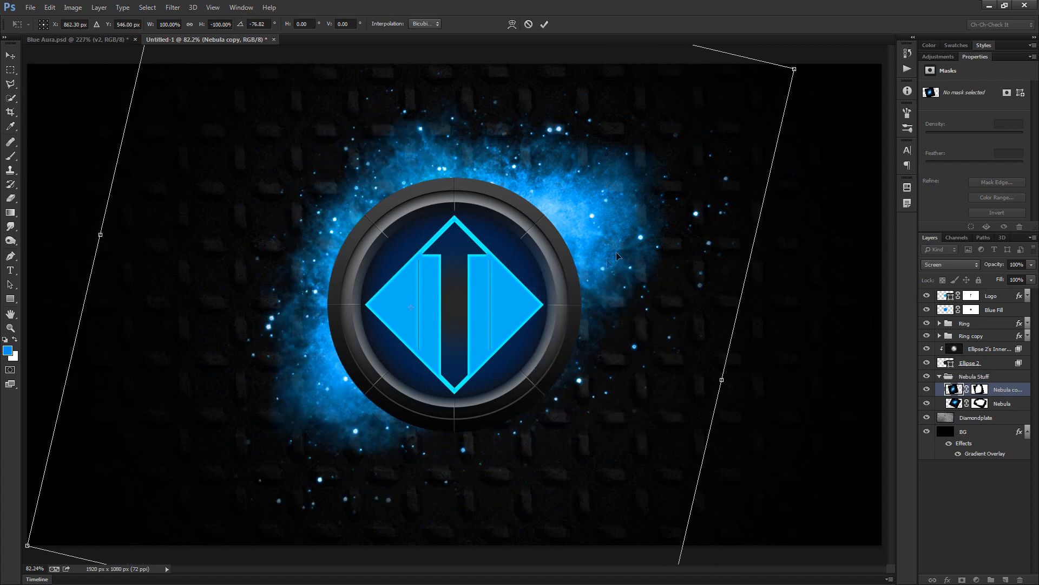
left_click_drag(663, 234, 684, 218)
left_click_drag(820, 308, 878, 365)
mouse_move(610, 342)
left_mouse_down()
mouse_move(612, 321)
mouse_move(612, 329)
left_mouse_up()
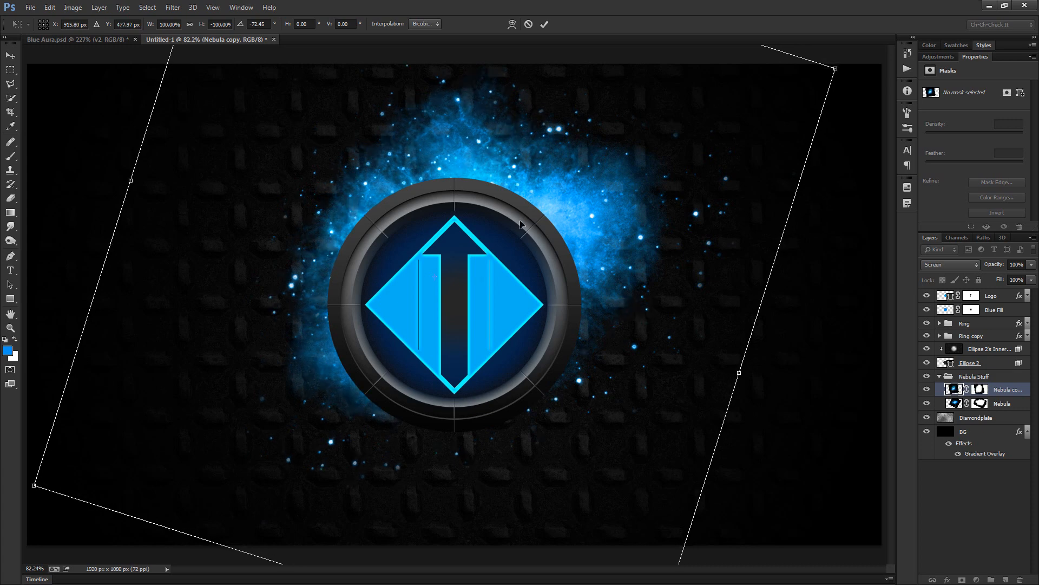
left_click(544, 24)
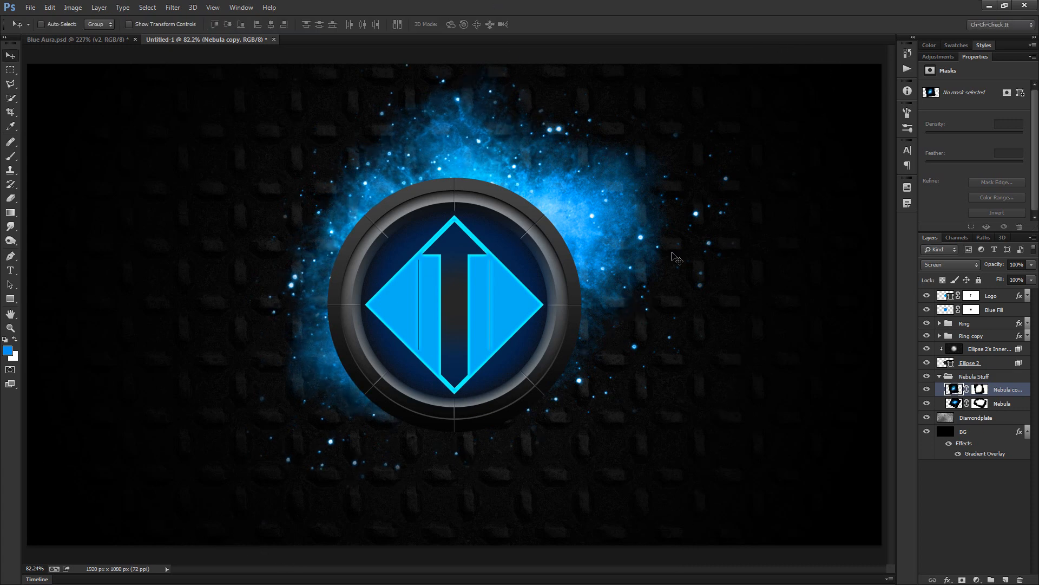
Duplicate the Nebula copy, flip the new copy vertically and rotate it about 129°.
key("ctrl+j")
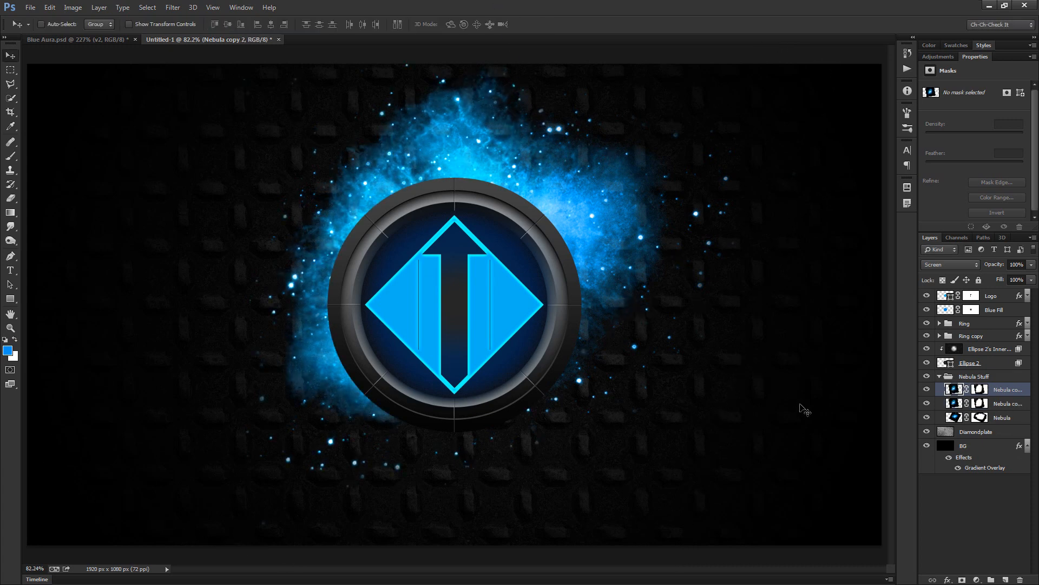
key("ctrl+t")
right_click(504, 345)
left_click(541, 518)
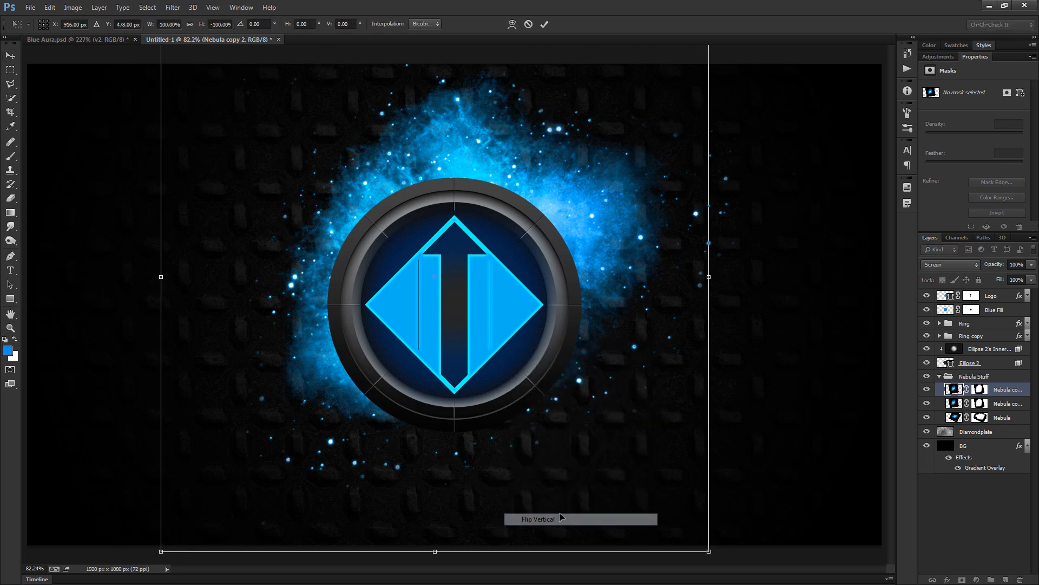
left_click_drag(783, 252, 596, 38)
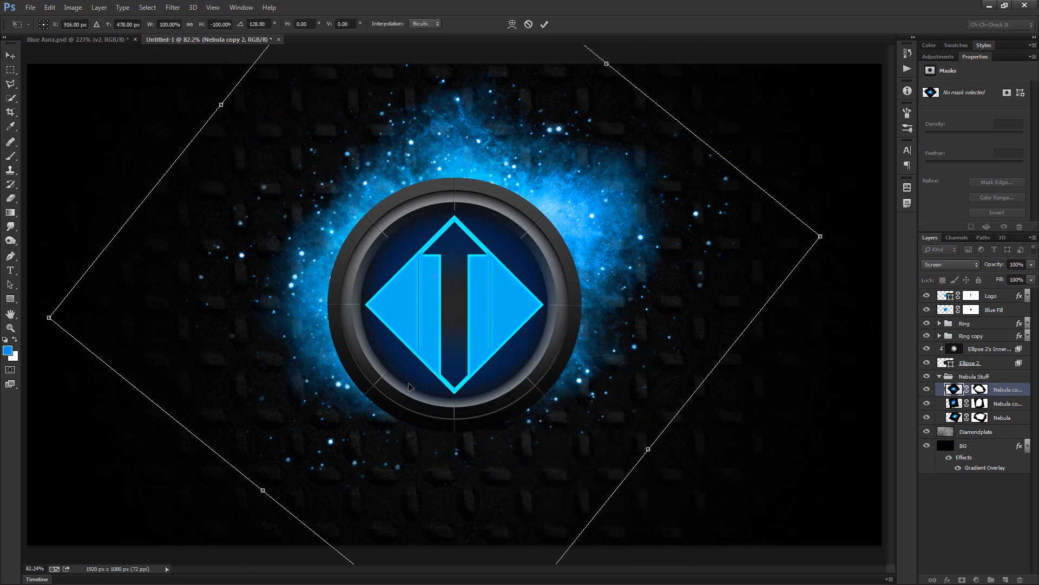
Adjust the second Nebula copy's rotation to about 143.6°, scale it to about 91% and position it behind the ring's lower right.
left_click_drag(461, 344, 484, 363)
left_click_drag(868, 205, 877, 233)
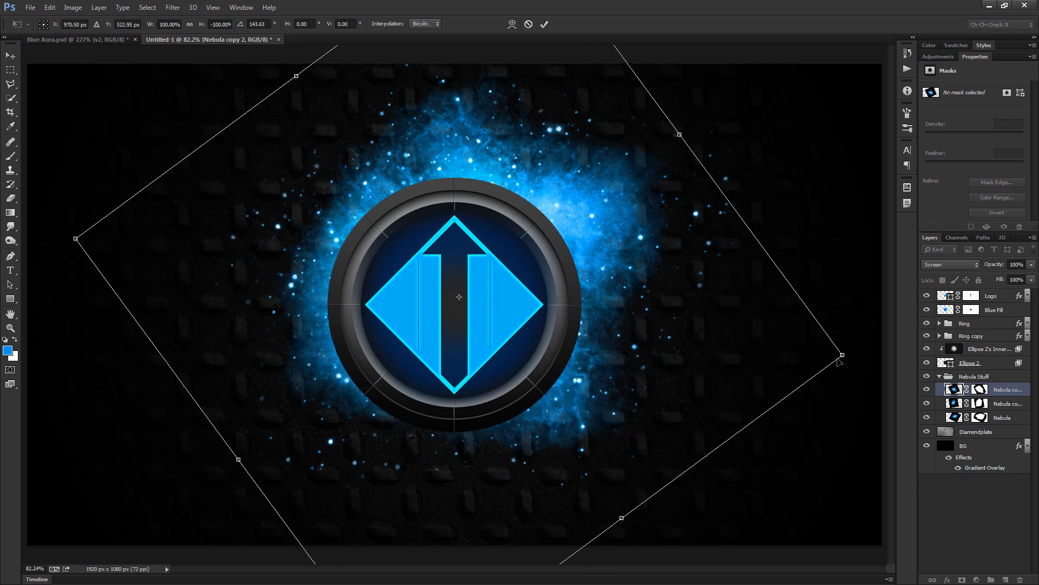
left_click_drag(843, 355, 806, 349)
mouse_move(687, 362)
left_mouse_down()
mouse_move(678, 375)
mouse_move(681, 359)
left_mouse_up()
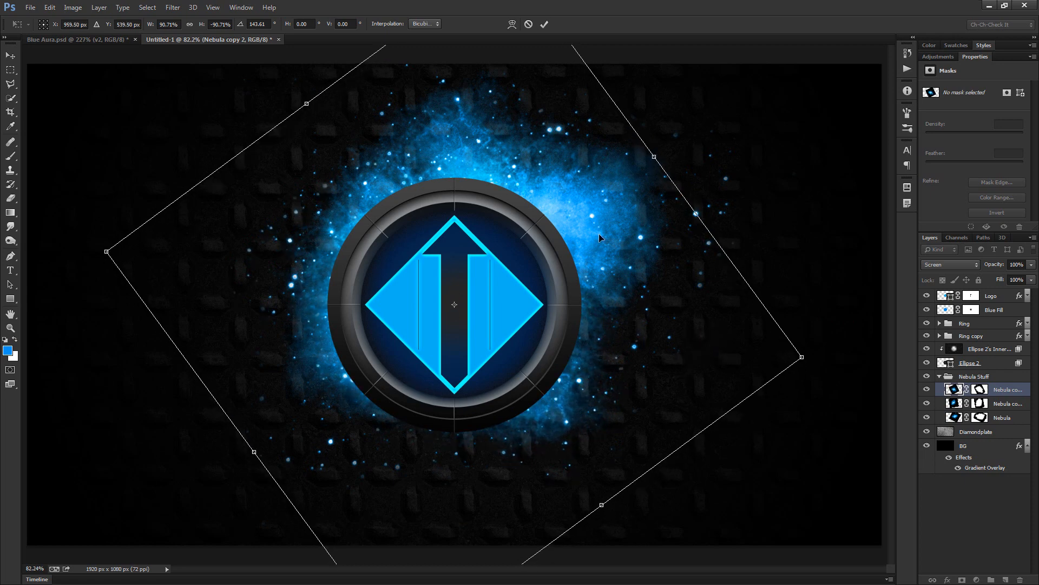
left_click(544, 24)
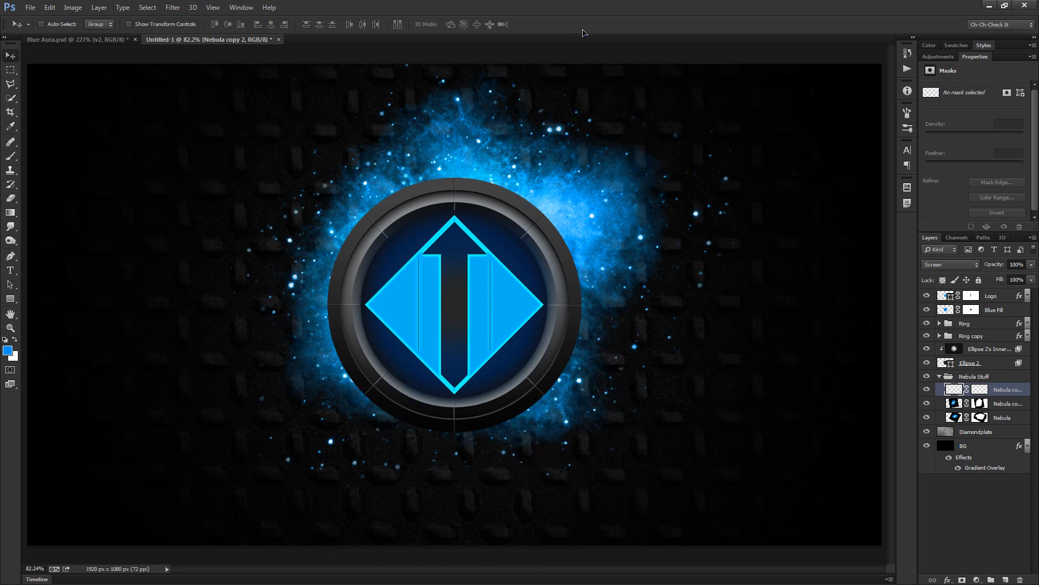
Select the Nebula Stuff group and shift all the nebula clouds slightly downward behind the ring.
left_click(974, 376)
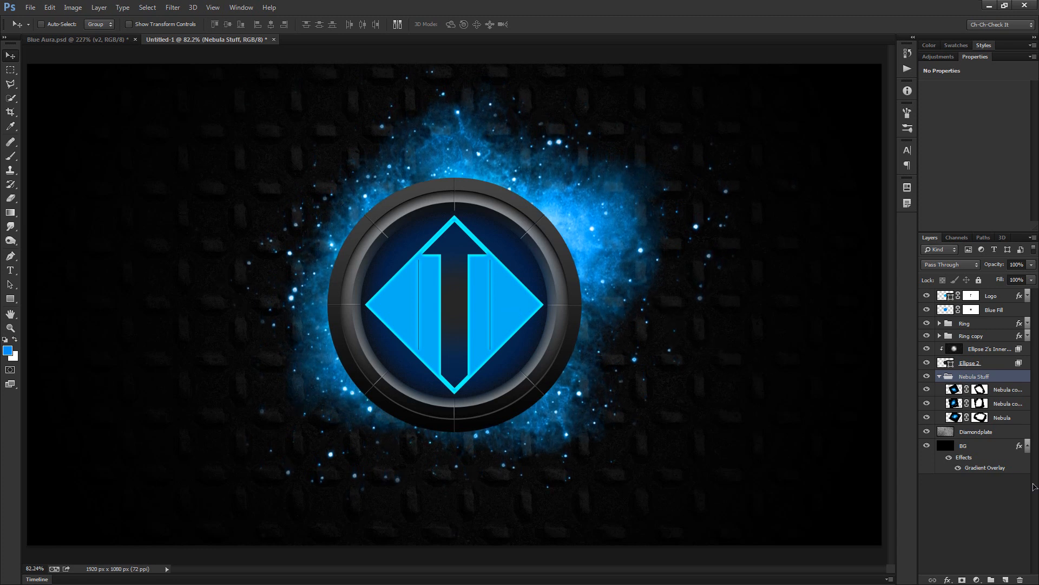
Add a Curves adjustment above the original Nebula layer and clip it to that layer.
left_click(989, 421)
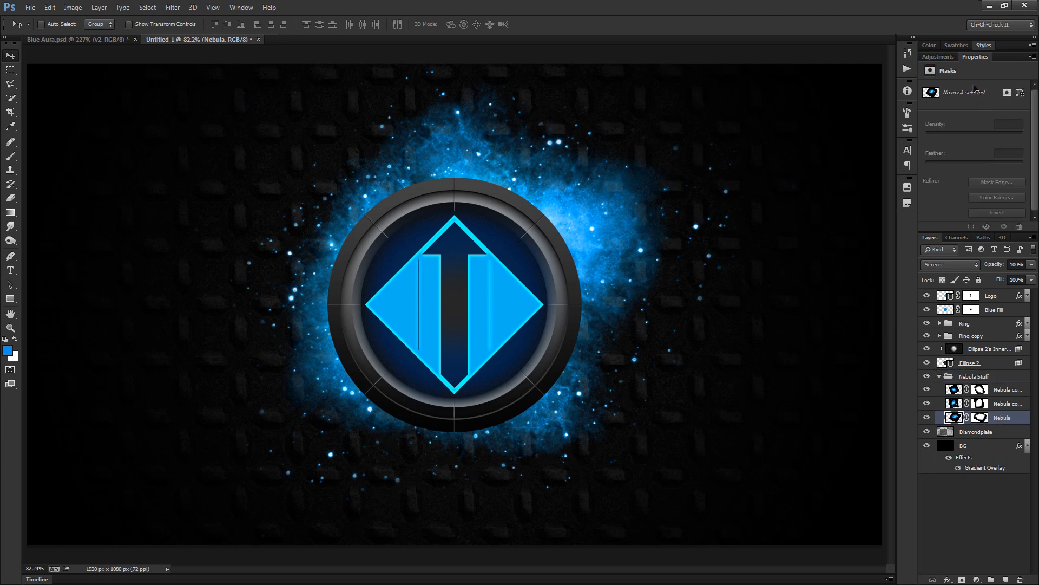
left_click(945, 58)
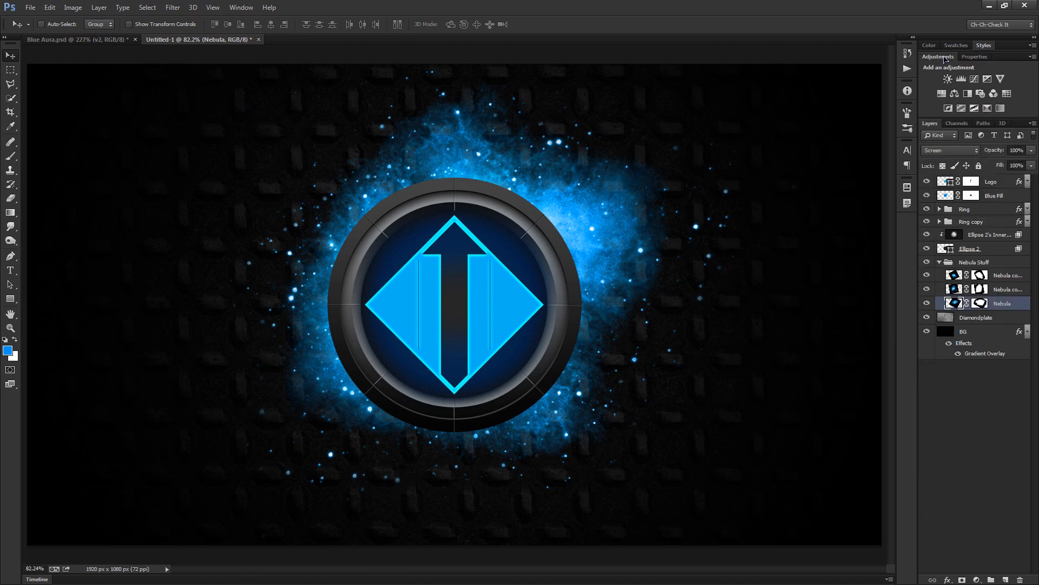
left_click(975, 79)
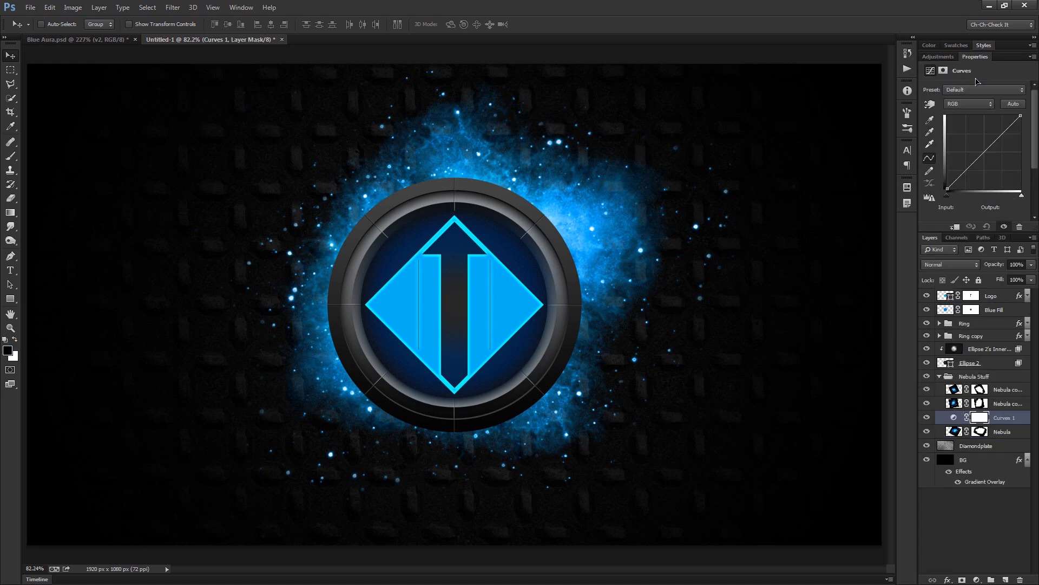
left_click(956, 227)
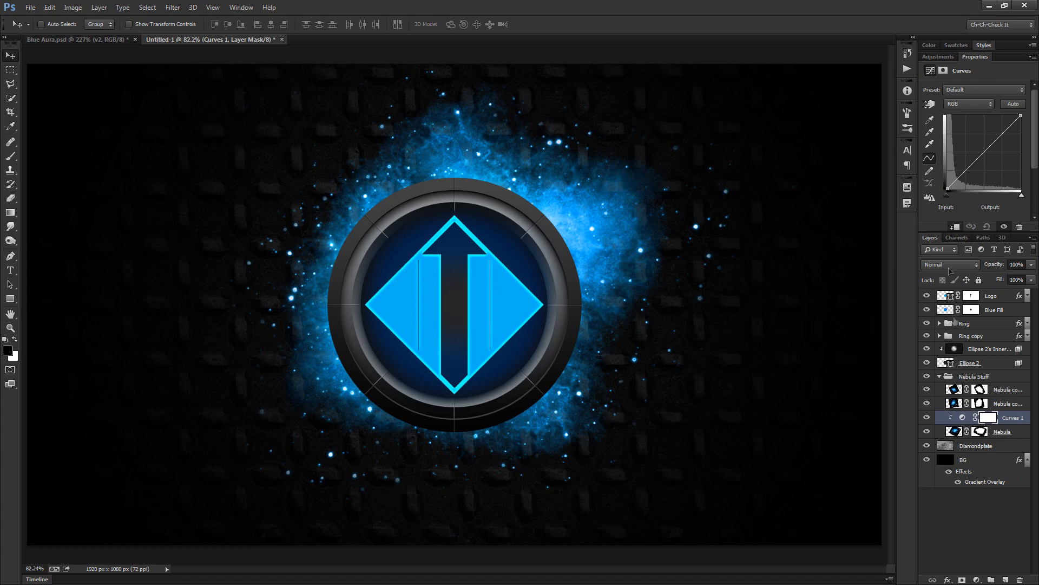
Add a second Curves adjustment above the first Nebula copy and clip it to that copy.
left_click(1000, 433)
left_click(1008, 418)
left_click(1008, 408)
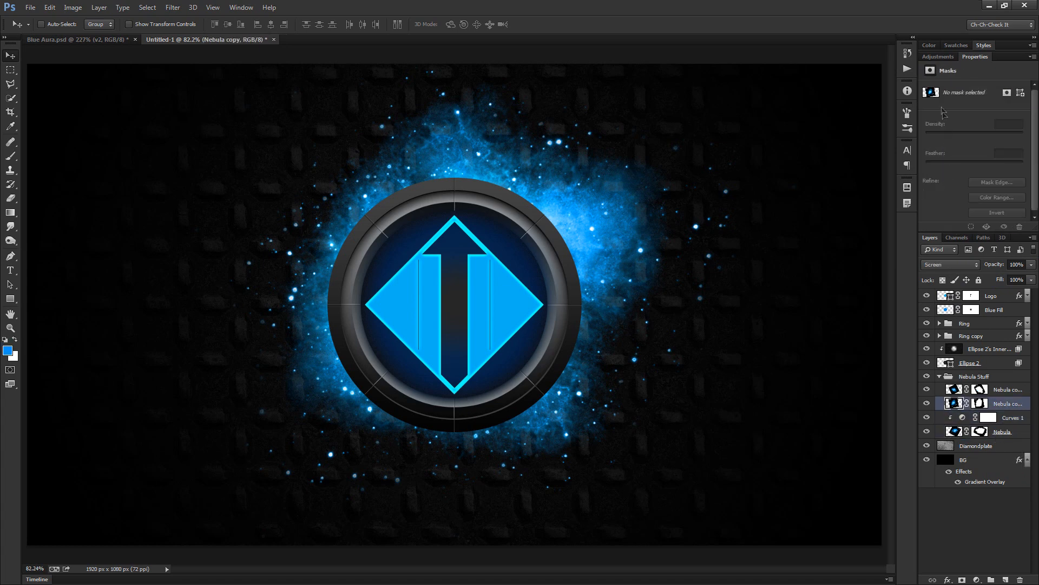
left_click(938, 56)
left_click(976, 80)
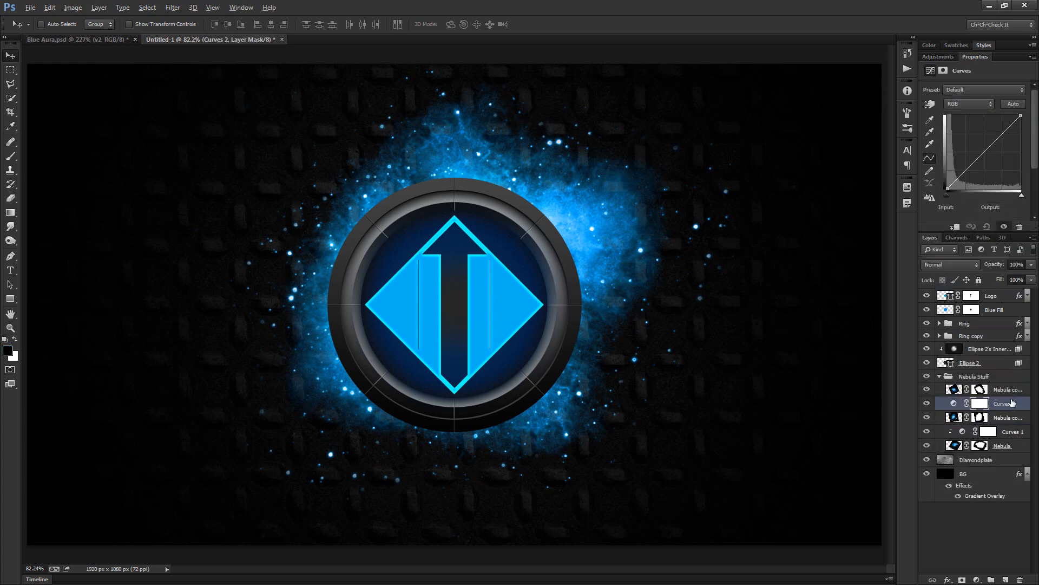
left_click(954, 403)
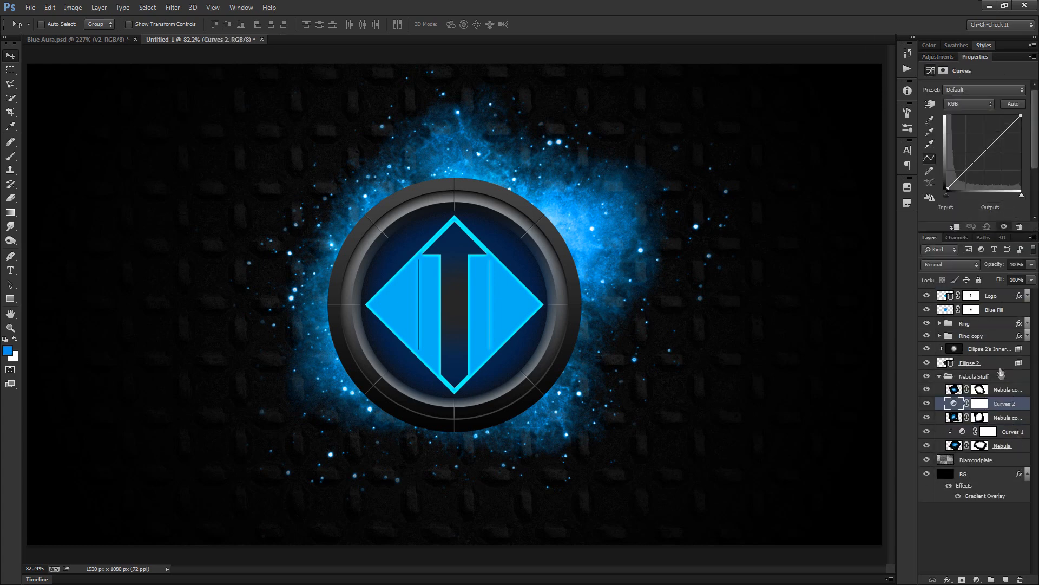
left_click(955, 228)
Add a third Curves adjustment above Nebula copy 2 and clip it to that layer.
left_click(1000, 389)
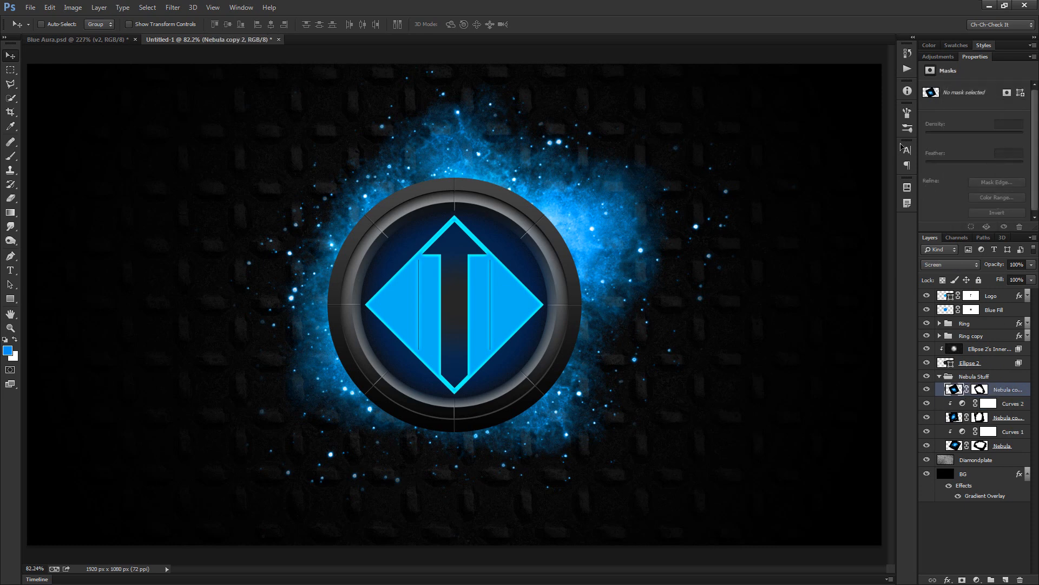
left_click(938, 56)
left_click(954, 81)
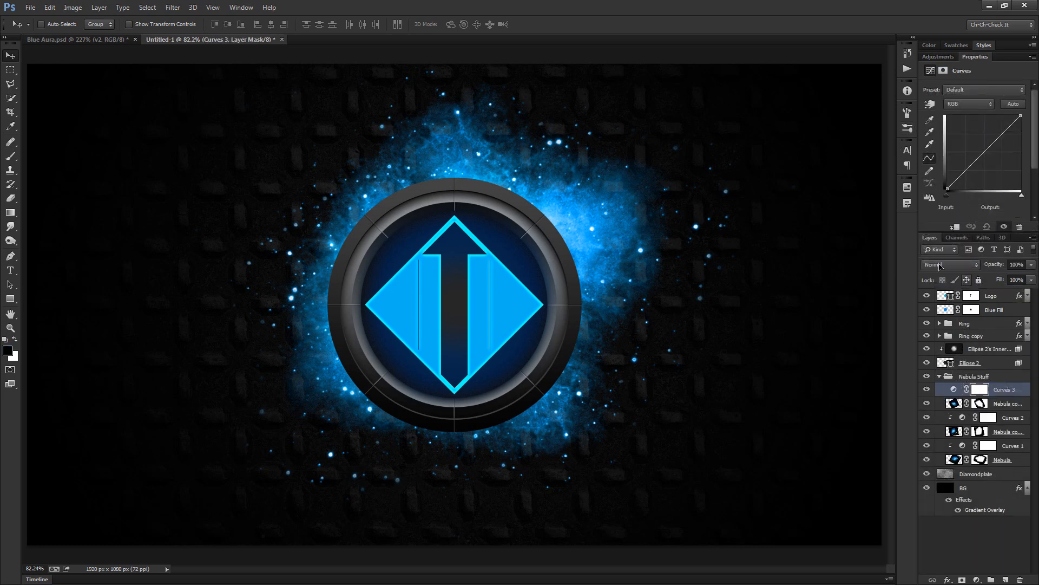
left_click(956, 228)
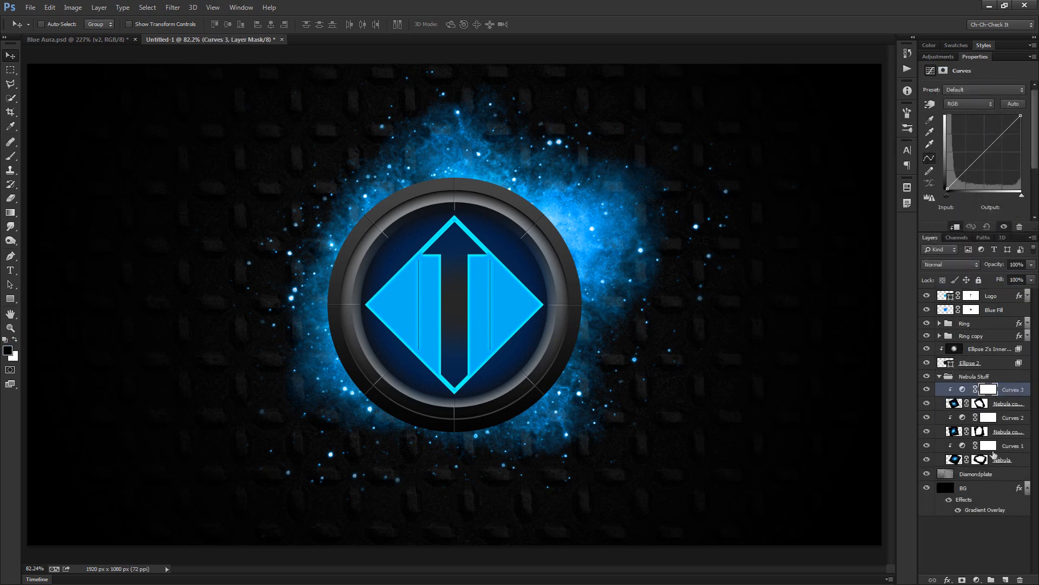
Shape Curves 3 into an S-curve with raised highlights and a shadow point at about input 83, output 54.
left_click(964, 389)
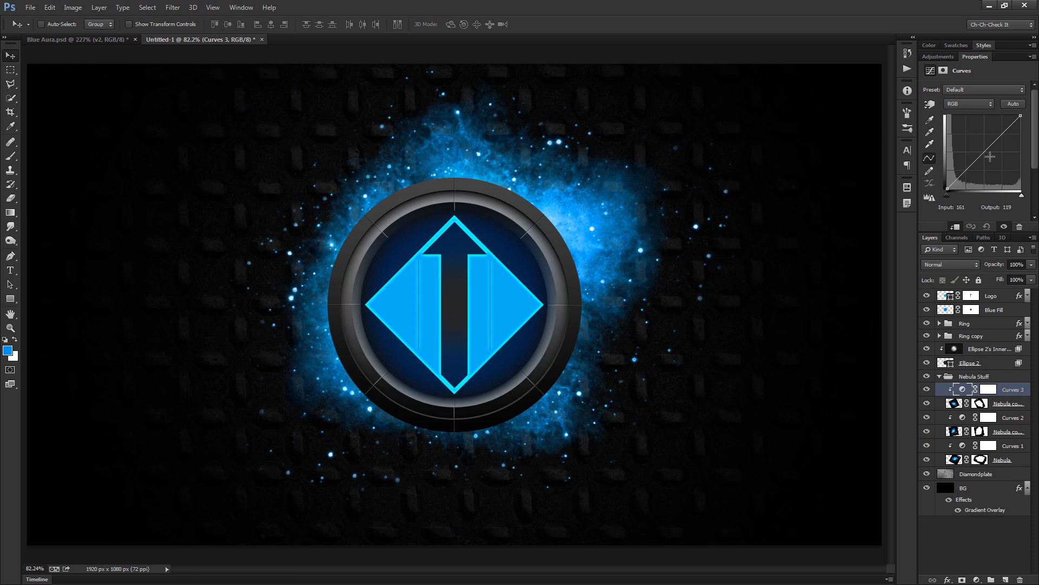
left_click_drag(972, 171, 973, 175)
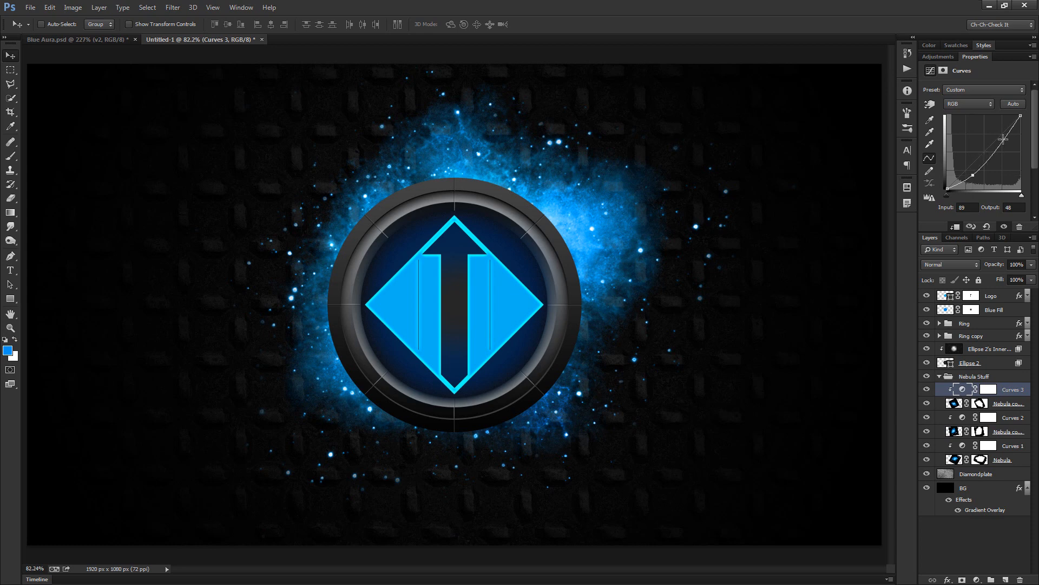
left_click_drag(998, 141, 995, 138)
left_click_drag(973, 174, 972, 172)
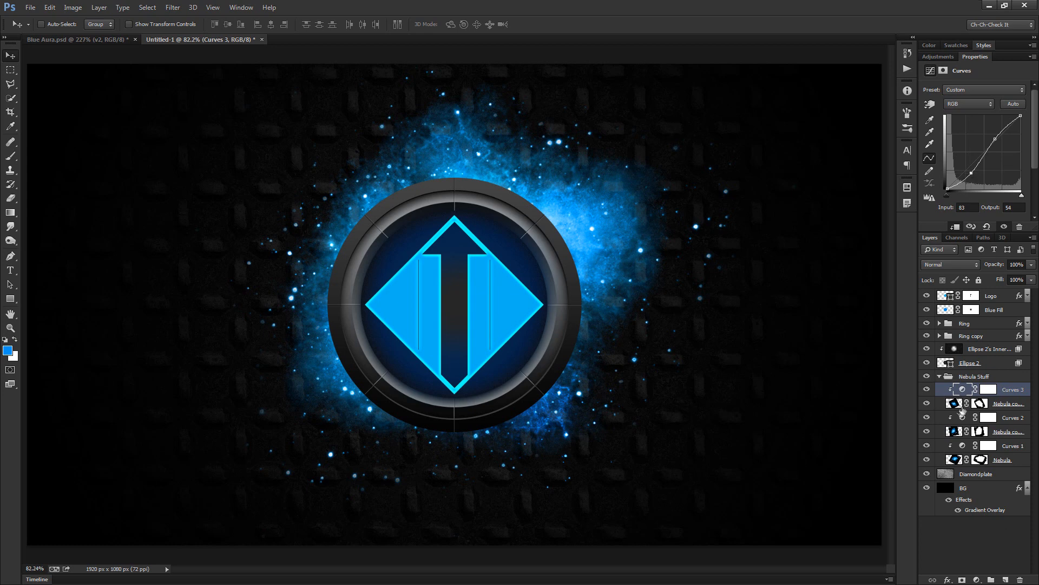
Brighten Curves 2 with points at about input 177, output 221 and input 89, output 102.
left_click(962, 418)
left_click_drag(1003, 136, 998, 125)
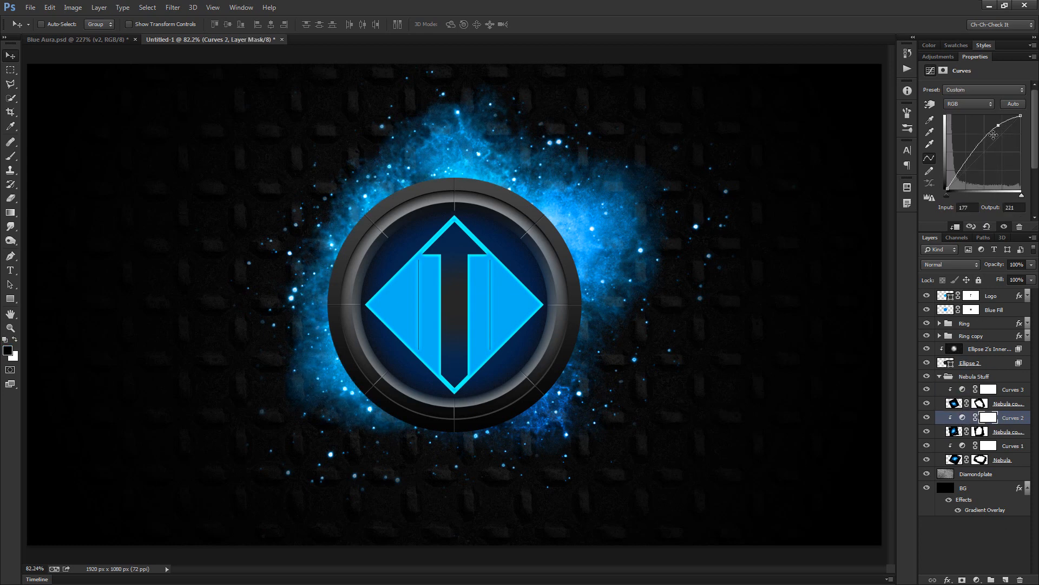
left_click_drag(969, 159, 973, 160)
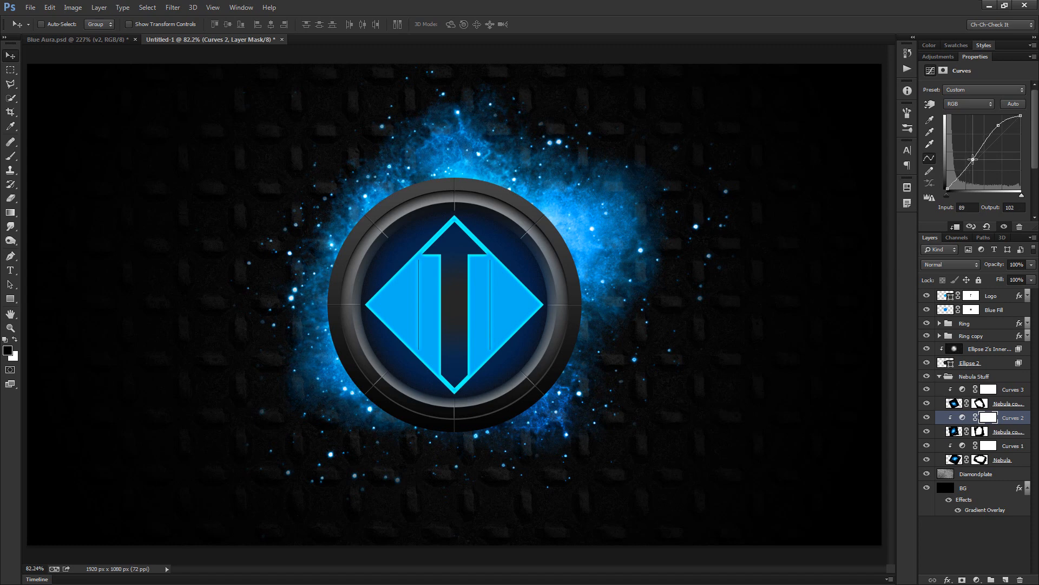
Shape Curves 1 into an S-curve with points at about input 167, output 200 and input 84, output 67.
left_click(963, 446)
left_click_drag(999, 137, 976, 170)
left_click_drag(996, 134, 995, 131)
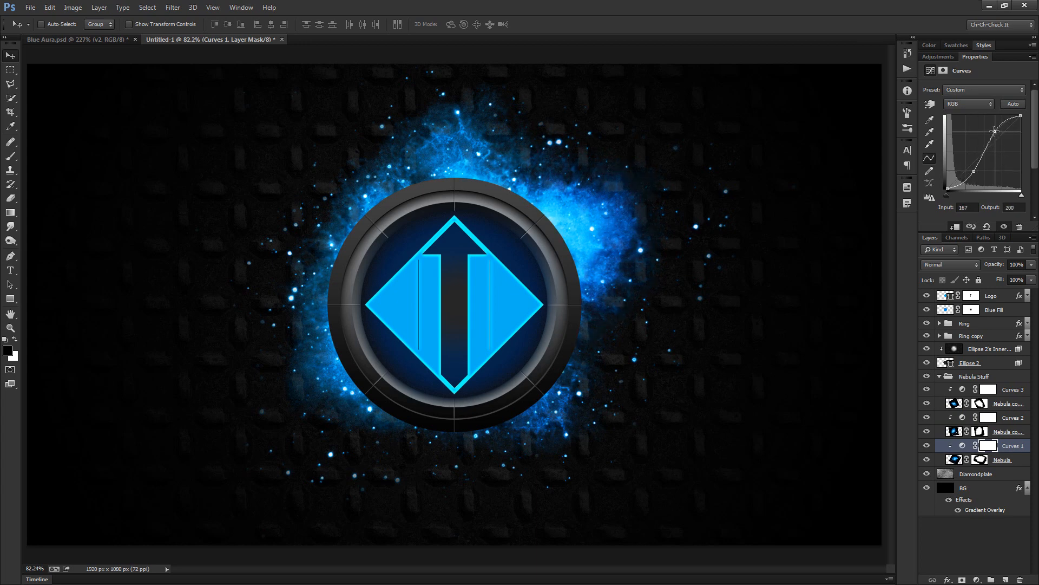
left_click_drag(977, 169, 973, 170)
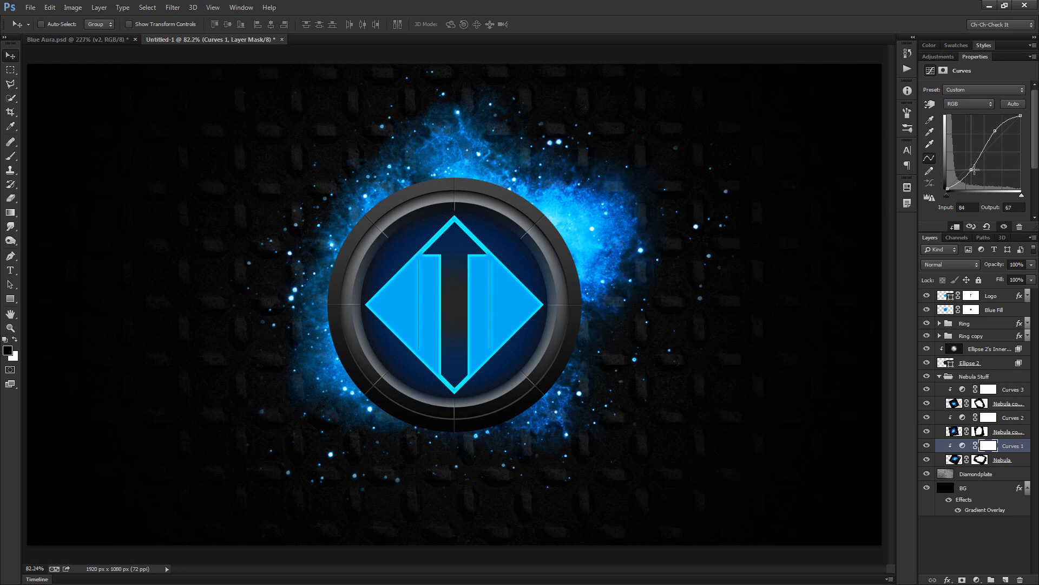
Compare the nebula clouds with and without their clipped Curves adjustments.
left_click(926, 445)
left_click(928, 417)
left_click(928, 417)
left_click(927, 390)
left_click(960, 379)
left_click(1005, 392)
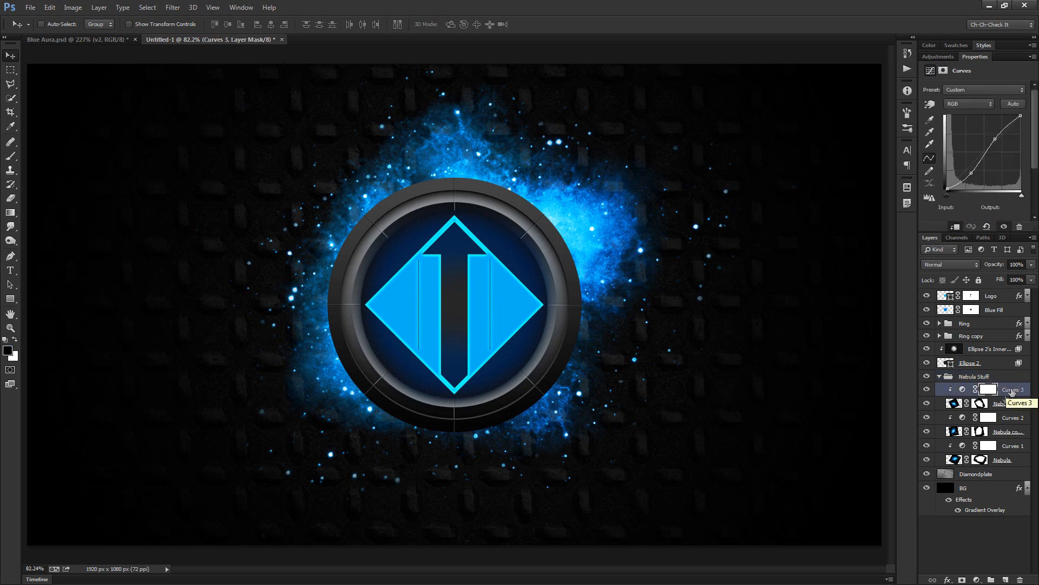
Paste the Smashed-Glass.jpg image from the browser onto a new layer above the Nebula Stuff group and blend it with Linear Dodge (Add).
left_click(940, 377)
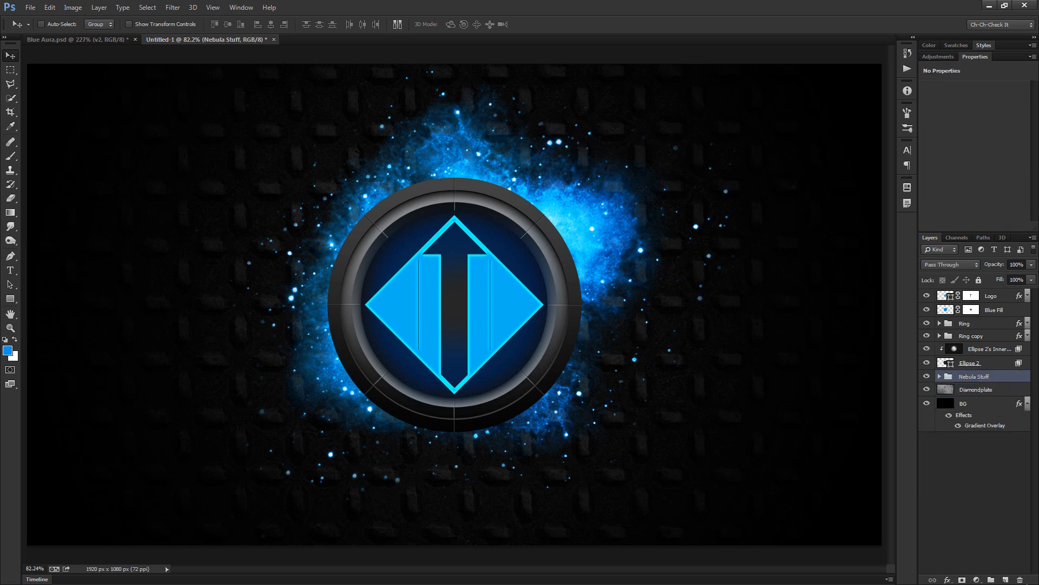
left_click(1005, 579)
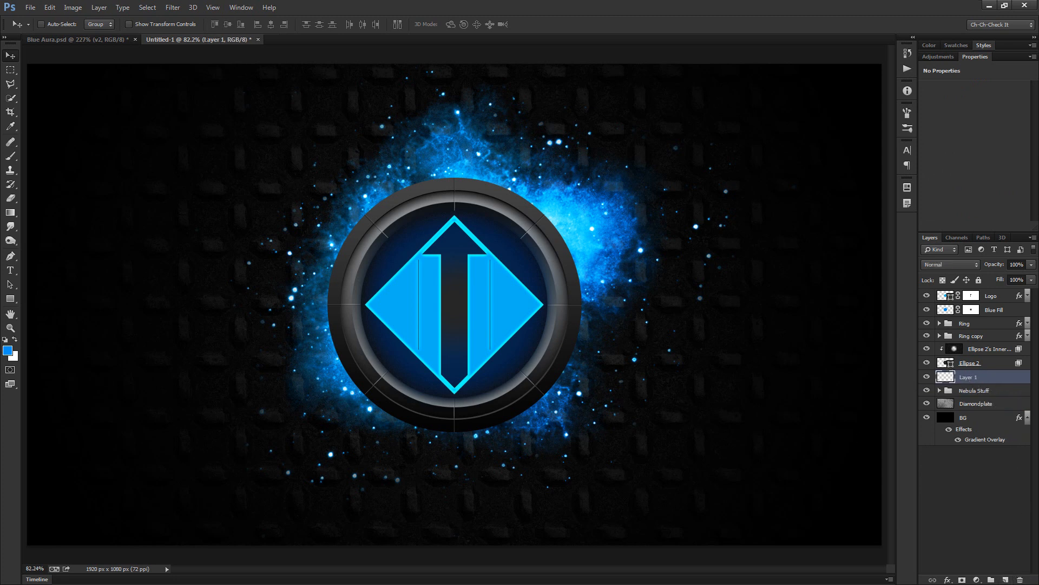
key("alt+Tab")
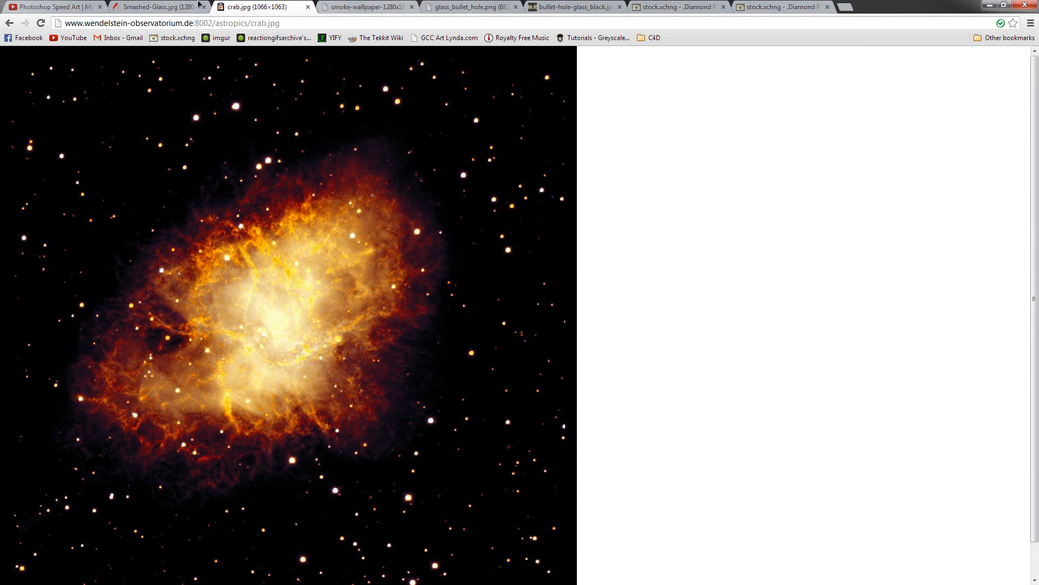
left_click(157, 7)
right_click(387, 279)
left_click(484, 320)
key("alt+Tab")
key("ctrl+v")
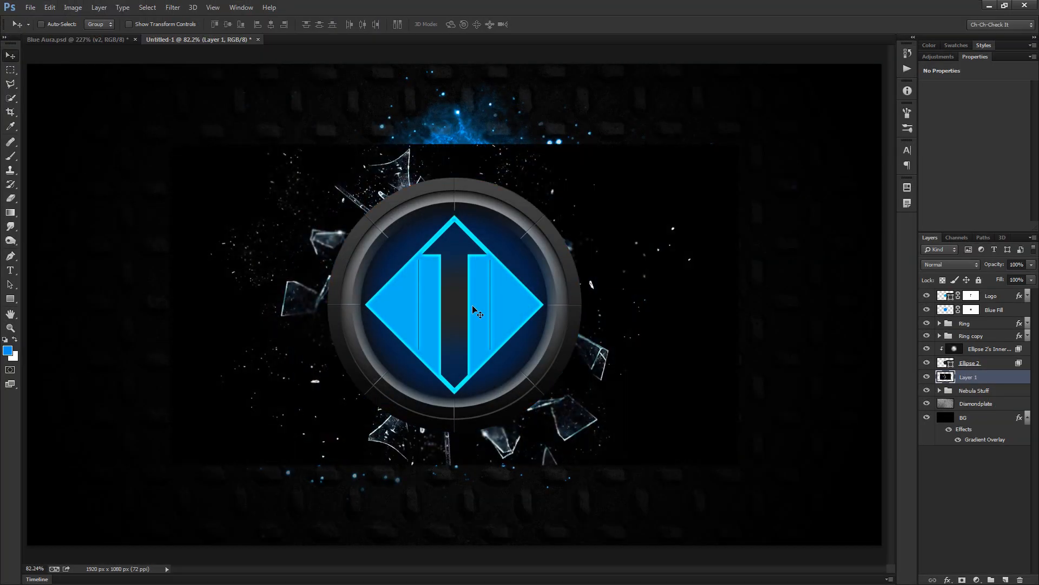
left_click(966, 264)
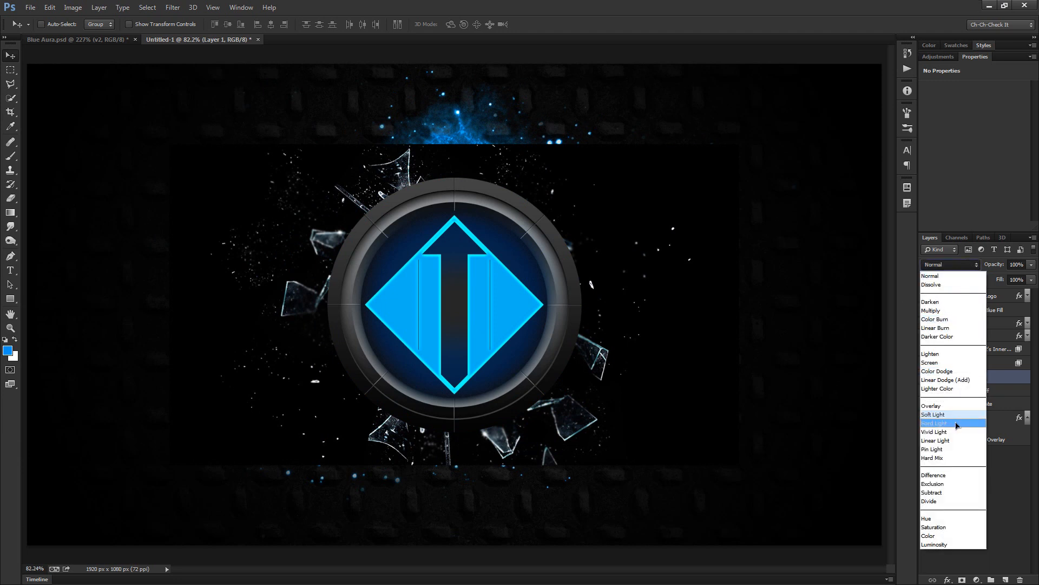
left_click(968, 381)
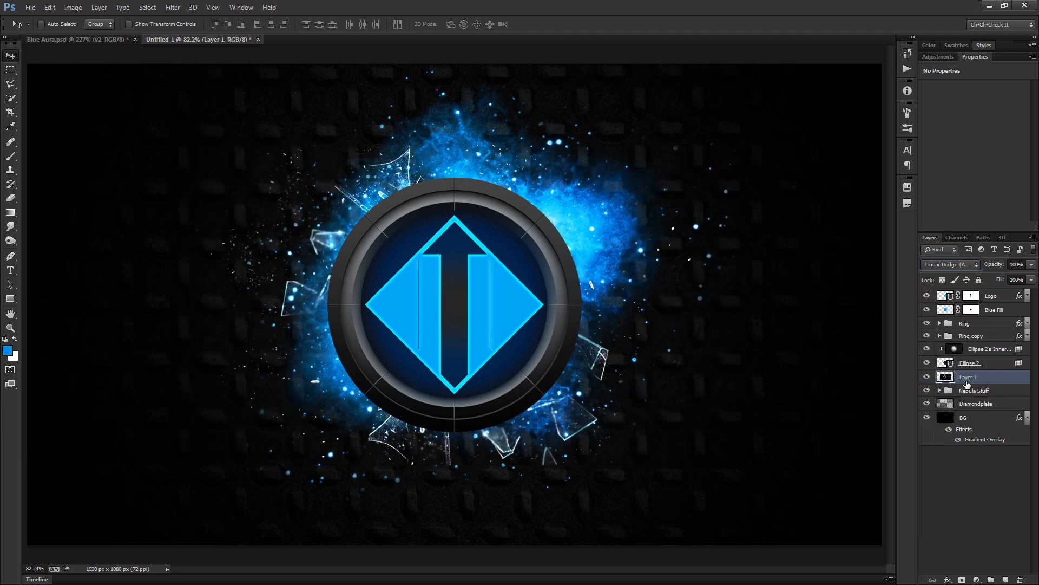
Group the pasted shards layer and name both the group and the layer Glass.
key("ctrl+g")
double_click(979, 376)
type("Glass")
left_click(973, 389)
double_click(973, 389)
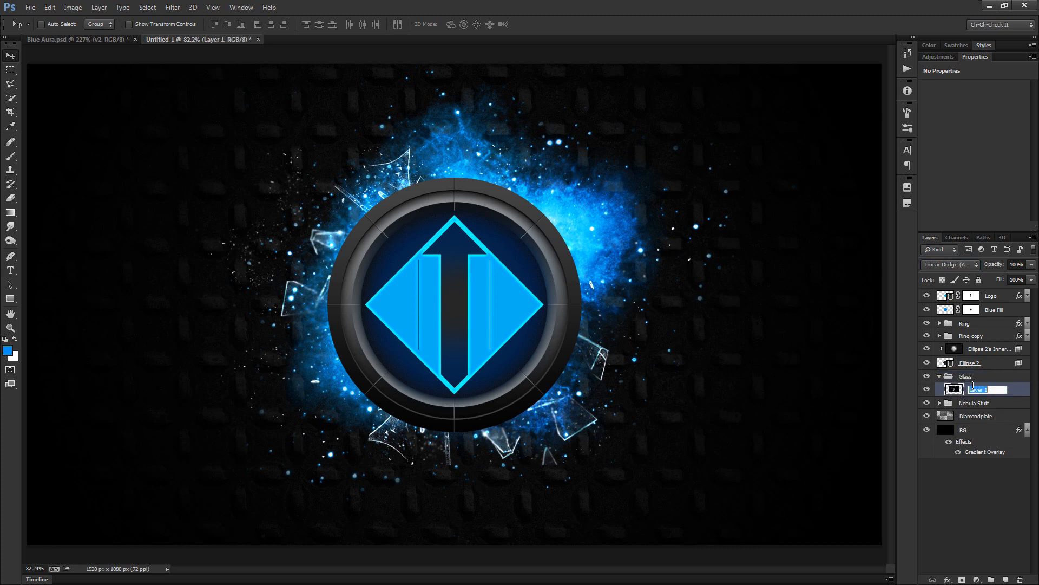
type("Glass")
key("Return")
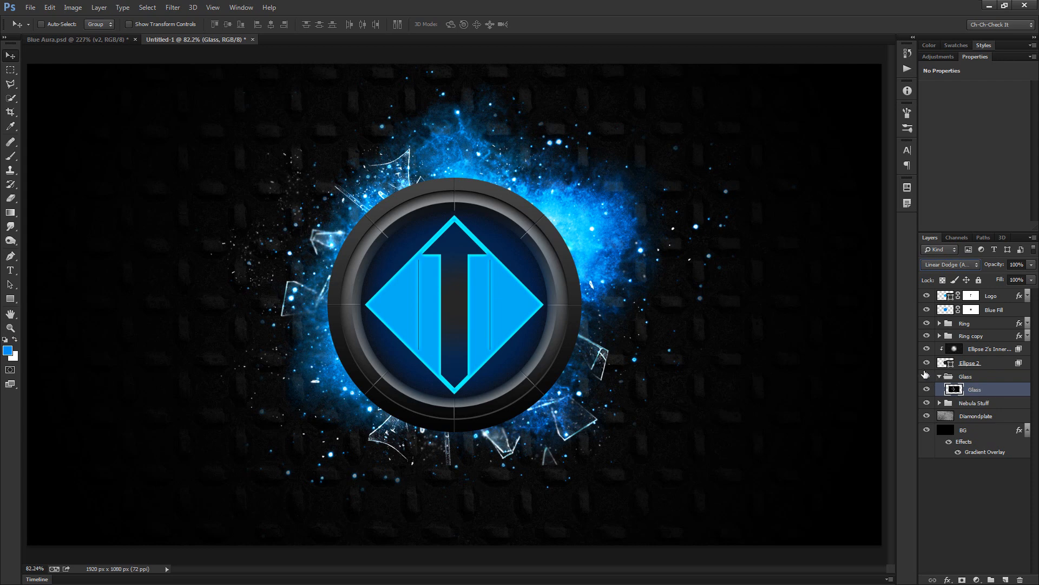
Scale the Glass layer to about 136% around the ring and rotate it slightly clockwise.
key("ctrl+t")
left_click_drag(741, 467, 836, 530)
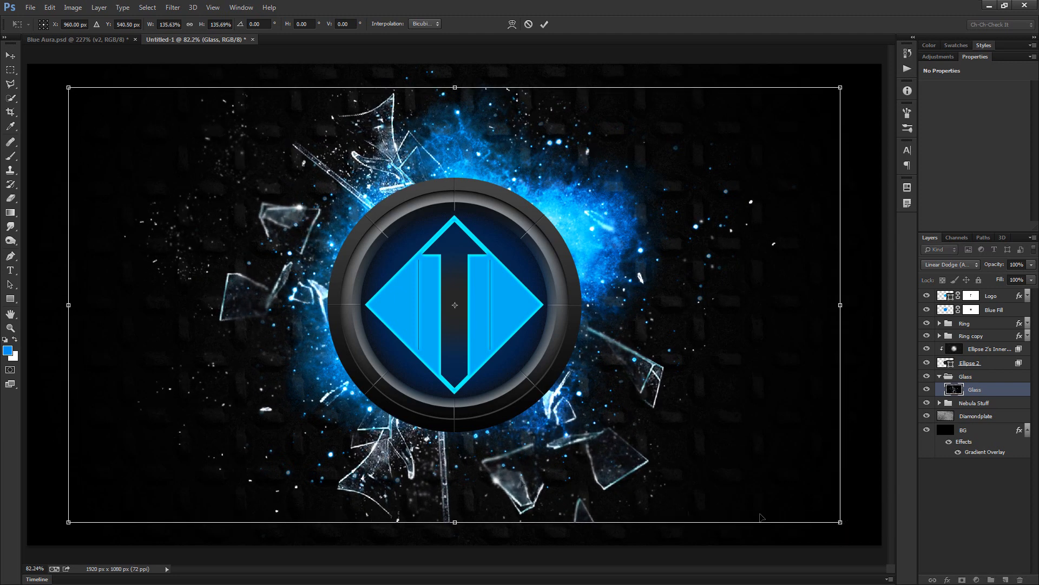
left_click_drag(587, 72, 637, 87)
left_click(545, 25)
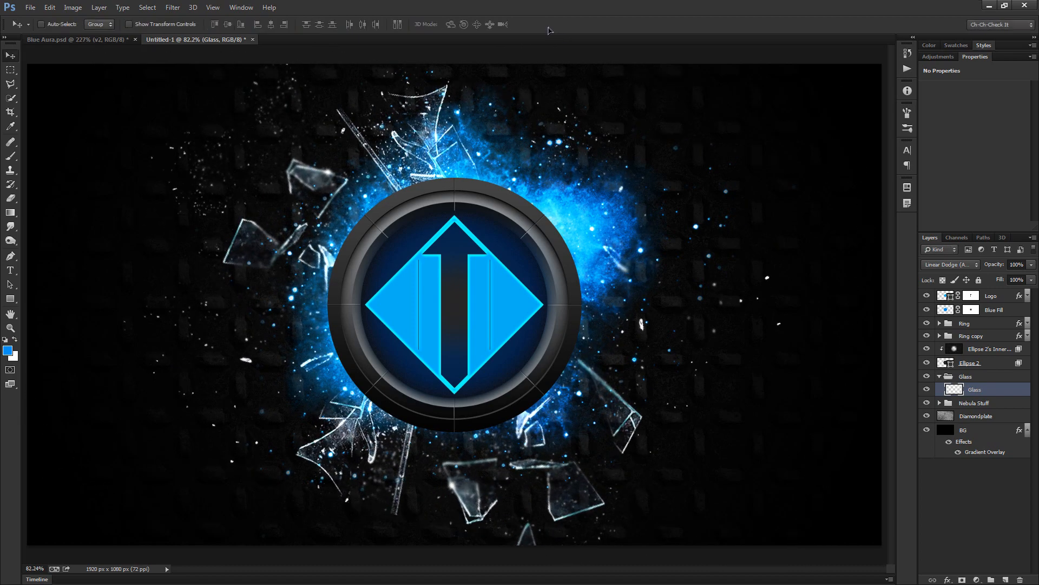
Duplicate the Glass layer, flip the copy vertically, rotate it to about 77.4° and position its shards around the ring.
key("ctrl+j")
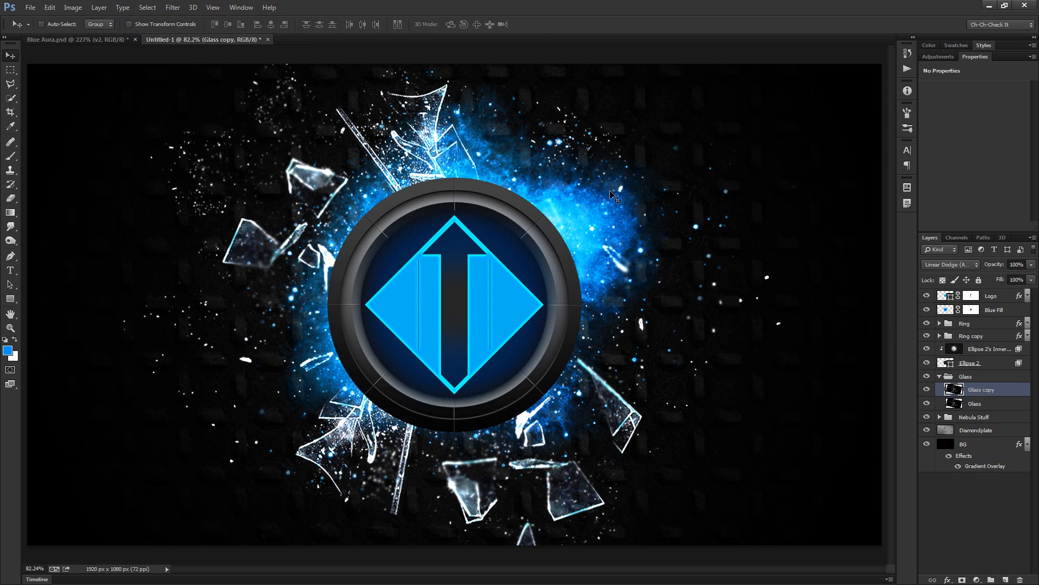
key("ctrl+t")
right_click(411, 294)
left_click(509, 474)
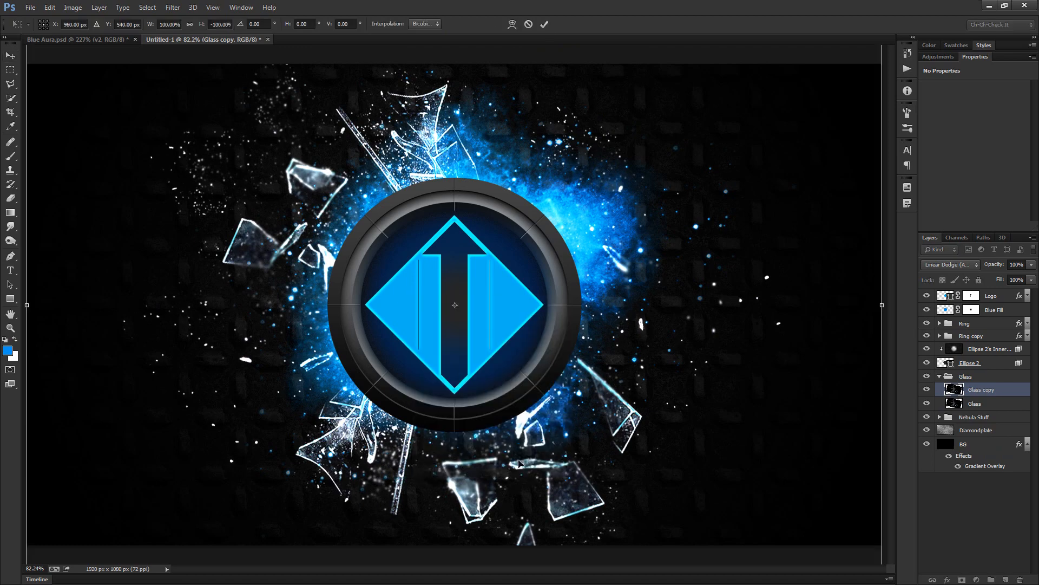
key("ctrl+0")
left_click_drag(887, 394, 515, 413)
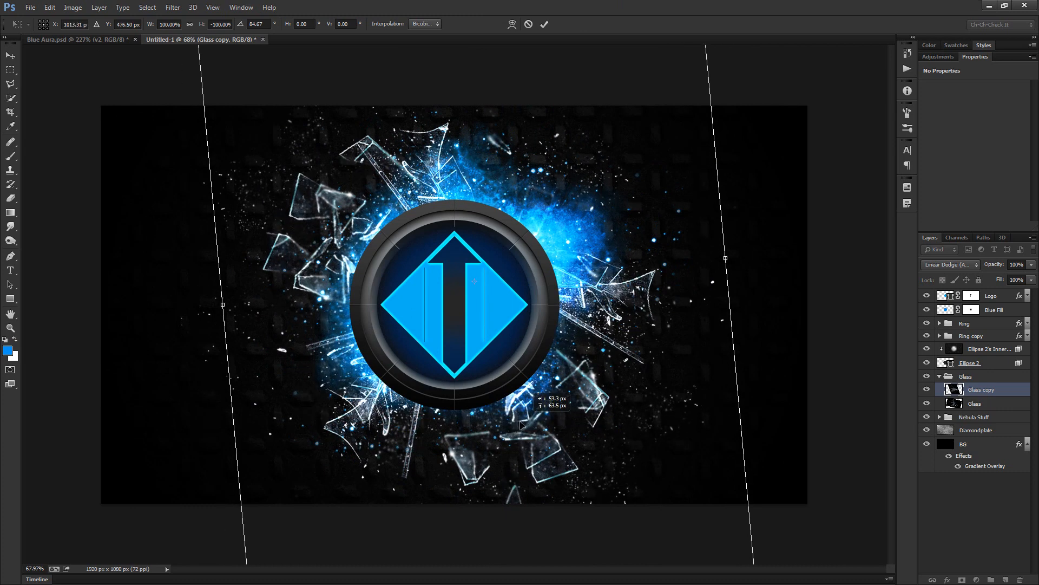
left_click_drag(778, 387, 812, 308)
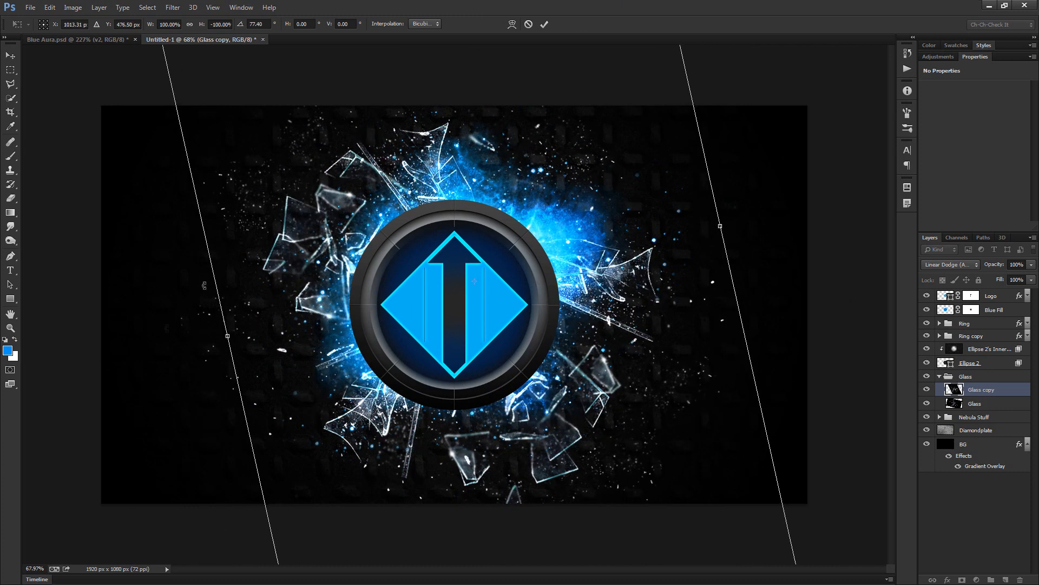
left_click(544, 24)
key("ctrl+0")
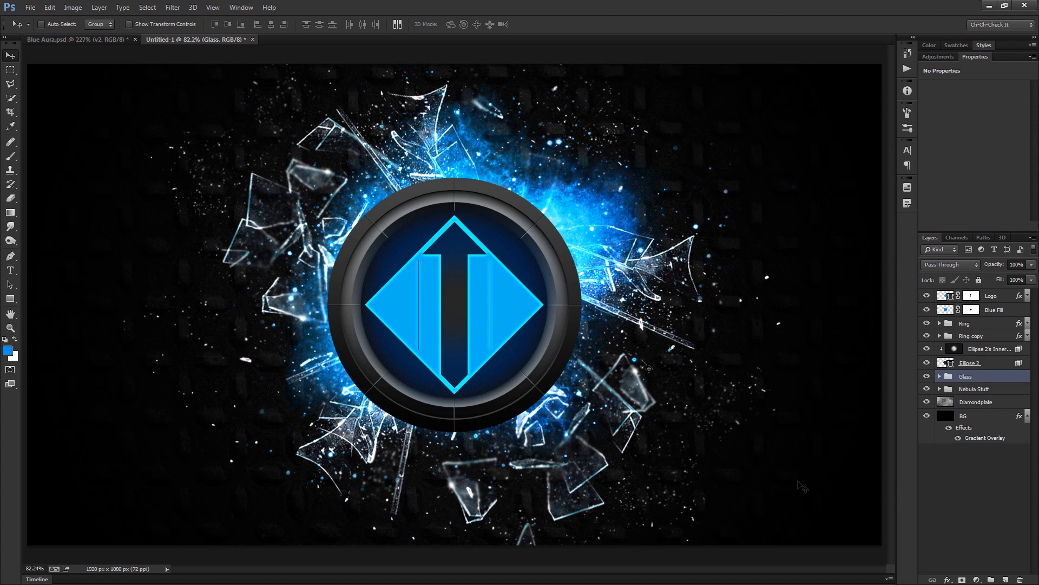
Add a new layer above the Logo layer and name it Blue Glow.
left_click(1003, 300)
left_click(1005, 579)
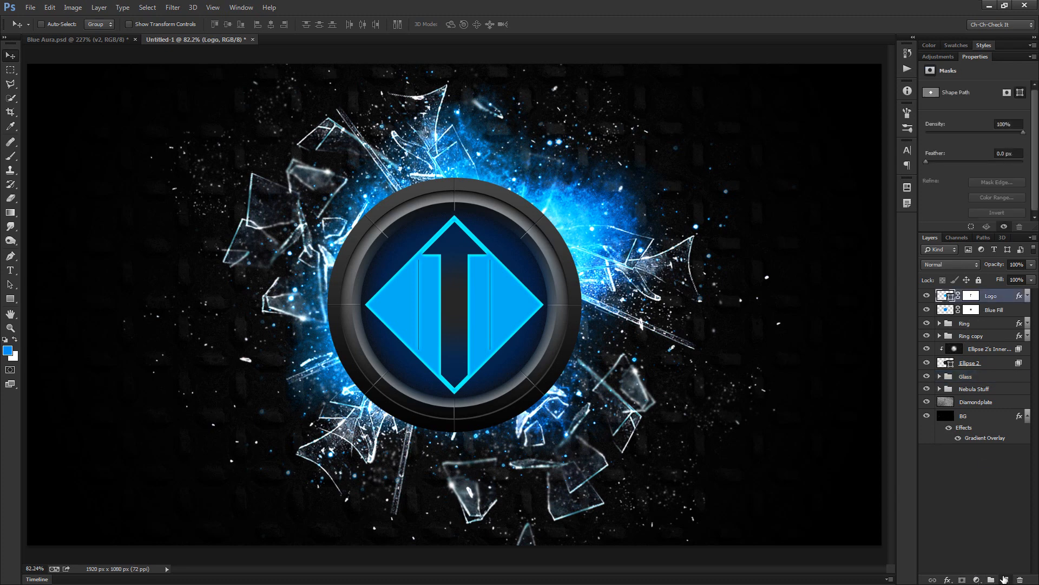
double_click(973, 297)
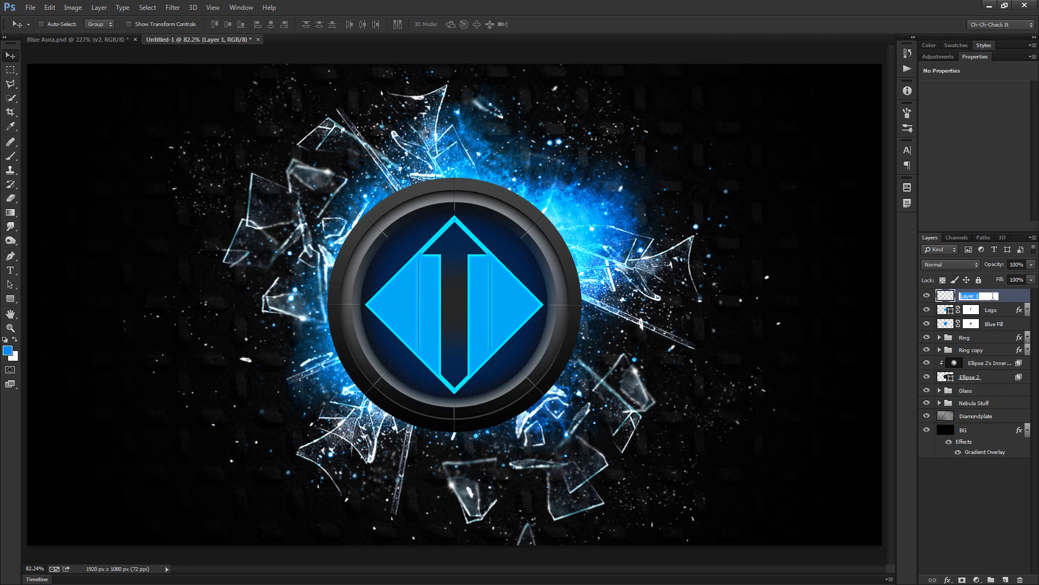
type("Blue Glow")
key("Return")
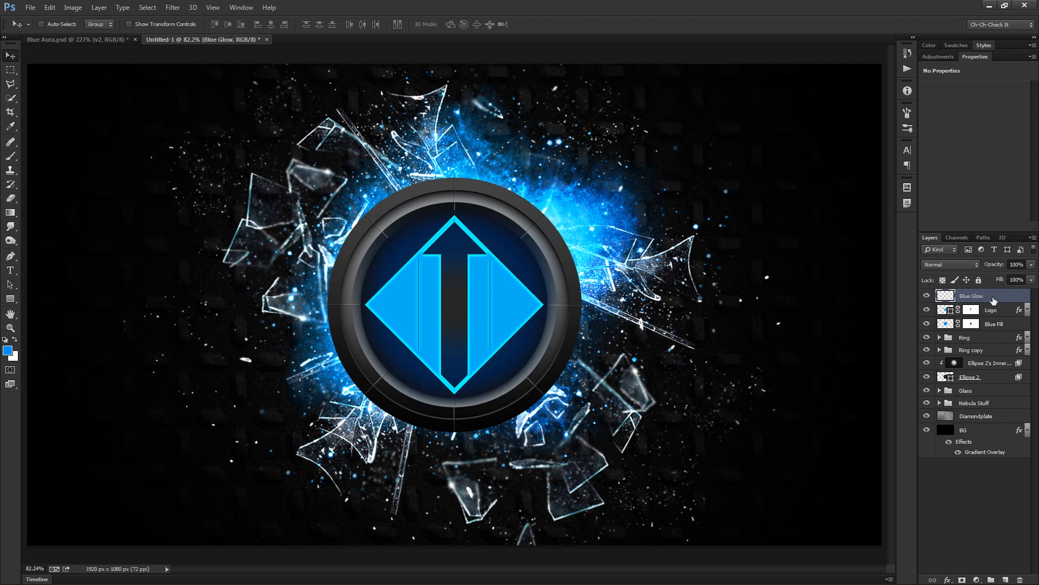
Sample the logo's bright blue as the foreground color and fill the Blue Glow layer with it.
left_click(8, 350)
left_click_drag(649, 227, 649, 228)
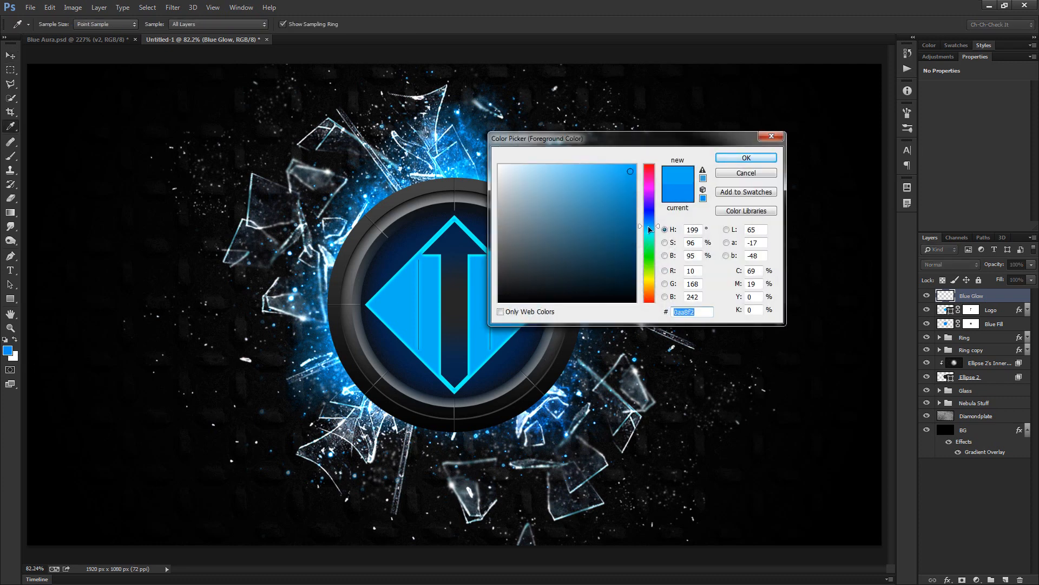
left_click(648, 226)
left_click_drag(649, 227, 650, 228)
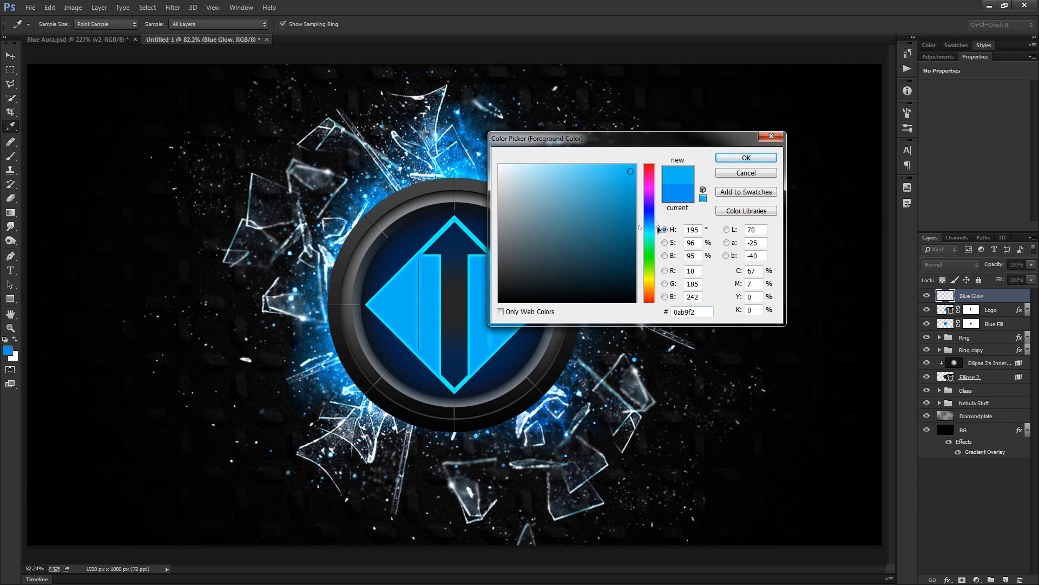
left_click(653, 228)
left_click_drag(653, 229, 652, 231)
left_click(416, 330)
left_click(746, 158)
key("v")
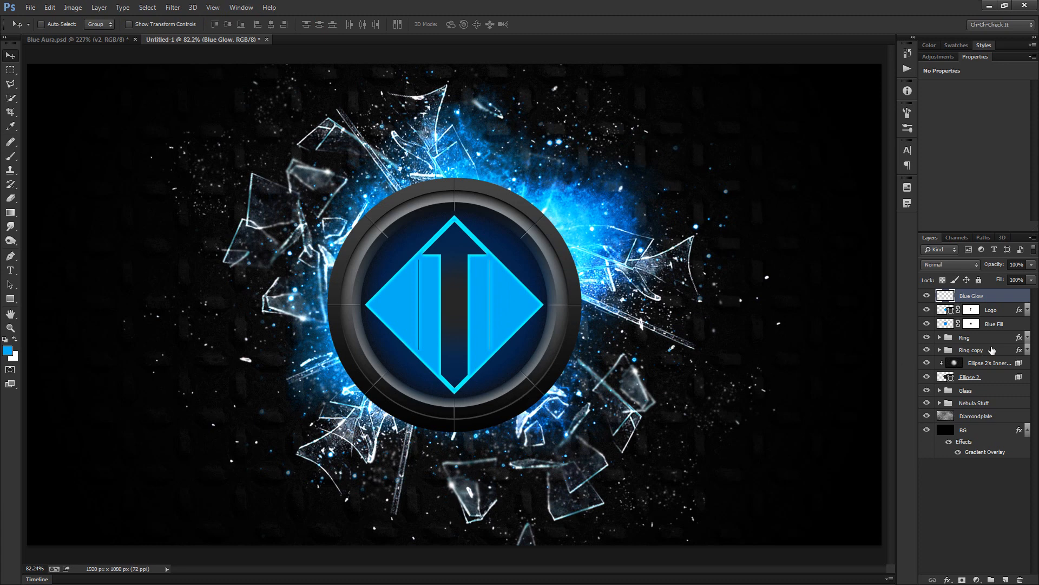
key("alt+BackSpace")
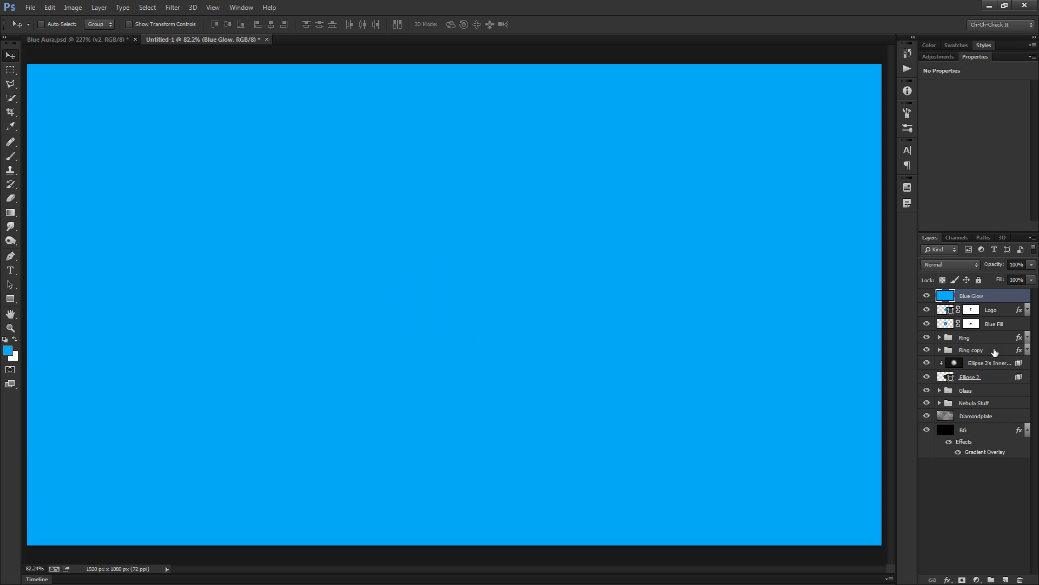
Set the Blue Glow layer's blend mode to Linear Dodge (Add) and hide its fill with a black layer mask.
left_click(960, 265)
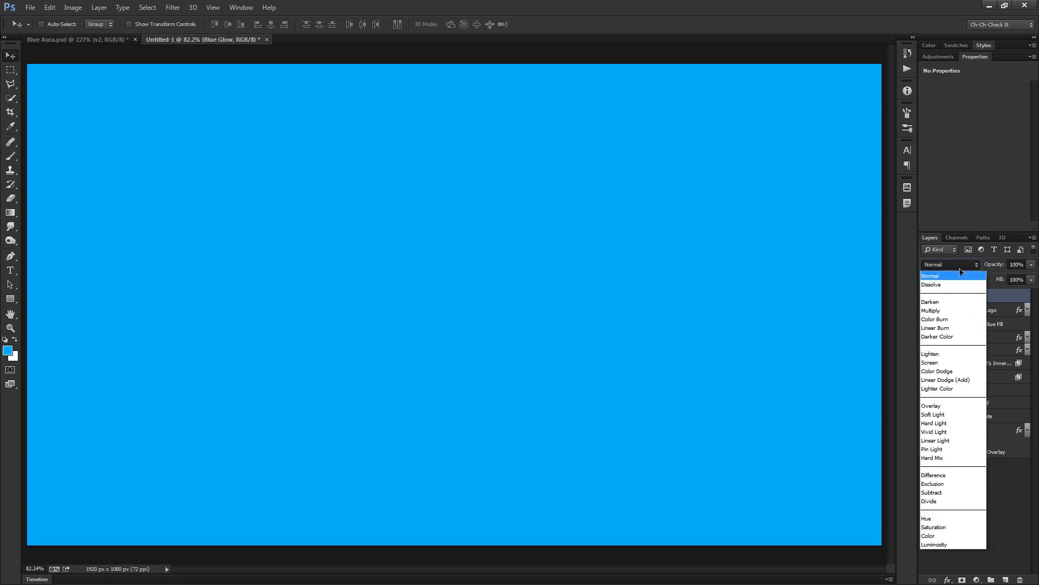
left_click(965, 381)
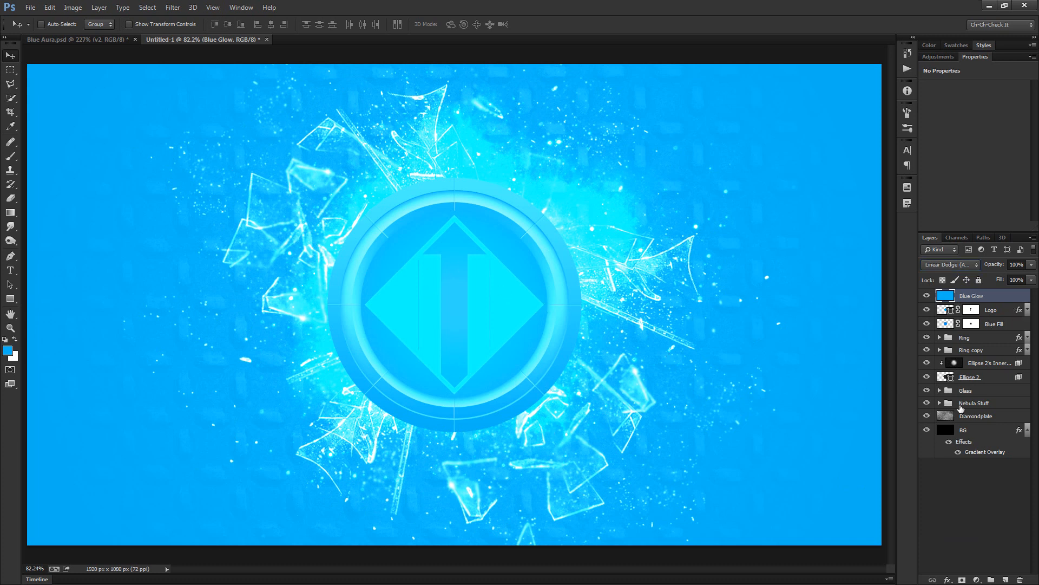
left_click(963, 579, "alt")
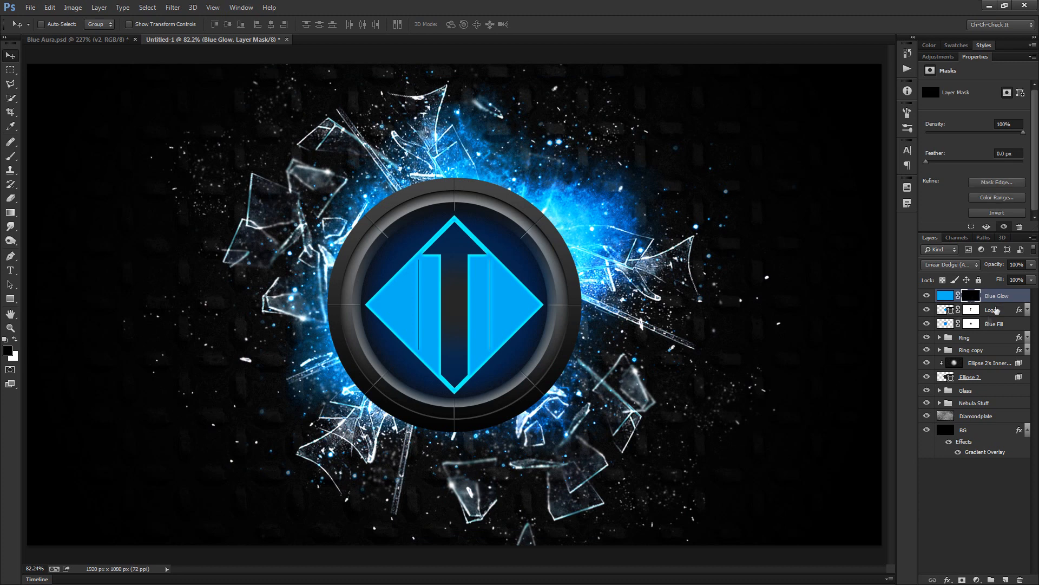
Paint white on the Blue Glow mask around the ring's outer edge with a soft 50 px brush at 11% opacity.
key("b")
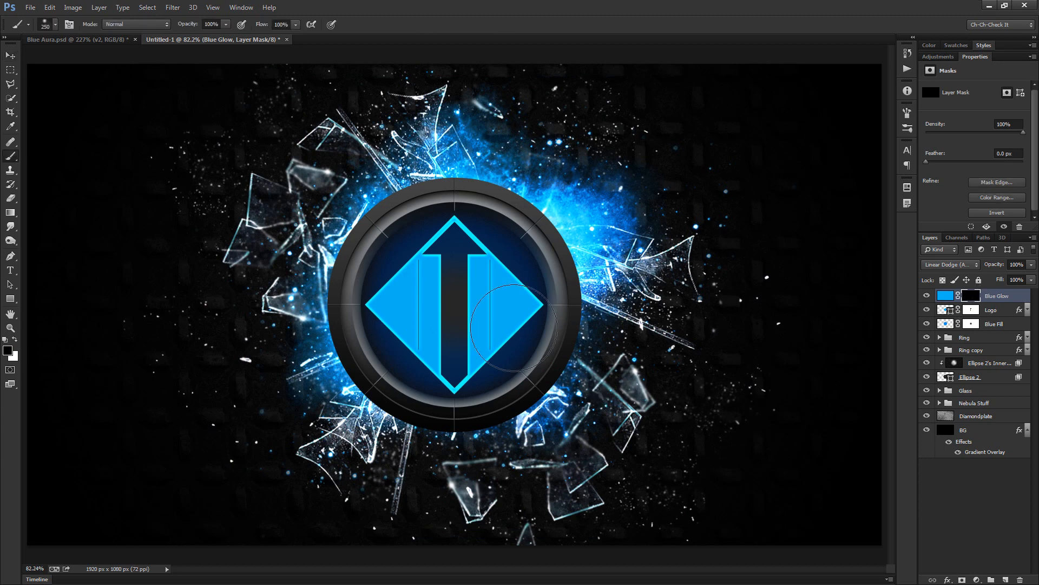
key("x")
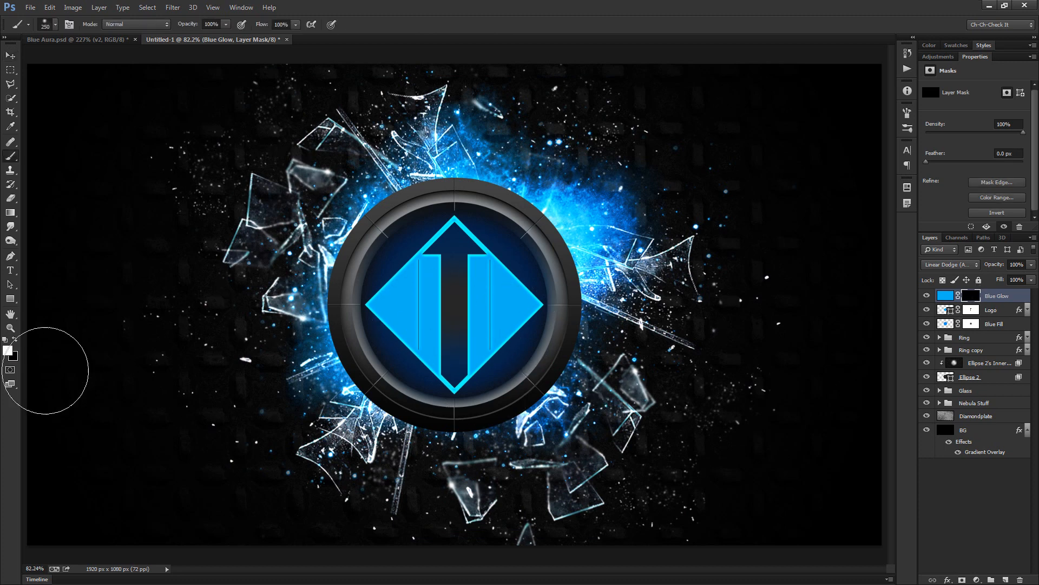
left_click_drag(188, 25, 145, 32)
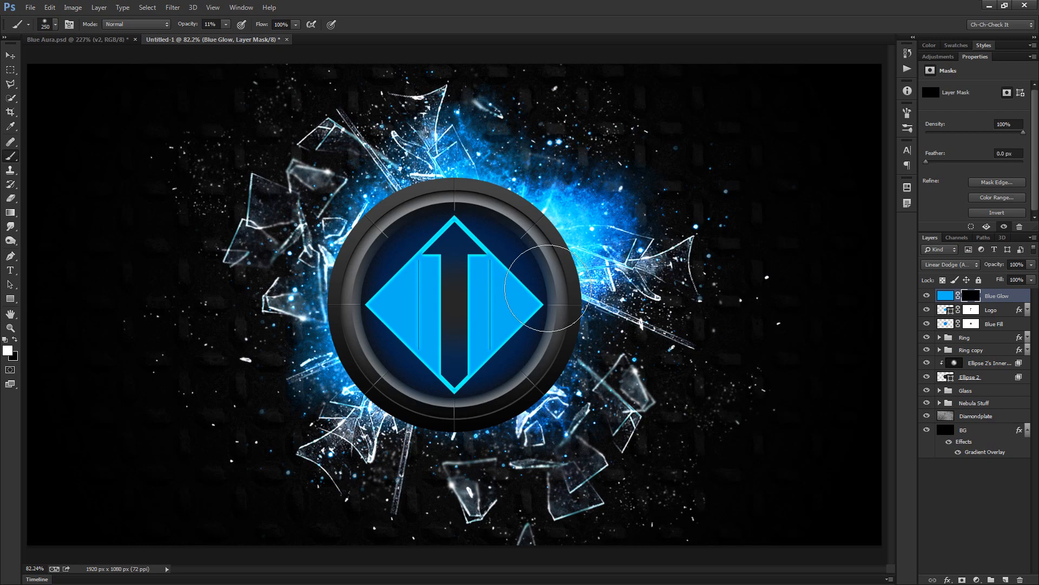
key("bracketleft")
key("bracketleft")
key("bracketleft")
key("bracketleft")
key("bracketleft")
key("bracketleft")
scroll(628, 396, "up", 6)
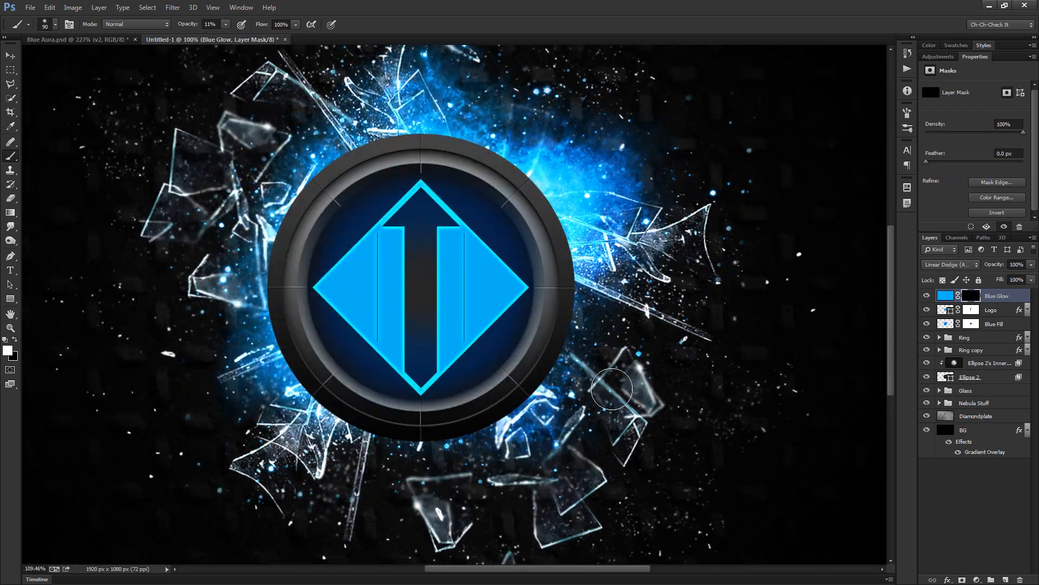
scroll(491, 359, "up", 2)
key("bracketleft")
key("bracketleft")
key("bracketleft")
key("bracketleft")
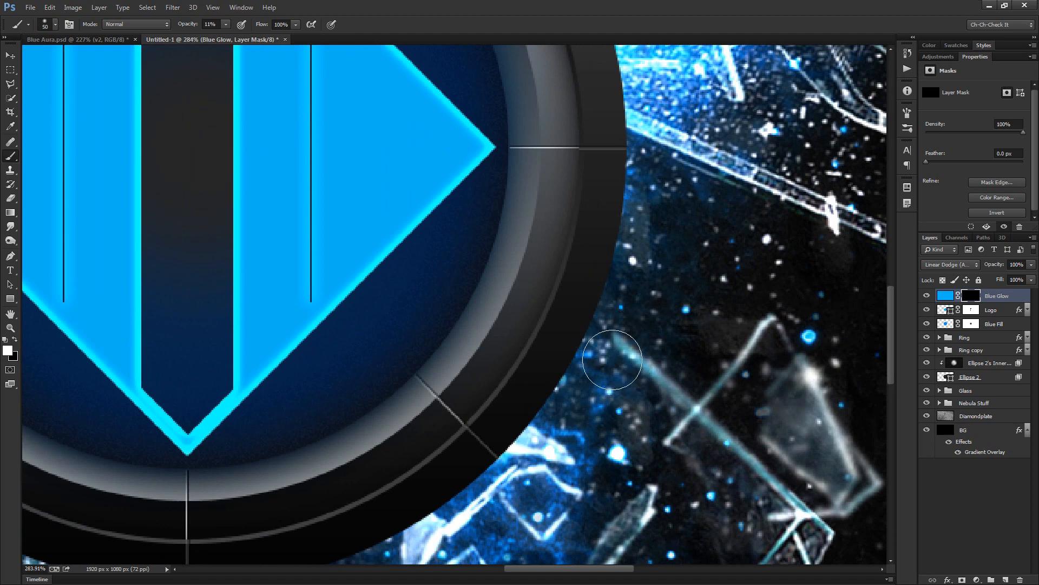
mouse_move(527, 444)
left_mouse_down()
mouse_move(603, 288)
mouse_move(646, 41)
mouse_move(602, 465)
mouse_move(588, 345)
mouse_move(537, 209)
mouse_move(508, 161)
mouse_move(381, 67)
left_mouse_up()
left_click_drag(459, 147, 632, 340)
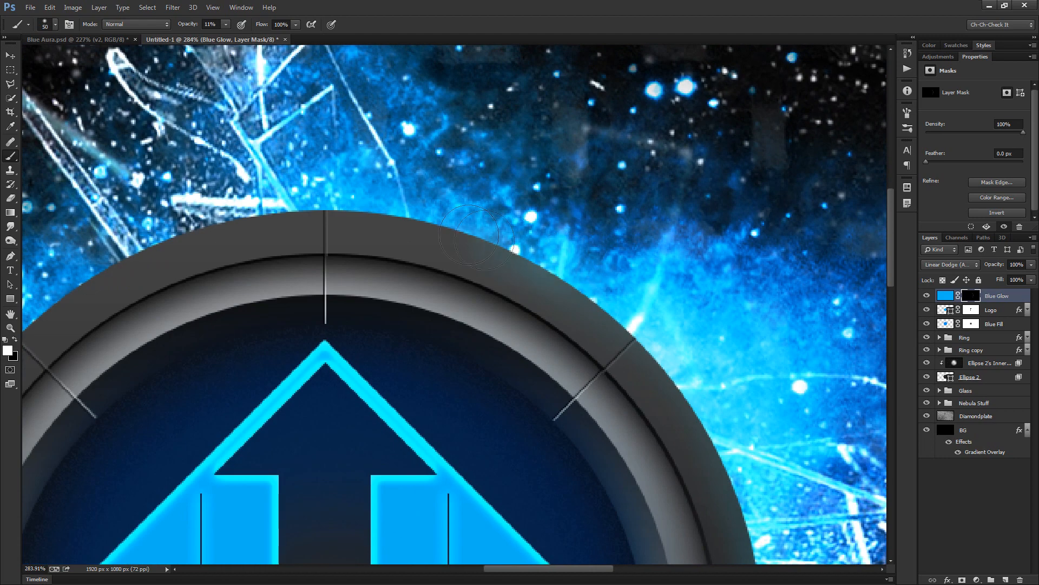
mouse_move(307, 203)
left_mouse_down()
mouse_move(206, 227)
mouse_move(68, 303)
left_mouse_up()
mouse_move(65, 303)
left_mouse_down()
mouse_move(355, 148)
mouse_move(411, 130)
mouse_move(324, 195)
mouse_move(267, 313)
mouse_move(241, 504)
left_mouse_up()
left_click_drag(219, 338, 217, 18)
mouse_move(230, 179)
left_mouse_down()
mouse_move(252, 230)
mouse_move(269, 386)
mouse_move(376, 490)
mouse_move(313, 216)
mouse_move(471, 298)
mouse_move(571, 309)
mouse_move(648, 309)
mouse_move(826, 251)
mouse_move(490, 325)
mouse_move(459, 341)
mouse_move(541, 290)
mouse_move(567, 255)
left_mouse_up()
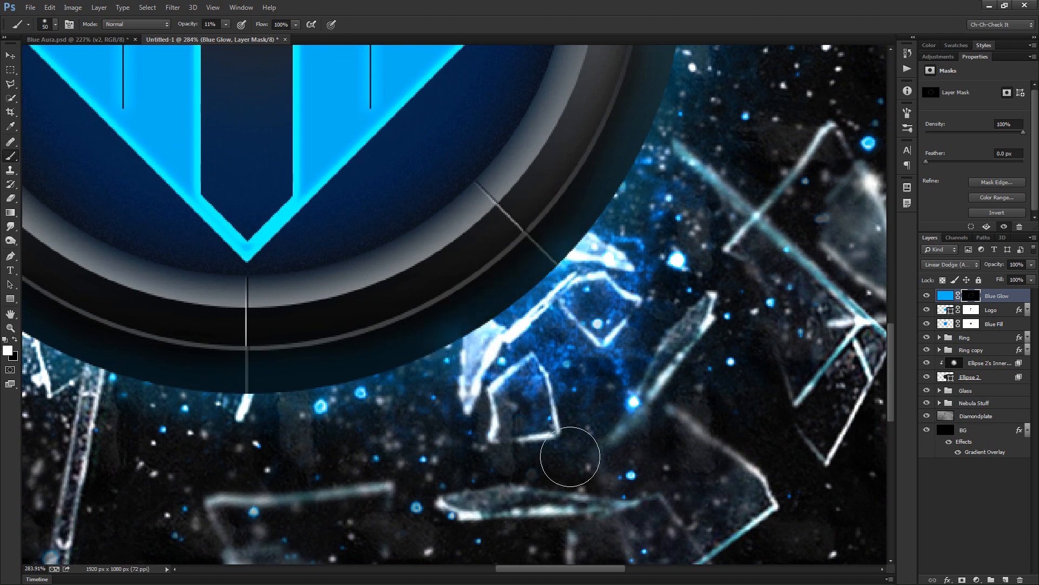
scroll(607, 312, "down", 5)
scroll(487, 239, "down", 5)
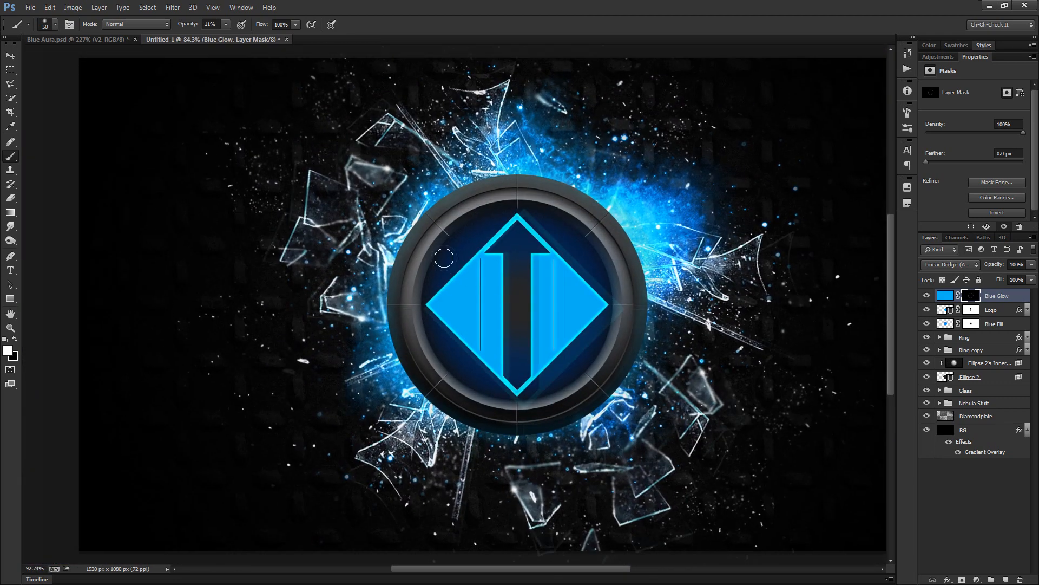
Paint a faint glow along the ring's inner edge on the Blue Glow mask with a 30 px brush at 6% opacity.
scroll(421, 279, "up", 8)
scroll(441, 263, "up", 5)
scroll(499, 262, "down", 3)
key("bracketleft")
key("bracketleft")
key("bracketleft")
key("bracketleft")
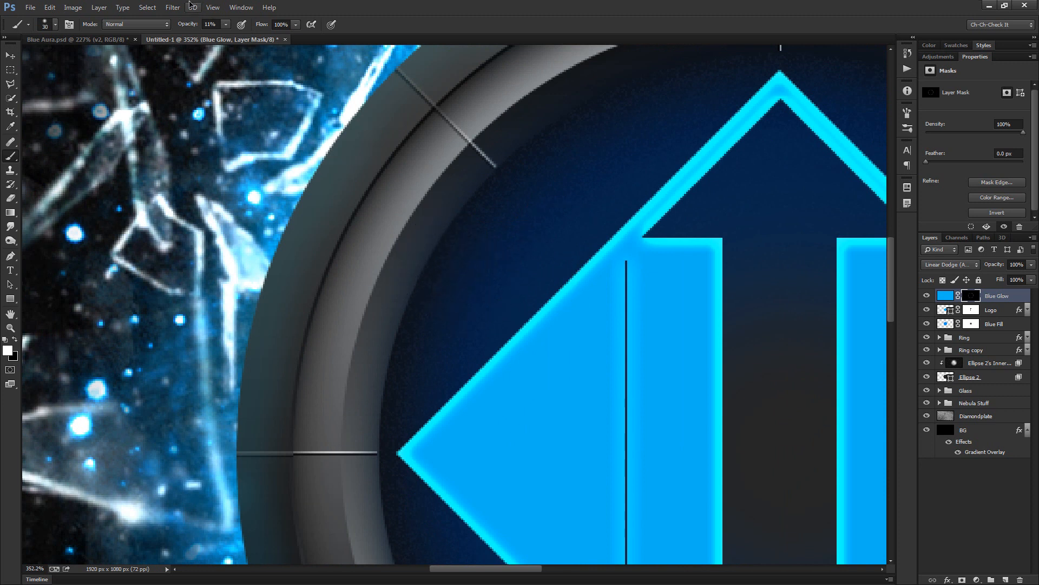
left_click_drag(194, 27, 188, 27)
left_click_drag(194, 29, 194, 29)
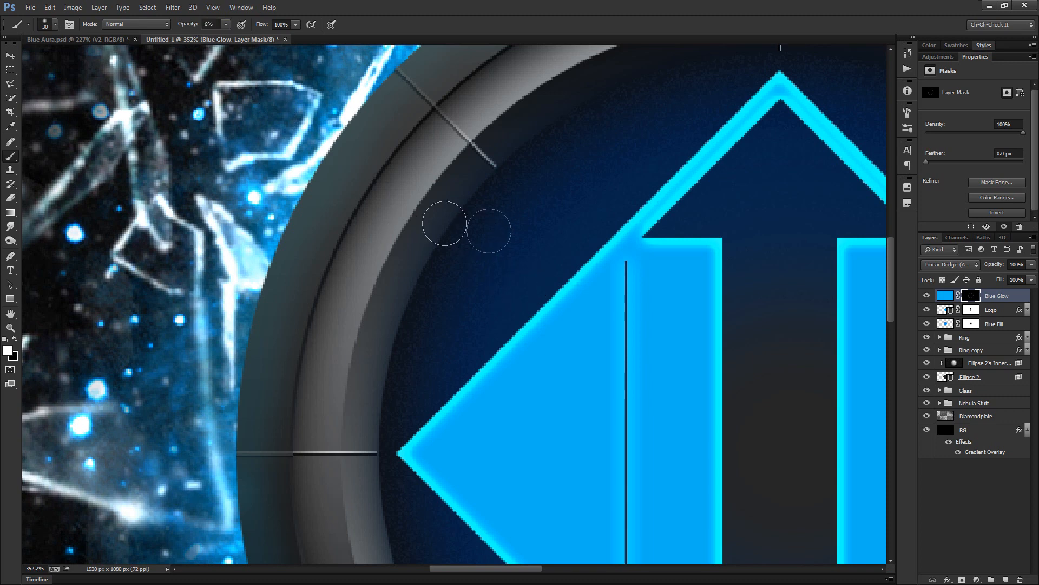
scroll(451, 249, "up", 1)
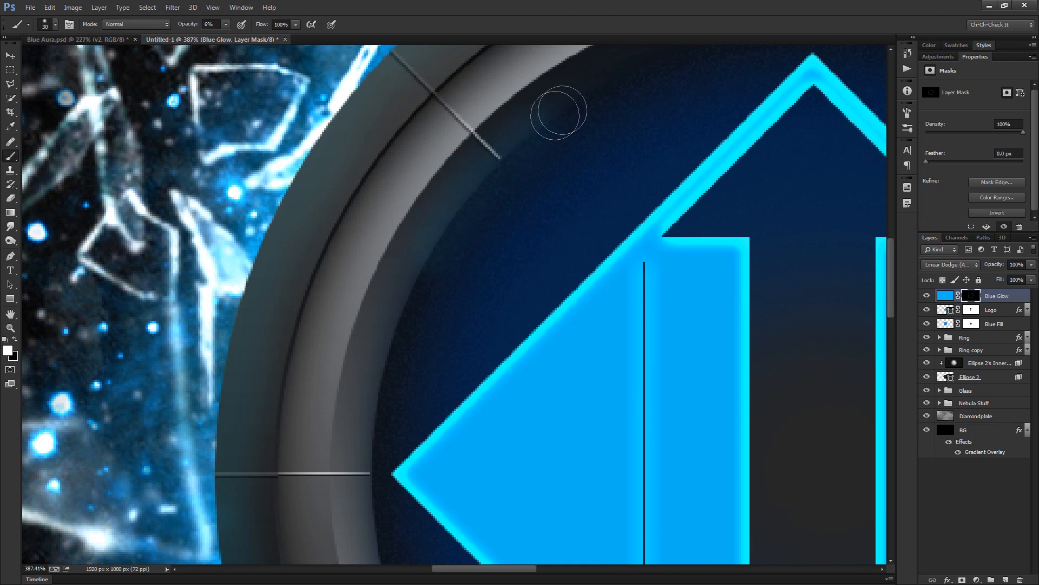
mouse_move(612, 81)
left_mouse_down()
mouse_move(515, 151)
mouse_move(350, 225)
mouse_move(379, 205)
mouse_move(475, 188)
mouse_move(610, 187)
mouse_move(729, 213)
mouse_move(854, 304)
mouse_move(537, 130)
mouse_move(651, 303)
left_mouse_up()
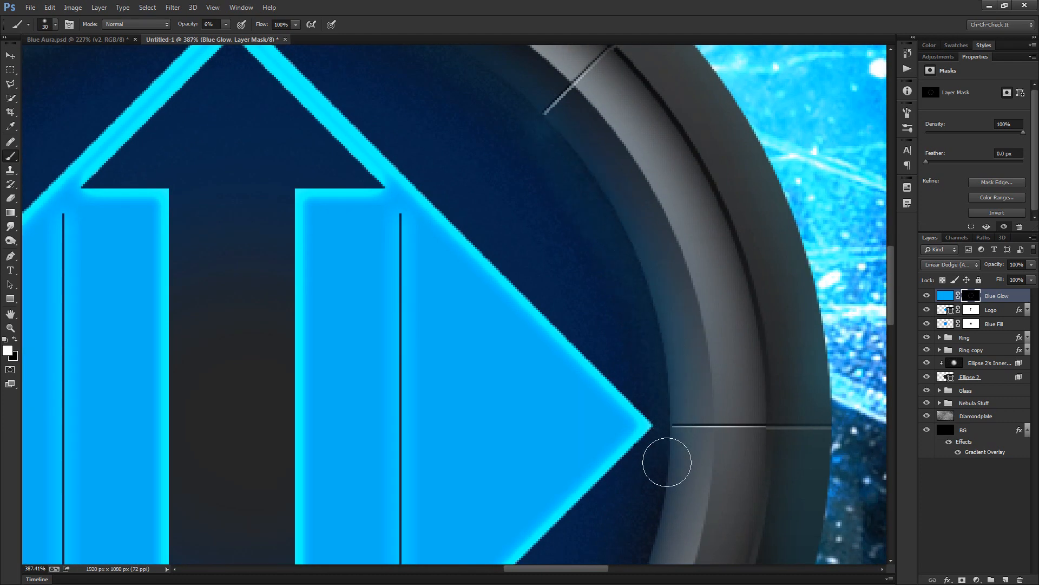
mouse_move(661, 503)
left_mouse_down()
mouse_move(696, 238)
mouse_move(647, 357)
mouse_move(594, 432)
mouse_move(526, 495)
mouse_move(481, 514)
mouse_move(724, 273)
mouse_move(478, 319)
mouse_move(157, 100)
mouse_move(318, 290)
left_mouse_up()
mouse_move(303, 271)
left_mouse_down()
mouse_move(250, 112)
mouse_move(264, 281)
left_mouse_up()
mouse_move(267, 276)
left_mouse_down()
mouse_move(279, 102)
mouse_move(216, 341)
left_mouse_up()
scroll(517, 305, "down", 6)
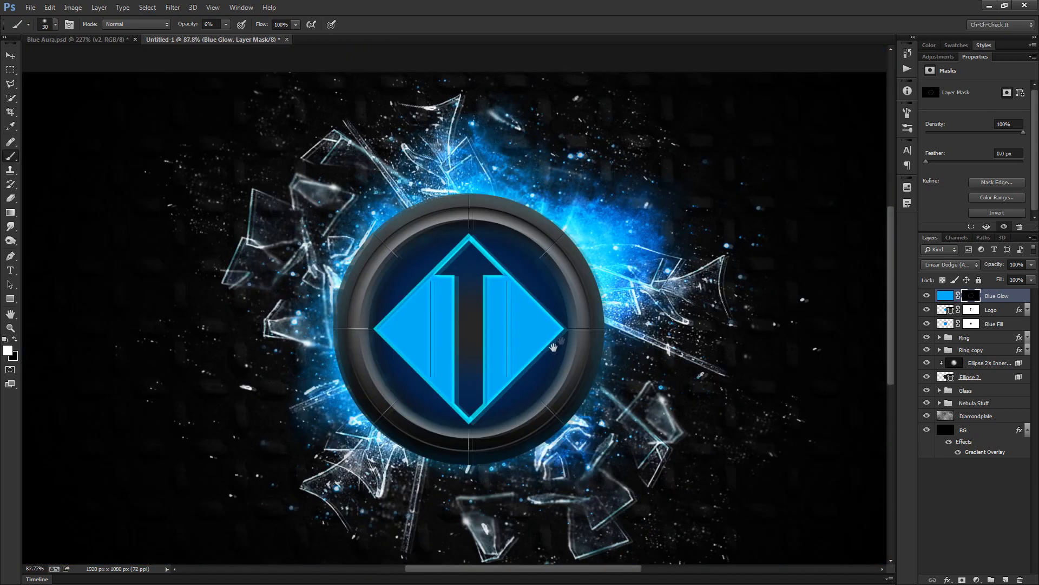
Brush a broader soft glow over the ring's upper-right section beside the nebula, enlarging the brush to 150 px.
scroll(554, 304, "up", 2)
scroll(522, 222, "down", 2)
scroll(300, 252, "up", 2)
key("bracketright")
scroll(366, 172, "up", 2)
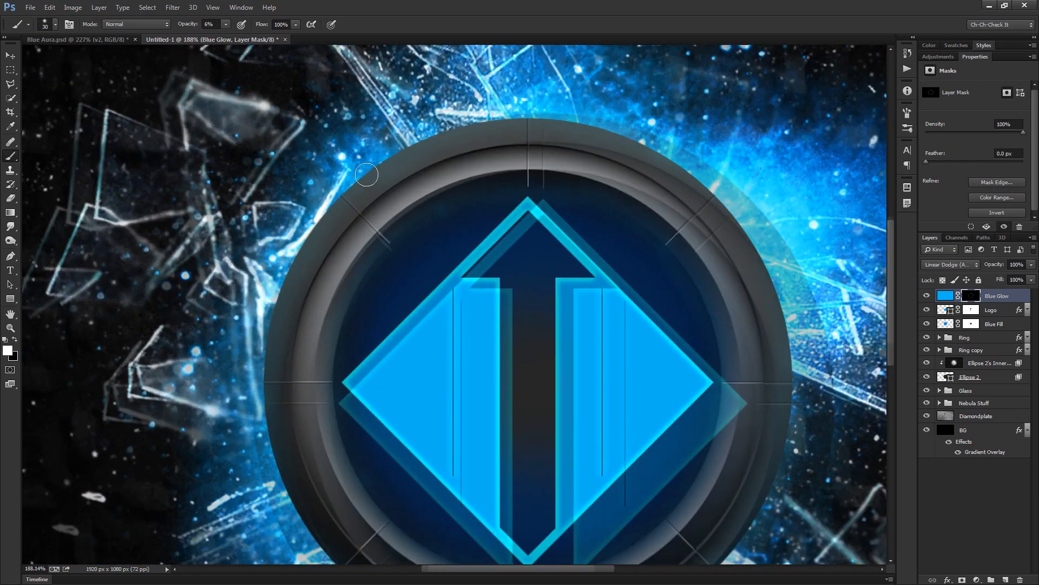
scroll(351, 238, "down", 3)
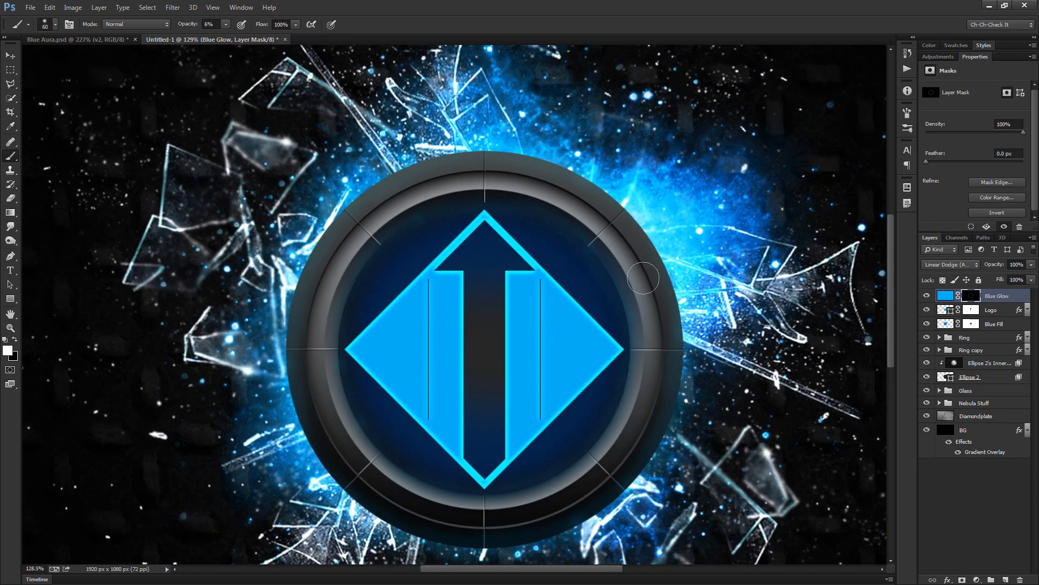
key("bracketright")
key("bracketright")
key("bracketright")
scroll(623, 238, "up", 2)
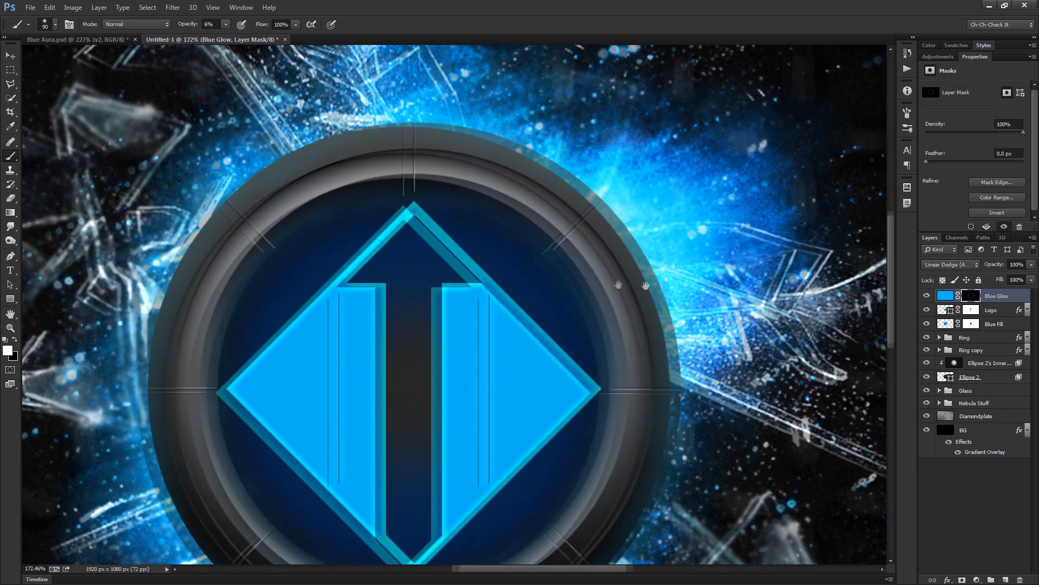
key("bracketright")
key("bracketright")
key("bracketright")
key("bracketright")
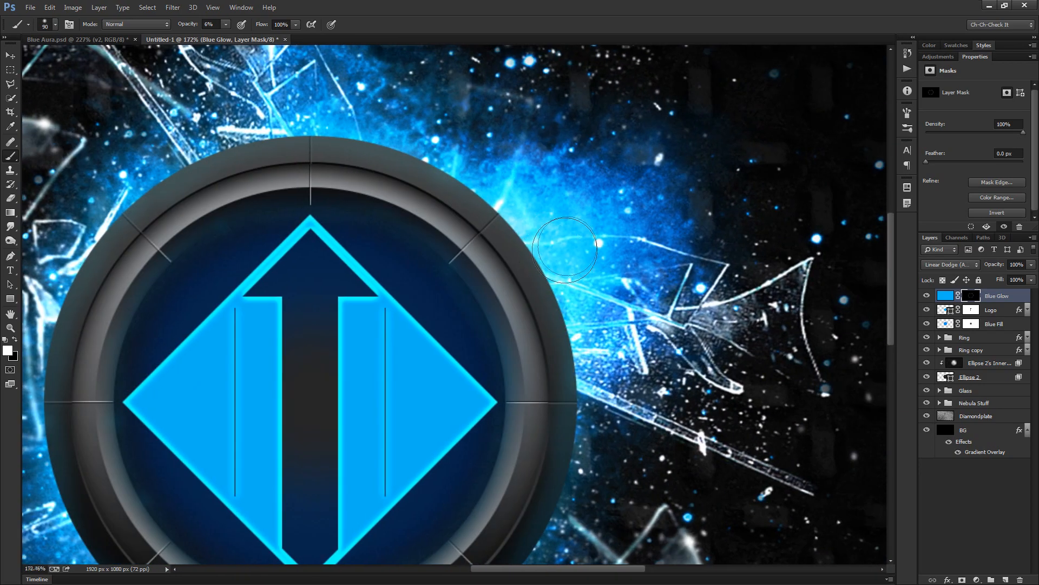
scroll(573, 248, "down", 2)
key("bracketright")
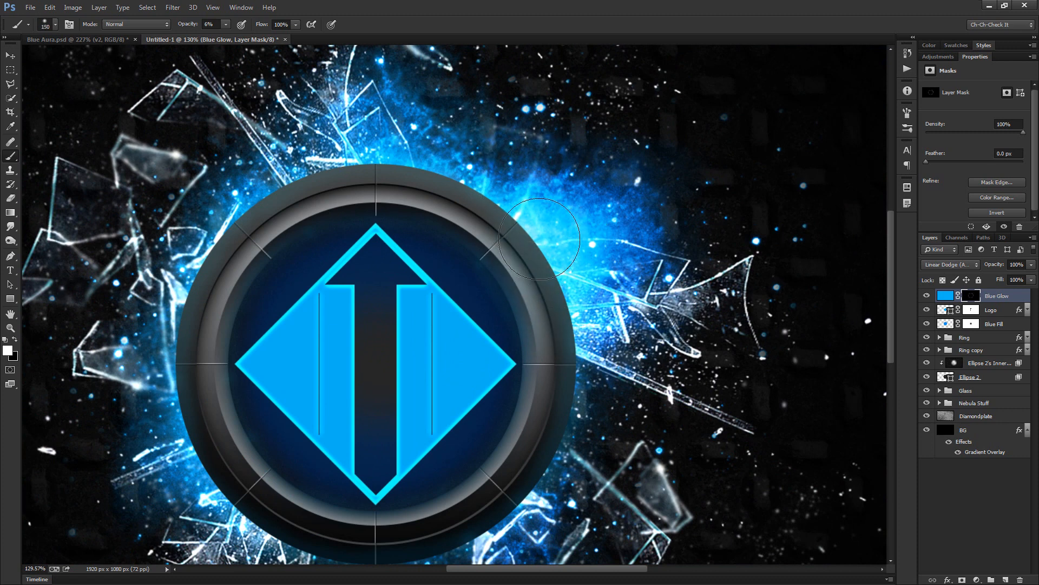
Build up the glow on the ring's upper-right rim using smaller brushes of about 50 px and below.
key("bracketleft")
key("bracketleft")
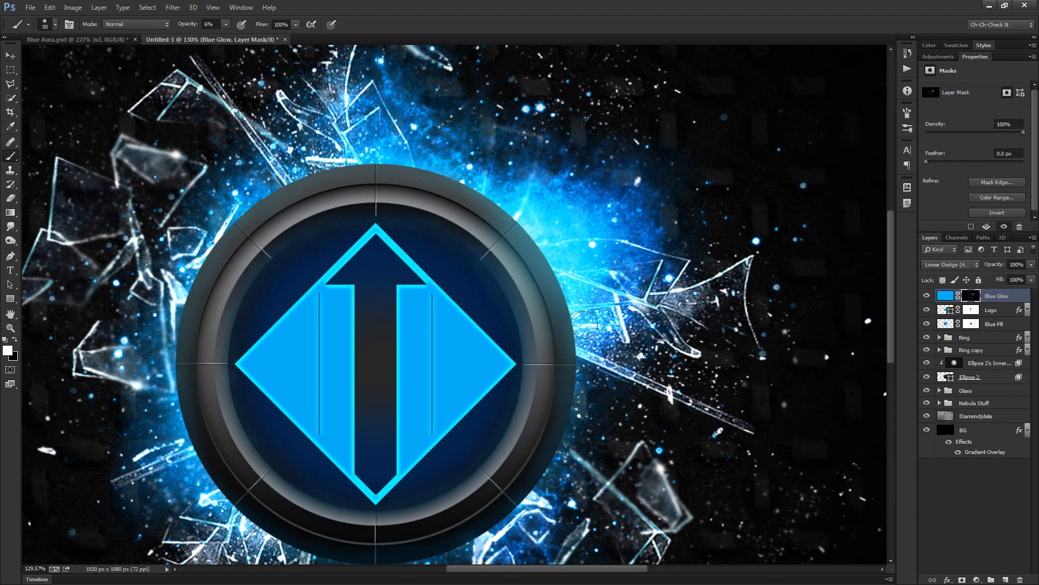
scroll(575, 260, "down", 5)
scroll(582, 260, "up", 5)
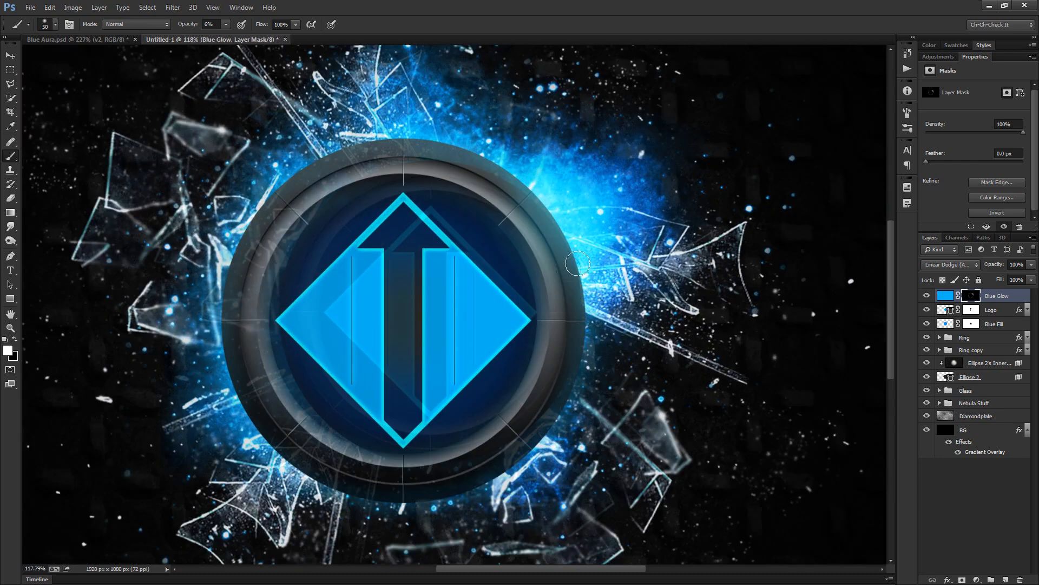
key("bracketright")
key("bracketright")
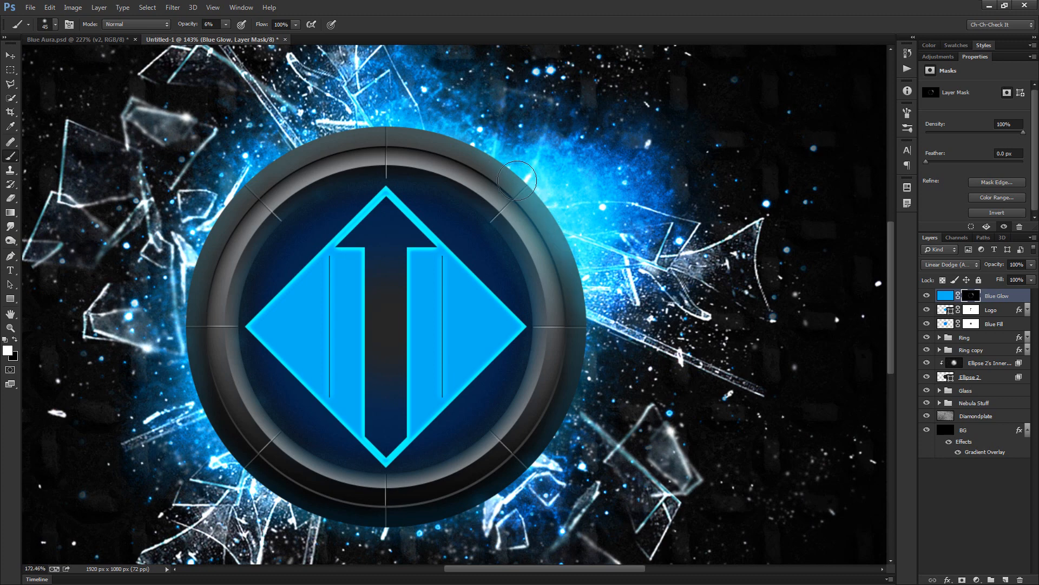
scroll(516, 176, "up", 5)
key("bracketleft")
key("bracketleft")
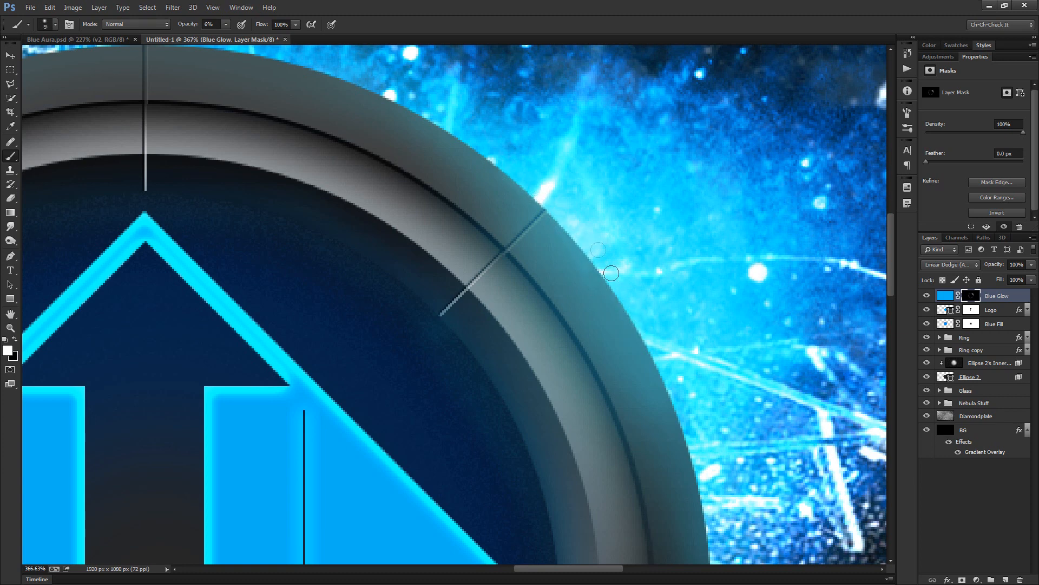
Paint a brighter highlight along the ring's upper-right outer edge with a 20 px brush at 23% opacity.
left_click_drag(183, 26, 192, 28)
mouse_move(536, 192)
left_mouse_down()
mouse_move(603, 269)
mouse_move(679, 405)
left_mouse_up()
mouse_move(620, 275)
left_mouse_down()
mouse_move(684, 415)
mouse_move(673, 371)
mouse_move(705, 464)
mouse_move(687, 413)
left_mouse_up()
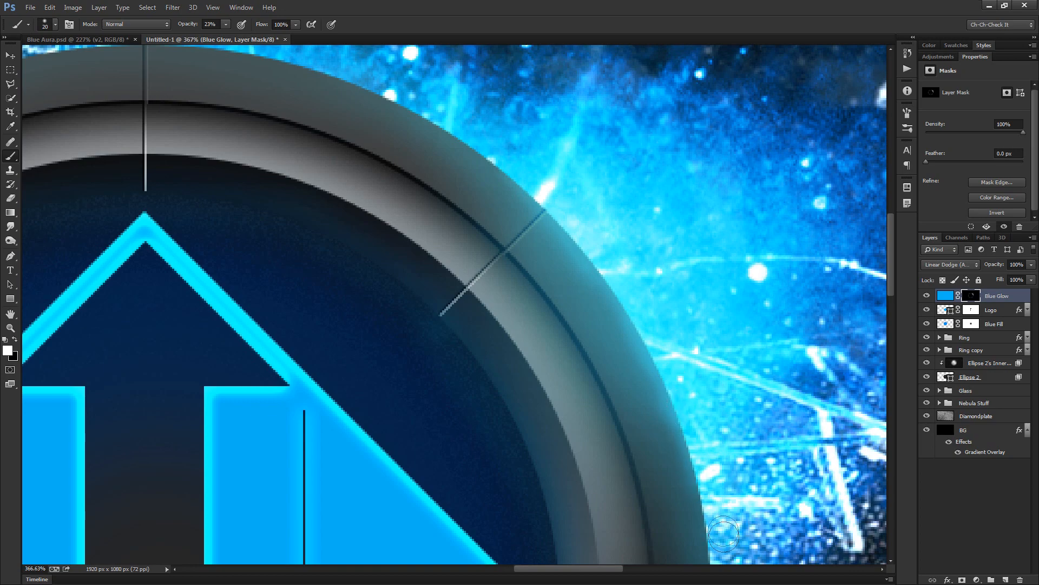
scroll(728, 434, "down", 7)
scroll(657, 320, "up", 12)
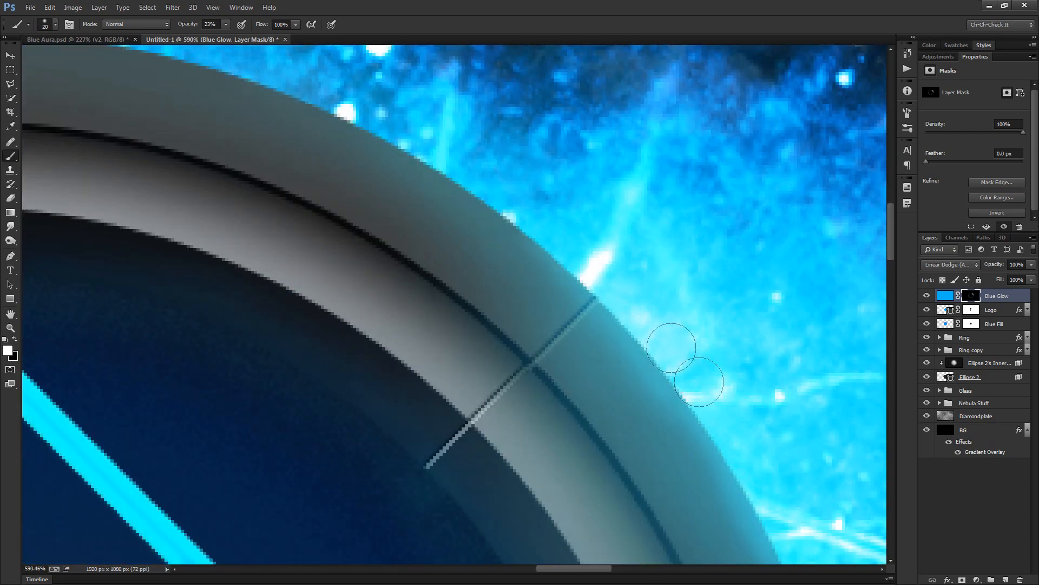
scroll(515, 188, "down", 7)
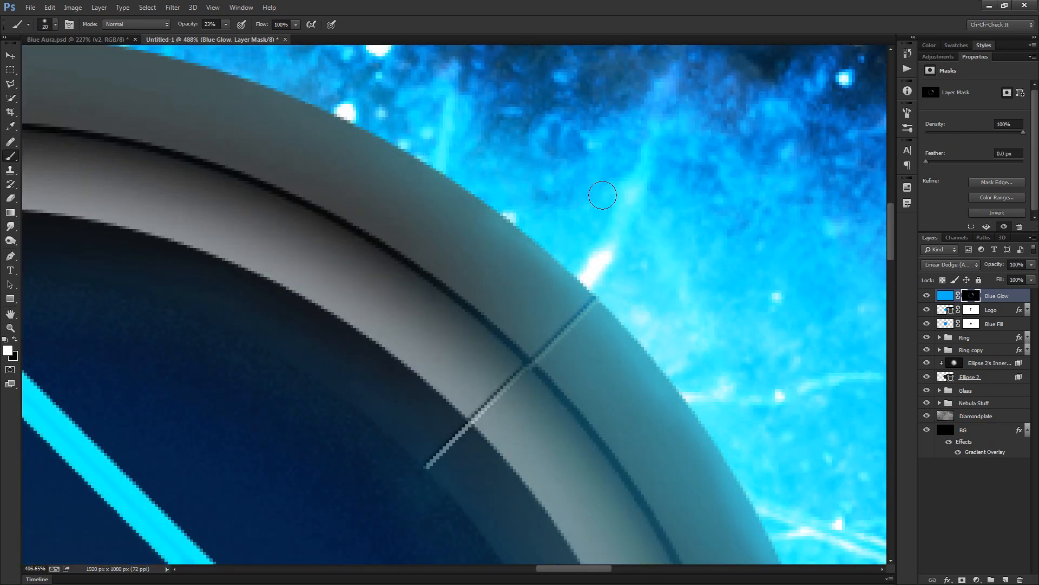
Paint a soft glow along the ring's upper-left rim on the Blue Glow mask with the brush at 15% opacity.
scroll(309, 246, "up", 2)
scroll(379, 239, "down", 6)
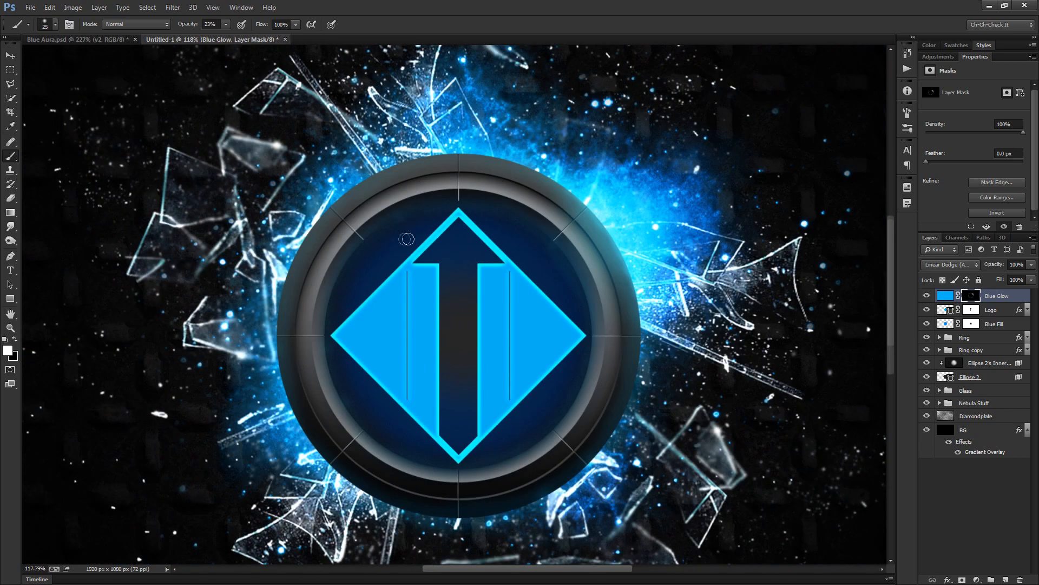
scroll(445, 152, "up", 6)
key("bracketright")
key("bracketright")
key("bracketright")
key("bracketright")
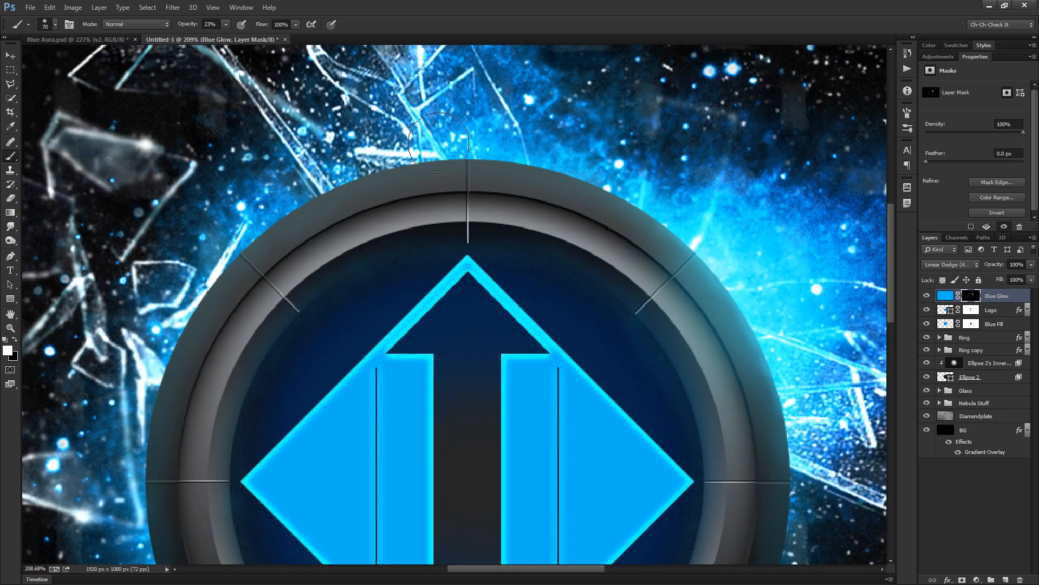
left_click_drag(181, 30, 183, 30)
key("bracketleft")
key("bracketleft")
key("bracketright")
left_click_drag(250, 284, 429, 241)
left_click_drag(434, 196, 410, 224)
Add a tighter glow stroke along the ring's upper-left section using a smaller brush of about 45 px.
key("bracketleft")
key("bracketleft")
mouse_move(330, 332)
left_mouse_down()
mouse_move(351, 272)
mouse_move(421, 199)
left_mouse_up()
scroll(462, 176, "down", 5)
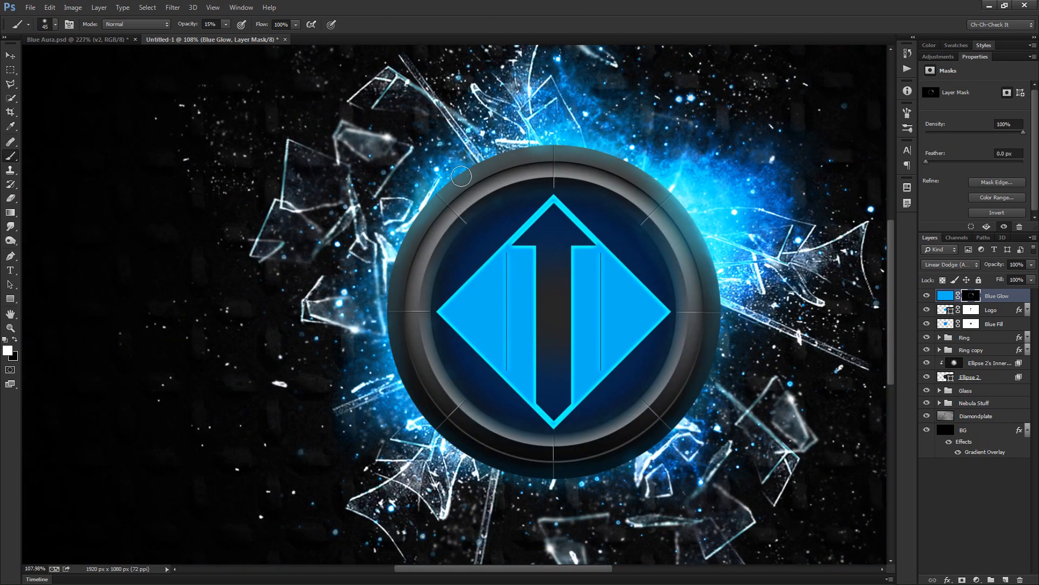
Paint a soft glow along the ring's lower-left edge beside the blue nebula, using an enlarged brush.
scroll(543, 381, "up", 5)
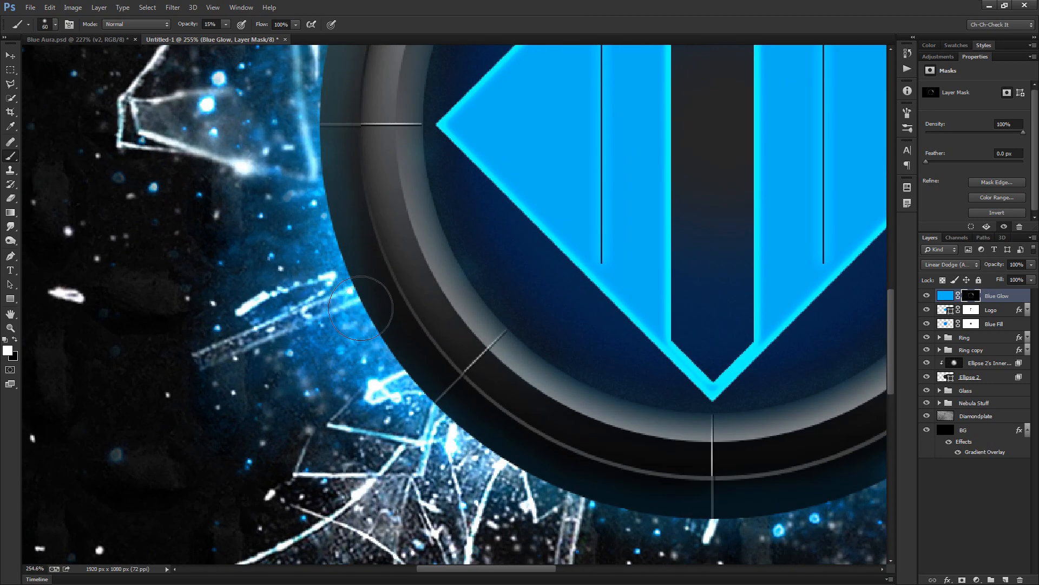
key("bracketright")
key("bracketright")
key("bracketright")
key("bracketright")
key("bracketright")
key("bracketright")
mouse_move(320, 265)
left_mouse_down()
mouse_move(377, 347)
mouse_move(340, 278)
mouse_move(402, 377)
mouse_move(386, 309)
left_mouse_up()
Broaden the lower-left glow with soft dabs over the ring's edge using a 250 px brush.
key("bracketright")
key("bracketright")
key("bracketright")
key("bracketright")
key("bracketright")
left_click(365, 296)
left_click(367, 303)
scroll(581, 386, "down", 6)
left_click_drag(674, 409, 444, 350)
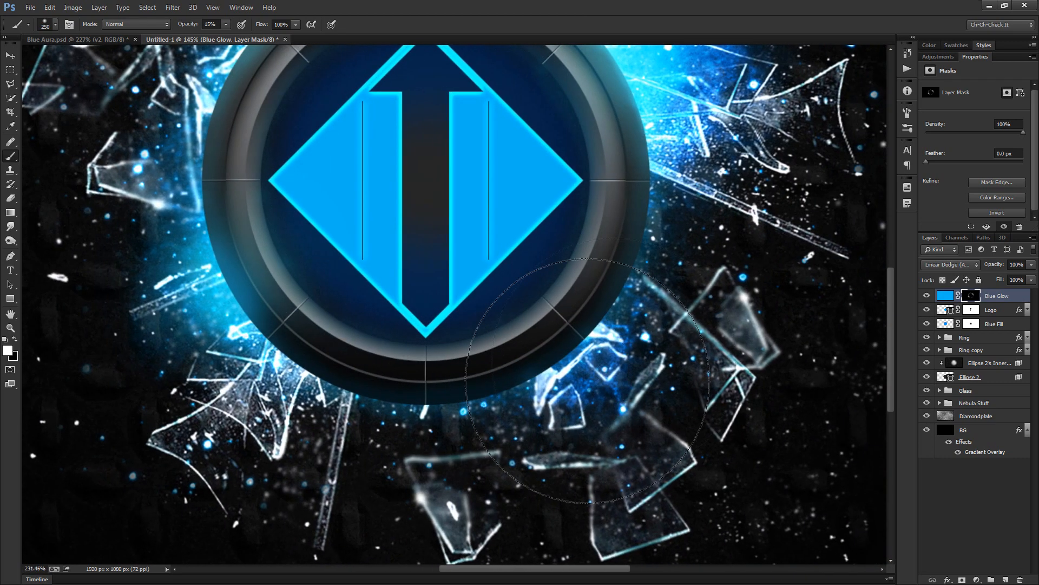
Paint a glow along the ring's lower-right edge above the glass shards with a smaller brush.
scroll(577, 370, "up", 5)
key("bracketleft")
key("bracketleft")
key("bracketleft")
mouse_move(603, 299)
left_mouse_down()
mouse_move(552, 330)
mouse_move(562, 316)
mouse_move(601, 312)
mouse_move(581, 336)
mouse_move(619, 324)
mouse_move(594, 325)
mouse_move(538, 373)
left_mouse_up()
key("bracketleft")
key("bracketleft")
scroll(520, 390, "down", 6)
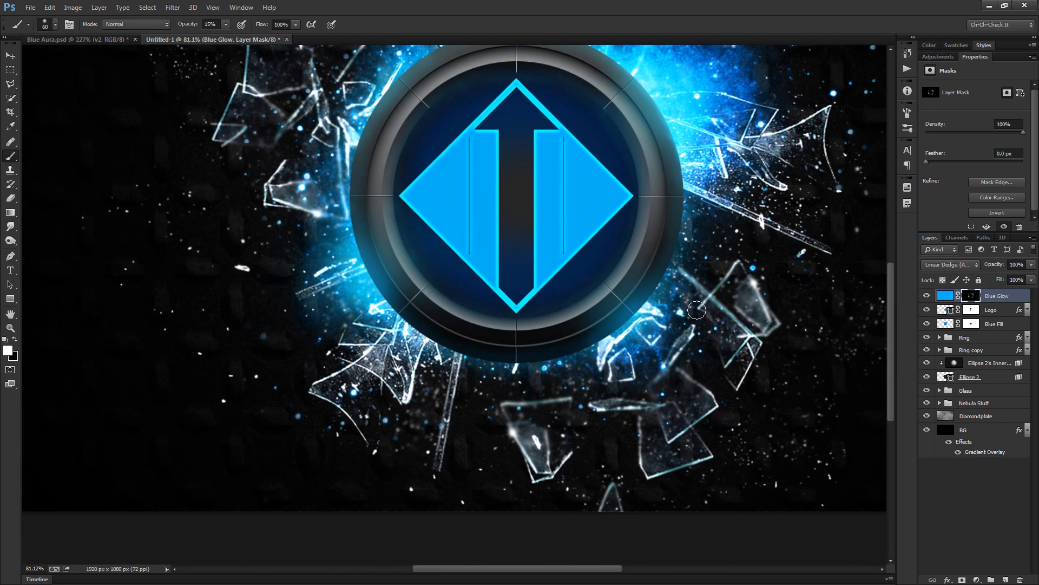
Paint a soft glow stroke down the ring's right side with a 100 px brush at 15% opacity.
key("bracketleft")
key("bracketleft")
key("bracketleft")
key("bracketleft")
scroll(713, 309, "up", 2)
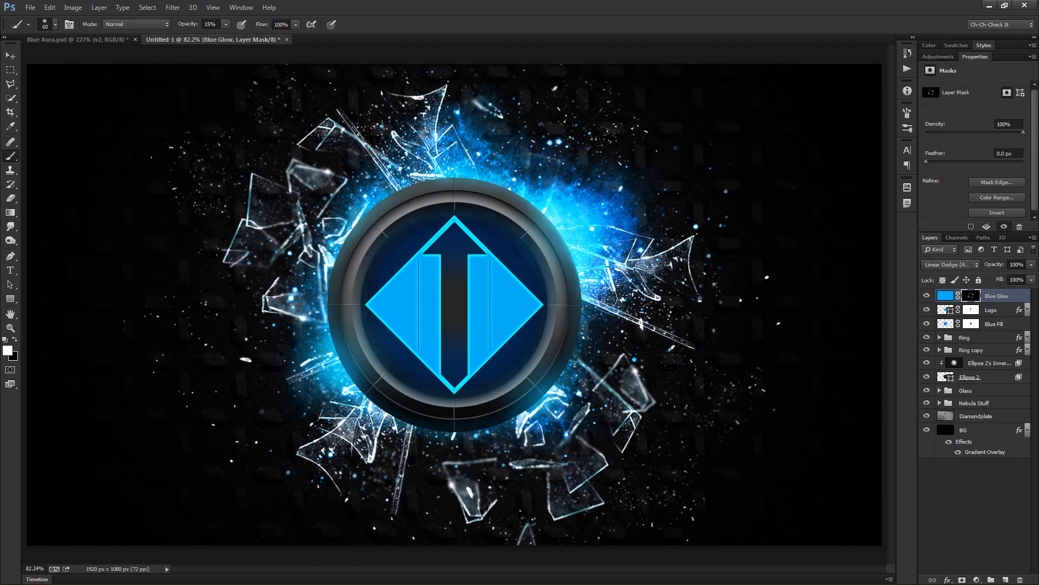
scroll(605, 295, "up", 8)
key("bracketright")
key("bracketright")
key("bracketright")
key("bracketright")
mouse_move(562, 259)
left_mouse_down()
mouse_move(563, 319)
mouse_move(523, 480)
left_mouse_up()
scroll(694, 325, "down", 8)
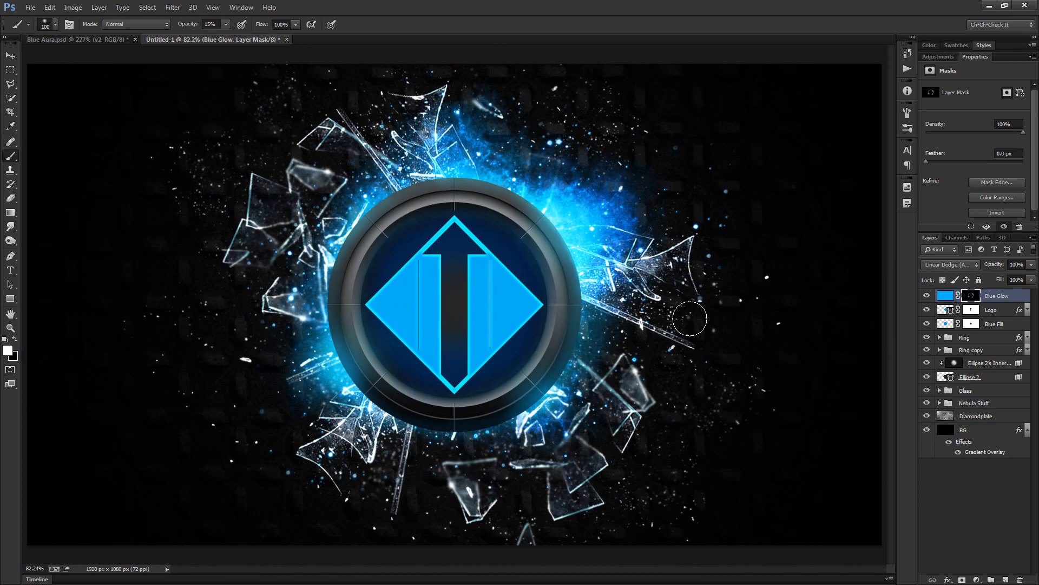
Compare the emblem with and without the last glow stroke.
key("ctrl+z")
key("ctrl+z")
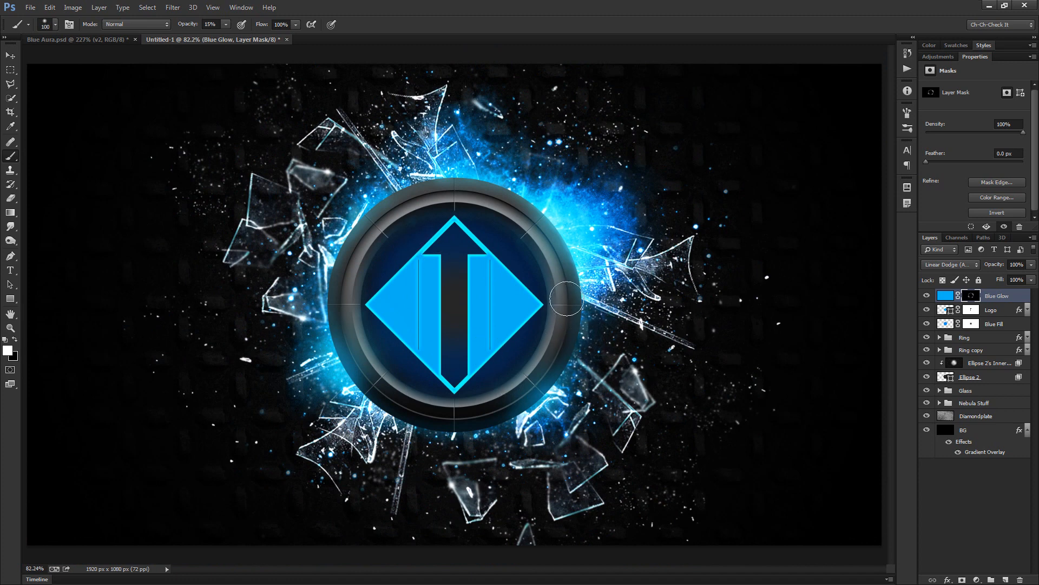
left_click_drag(381, 176, 408, 173)
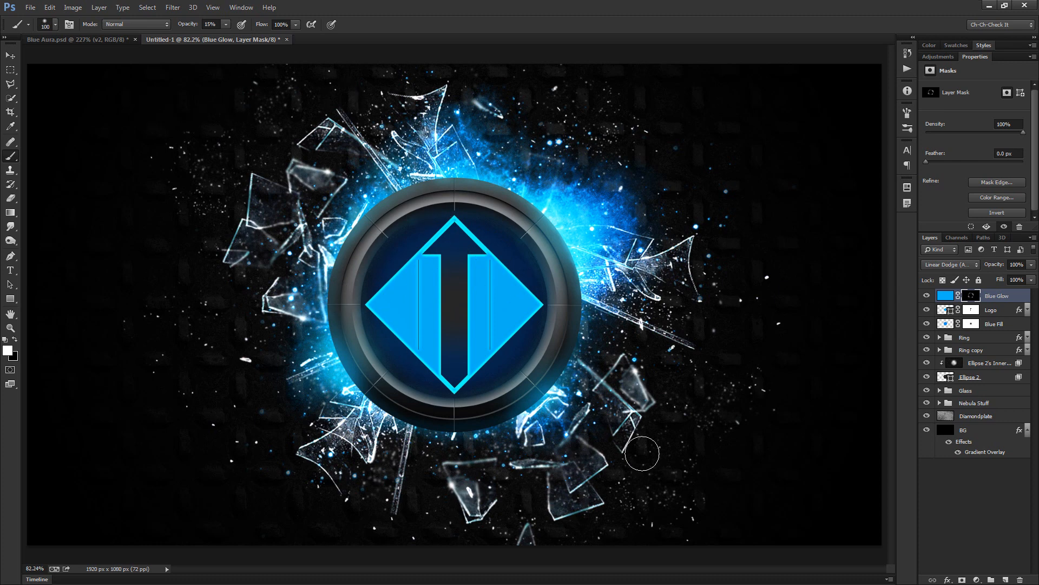
Switch to the web browser, look through the open stock images and copy the glass_bullet_hole.png image.
key("alt+Tab")
left_click(342, 6)
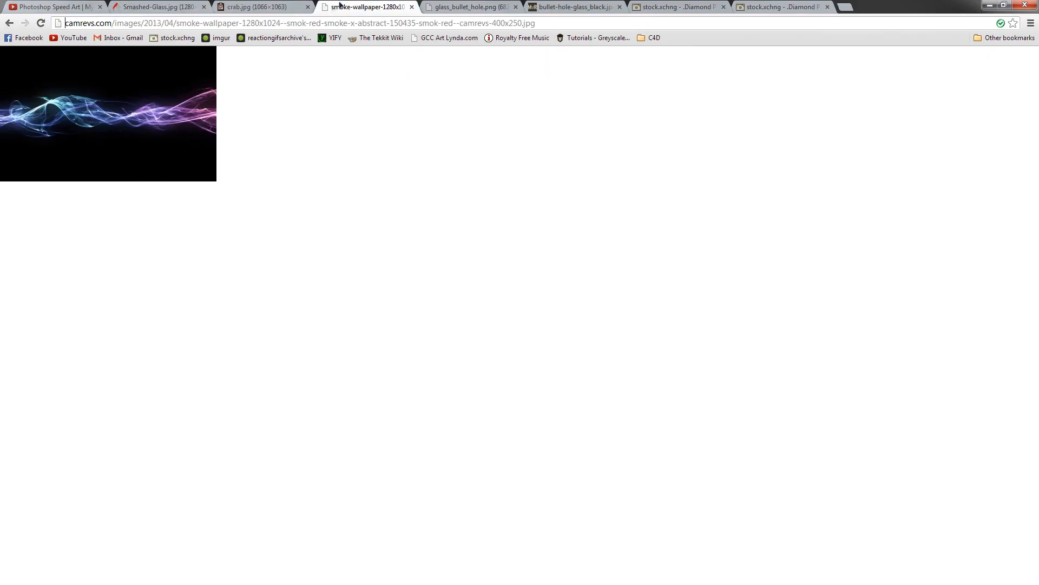
left_click(452, 6)
left_click(541, 8)
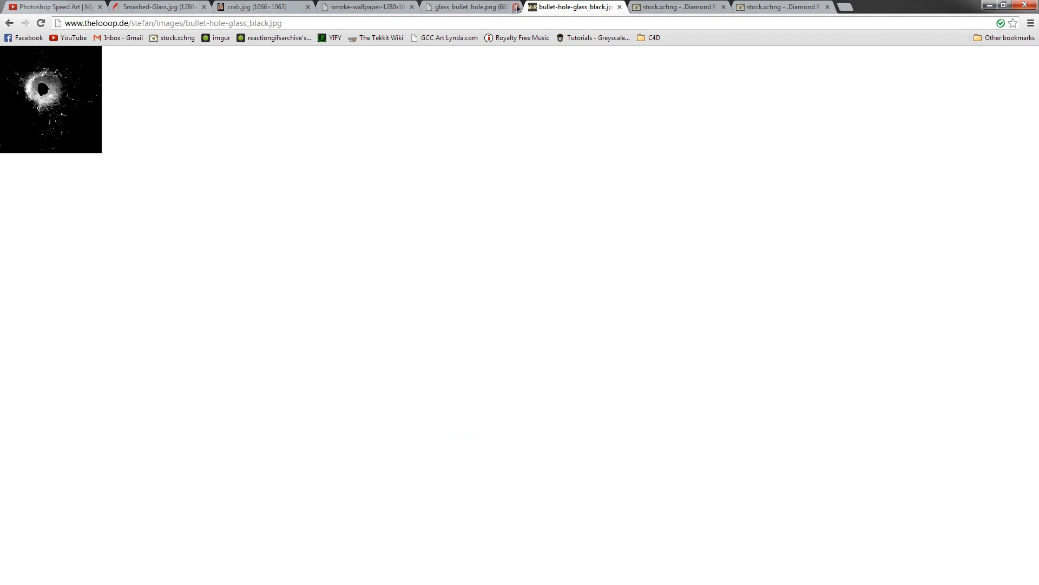
right_click(84, 97)
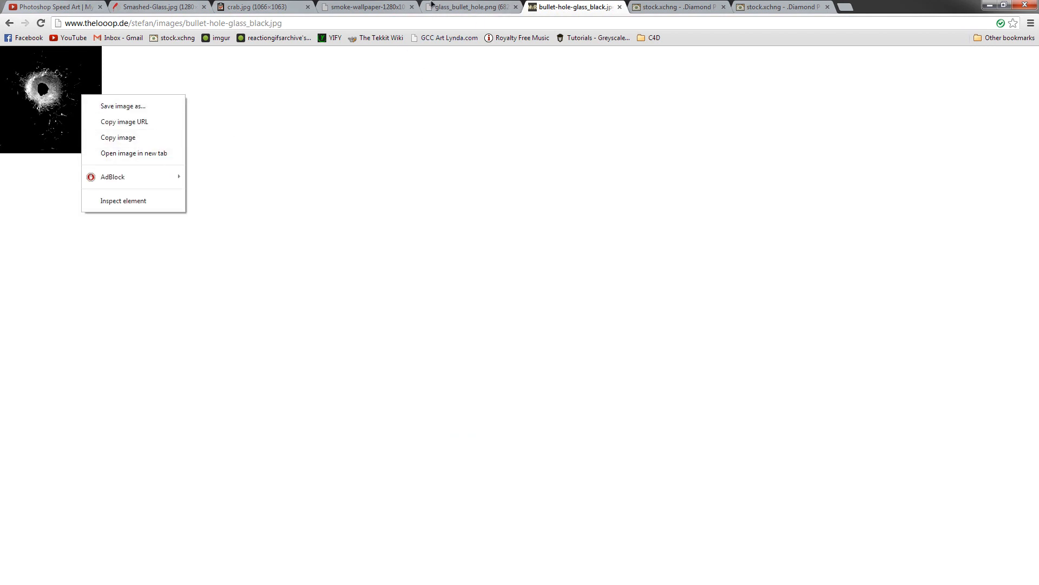
left_click(469, 7)
right_click(171, 190)
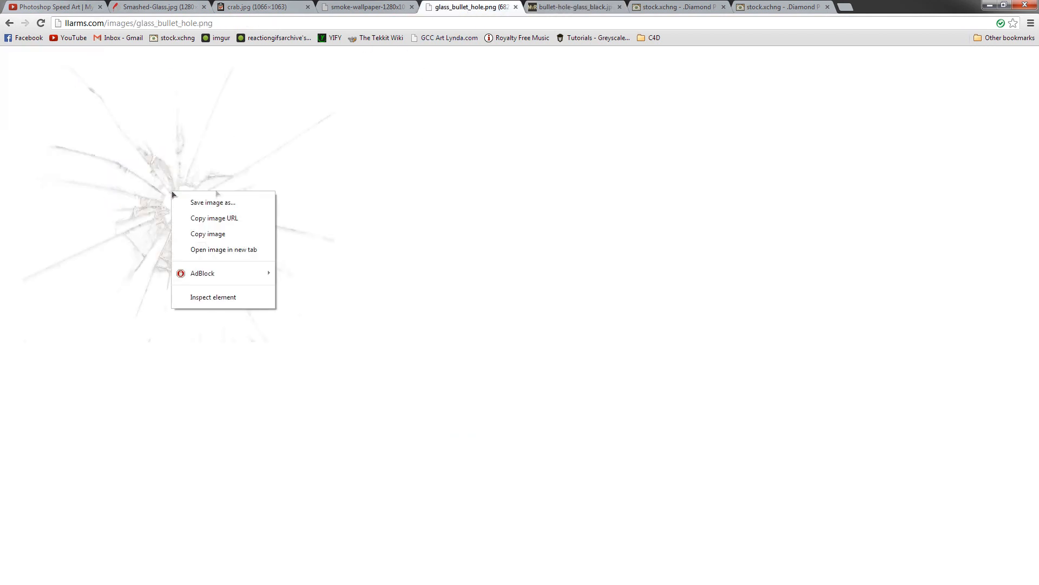
left_click(229, 234)
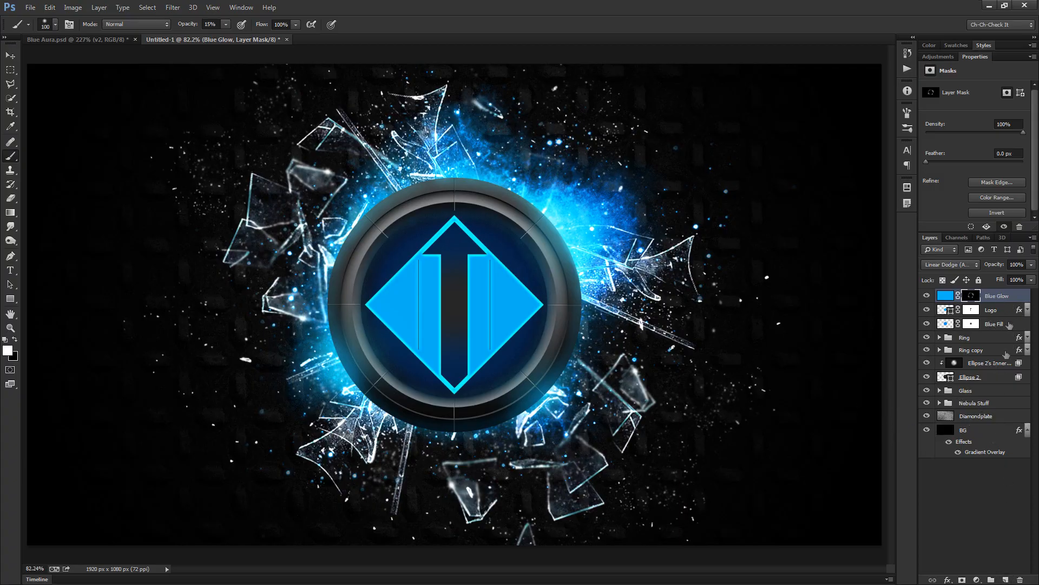
Paste the glass bullet hole onto a new layer above Logo and set its blend mode to Screen.
left_click(996, 310)
left_click(1005, 579)
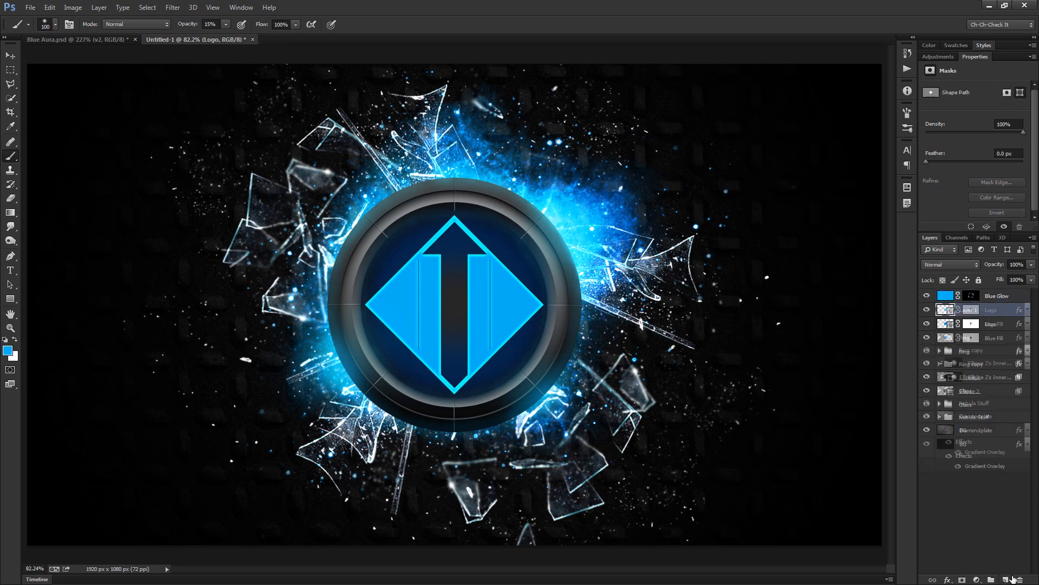
key("ctrl+v")
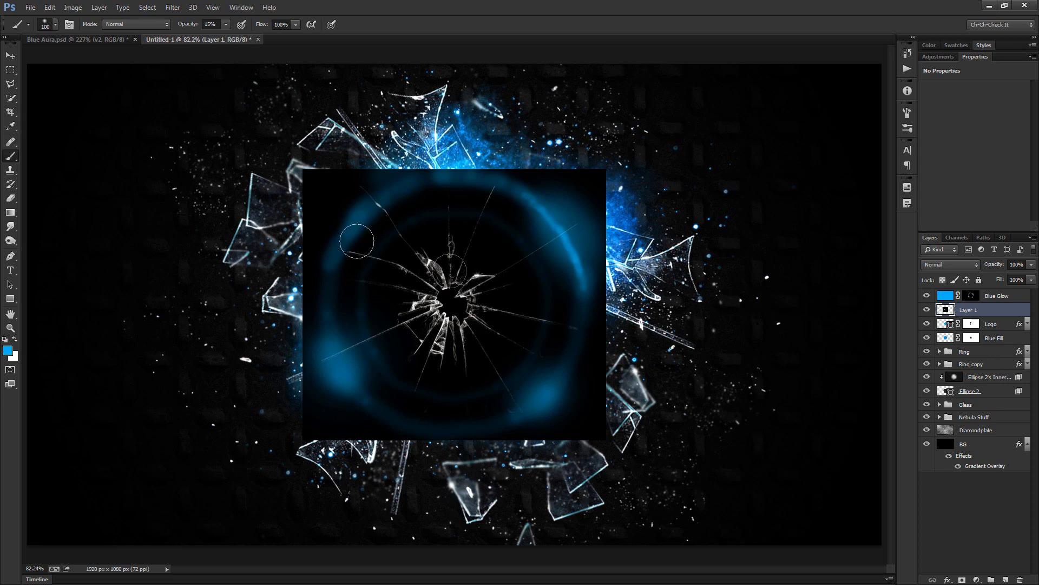
left_click(943, 264)
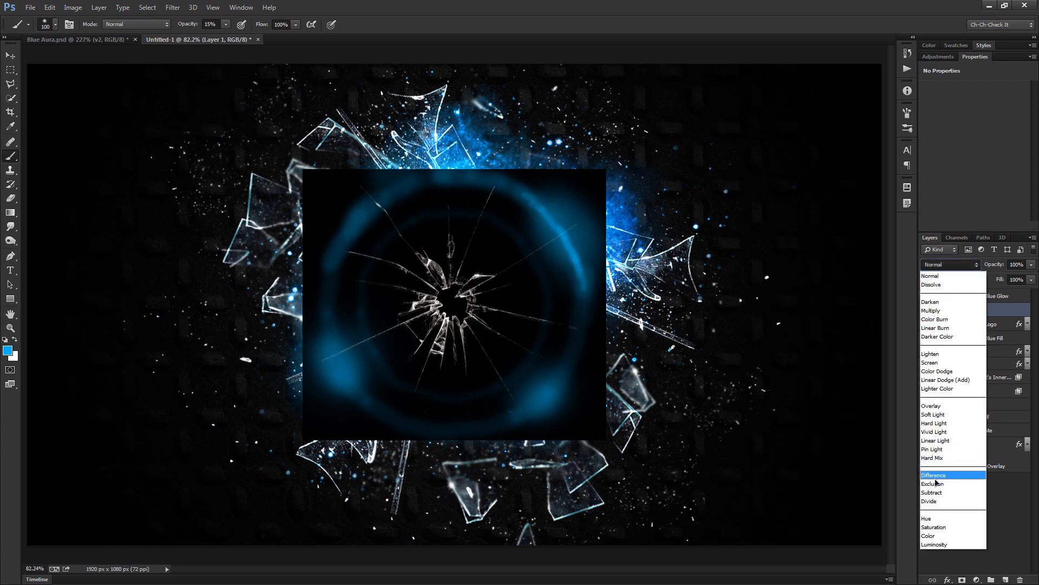
left_click(953, 364)
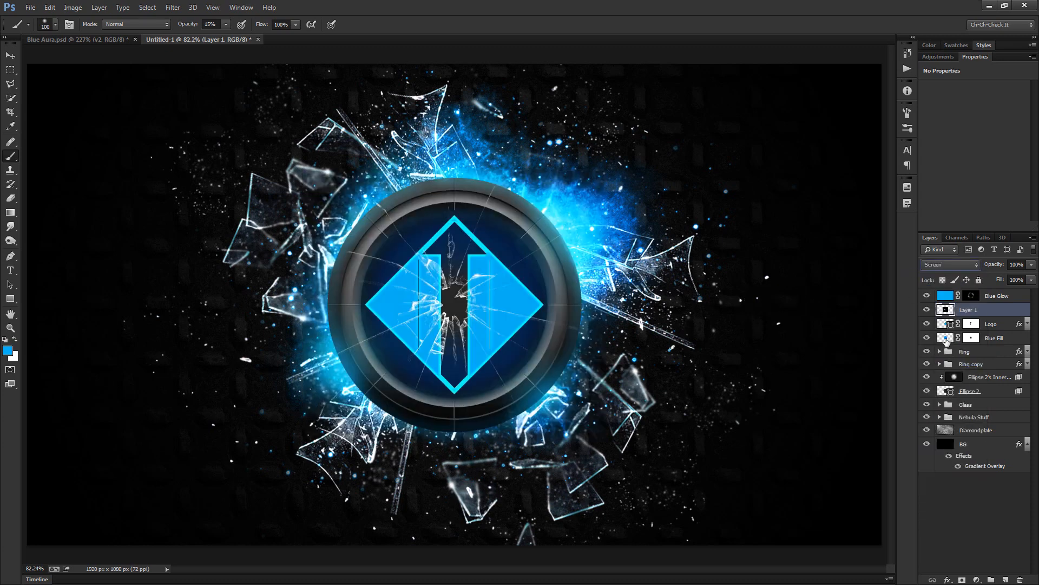
Scale the bullet hole to about 28%, rotate it about -17° and place it over the diamond's lower-right edge.
left_click(10, 55)
key("ctrl+t")
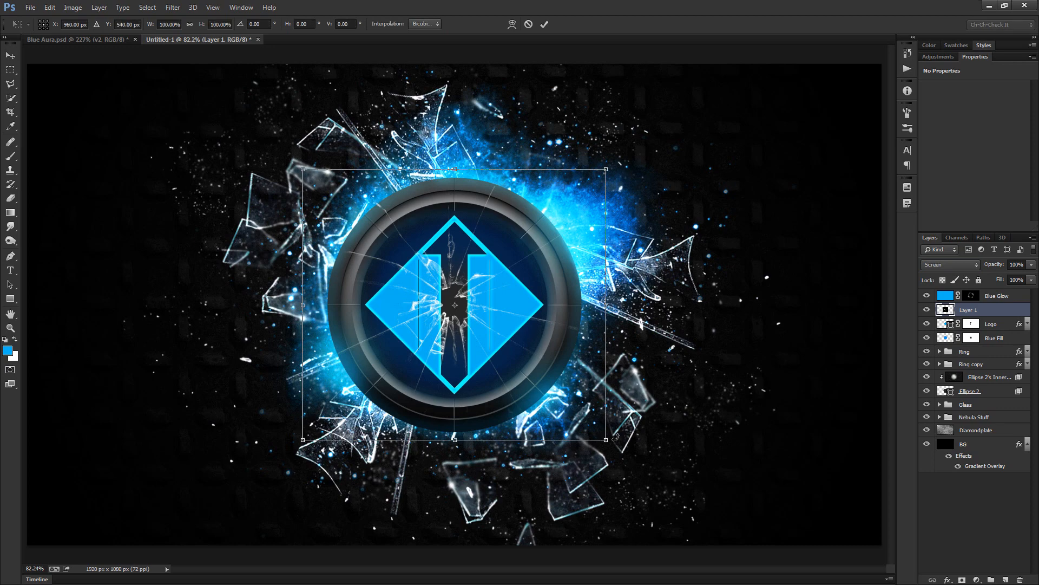
left_click_drag(607, 441, 519, 359)
left_click_drag(489, 320, 517, 378)
scroll(539, 369, "up", 8)
left_click_drag(605, 454, 584, 432)
left_click_drag(687, 453, 708, 389)
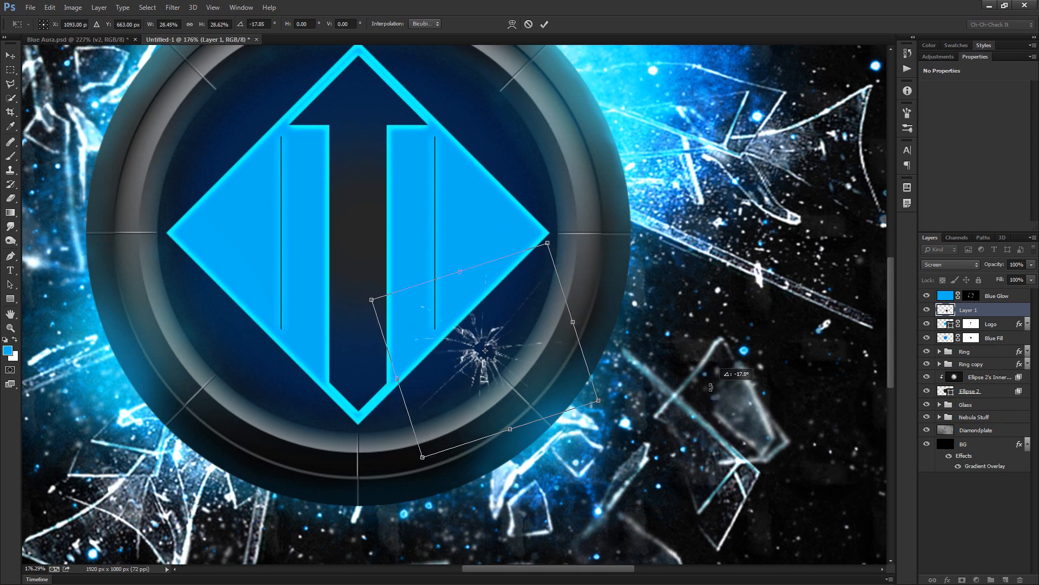
left_click_drag(551, 383, 548, 380)
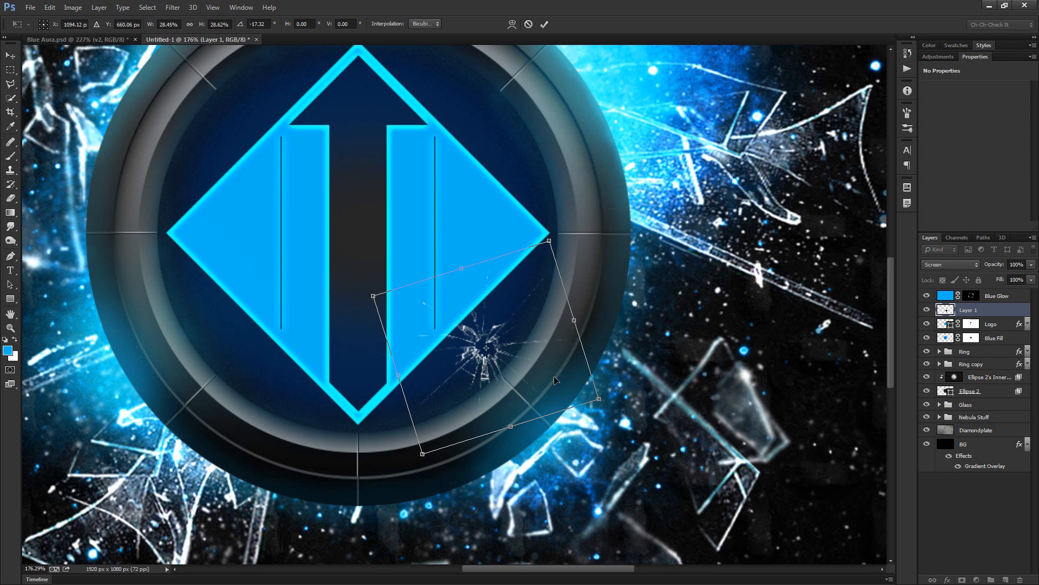
key("Return")
Duplicate the bullet hole layer, move the copy over the diamond's upper-left edge and free-transform it.
scroll(524, 451, "down", 2)
scroll(527, 442, "up", 2)
left_click_drag(503, 409, 603, 442)
key("ctrl+j")
left_click_drag(539, 305, 463, 232)
key("ctrl+t")
left_click_drag(526, 181, 349, 62)
left_click_drag(363, 169, 372, 178)
key("Return")
key("ctrl+0")
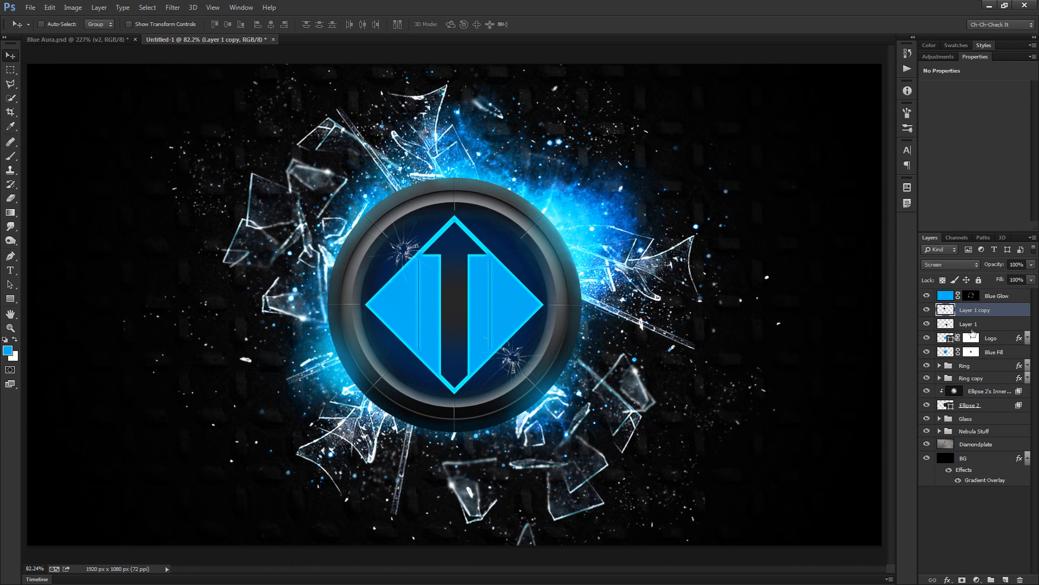
Rename both bullet hole layers Glass Hole.
double_click(970, 325)
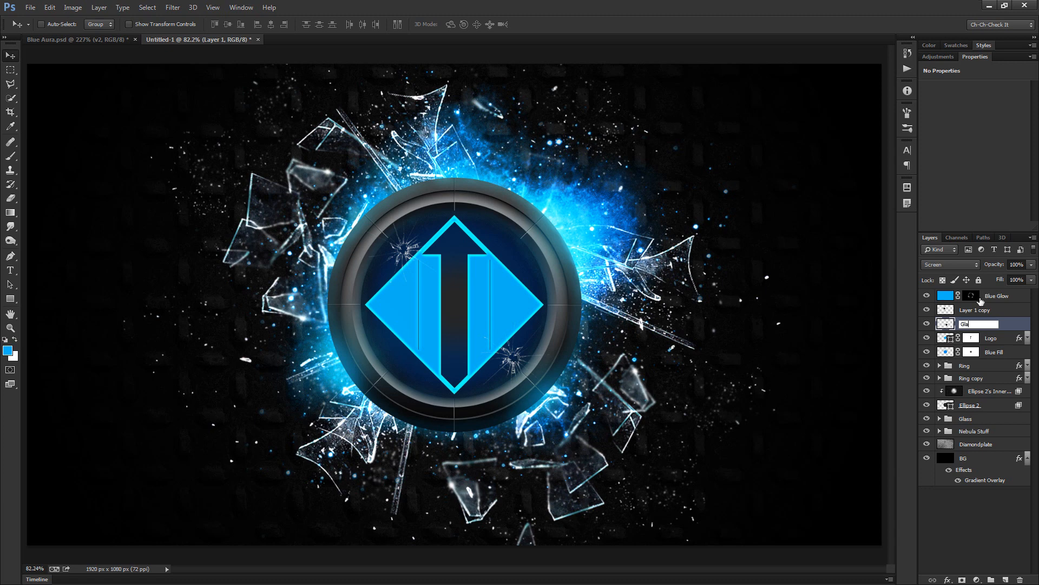
key("Return")
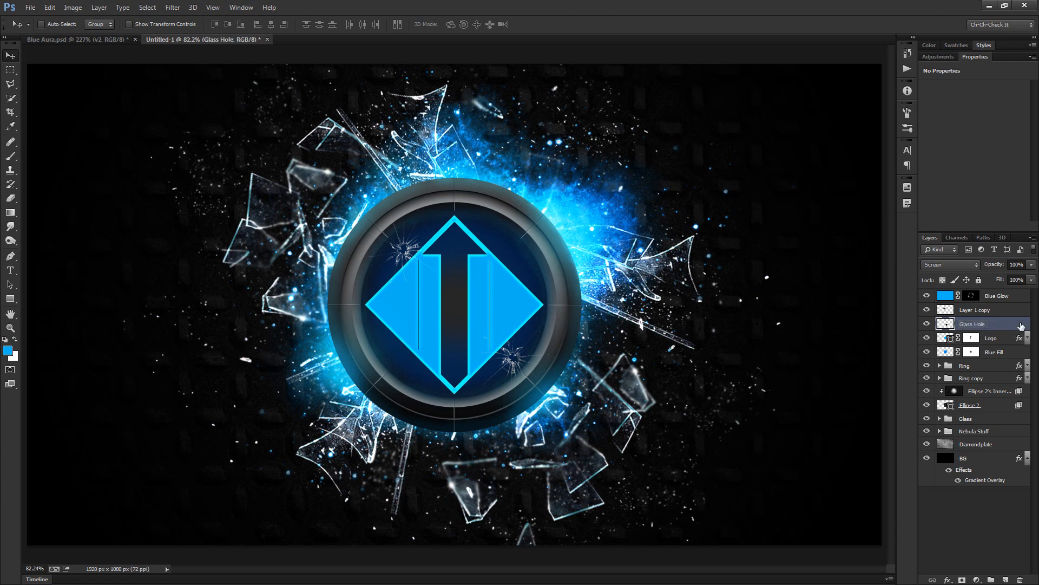
double_click(982, 310)
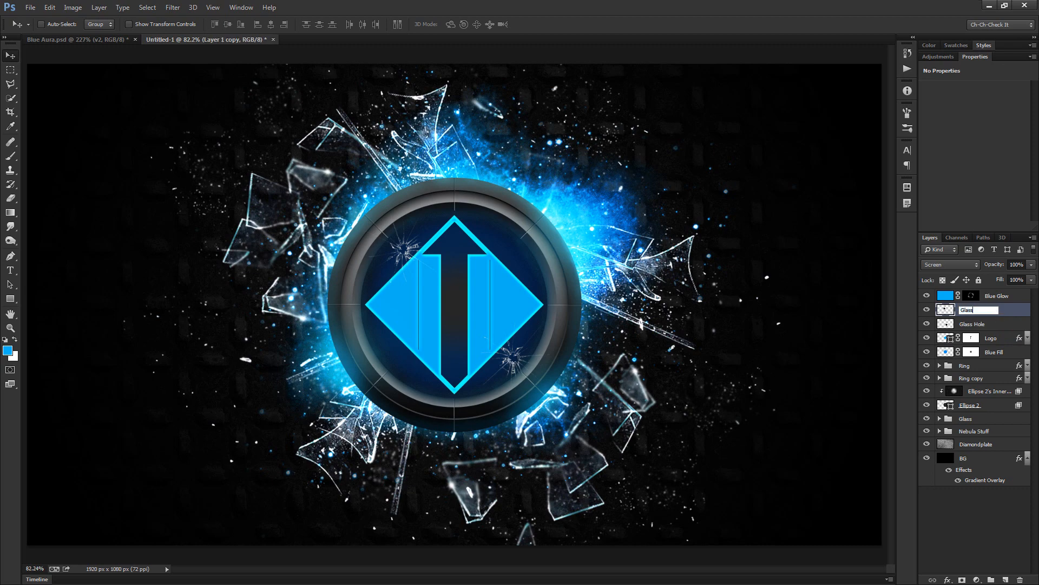
type("Glass Hole")
key("Return")
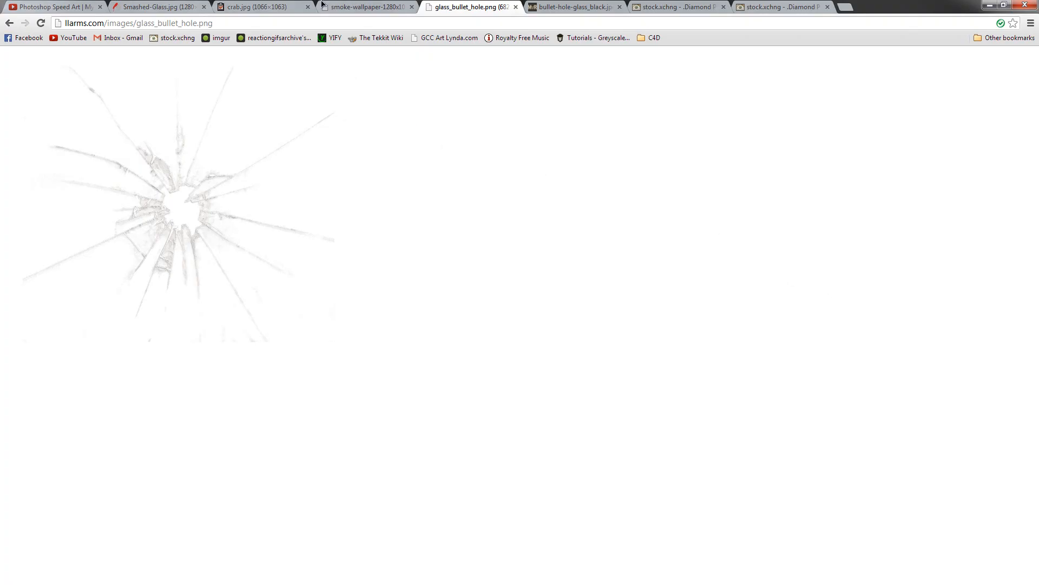
Copy the smoke wallpaper image from the web browser and paste it as a new layer above the Glass Hole layers.
left_click(360, 5)
right_click(114, 143)
left_click(214, 181)
key("alt+Tab")
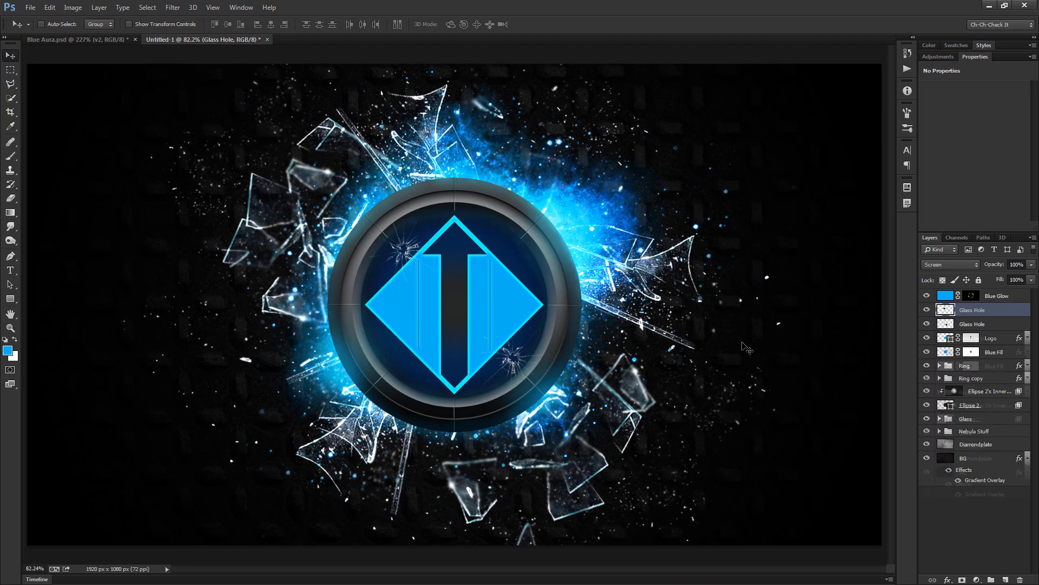
key("ctrl+v")
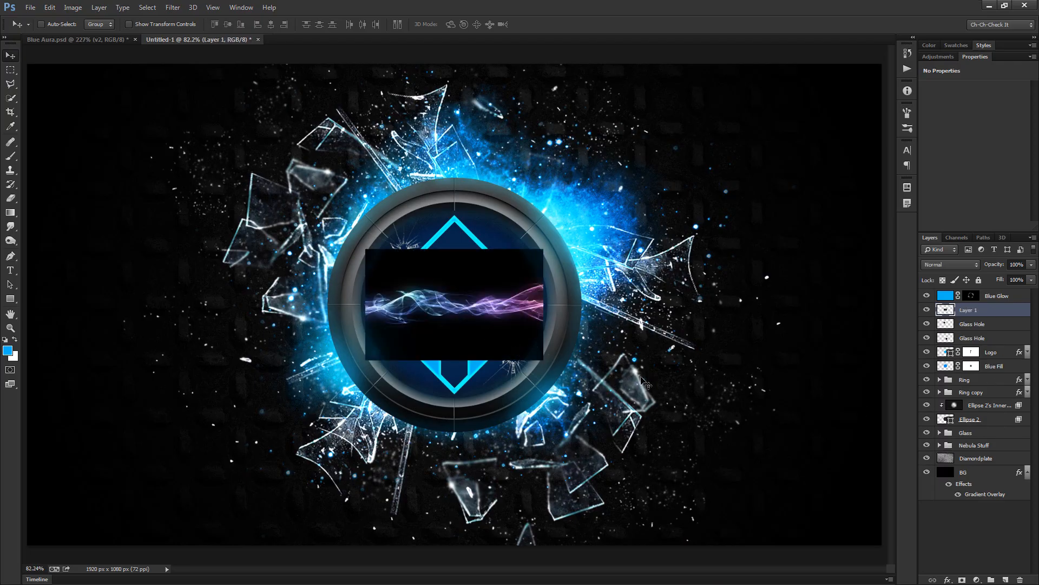
Rotate the smoke layer 45°, scale it to about 179% by 120% and place its start at the lower-right bullet hole.
key("ctrl+t")
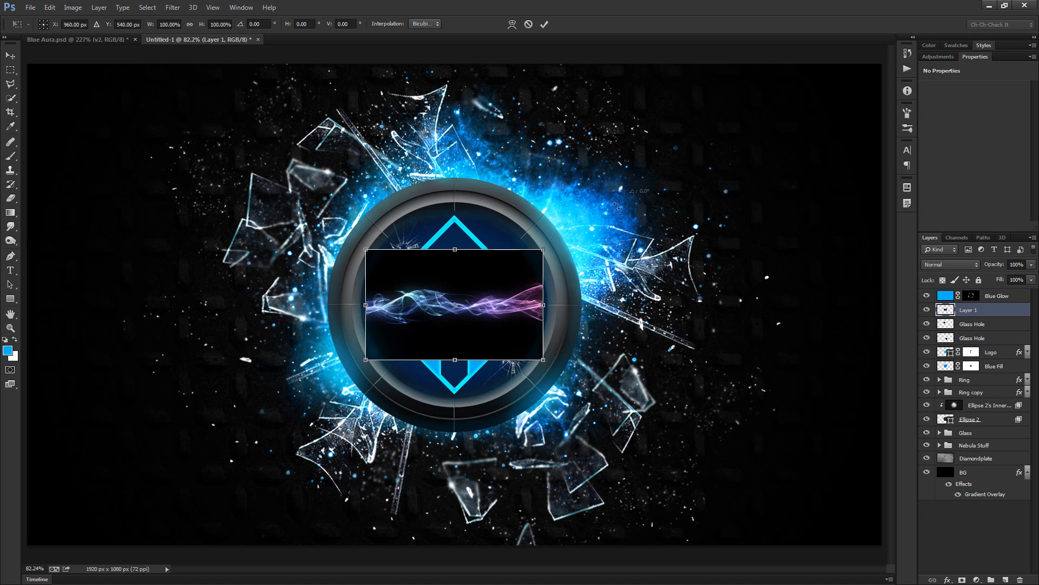
left_click_drag(623, 223, 623, 357)
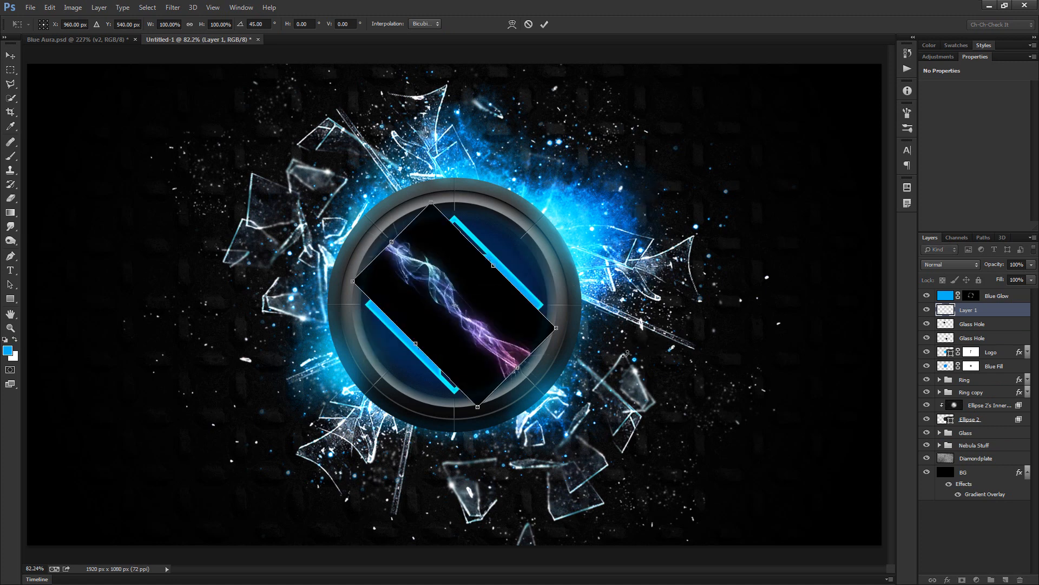
left_click_drag(556, 328, 588, 336)
left_click_drag(533, 391, 601, 484)
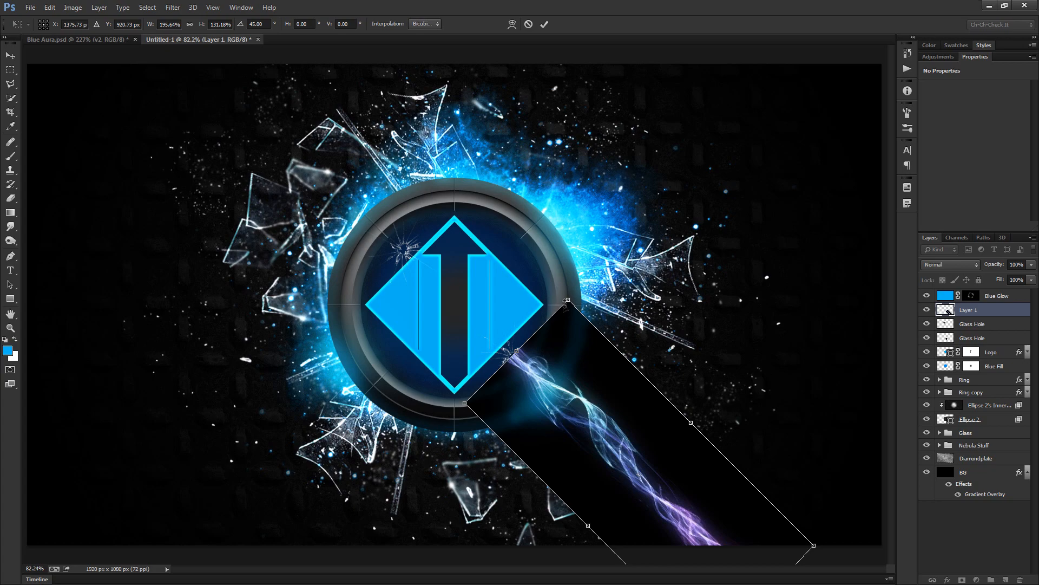
left_click_drag(566, 303, 567, 318)
left_click_drag(563, 407, 550, 398)
scroll(470, 363, "down", 4)
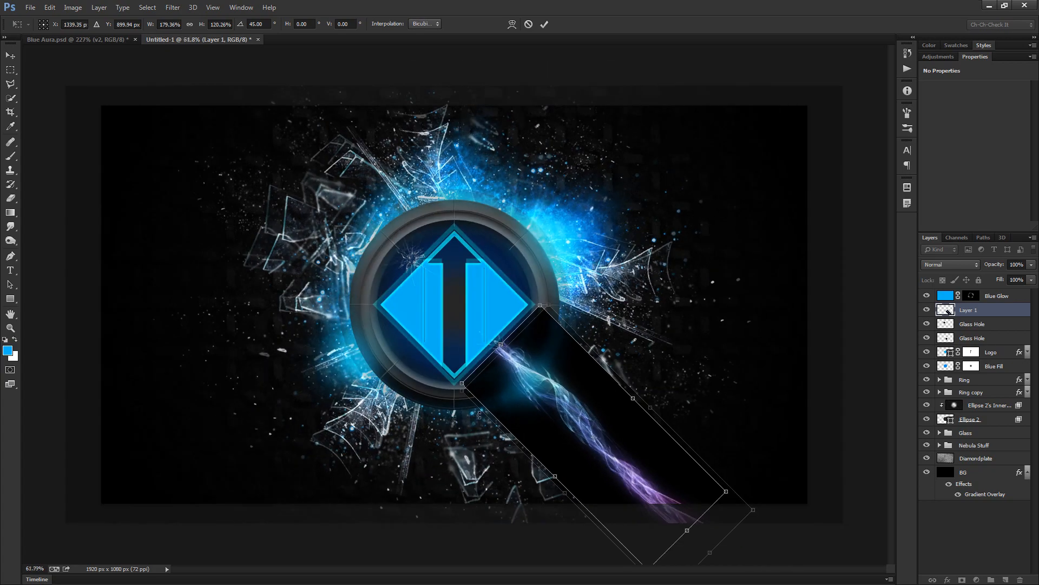
scroll(470, 367, "up", 6)
scroll(513, 325, "down", 3)
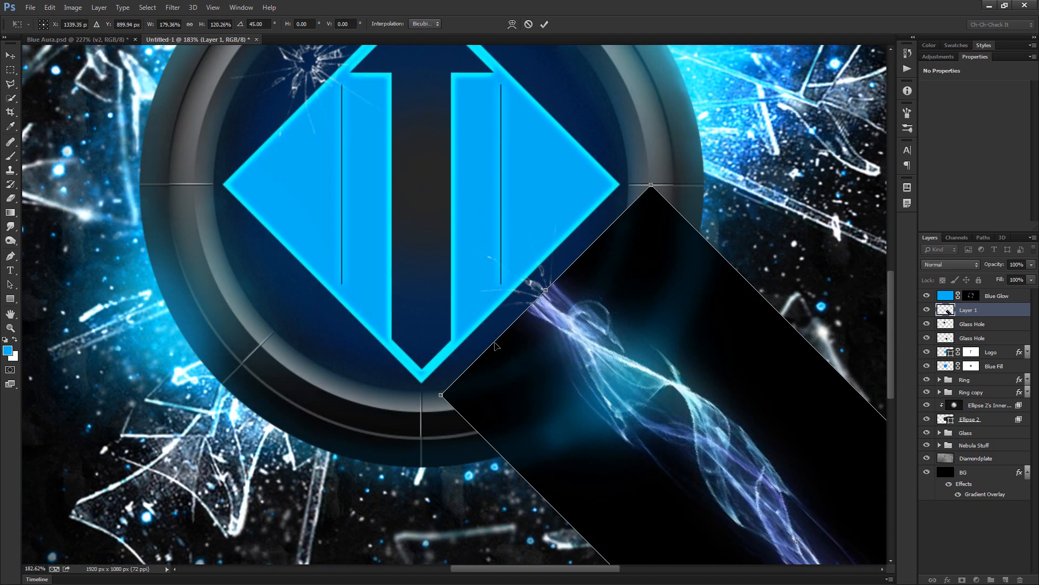
scroll(513, 325, "up", 3)
scroll(514, 325, "down", 4)
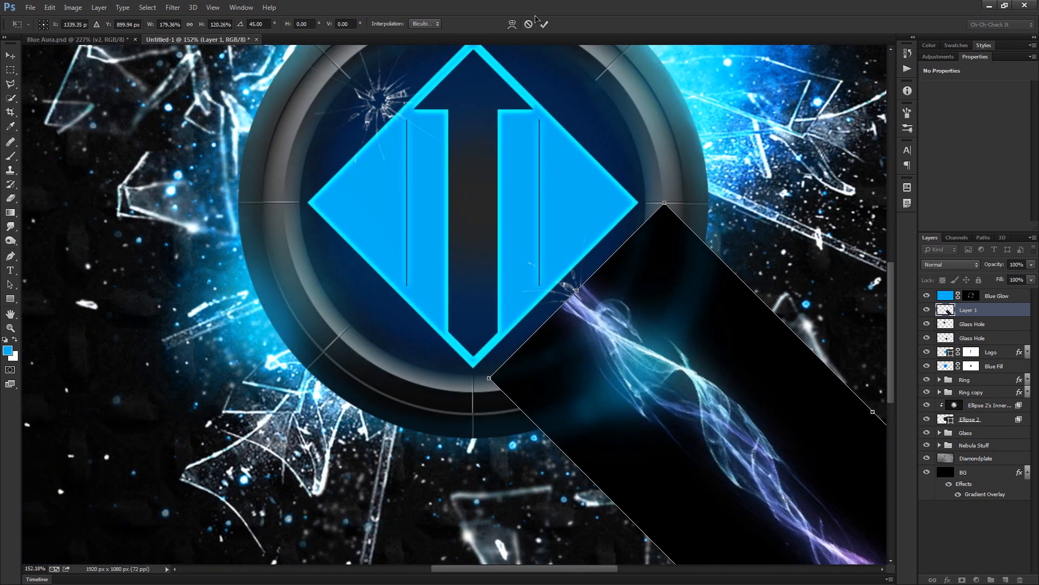
key("Return")
Set the smoke layer's blending mode to Screen and align the start of its streak with the lower-right bullet hole.
left_click(951, 264)
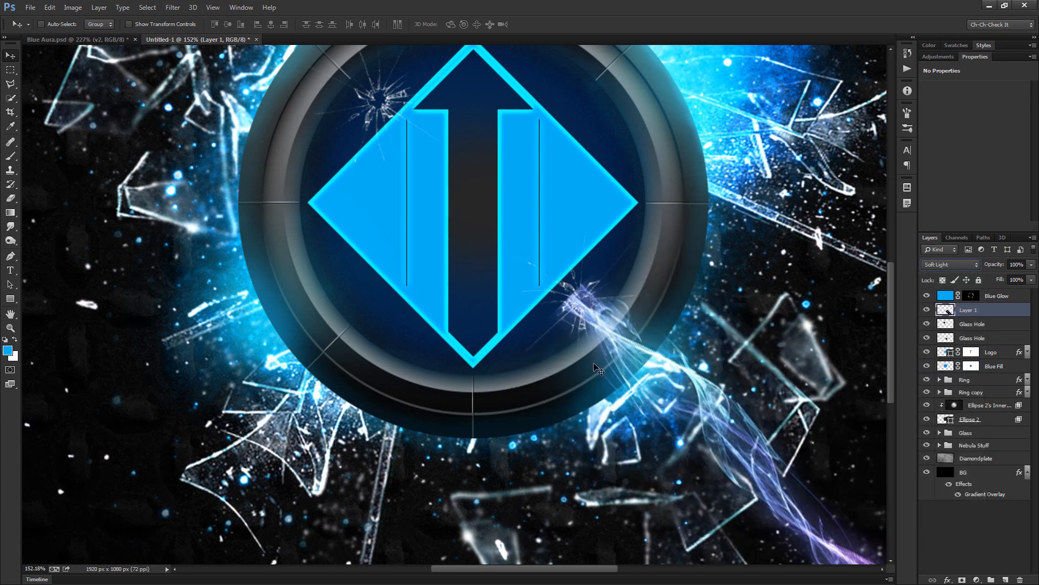
key("alt+shift+h")
left_click(951, 264)
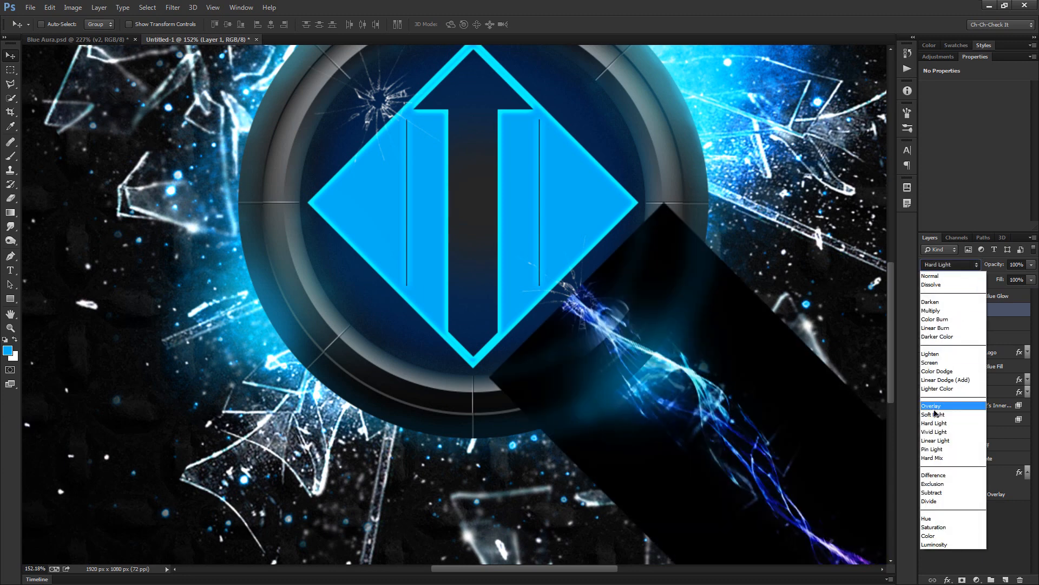
left_click(943, 366)
scroll(695, 339, "down", 3)
scroll(641, 300, "up", 10)
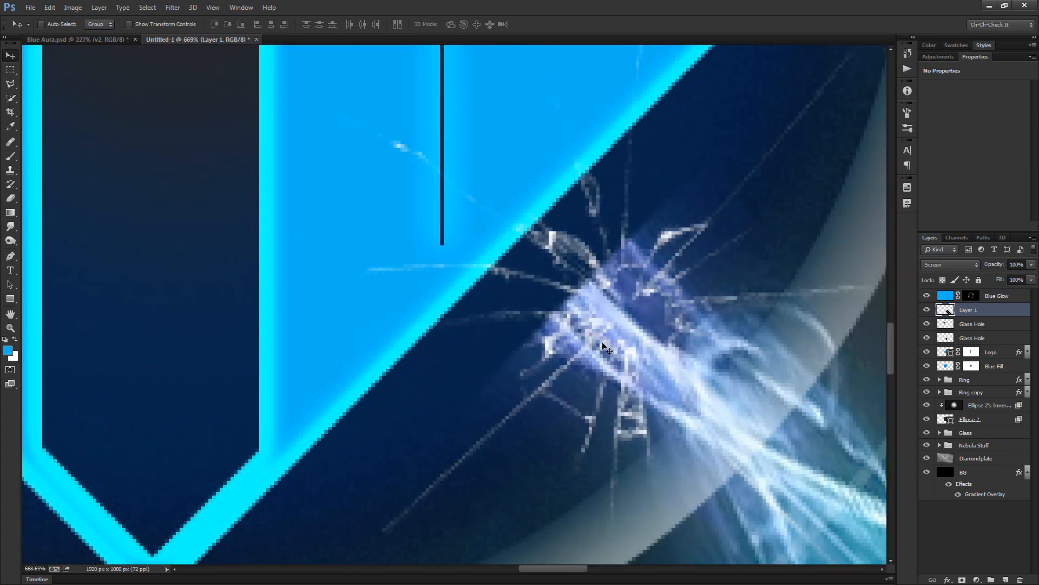
left_click_drag(603, 345, 634, 336)
scroll(633, 335, "up", 2)
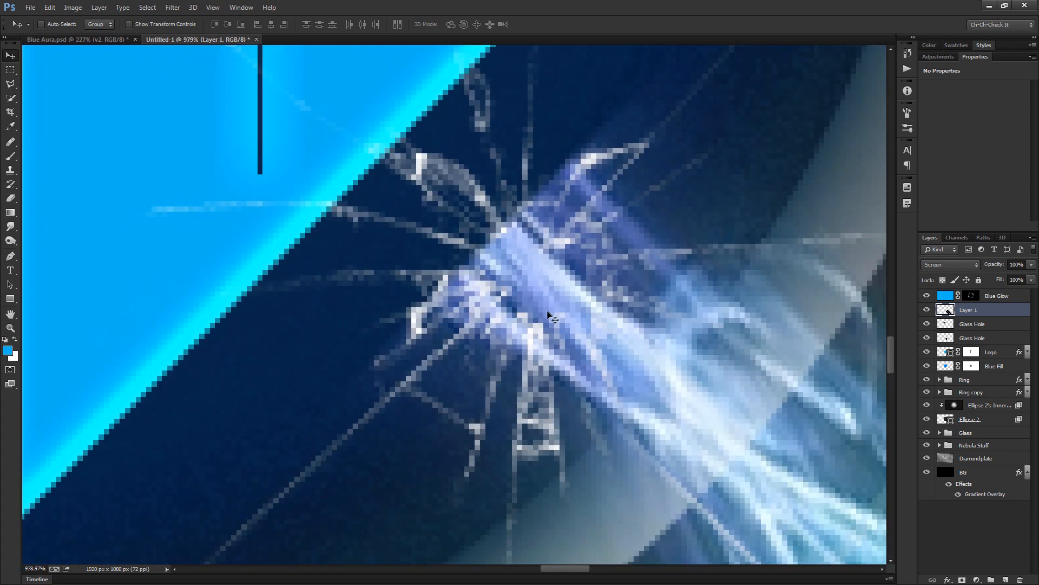
scroll(601, 230, "down", 1)
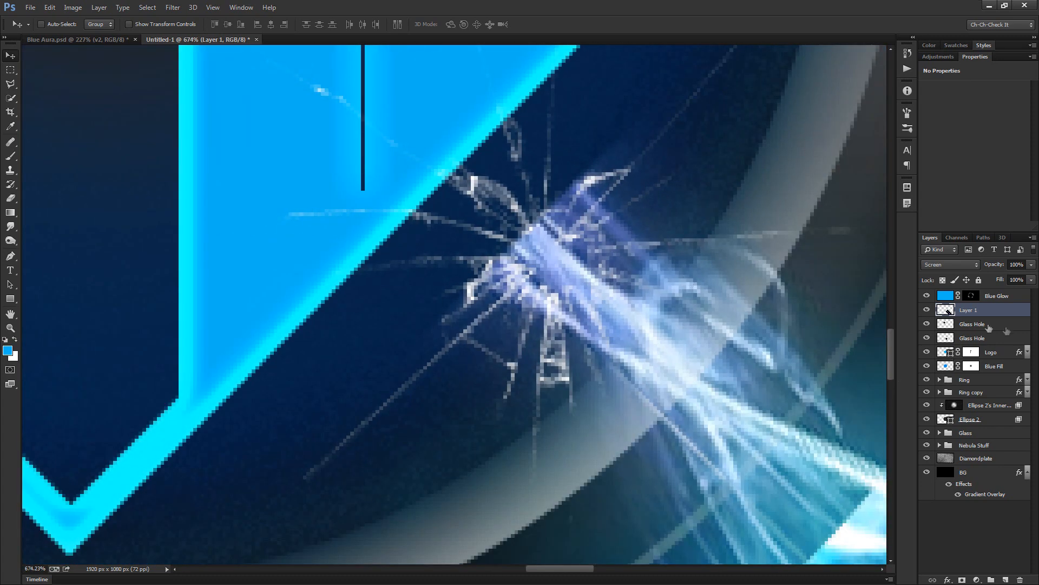
Add a layer mask to the smoke layer and set up a black 25 px brush at 100% opacity.
left_click(962, 579)
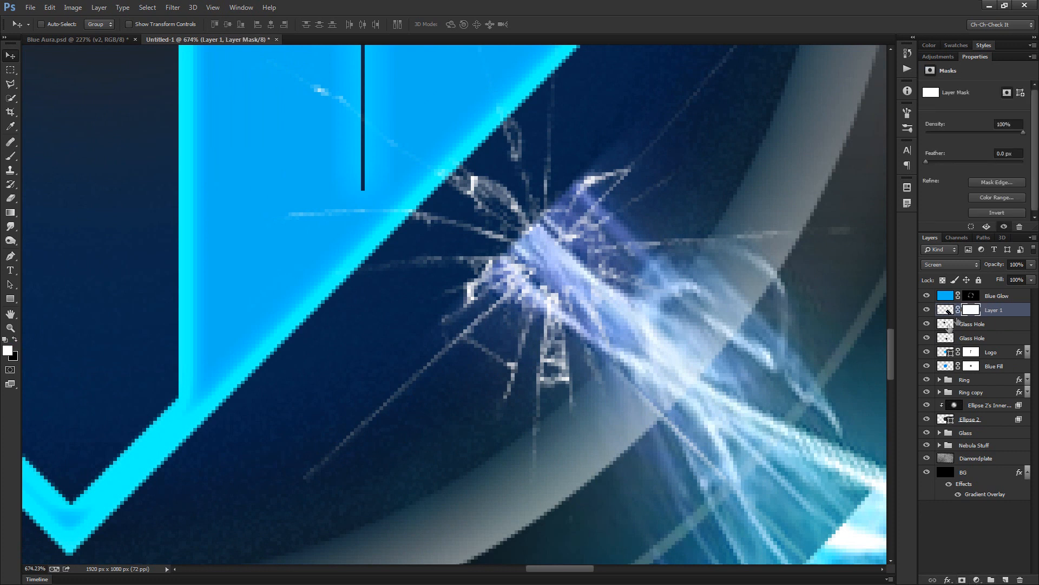
key("b")
key("x")
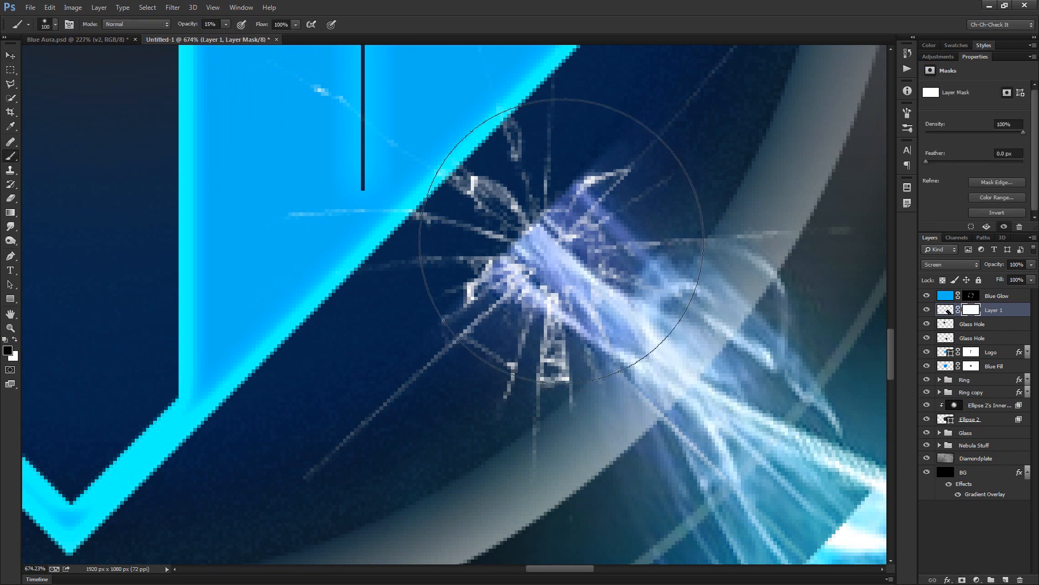
key("bracketleft")
key("bracketleft")
key("bracketleft")
key("bracketleft")
key("bracketleft")
key("bracketleft")
key("bracketleft")
key("bracketleft")
left_click_drag(182, 27, 232, 35)
key("bracketleft")
key("bracketleft")
key("bracketleft")
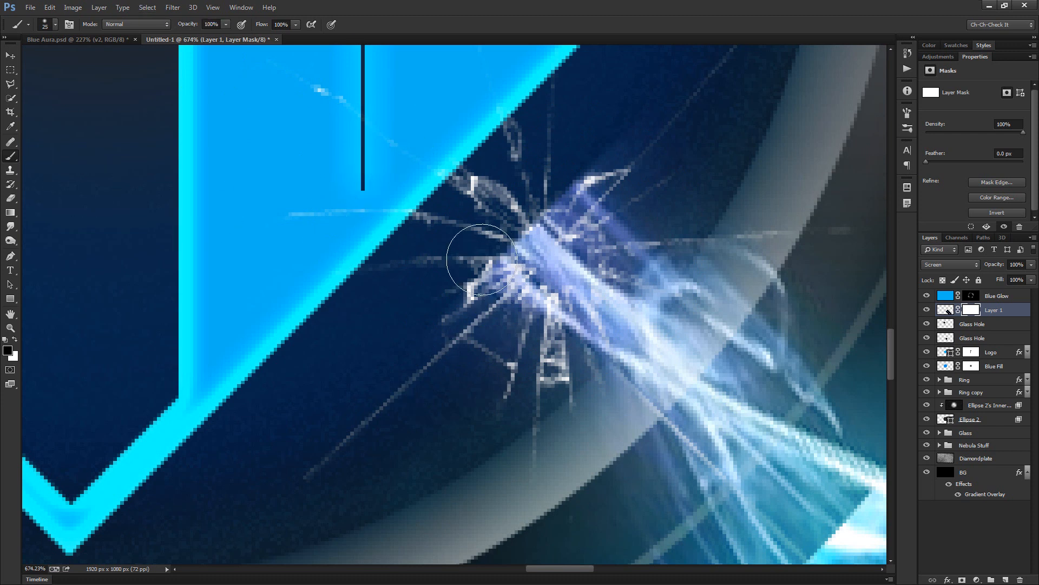
Mask out the smoke's hard edges around the lower-right bullet hole so the streak comes out of its centre.
mouse_move(493, 265)
left_mouse_down()
mouse_move(508, 266)
mouse_move(472, 345)
mouse_move(458, 349)
left_mouse_up()
mouse_move(552, 209)
left_mouse_down()
mouse_move(611, 154)
mouse_move(554, 208)
mouse_move(613, 208)
mouse_move(613, 193)
mouse_move(654, 172)
mouse_move(636, 211)
mouse_move(638, 174)
mouse_move(690, 180)
left_mouse_up()
key("bracketright")
key("bracketright")
key("bracketright")
key("bracketleft")
key("bracketleft")
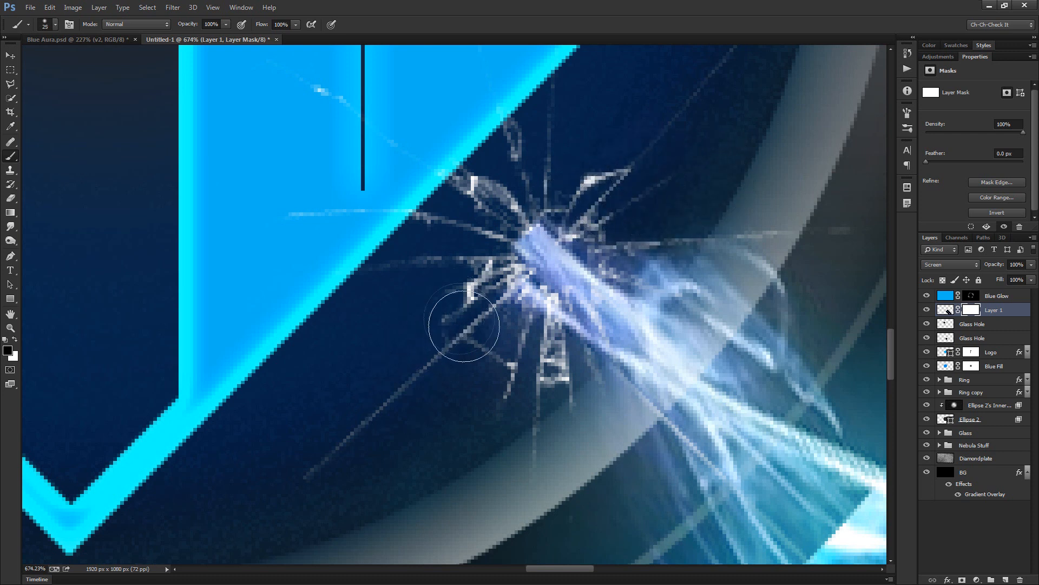
mouse_move(499, 313)
left_mouse_down()
mouse_move(532, 331)
mouse_move(523, 365)
mouse_move(536, 324)
mouse_move(526, 352)
mouse_move(493, 352)
left_mouse_up()
key("bracketright")
key("bracketright")
key("bracketright")
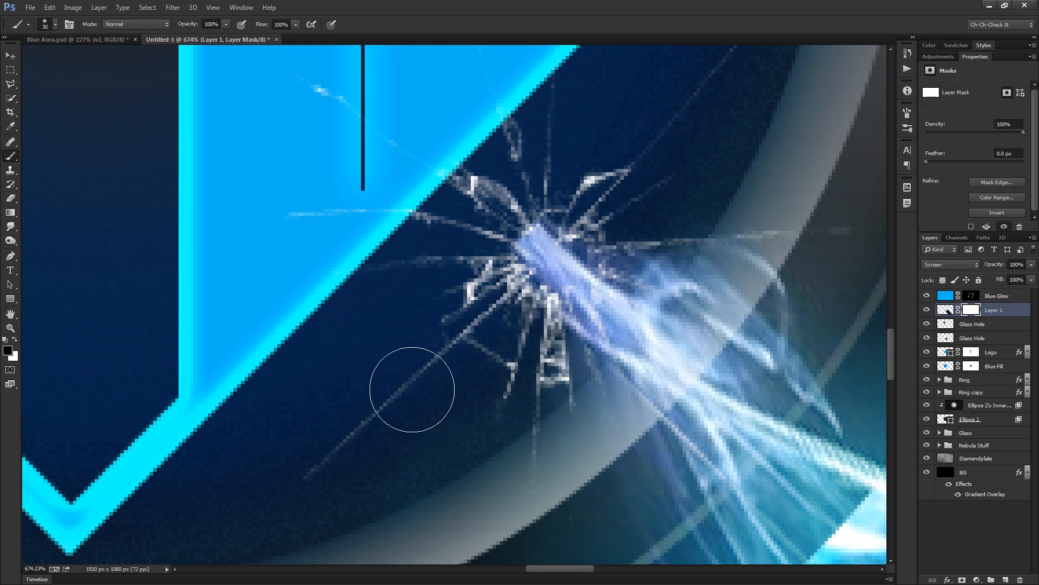
scroll(432, 241, "down", 1)
scroll(432, 241, "up", 2)
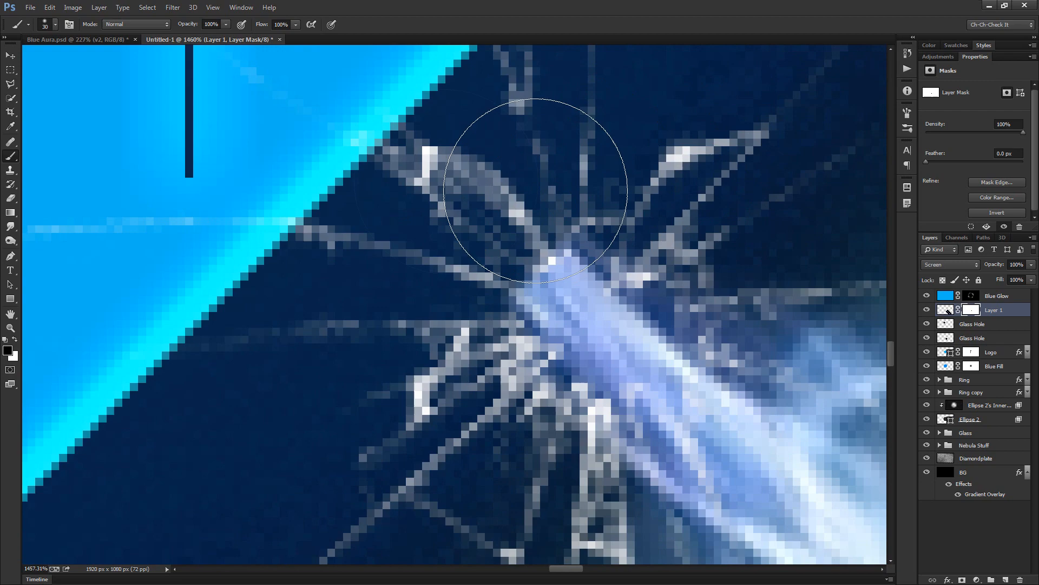
scroll(533, 174, "down", 4)
scroll(447, 178, "down", 5)
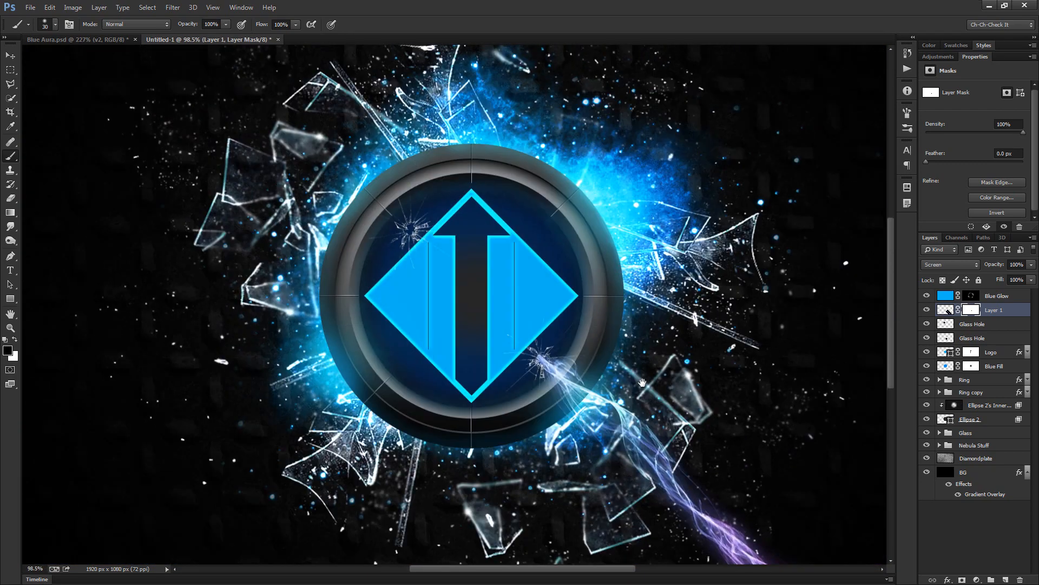
scroll(602, 320, "up", 1)
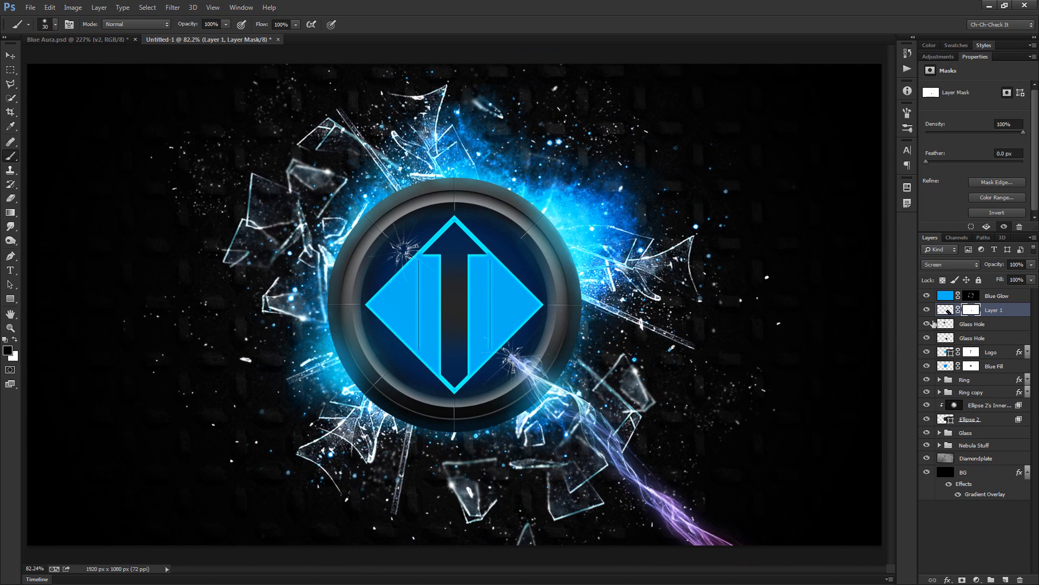
Select the smoke layer's image instead of its mask and rename the layer Glowing Streak.
left_click(949, 312)
double_click(999, 312)
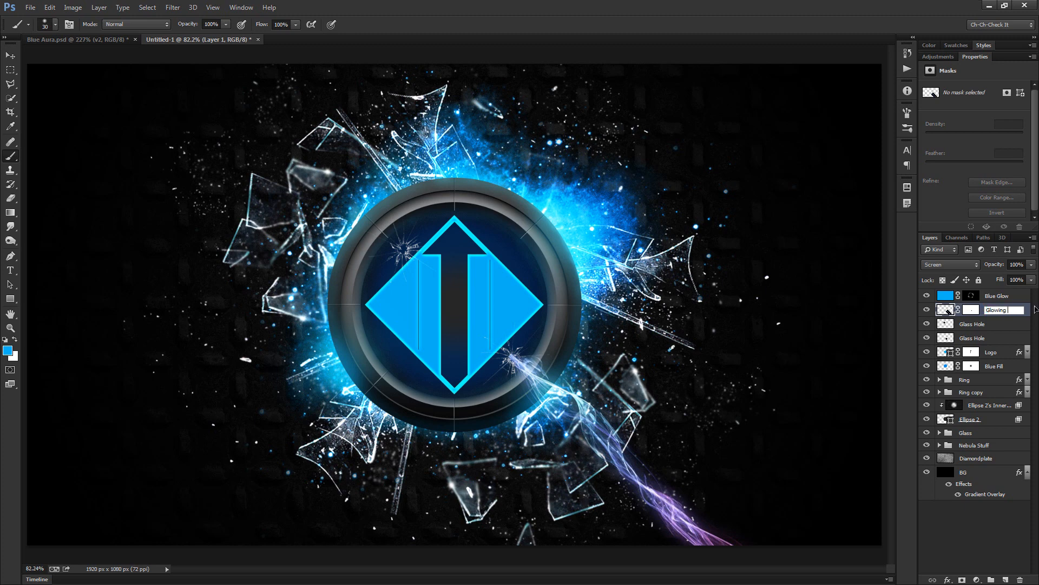
key("Return")
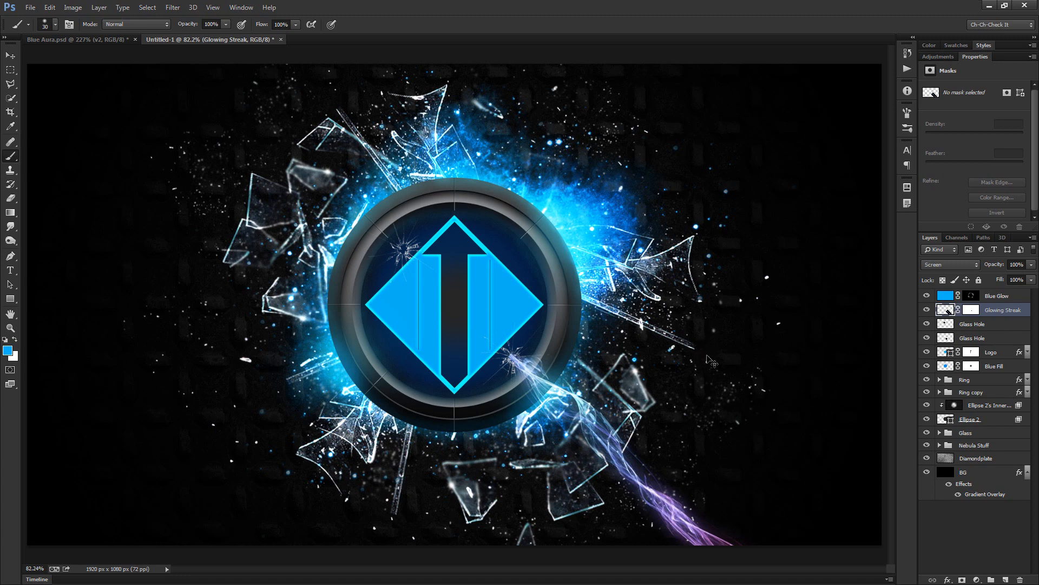
Colorize the Glowing Streak layer blue using Hue/Saturation with hue 200 and saturation 75.
key("ctrl+u")
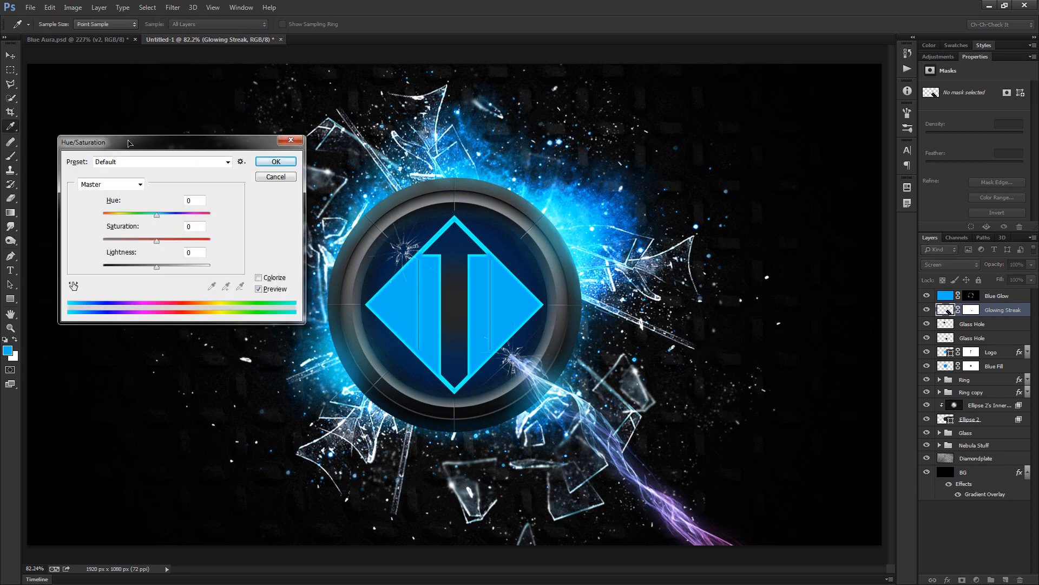
left_click(276, 281)
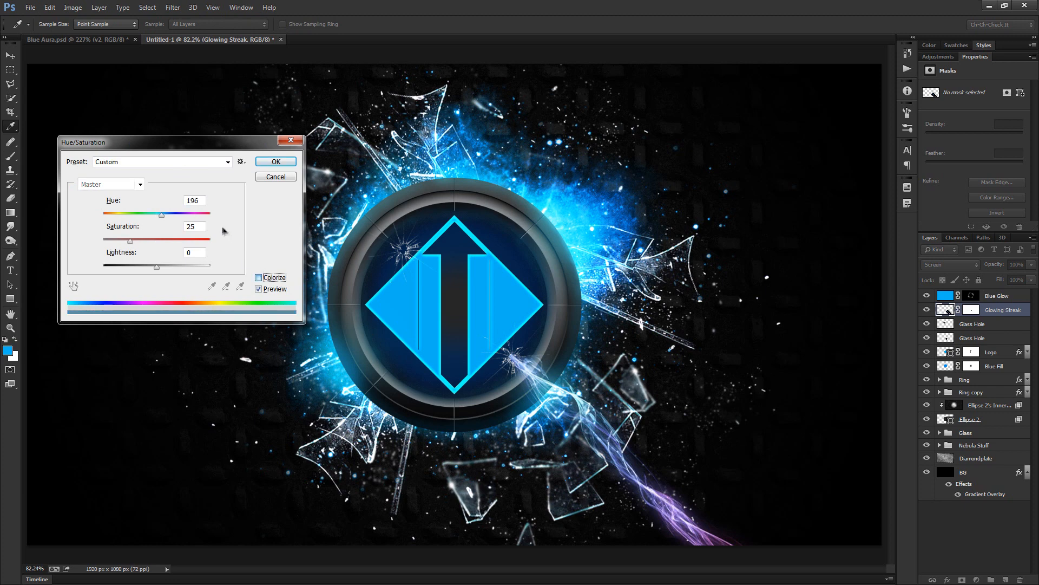
double_click(196, 200)
type("200")
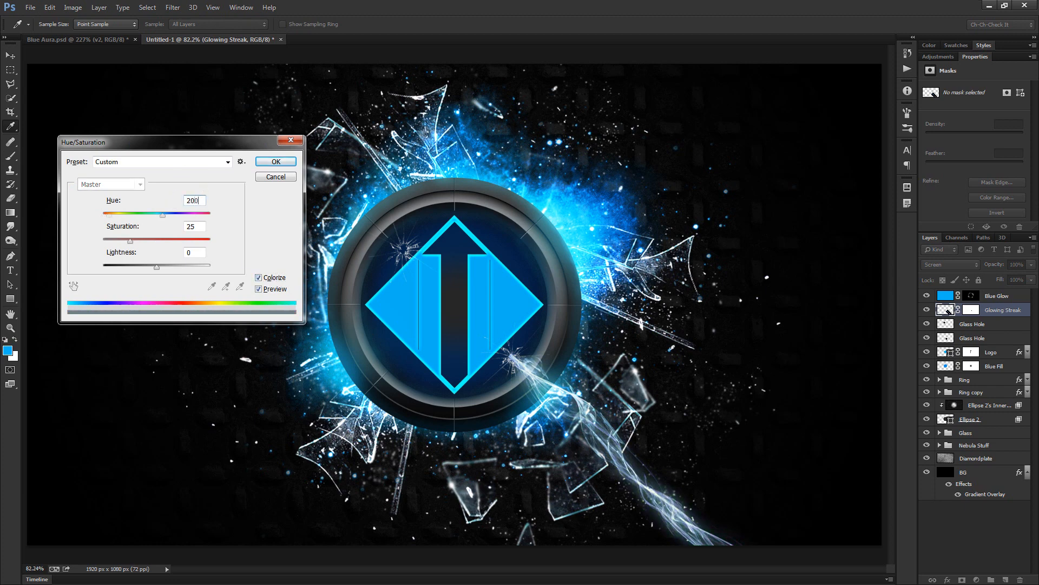
key("Tab")
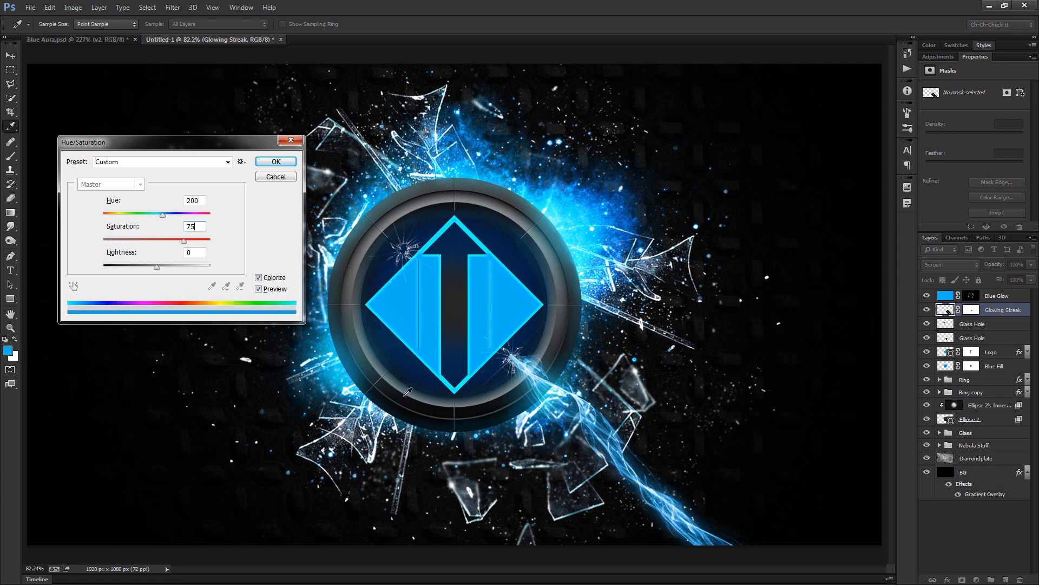
left_click_drag(204, 243, 215, 246)
left_click(275, 161)
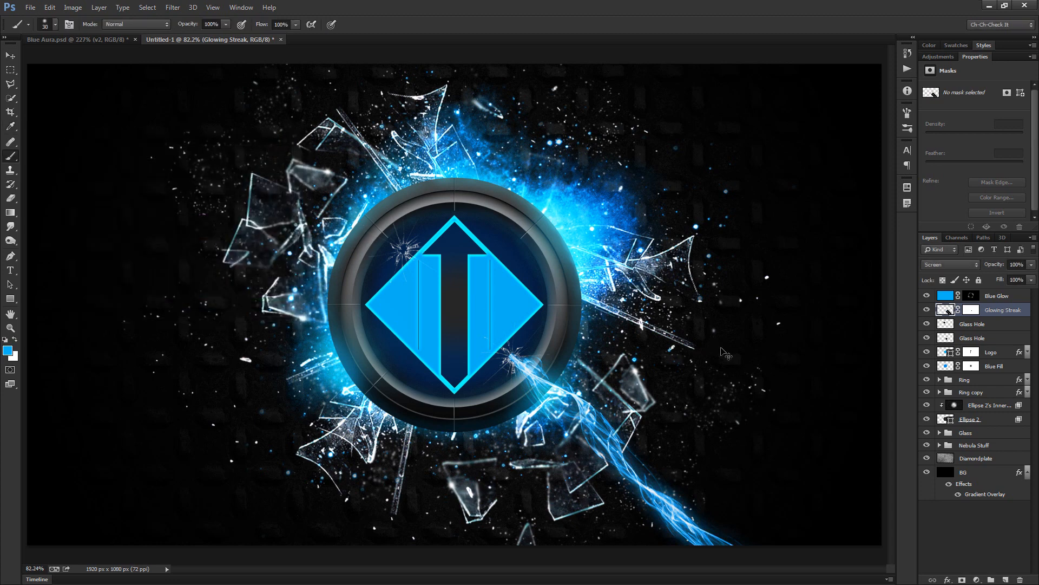
Duplicate the Glowing Streak layer, flip the copy horizontally and vertically, and align it with the upper-left bullet hole.
key("ctrl+j")
key("ctrl+t")
mouse_move(702, 253)
left_mouse_down()
mouse_move(482, 292)
mouse_move(403, 445)
left_mouse_up()
mouse_move(865, 342)
left_mouse_down()
mouse_move(747, 477)
mouse_move(698, 514)
mouse_move(661, 525)
mouse_move(328, 196)
mouse_move(332, 204)
left_mouse_up()
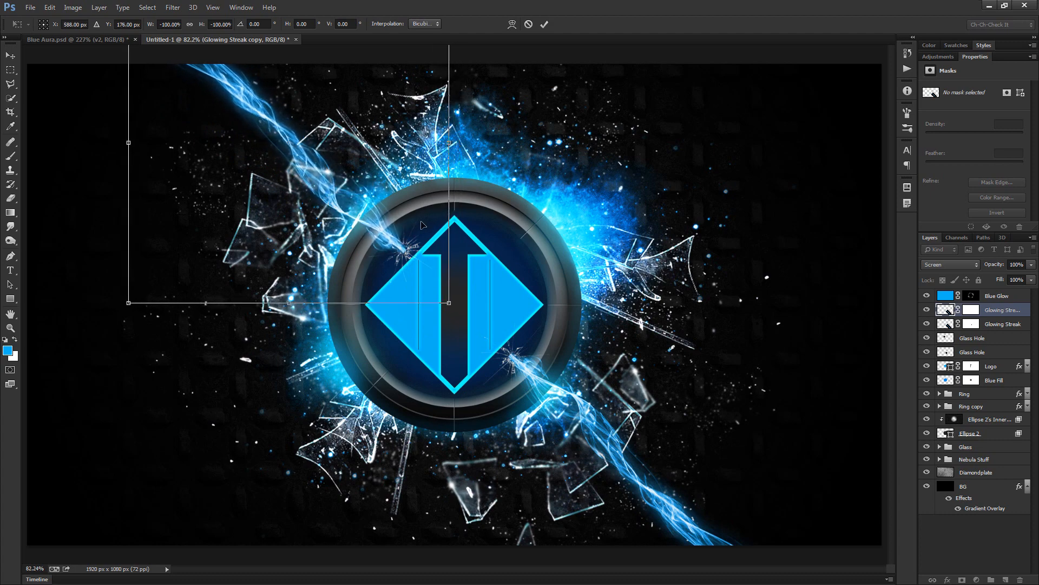
scroll(330, 334, "up", 6)
key("Right")
key("Right")
key("Right")
key("Right")
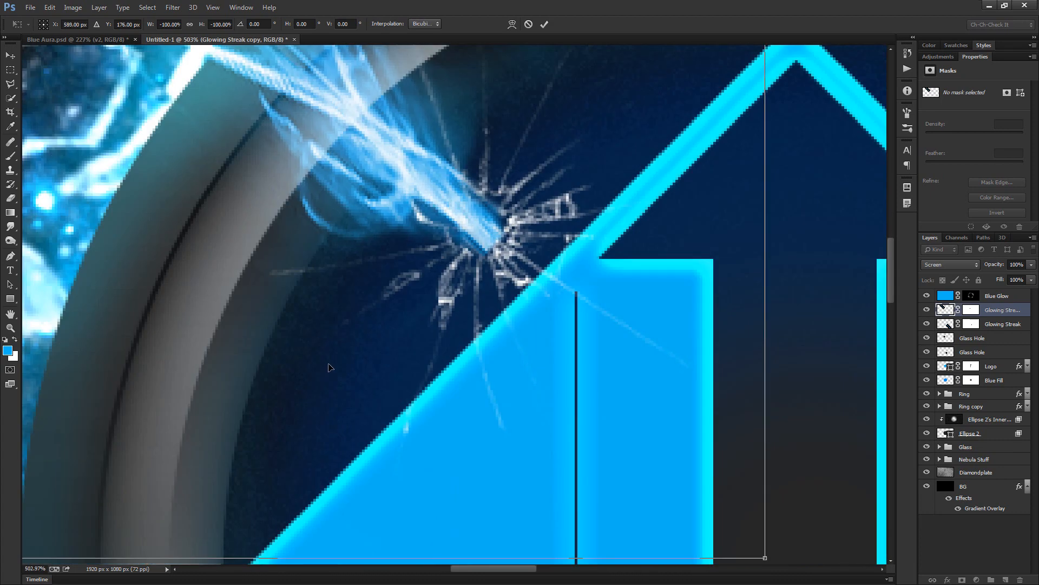
key("Return")
key("ctrl+0")
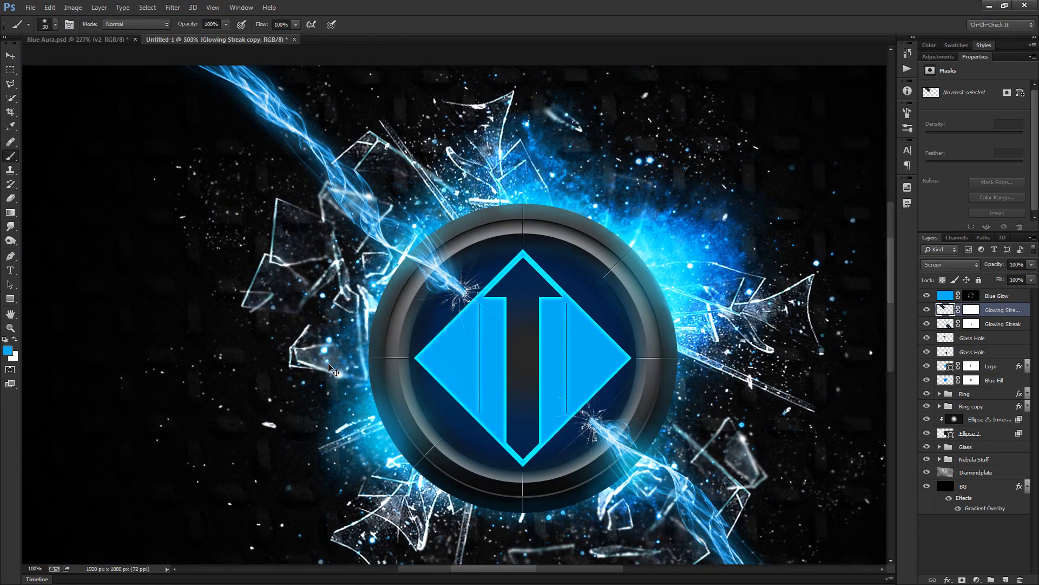
Paint a glow over the lower-right bullet hole on the Blue Glow mask with a white 175 px brush at 57% opacity.
key("b")
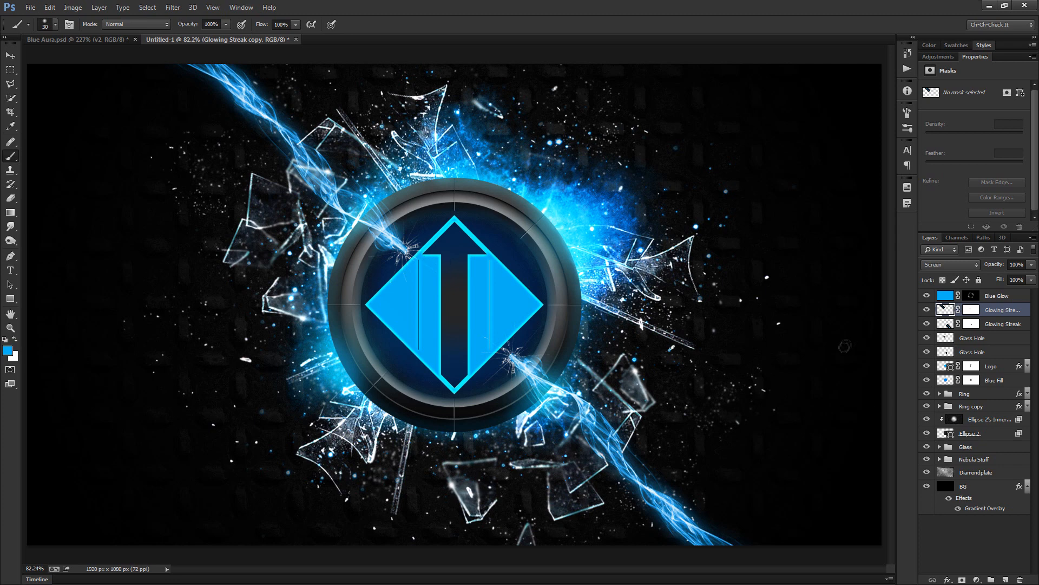
left_click(970, 297)
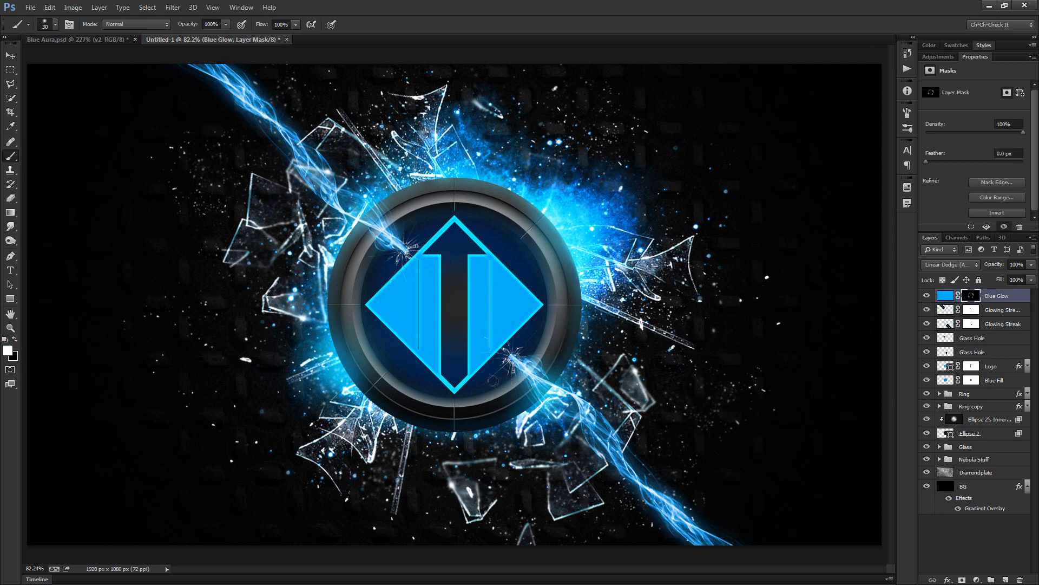
left_click_drag(189, 30, 165, 33)
scroll(557, 368, "up", 6)
key("bracketright")
key("bracketright")
key("bracketright")
key("bracketright")
key("bracketright")
key("bracketright")
key("bracketright")
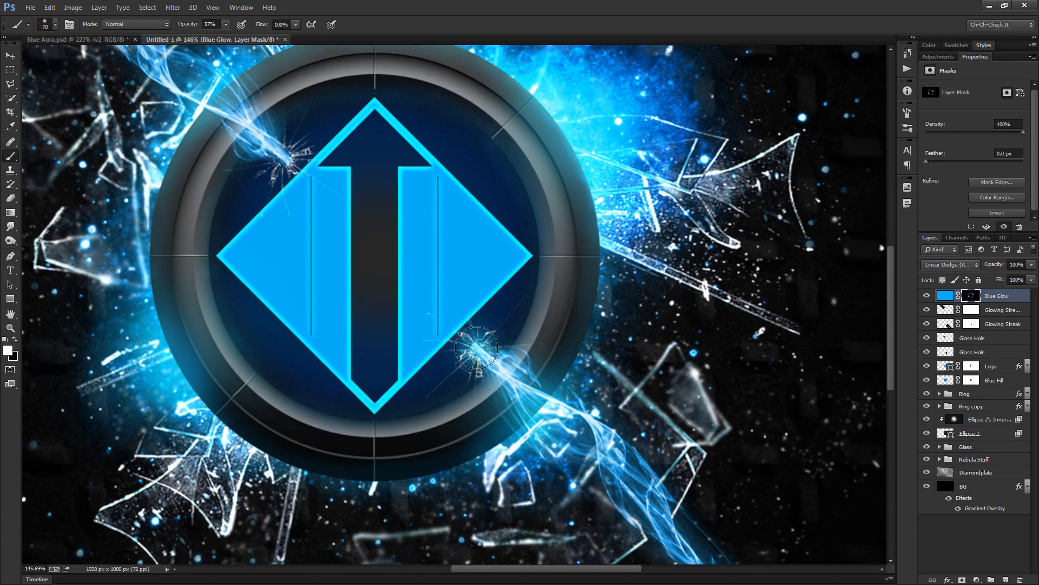
key("bracketright")
key("bracketright")
key("bracketright")
key("bracketright")
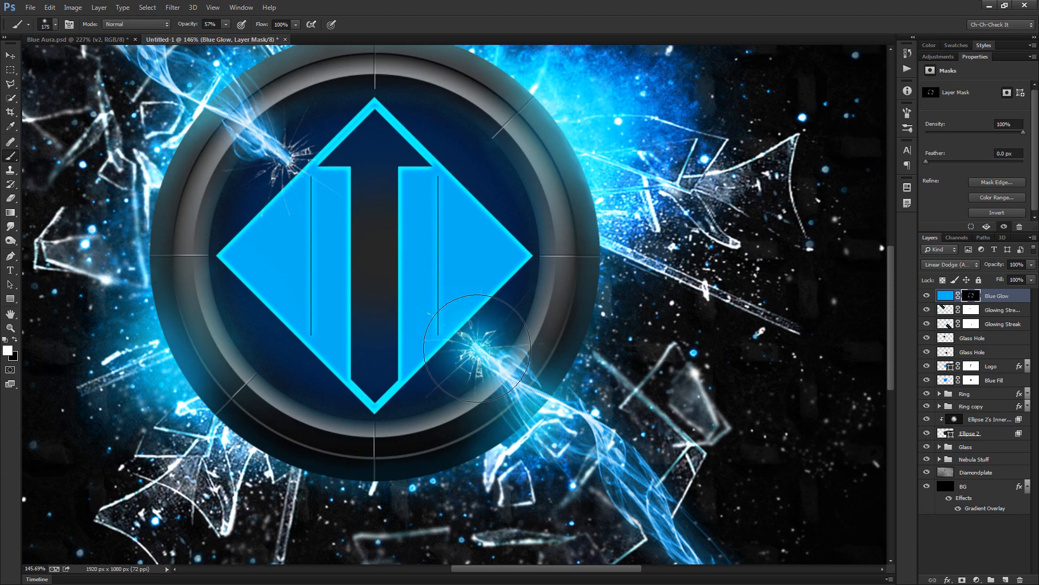
left_click(478, 353)
scroll(539, 358, "down", 3)
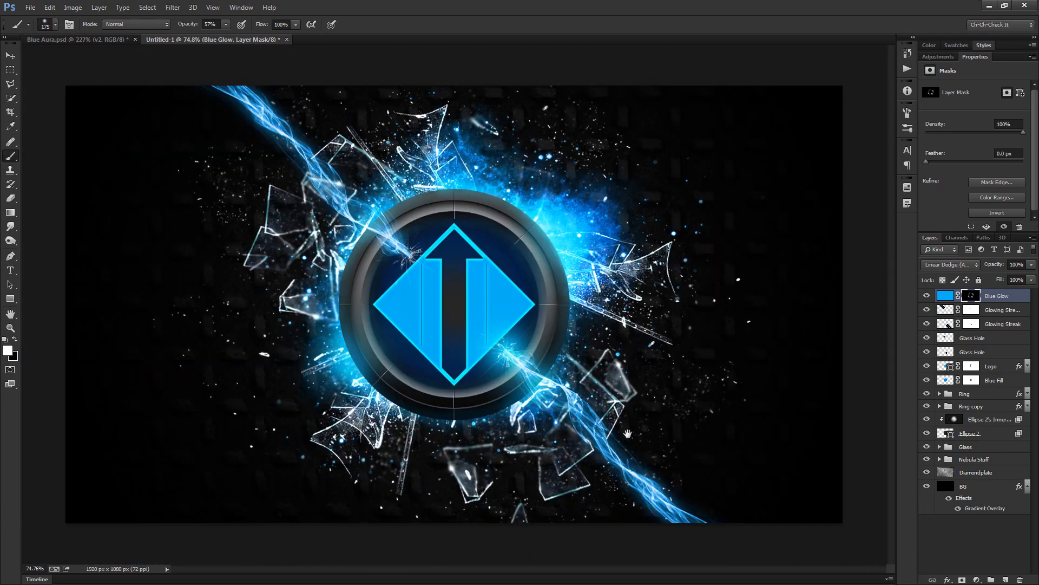
Paint a small glow at the centre of the upper-left bullet hole on the Blue Glow mask, starting from a 35 px white brush.
scroll(506, 352, "up", 5)
key("bracketleft")
key("bracketleft")
key("bracketleft")
key("bracketleft")
key("bracketleft")
key("bracketleft")
key("bracketleft")
key("bracketleft")
key("bracketleft")
key("bracketleft")
key("bracketleft")
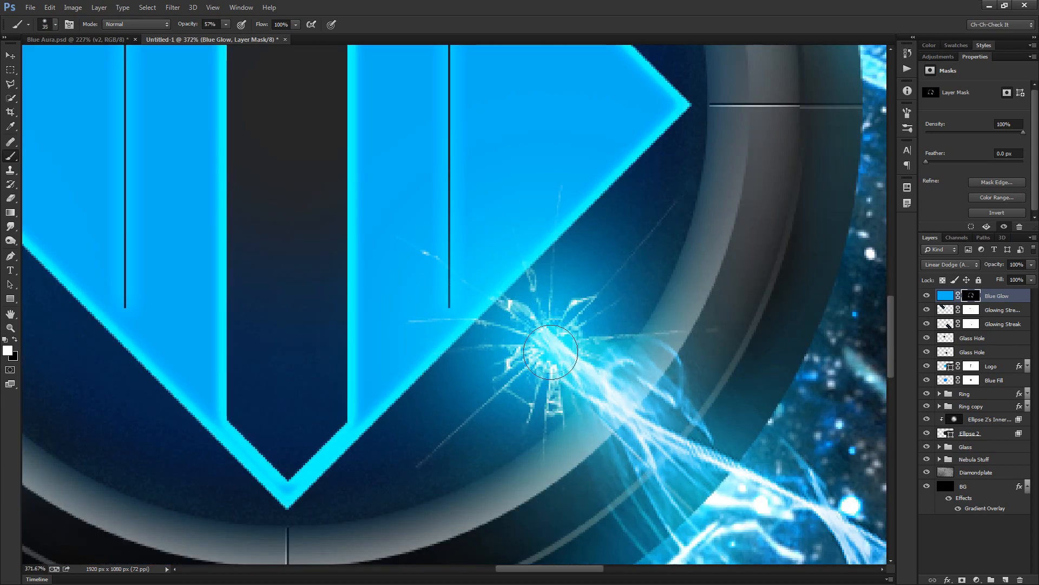
scroll(552, 344, "down", 3)
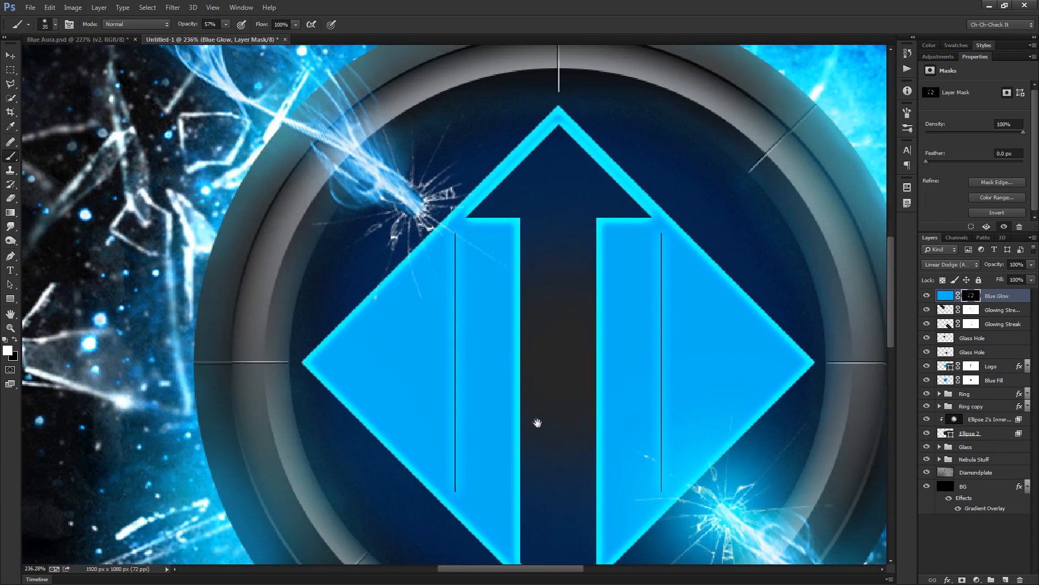
scroll(440, 226, "up", 3)
left_click(398, 202)
key("bracketright")
key("bracketright")
key("bracketright")
left_click(403, 199)
Widen the glow around the upper-left bullet hole on the Blue Glow mask with a 125 px brush at 57% opacity.
key("bracketright")
key("bracketright")
key("bracketright")
key("bracketright")
key("bracketright")
key("bracketright")
scroll(403, 199, "down", 2)
key("bracketleft")
scroll(531, 257, "down", 2)
left_click(414, 206)
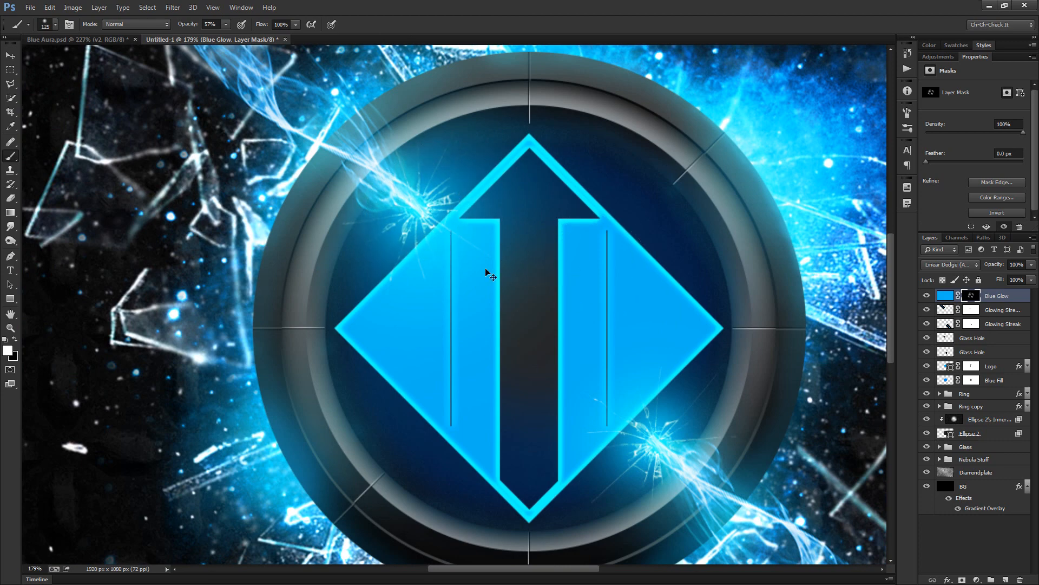
scroll(487, 271, "down", 3)
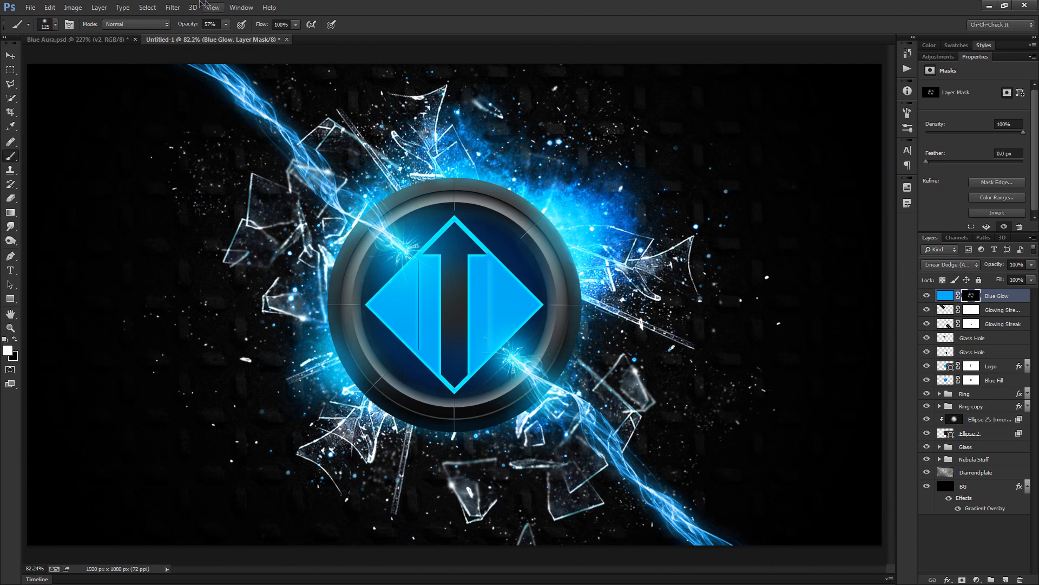
Paint a faint, broad glow along both blue streaks on the Blue Glow mask with a 600 px white brush at 19% opacity.
left_click_drag(183, 28, 162, 29)
key("backslash")
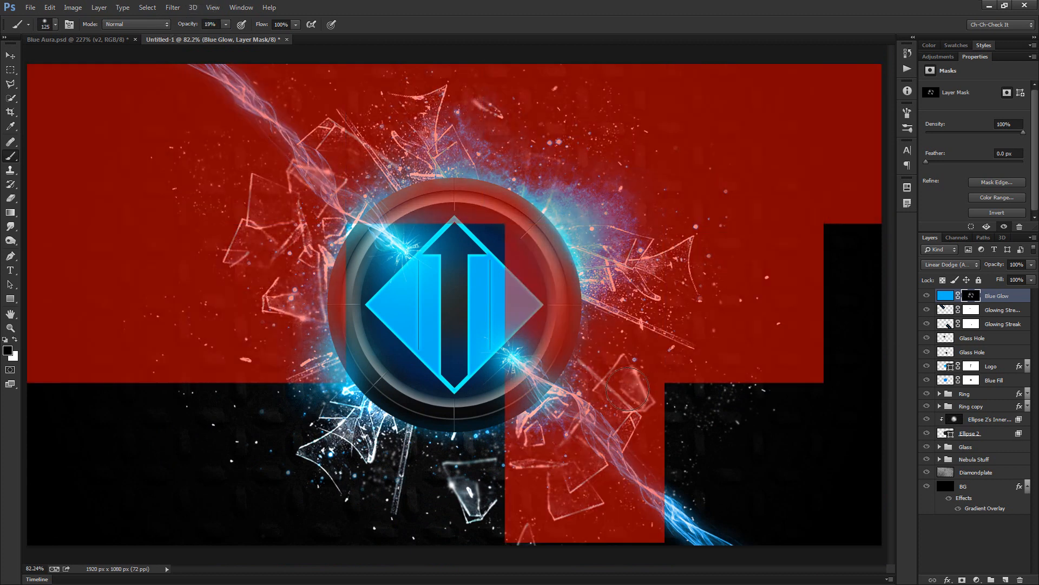
key("backslash")
key("bracketright")
key("bracketright")
key("bracketright")
key("bracketright")
key("bracketright")
key("bracketright")
key("bracketright")
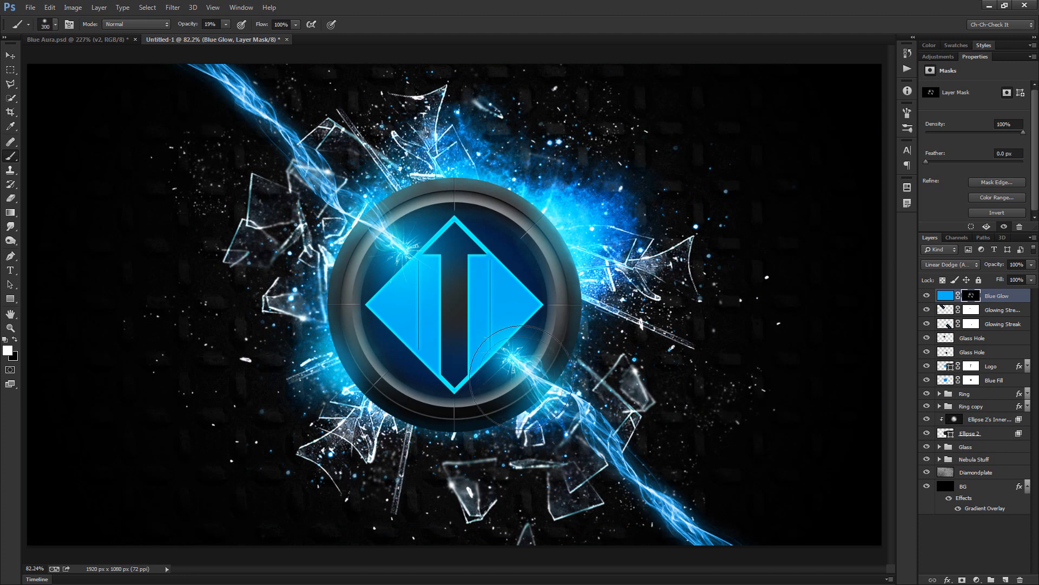
key("bracketright")
left_click(550, 395)
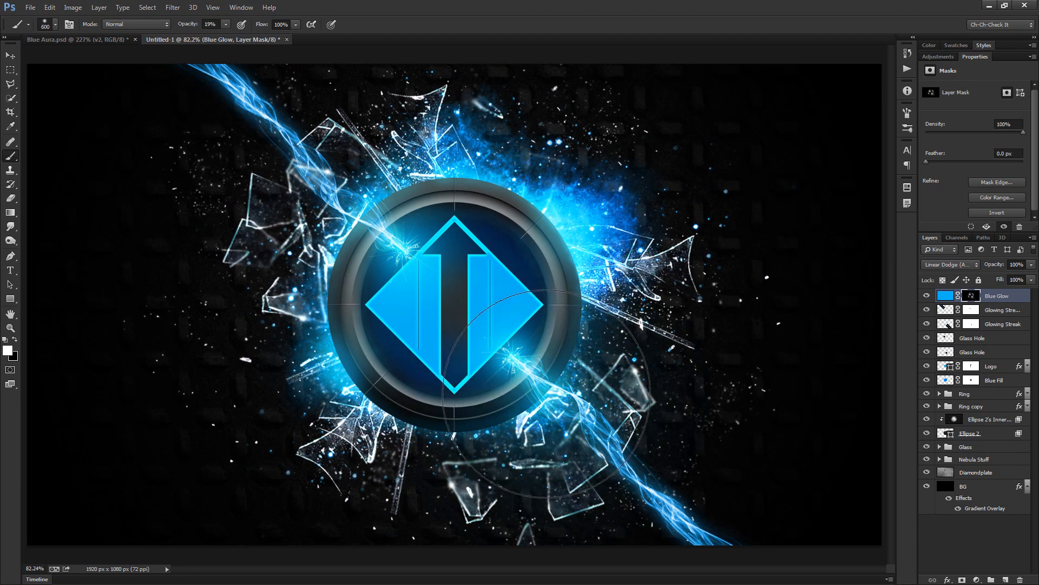
left_click(335, 200)
left_click(335, 198)
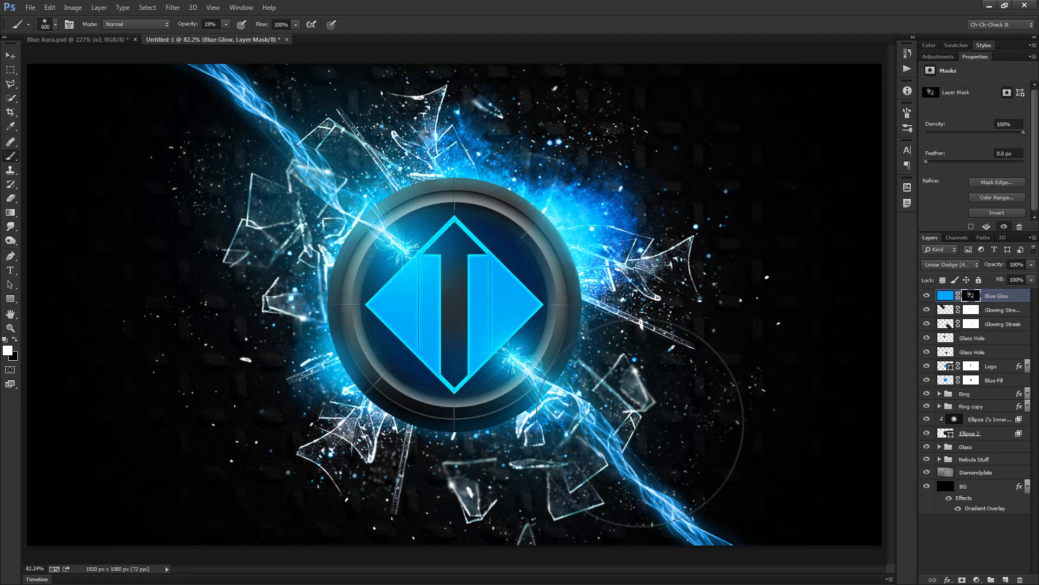
left_click(575, 427)
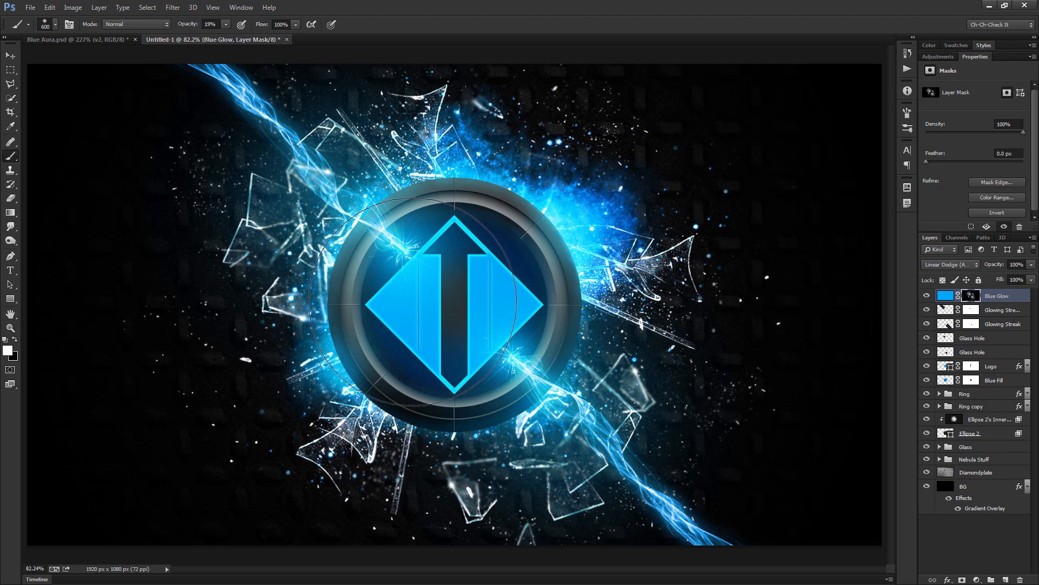
Add a Curves adjustment layer above the Ring group and clip it to that group.
key("v")
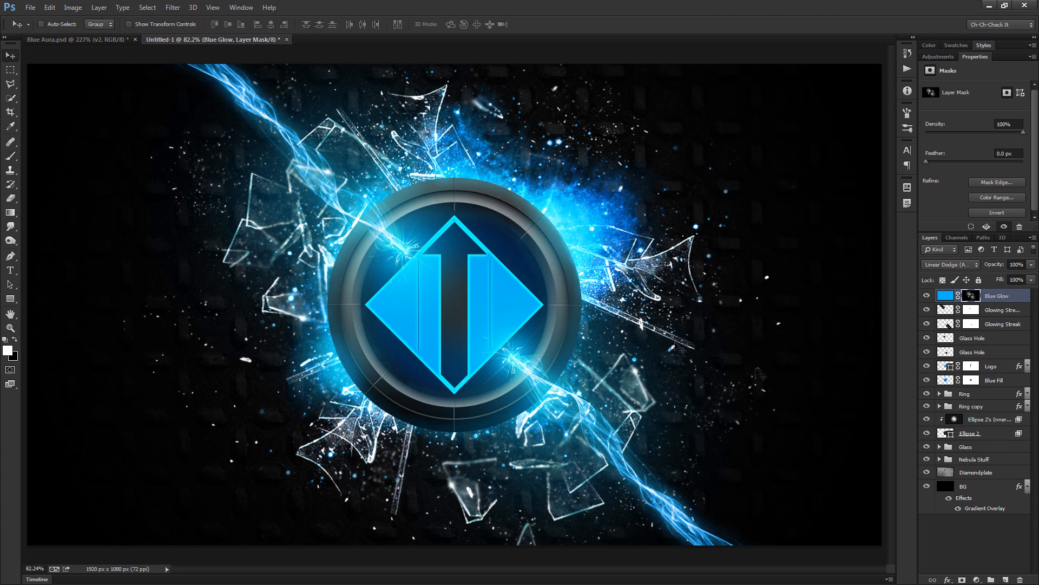
left_click(983, 397)
left_click(942, 57)
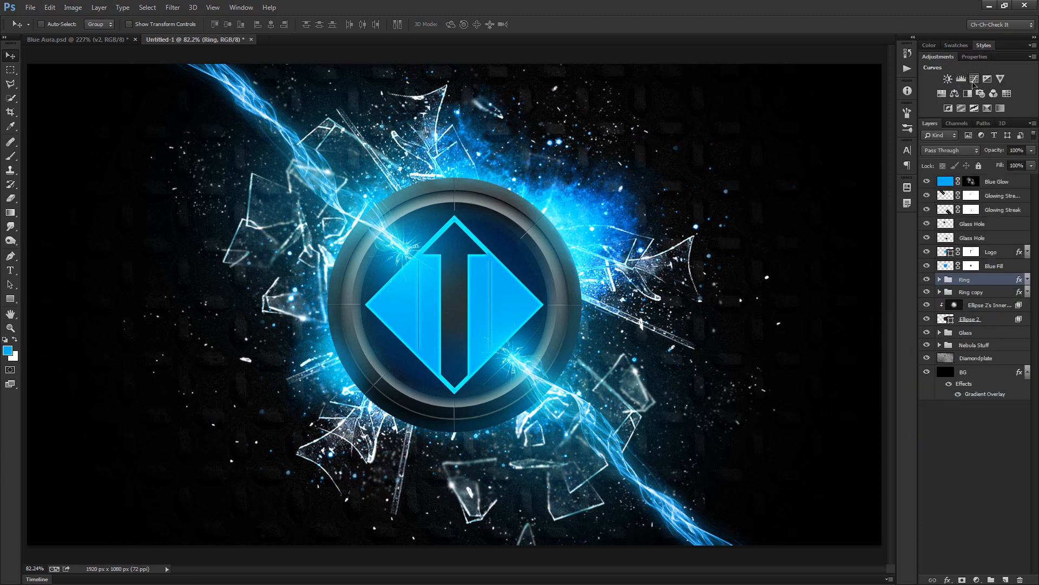
left_click(964, 82)
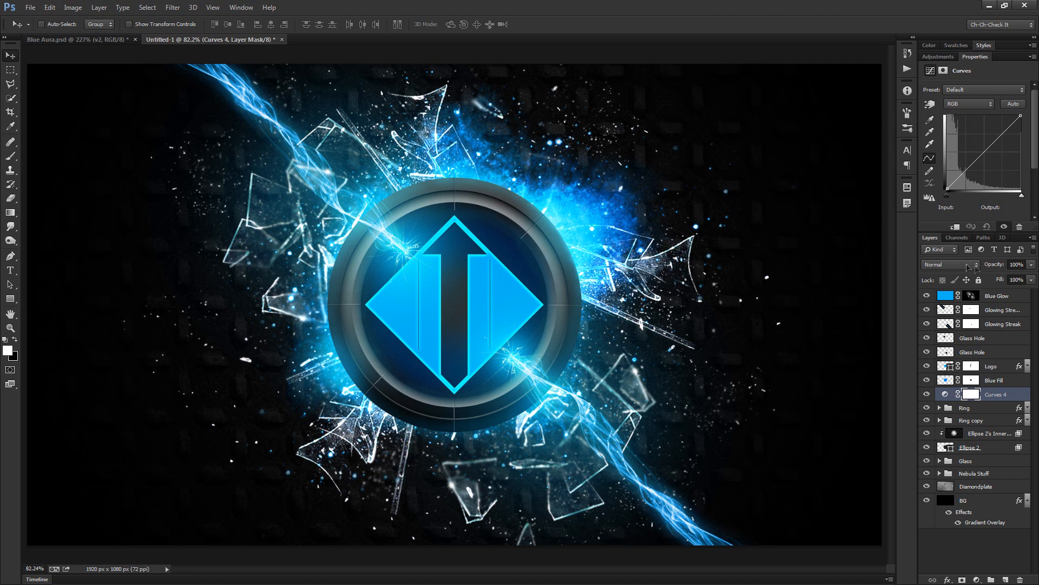
left_click(957, 227)
Add a Curves adjustment clipped to the Ring copy group and darken it with a curve point at input 191, output 142.
left_click(984, 422)
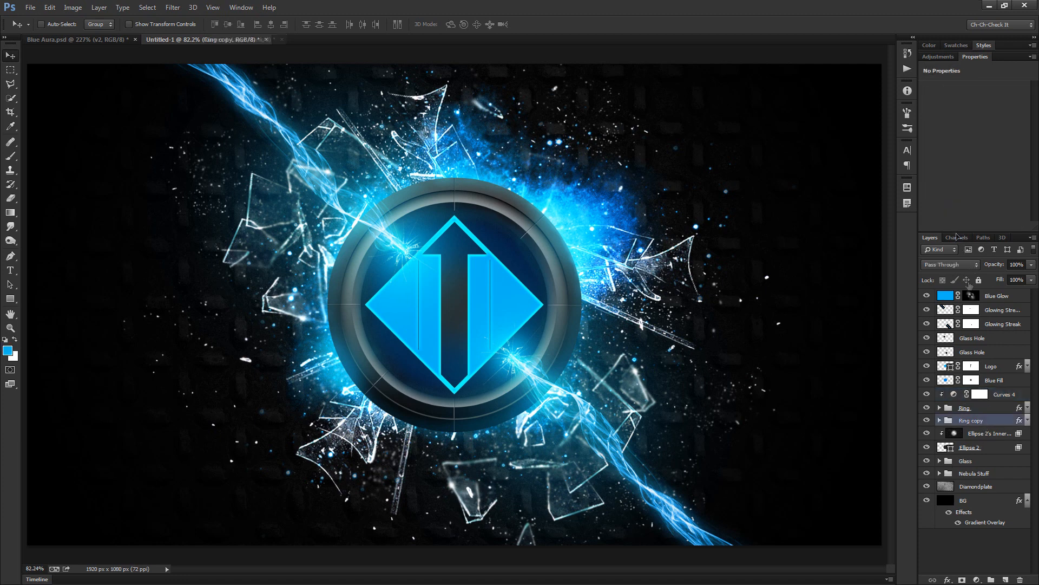
left_click(974, 79)
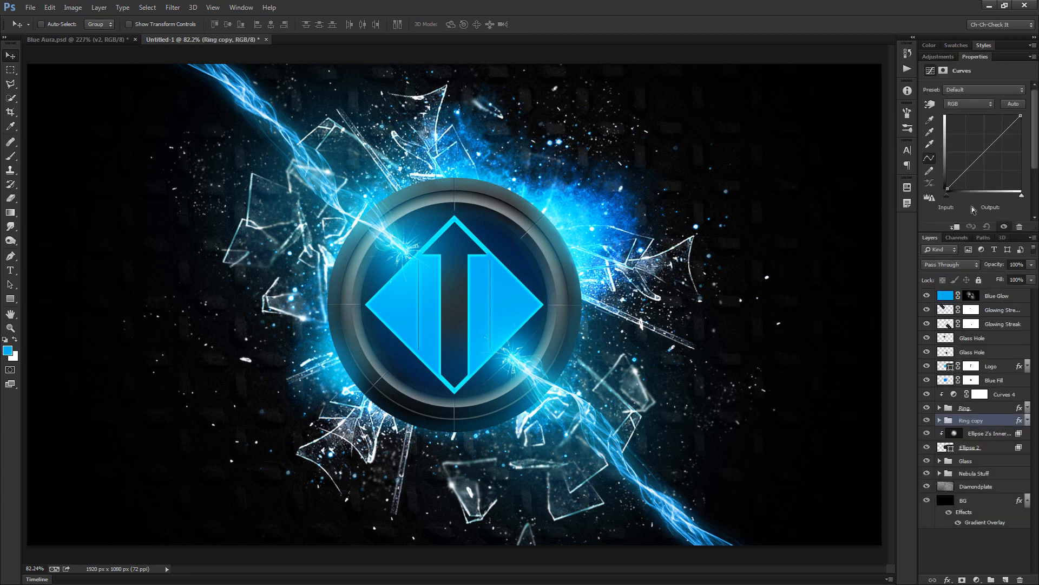
left_click(958, 226)
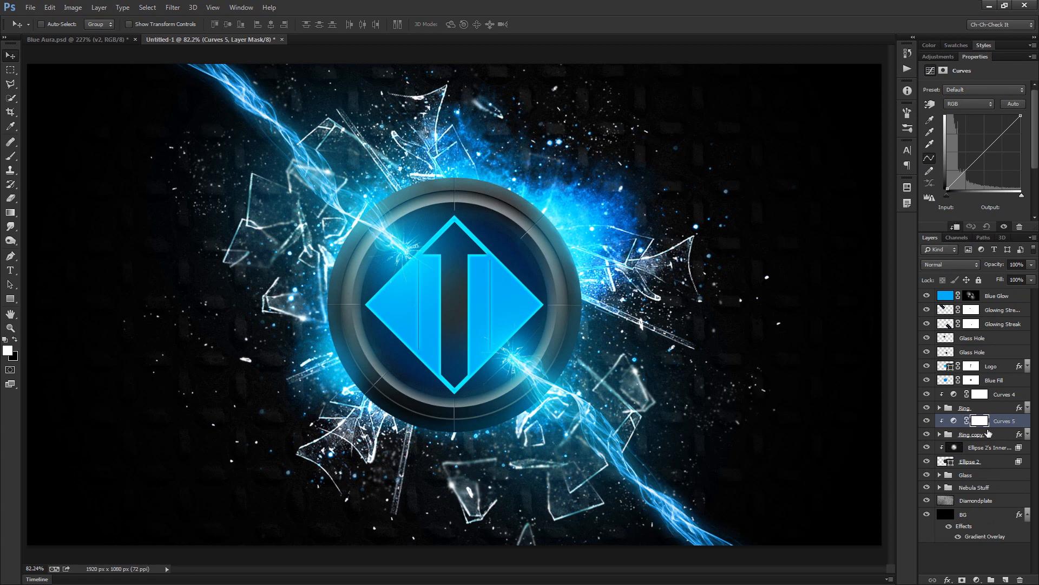
left_click(954, 420)
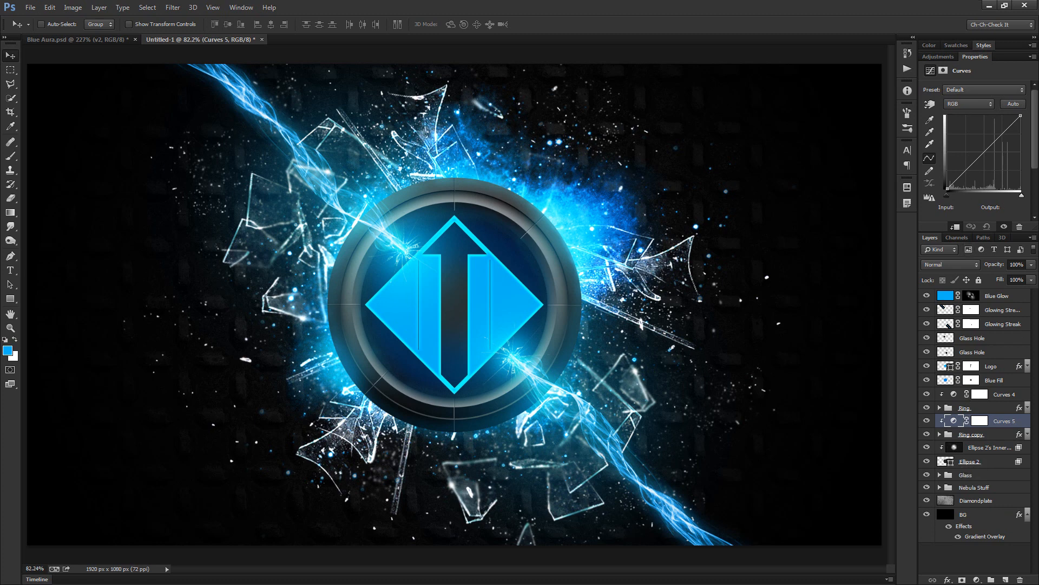
left_click_drag(996, 139, 1003, 147)
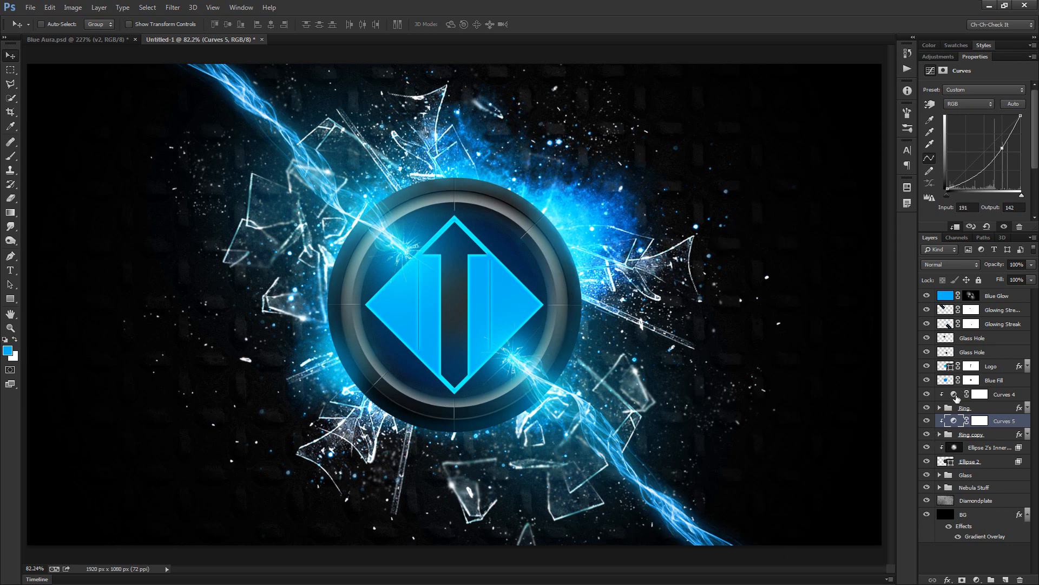
Increase the Ring group's contrast with an S-shaped curve, lowering the midtones and placing the highlight point at input 178, output 211.
left_click(955, 397)
left_click_drag(997, 138, 978, 163)
left_click(997, 128)
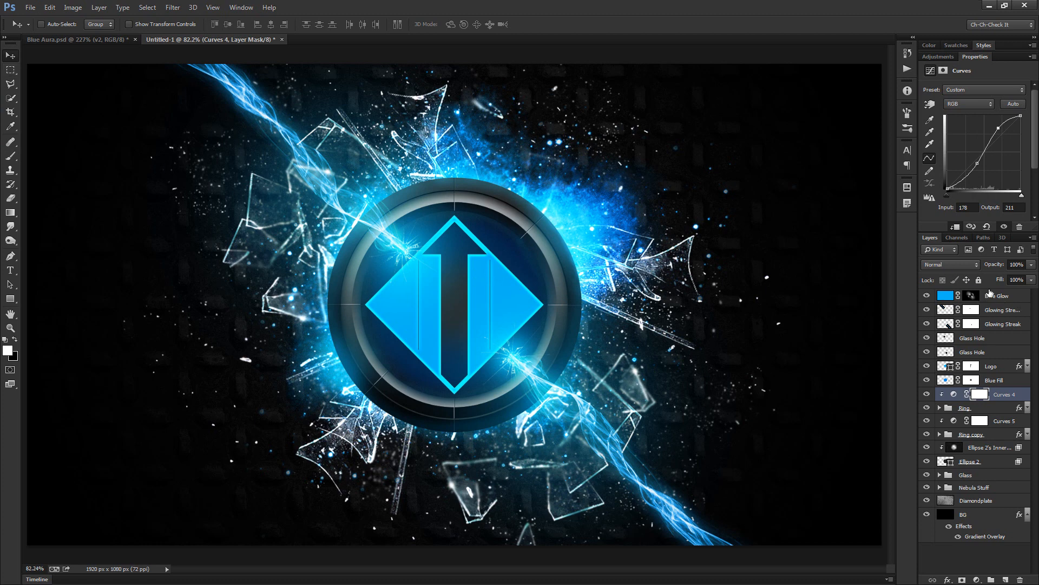
Show the artwork in full-screen mode without the interface and fit it to the screen to examine the overall result.
key("f")
key("f")
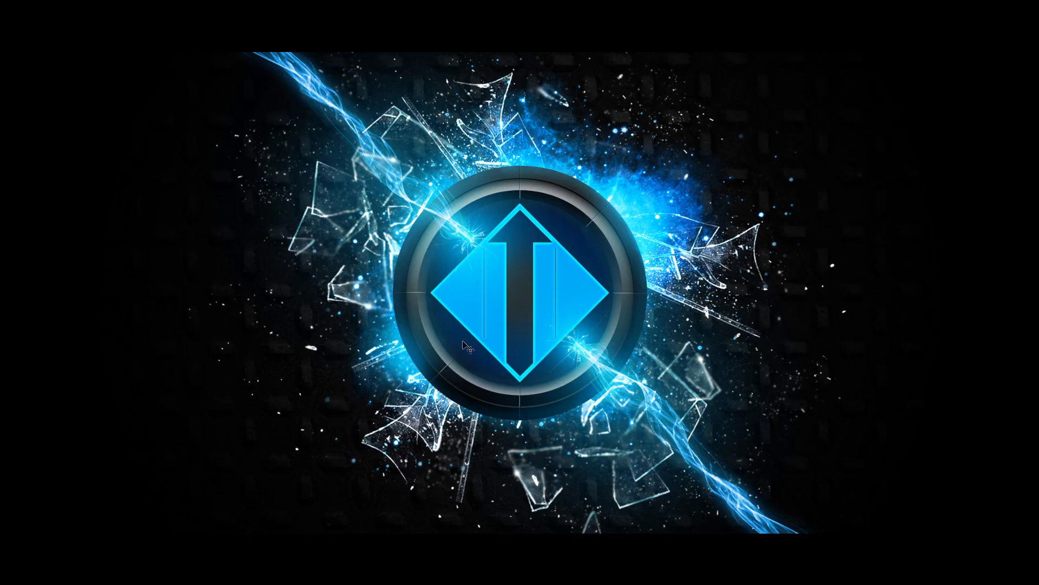
key("ctrl+0")
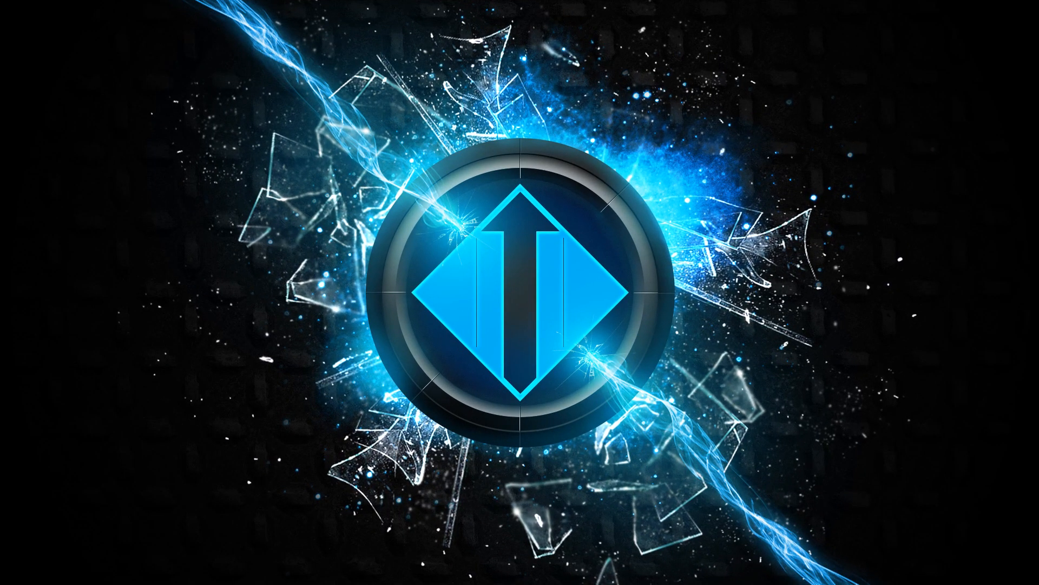